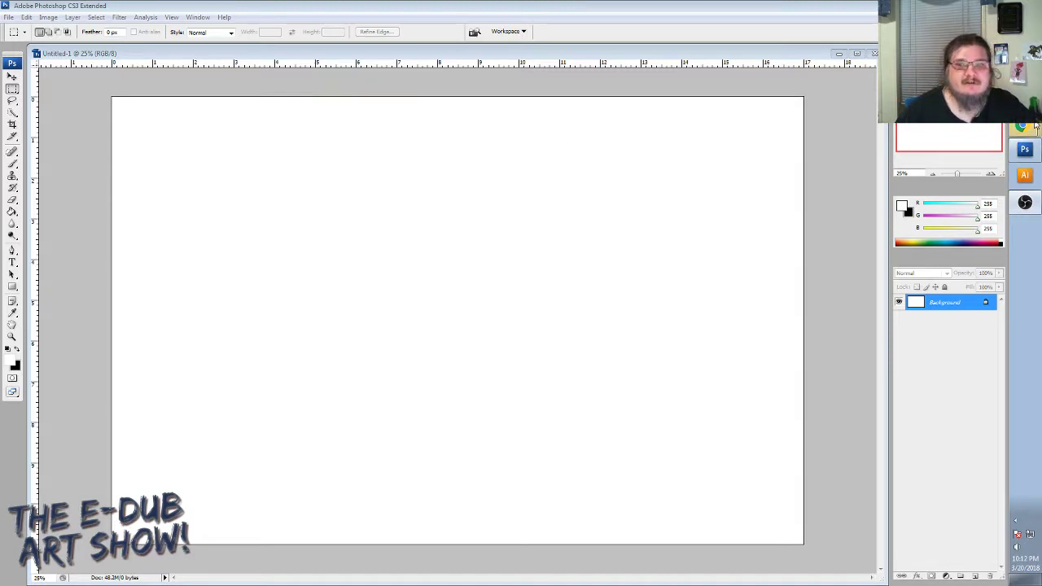
Switch to Chrome and look through the cyberpunk image search results for visual reference.
{"action": "left_click", "coordinate": [1032, 126]}
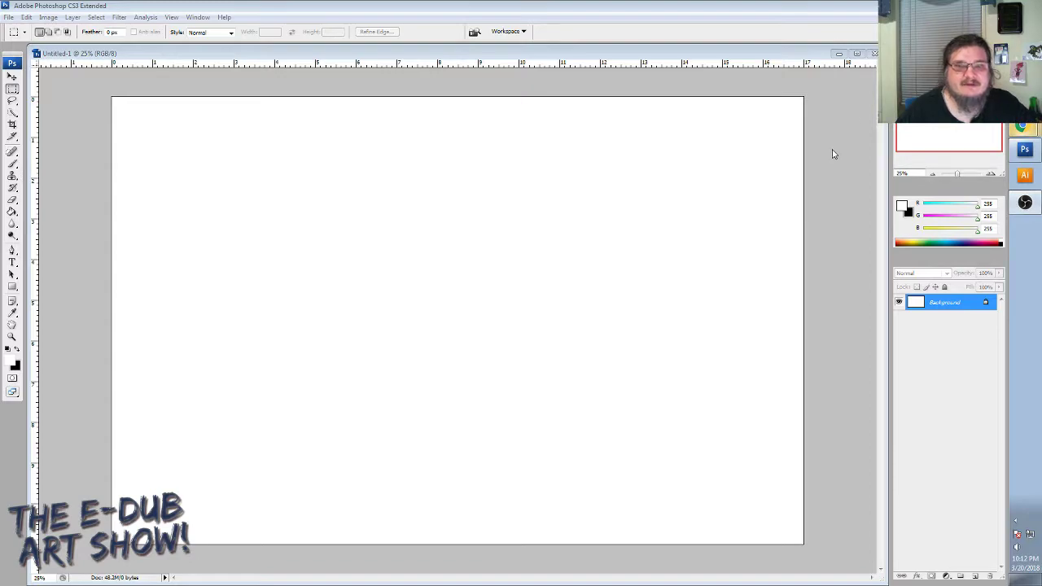
{"action": "scroll", "coordinate": [683, 209], "scroll_direction": "down", "scroll_amount": 3}
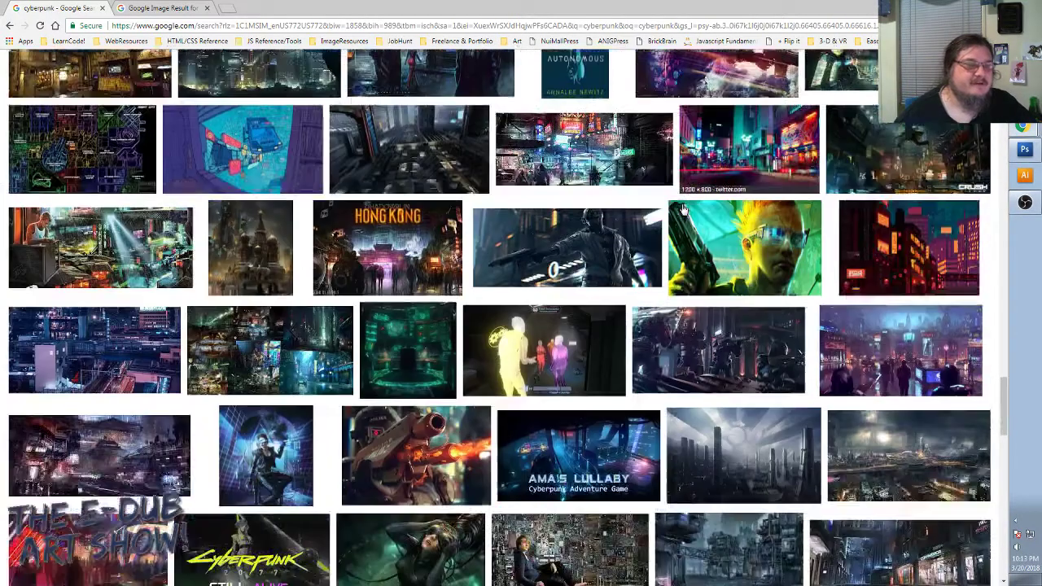
{"action": "scroll", "coordinate": [683, 209], "scroll_direction": "down", "scroll_amount": 4}
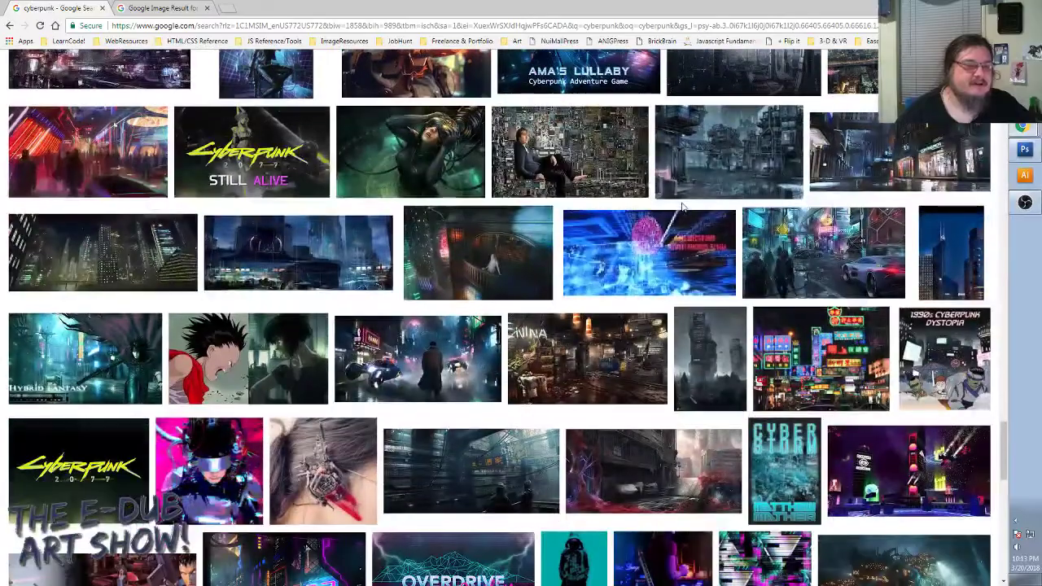
{"action": "scroll", "coordinate": [682, 208], "scroll_direction": "down", "scroll_amount": 2}
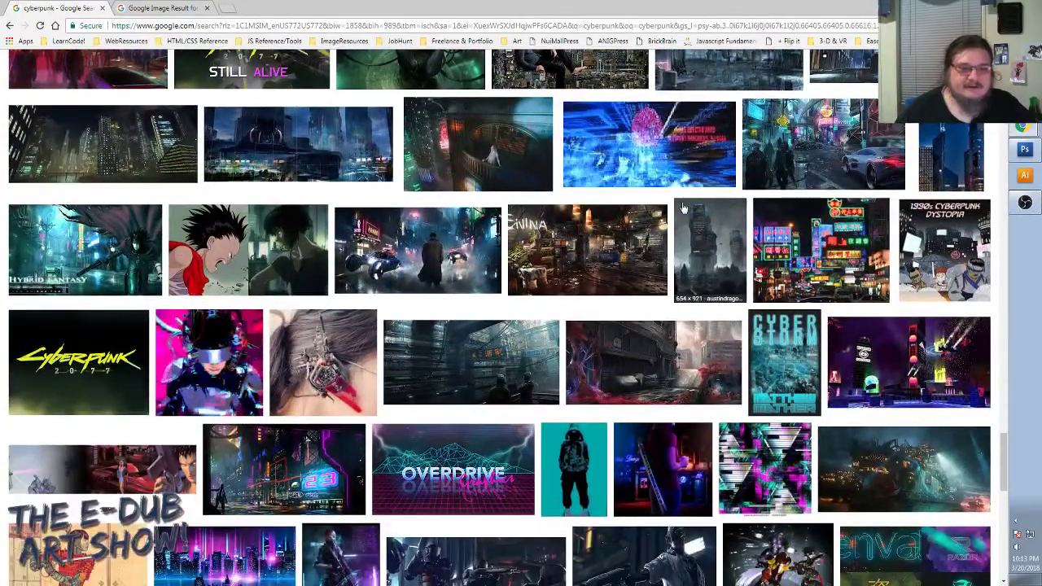
{"action": "scroll", "coordinate": [683, 208], "scroll_direction": "up", "scroll_amount": 1}
{"action": "scroll", "coordinate": [682, 209], "scroll_direction": "up", "scroll_amount": 3}
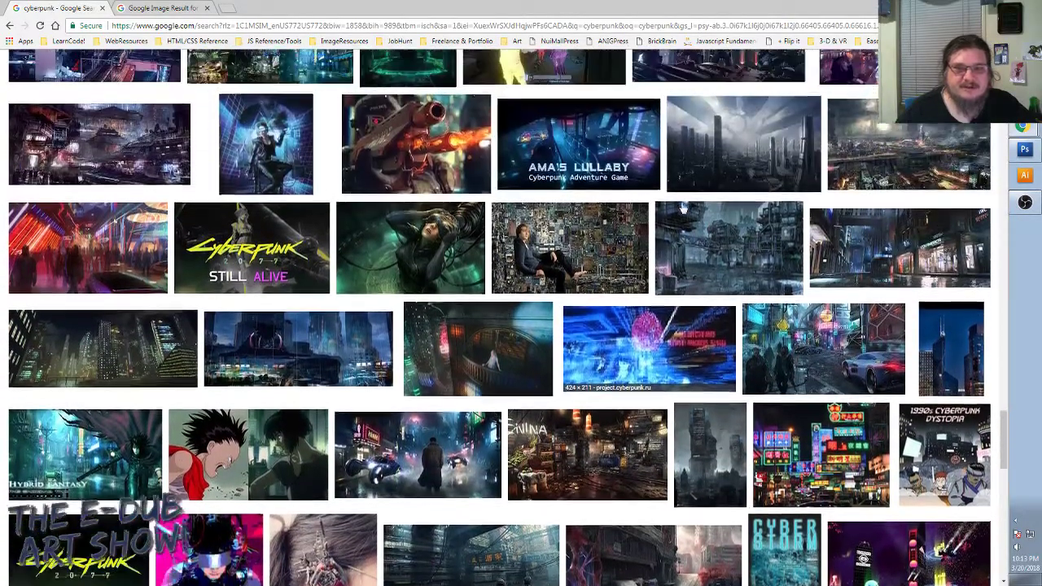
{"action": "scroll", "coordinate": [682, 208], "scroll_direction": "up", "scroll_amount": 4}
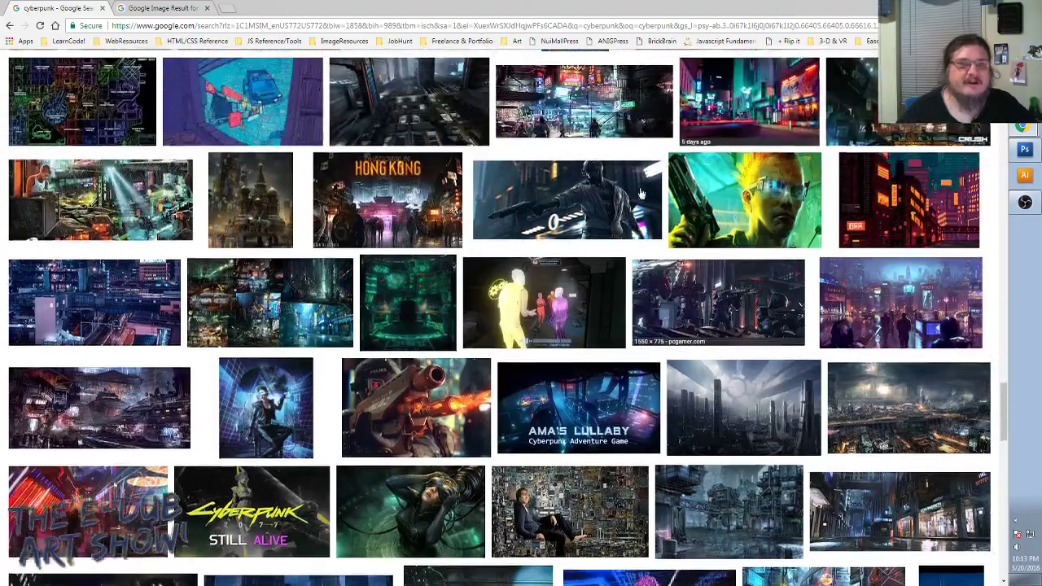
{"action": "scroll", "coordinate": [641, 194], "scroll_direction": "up", "scroll_amount": 5}
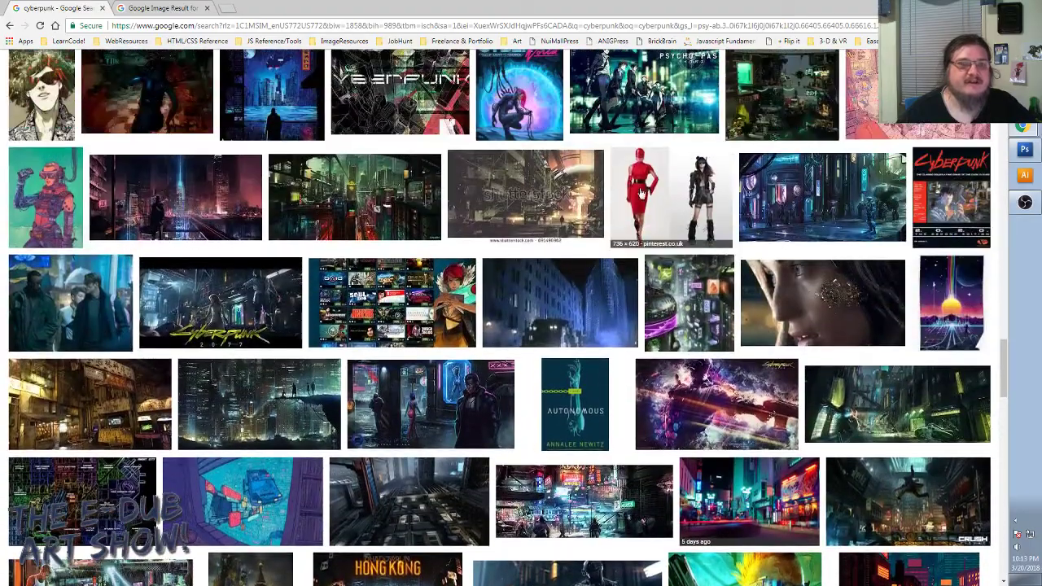
{"action": "scroll", "coordinate": [641, 194], "scroll_direction": "up", "scroll_amount": 5}
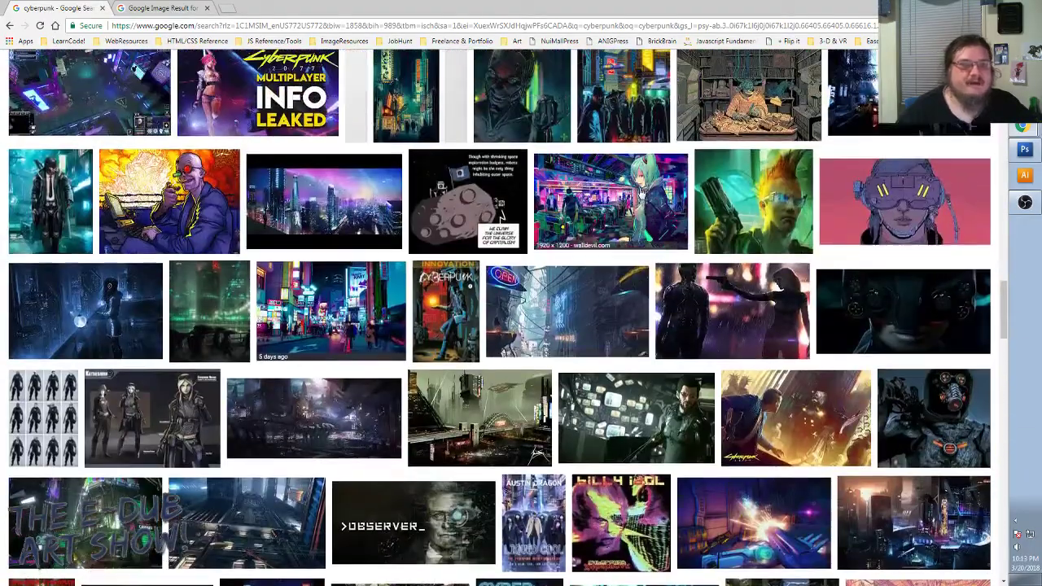
{"action": "scroll", "coordinate": [641, 194], "scroll_direction": "up", "scroll_amount": 4}
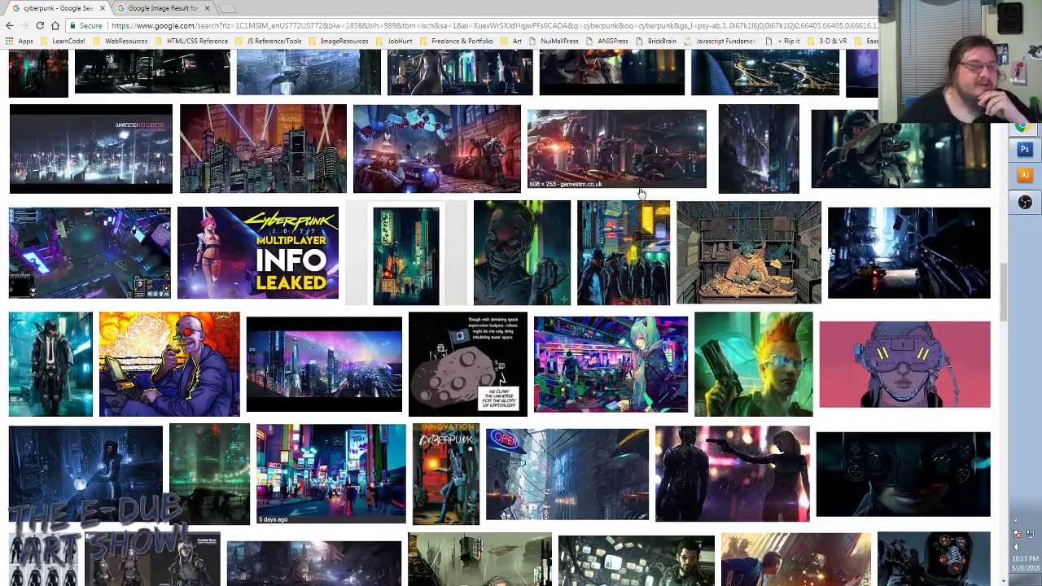
{"action": "scroll", "coordinate": [640, 193], "scroll_direction": "up", "scroll_amount": 1}
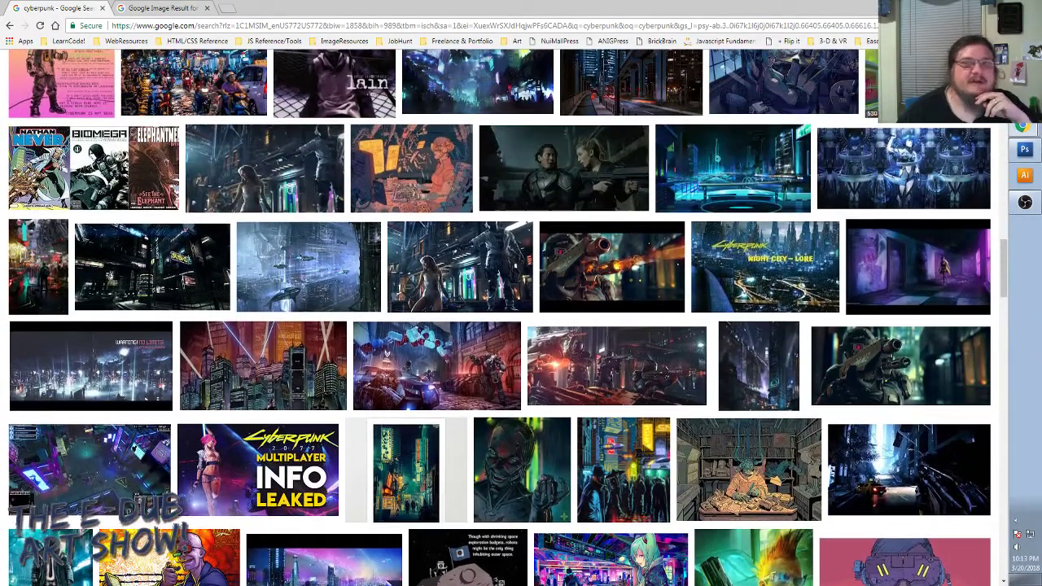
Switch back to Photoshop and fill the Background layer with mid-grey 848484 using the Paint Bucket.
{"action": "left_click", "coordinate": [1028, 151]}
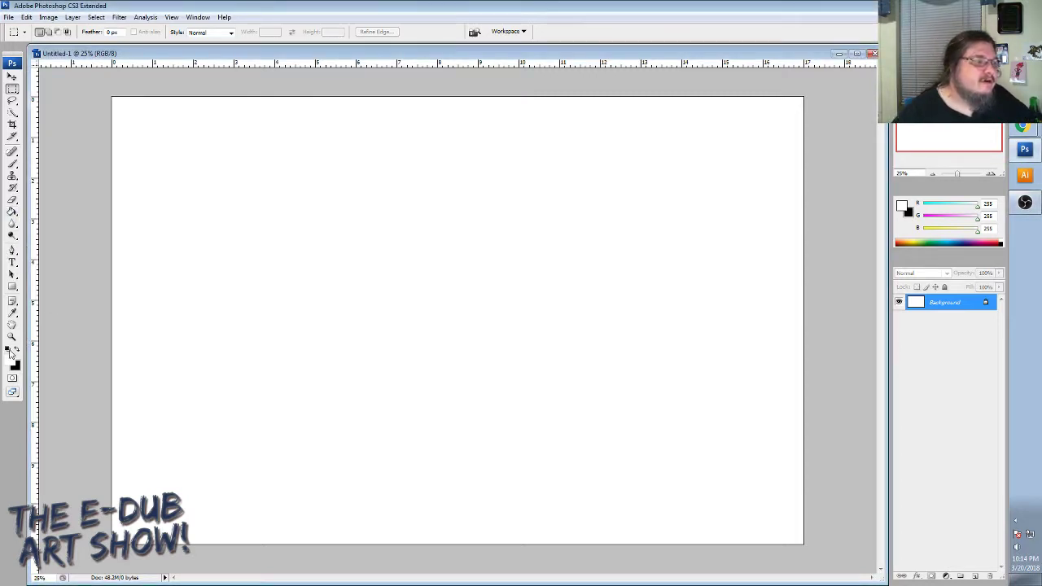
{"action": "left_click", "coordinate": [10, 361]}
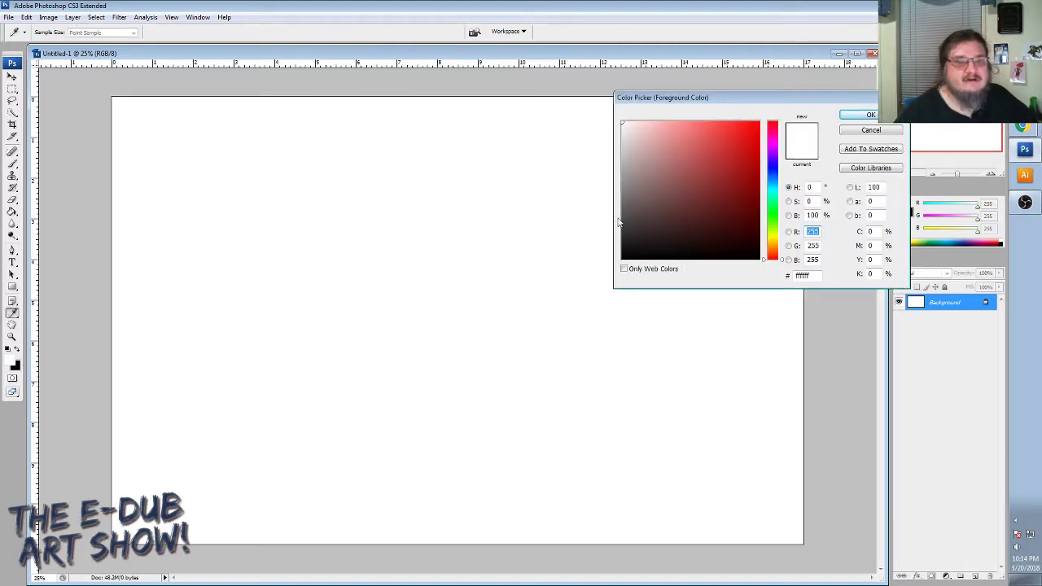
{"action": "left_click", "coordinate": [621, 187]}
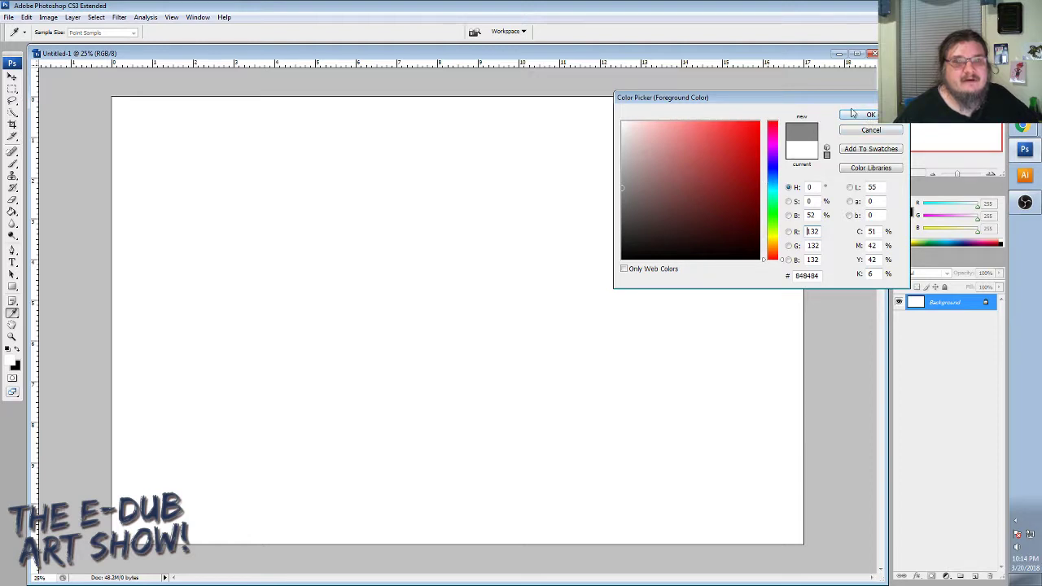
{"action": "left_click", "coordinate": [852, 114]}
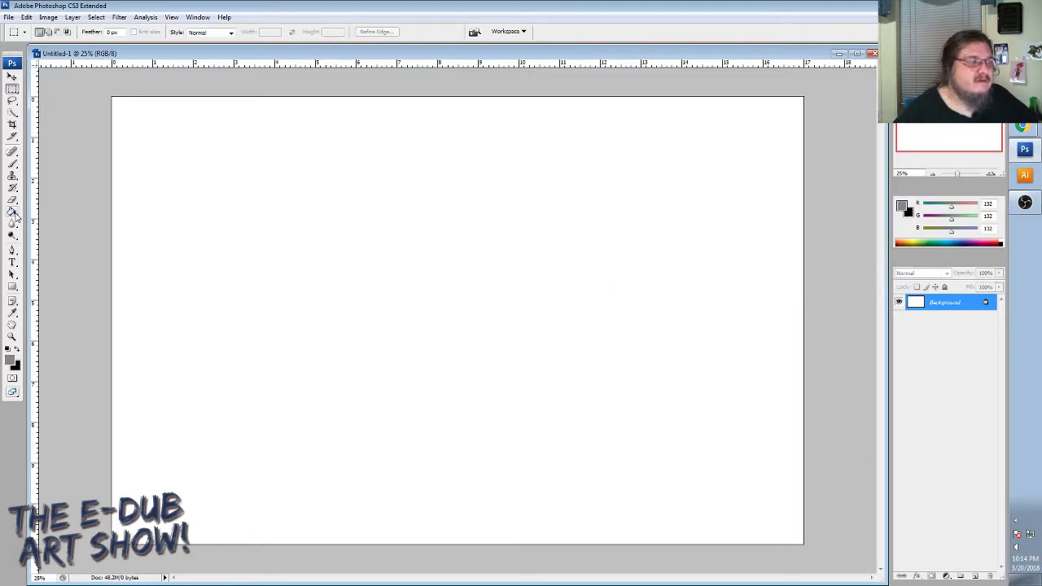
{"action": "left_click", "coordinate": [12, 211]}
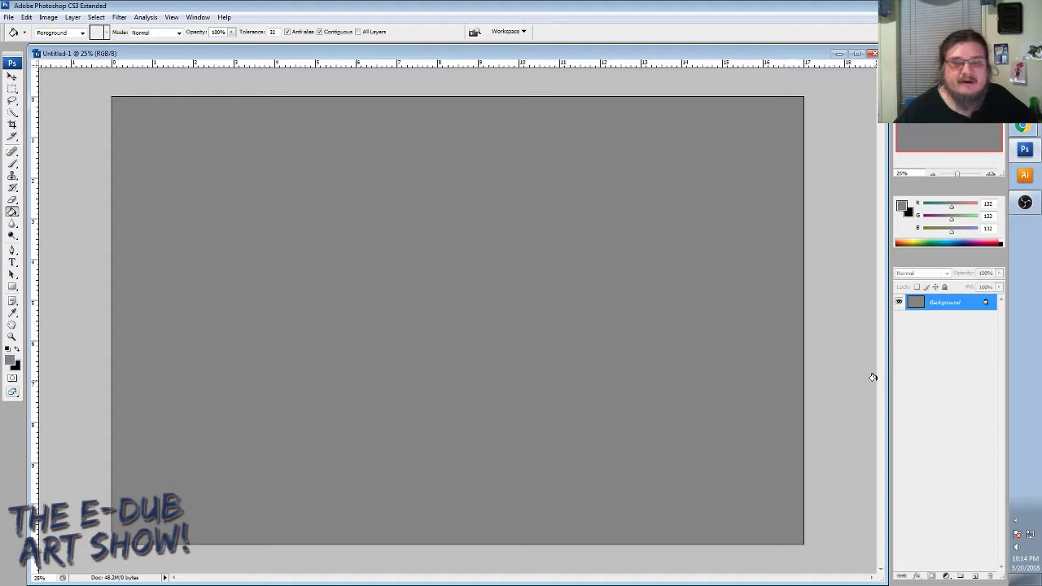
Add a new layer and set up the Brush with the textured 75 px preset and black as the foreground colour.
{"action": "left_click", "coordinate": [974, 576]}
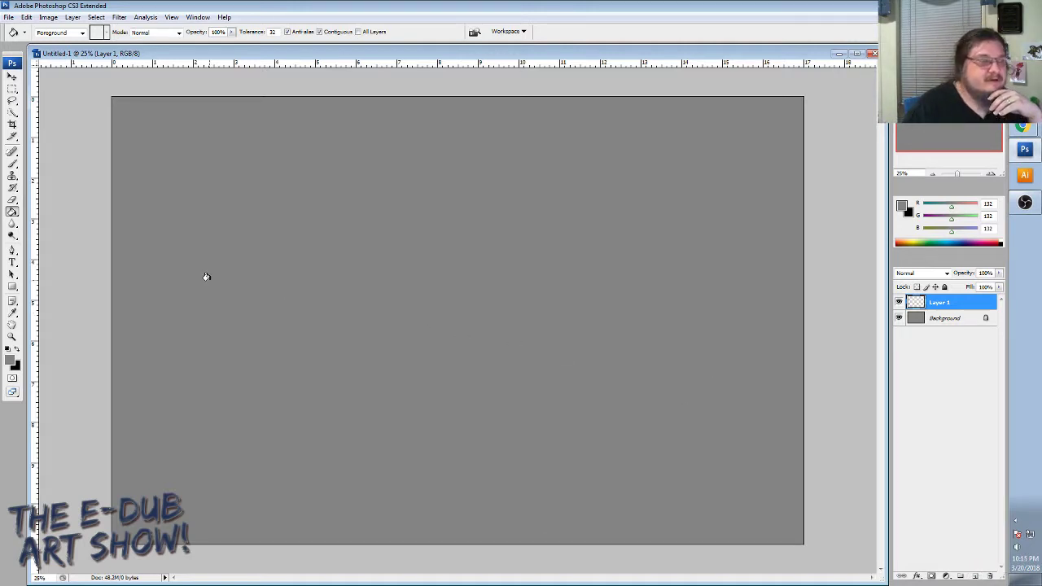
{"action": "left_click", "coordinate": [13, 166]}
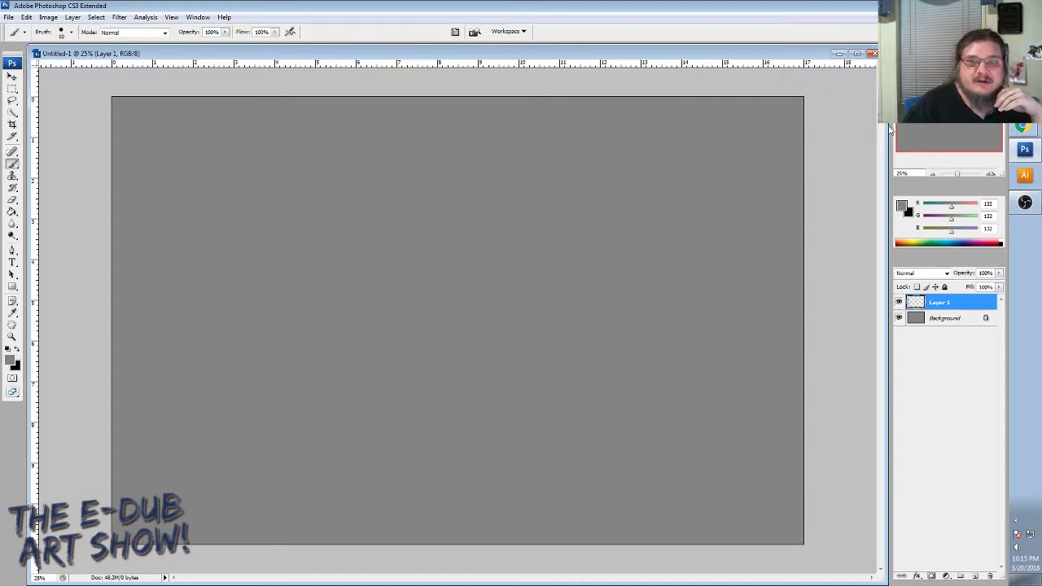
{"action": "key", "text": "F5"}
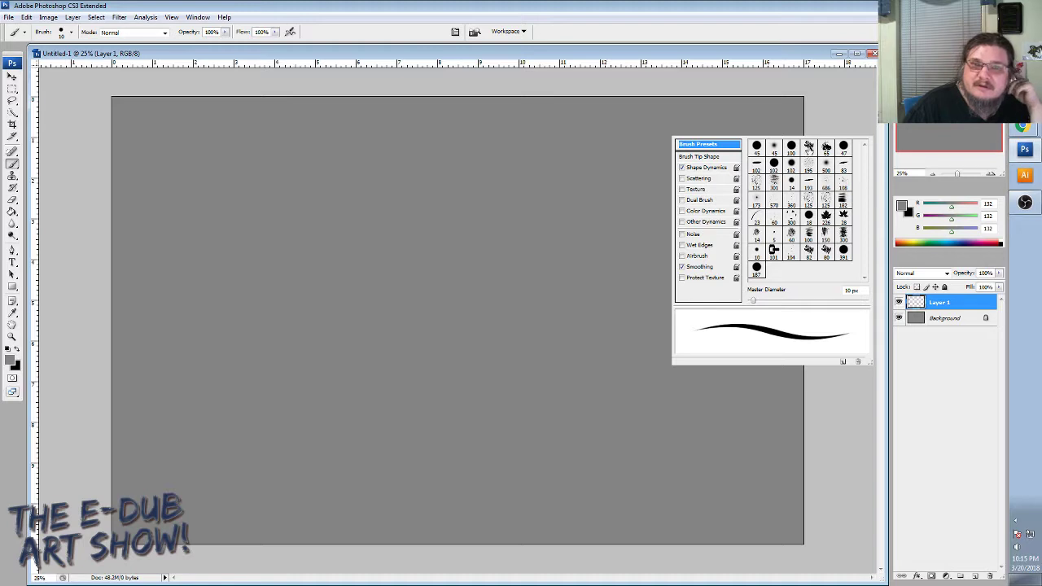
{"action": "left_click", "coordinate": [809, 147]}
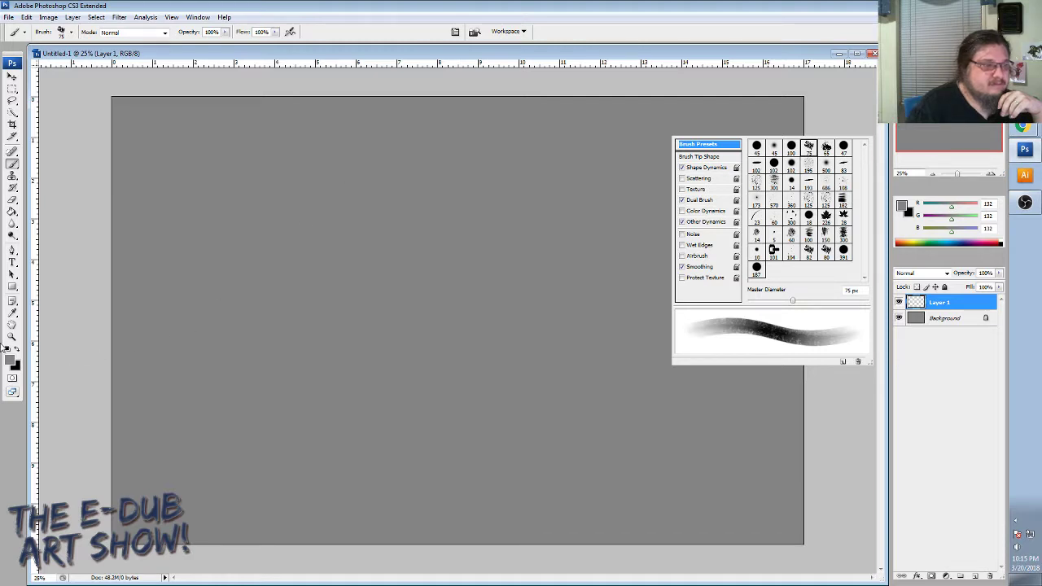
{"action": "left_click", "coordinate": [7, 348]}
Test the textured brush with a few black strokes on the canvas and undo them.
{"action": "mouse_move", "coordinate": [277, 198]}
{"action": "left_mouse_down"}
{"action": "mouse_move", "coordinate": [259, 251]}
{"action": "mouse_move", "coordinate": [286, 234]}
{"action": "mouse_move", "coordinate": [257, 283]}
{"action": "mouse_move", "coordinate": [308, 262]}
{"action": "left_mouse_up"}
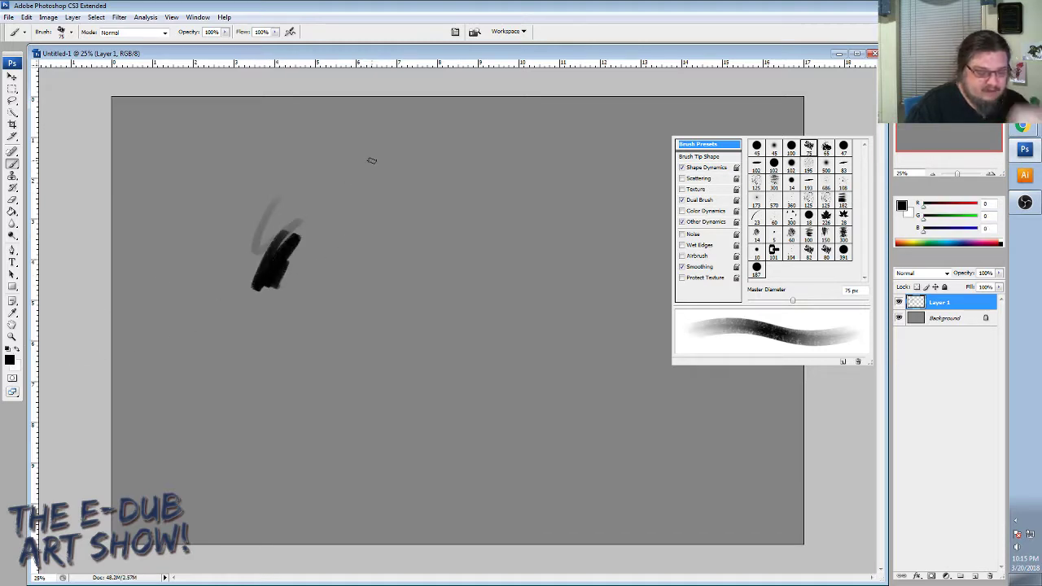
{"action": "key", "text": "ctrl+alt+z"}
{"action": "key", "text": "ctrl+alt+z"}
{"action": "key", "text": "ctrl+alt+z"}
{"action": "key", "text": "ctrl+alt+z"}
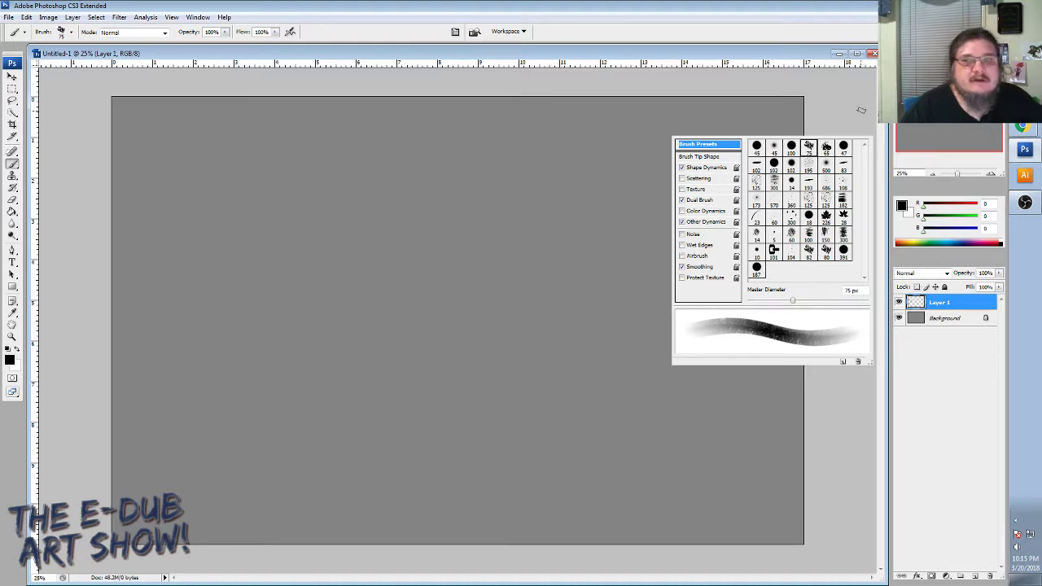
Close the brush settings and sketch a faint rounded form left of the canvas centre with a larger arched body outline above it.
{"action": "left_click", "coordinate": [870, 127]}
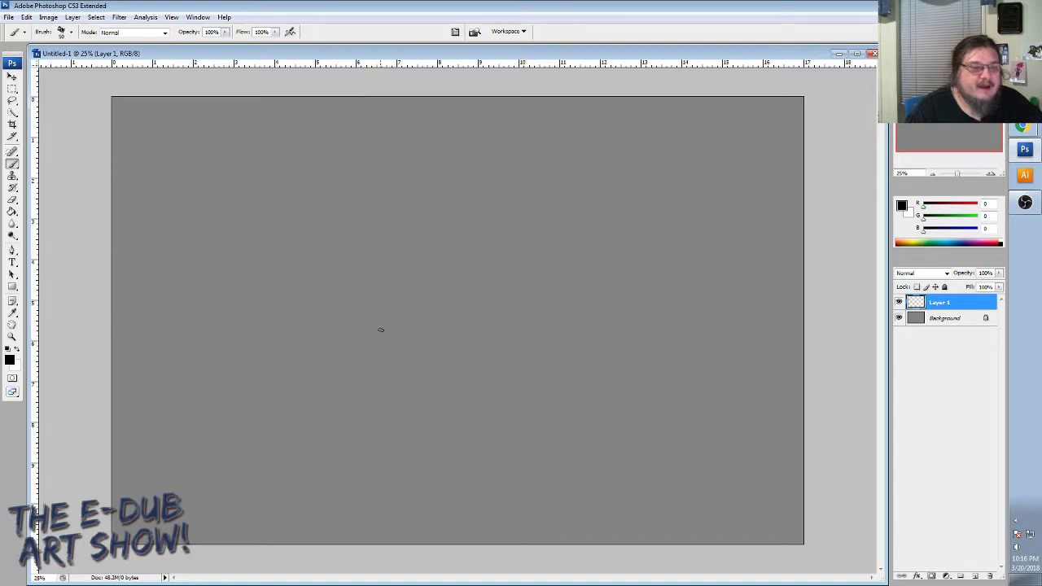
{"action": "mouse_move", "coordinate": [383, 323]}
{"action": "left_mouse_down"}
{"action": "mouse_move", "coordinate": [403, 358]}
{"action": "mouse_move", "coordinate": [347, 326]}
{"action": "mouse_move", "coordinate": [335, 345]}
{"action": "mouse_move", "coordinate": [342, 361]}
{"action": "mouse_move", "coordinate": [415, 388]}
{"action": "mouse_move", "coordinate": [330, 363]}
{"action": "left_mouse_up"}
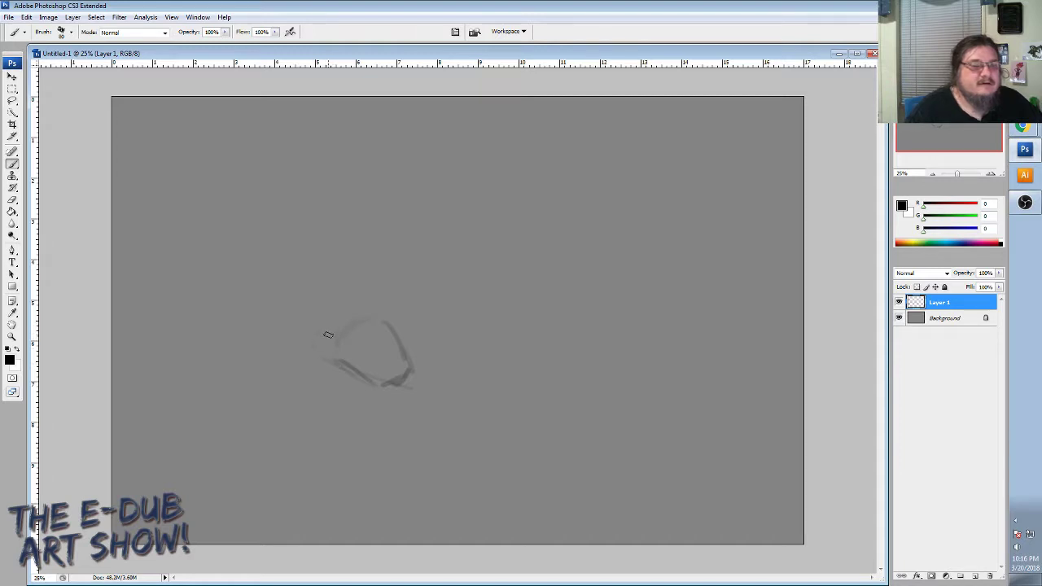
{"action": "mouse_move", "coordinate": [331, 327]}
{"action": "left_mouse_down"}
{"action": "mouse_move", "coordinate": [302, 324]}
{"action": "mouse_move", "coordinate": [324, 314]}
{"action": "mouse_move", "coordinate": [304, 291]}
{"action": "mouse_move", "coordinate": [317, 308]}
{"action": "mouse_move", "coordinate": [330, 258]}
{"action": "left_mouse_up"}
{"action": "mouse_move", "coordinate": [302, 293]}
{"action": "left_mouse_down"}
{"action": "mouse_move", "coordinate": [377, 259]}
{"action": "mouse_move", "coordinate": [335, 261]}
{"action": "mouse_move", "coordinate": [439, 287]}
{"action": "mouse_move", "coordinate": [423, 252]}
{"action": "mouse_move", "coordinate": [469, 279]}
{"action": "mouse_move", "coordinate": [480, 321]}
{"action": "left_mouse_up"}
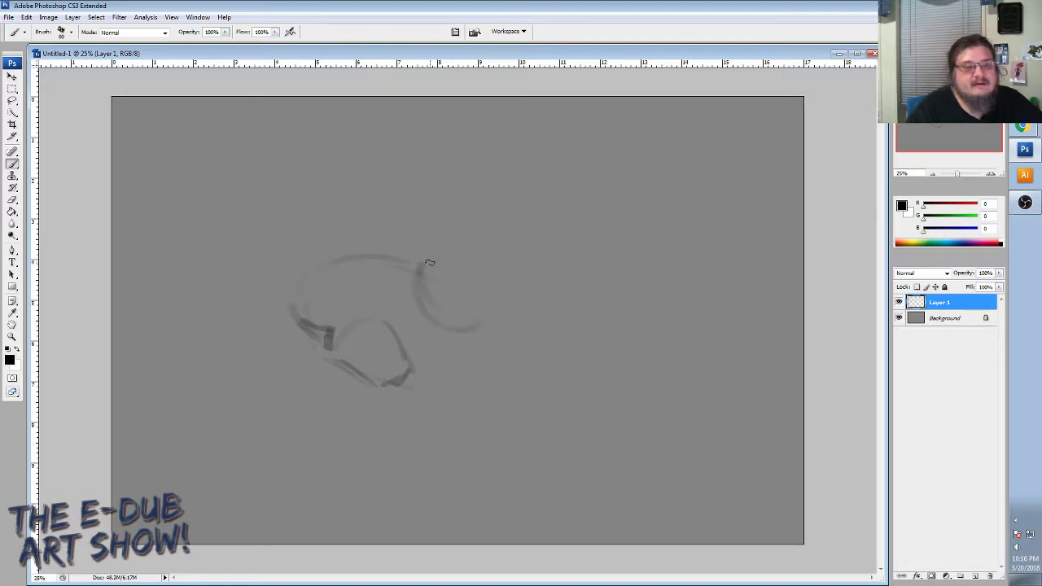
Sketch a rounded hub at the right end of the arched body, with tapering arms reaching out to its lower right.
{"action": "mouse_move", "coordinate": [426, 266]}
{"action": "left_mouse_down"}
{"action": "mouse_move", "coordinate": [483, 305]}
{"action": "mouse_move", "coordinate": [468, 320]}
{"action": "mouse_move", "coordinate": [444, 317]}
{"action": "mouse_move", "coordinate": [548, 318]}
{"action": "left_mouse_up"}
{"action": "mouse_move", "coordinate": [480, 278]}
{"action": "left_mouse_down"}
{"action": "mouse_move", "coordinate": [553, 324]}
{"action": "mouse_move", "coordinate": [562, 351]}
{"action": "left_mouse_up"}
{"action": "mouse_move", "coordinate": [555, 315]}
{"action": "left_mouse_down"}
{"action": "mouse_move", "coordinate": [613, 329]}
{"action": "mouse_move", "coordinate": [608, 349]}
{"action": "left_mouse_up"}
{"action": "mouse_move", "coordinate": [487, 319]}
{"action": "left_mouse_down"}
{"action": "mouse_move", "coordinate": [557, 316]}
{"action": "mouse_move", "coordinate": [563, 353]}
{"action": "left_mouse_up"}
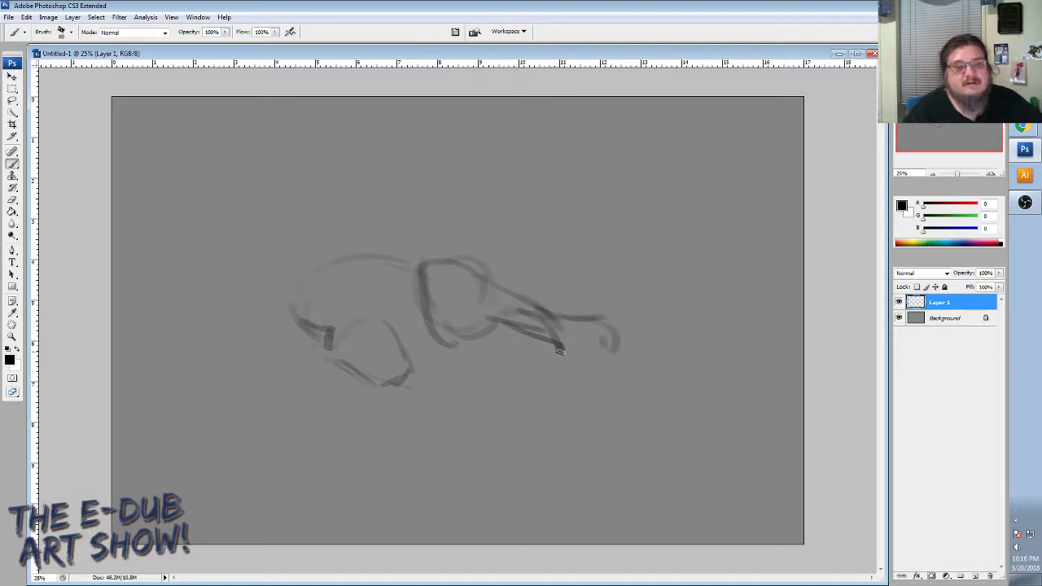
{"action": "mouse_move", "coordinate": [532, 305]}
{"action": "left_mouse_down"}
{"action": "mouse_move", "coordinate": [599, 313]}
{"action": "mouse_move", "coordinate": [583, 318]}
{"action": "left_mouse_up"}
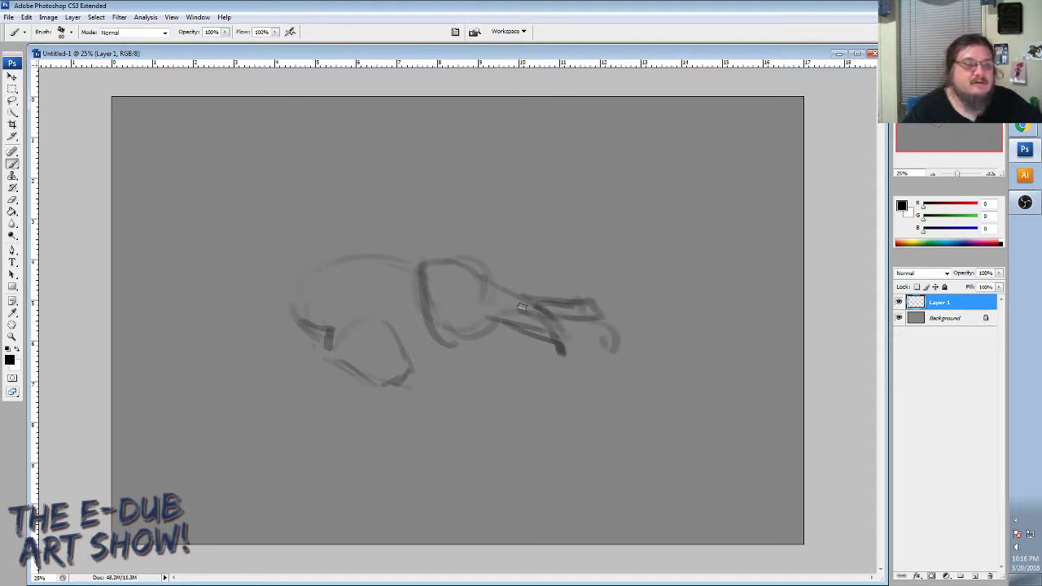
Rough in diagonal guide strokes above the hub, short marks below it and a small hook under the lower arm.
{"action": "mouse_move", "coordinate": [432, 267]}
{"action": "left_mouse_down"}
{"action": "mouse_move", "coordinate": [457, 284]}
{"action": "mouse_move", "coordinate": [471, 275]}
{"action": "mouse_move", "coordinate": [441, 277]}
{"action": "mouse_move", "coordinate": [519, 248]}
{"action": "left_mouse_up"}
{"action": "left_click_drag", "start_coordinate": [449, 246], "coordinate": [509, 209]}
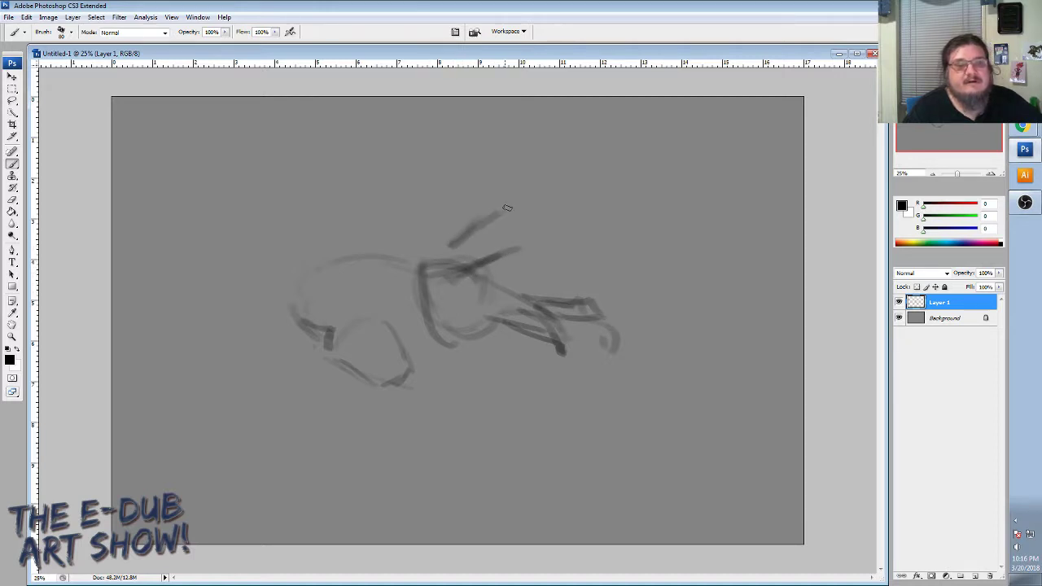
{"action": "left_click_drag", "start_coordinate": [410, 241], "coordinate": [417, 260]}
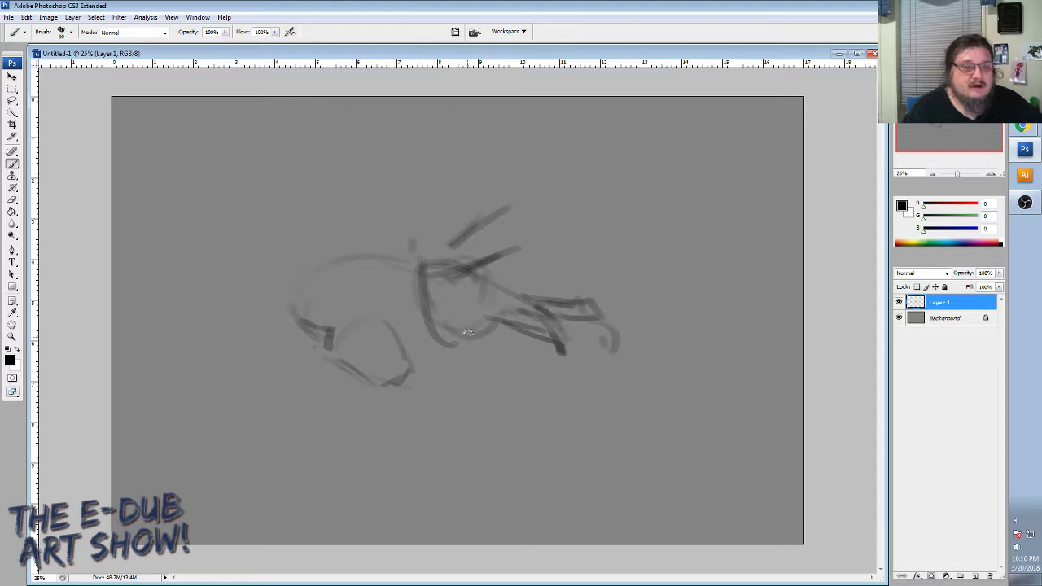
{"action": "left_click_drag", "start_coordinate": [472, 380], "coordinate": [477, 395]}
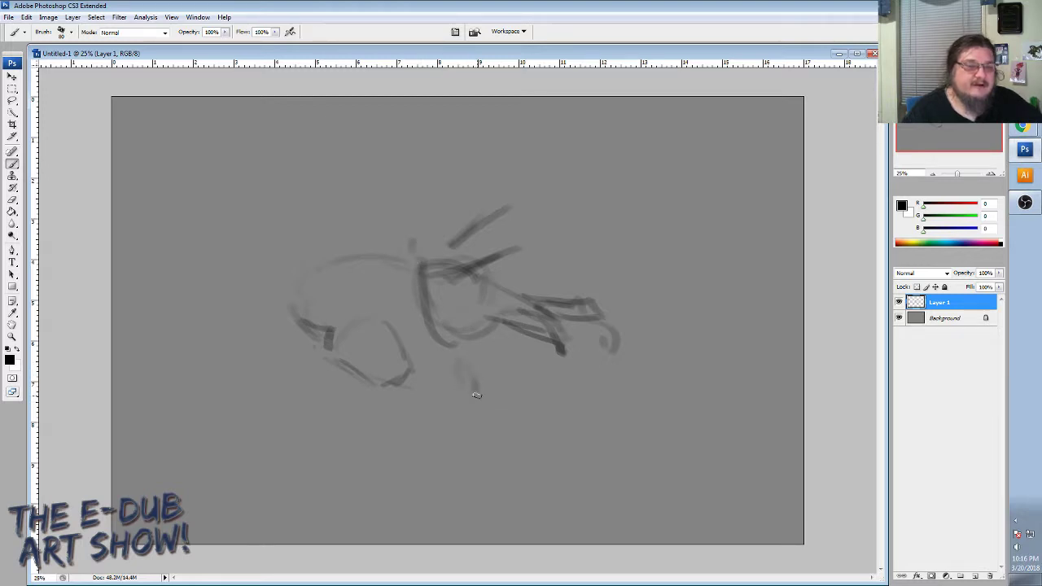
{"action": "mouse_move", "coordinate": [558, 341]}
{"action": "left_mouse_down"}
{"action": "mouse_move", "coordinate": [567, 357]}
{"action": "mouse_move", "coordinate": [554, 369]}
{"action": "left_mouse_up"}
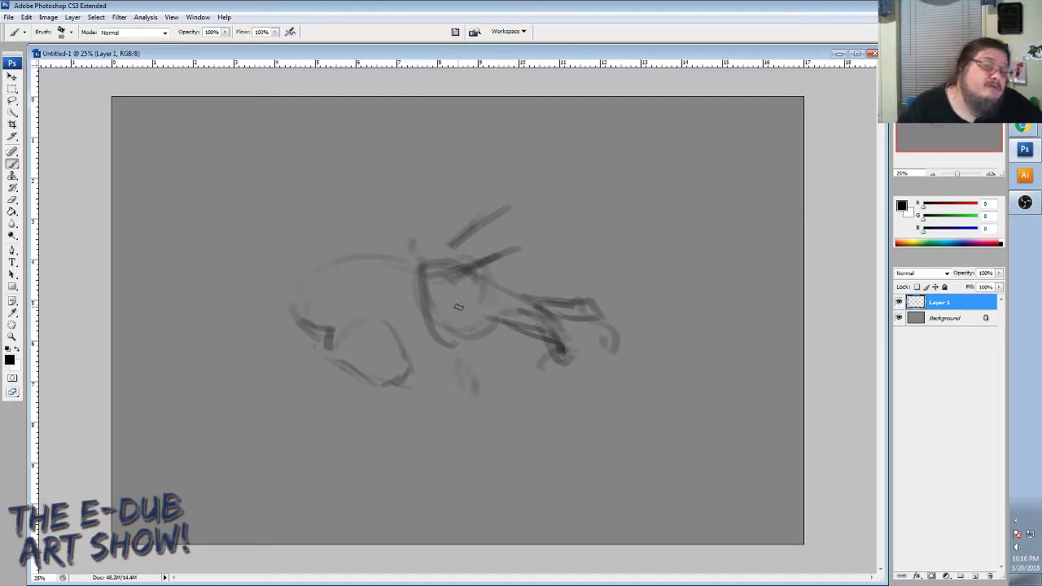
Darken the hub's outline and sketch a strut rising to the right that ends in a cylindrical pod.
{"action": "mouse_move", "coordinate": [423, 296]}
{"action": "left_mouse_down"}
{"action": "mouse_move", "coordinate": [436, 323]}
{"action": "mouse_move", "coordinate": [461, 329]}
{"action": "left_mouse_up"}
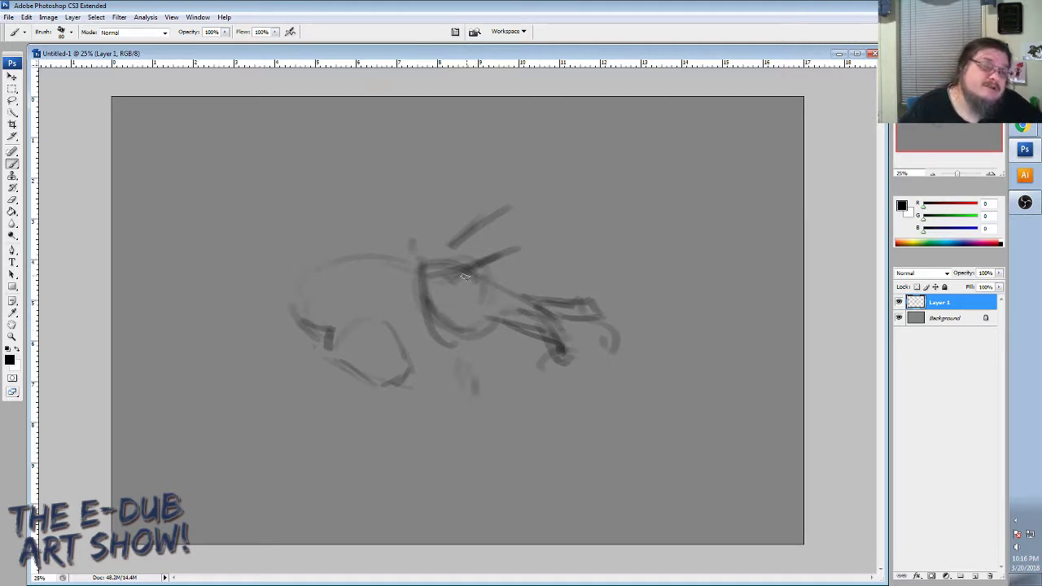
{"action": "mouse_move", "coordinate": [449, 275]}
{"action": "left_mouse_down"}
{"action": "mouse_move", "coordinate": [483, 285]}
{"action": "mouse_move", "coordinate": [468, 295]}
{"action": "mouse_move", "coordinate": [483, 284]}
{"action": "mouse_move", "coordinate": [465, 239]}
{"action": "mouse_move", "coordinate": [463, 259]}
{"action": "mouse_move", "coordinate": [514, 245]}
{"action": "mouse_move", "coordinate": [491, 289]}
{"action": "mouse_move", "coordinate": [554, 244]}
{"action": "mouse_move", "coordinate": [592, 241]}
{"action": "mouse_move", "coordinate": [565, 220]}
{"action": "mouse_move", "coordinate": [571, 233]}
{"action": "mouse_move", "coordinate": [604, 212]}
{"action": "mouse_move", "coordinate": [566, 220]}
{"action": "mouse_move", "coordinate": [609, 205]}
{"action": "mouse_move", "coordinate": [581, 249]}
{"action": "mouse_move", "coordinate": [603, 276]}
{"action": "mouse_move", "coordinate": [594, 269]}
{"action": "mouse_move", "coordinate": [615, 247]}
{"action": "mouse_move", "coordinate": [612, 221]}
{"action": "mouse_move", "coordinate": [621, 229]}
{"action": "mouse_move", "coordinate": [612, 196]}
{"action": "mouse_move", "coordinate": [609, 213]}
{"action": "mouse_move", "coordinate": [572, 213]}
{"action": "mouse_move", "coordinate": [593, 209]}
{"action": "mouse_move", "coordinate": [598, 193]}
{"action": "mouse_move", "coordinate": [582, 196]}
{"action": "mouse_move", "coordinate": [580, 230]}
{"action": "mouse_move", "coordinate": [606, 215]}
{"action": "mouse_move", "coordinate": [581, 224]}
{"action": "mouse_move", "coordinate": [595, 229]}
{"action": "mouse_move", "coordinate": [559, 228]}
{"action": "mouse_move", "coordinate": [553, 247]}
{"action": "mouse_move", "coordinate": [542, 247]}
{"action": "mouse_move", "coordinate": [560, 246]}
{"action": "mouse_move", "coordinate": [485, 299]}
{"action": "left_mouse_up"}
{"action": "mouse_move", "coordinate": [474, 262]}
{"action": "left_mouse_down"}
{"action": "mouse_move", "coordinate": [437, 266]}
{"action": "mouse_move", "coordinate": [514, 227]}
{"action": "mouse_move", "coordinate": [447, 258]}
{"action": "mouse_move", "coordinate": [440, 236]}
{"action": "mouse_move", "coordinate": [406, 234]}
{"action": "mouse_move", "coordinate": [426, 264]}
{"action": "left_mouse_up"}
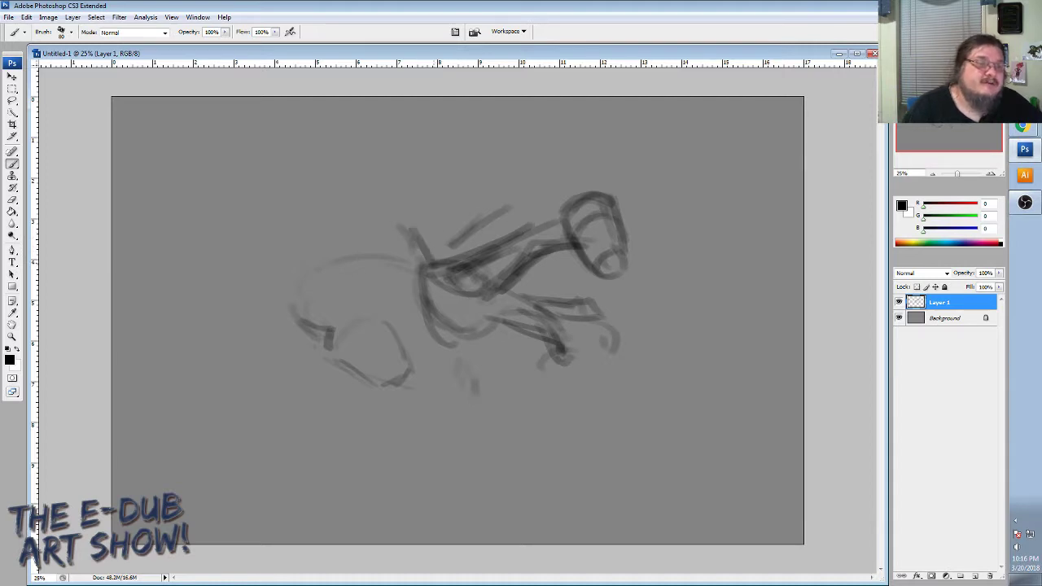
Sketch a second cylindrical pod on a strut above the hub and shape the lower-right arm's end into a rounded pod.
{"action": "mouse_move", "coordinate": [407, 211]}
{"action": "left_mouse_down"}
{"action": "mouse_move", "coordinate": [419, 233]}
{"action": "mouse_move", "coordinate": [416, 214]}
{"action": "mouse_move", "coordinate": [395, 218]}
{"action": "left_mouse_up"}
{"action": "mouse_move", "coordinate": [407, 177]}
{"action": "left_mouse_down"}
{"action": "mouse_move", "coordinate": [447, 185]}
{"action": "mouse_move", "coordinate": [426, 187]}
{"action": "mouse_move", "coordinate": [435, 224]}
{"action": "mouse_move", "coordinate": [410, 175]}
{"action": "mouse_move", "coordinate": [411, 229]}
{"action": "left_mouse_up"}
{"action": "mouse_move", "coordinate": [434, 193]}
{"action": "left_mouse_down"}
{"action": "mouse_move", "coordinate": [424, 231]}
{"action": "mouse_move", "coordinate": [458, 250]}
{"action": "left_mouse_up"}
{"action": "mouse_move", "coordinate": [524, 301]}
{"action": "left_mouse_down"}
{"action": "mouse_move", "coordinate": [604, 318]}
{"action": "mouse_move", "coordinate": [561, 346]}
{"action": "mouse_move", "coordinate": [588, 354]}
{"action": "mouse_move", "coordinate": [608, 341]}
{"action": "mouse_move", "coordinate": [579, 331]}
{"action": "left_mouse_up"}
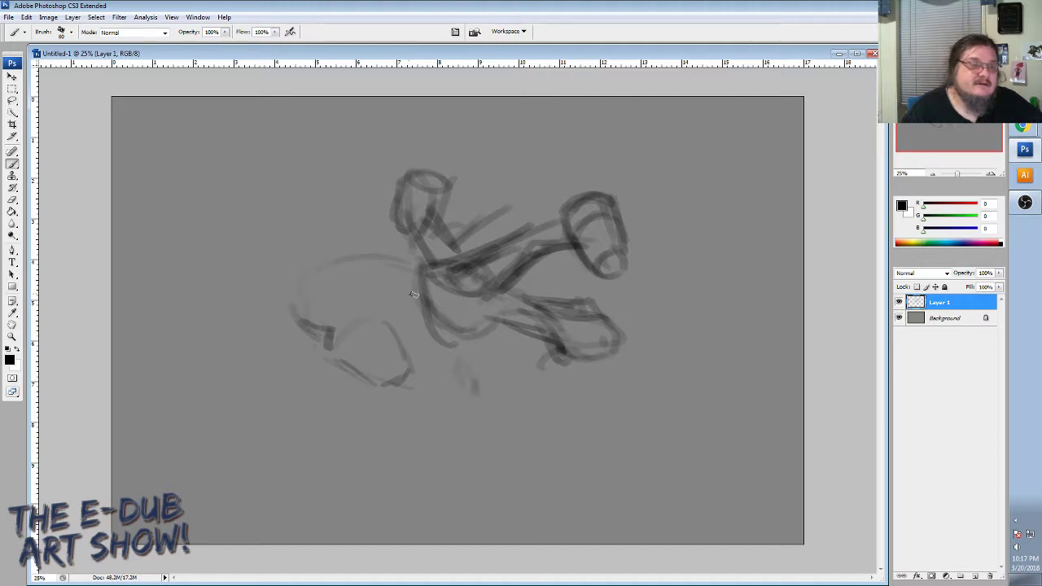
Draw an inner arch across the body and a long tail curving up to a round, pronged tip at the canvas's upper right.
{"action": "mouse_move", "coordinate": [353, 315]}
{"action": "left_mouse_down"}
{"action": "mouse_move", "coordinate": [397, 278]}
{"action": "mouse_move", "coordinate": [362, 286]}
{"action": "mouse_move", "coordinate": [405, 287]}
{"action": "mouse_move", "coordinate": [433, 317]}
{"action": "left_mouse_up"}
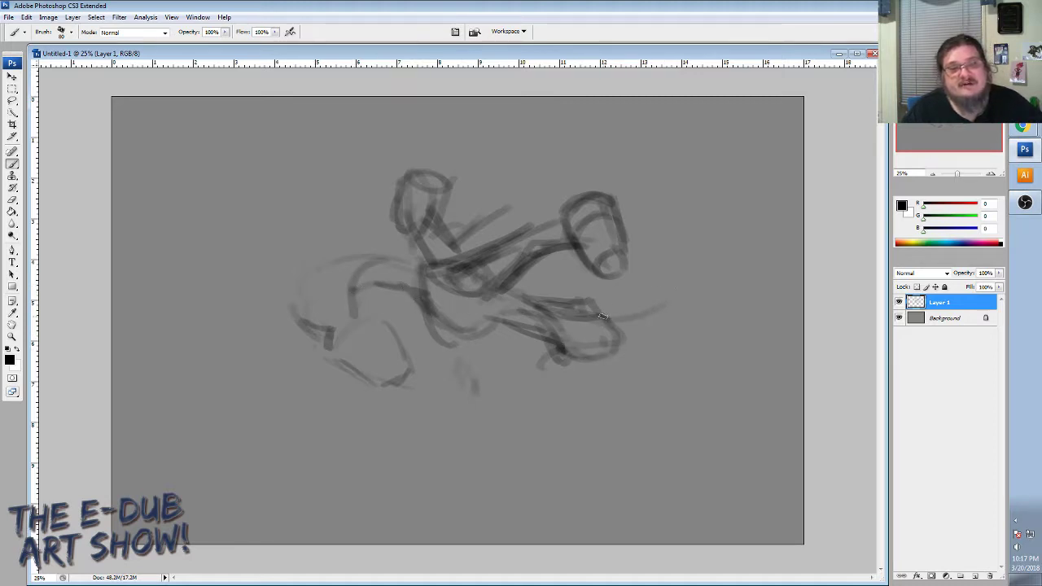
{"action": "mouse_move", "coordinate": [603, 317]}
{"action": "left_mouse_down"}
{"action": "mouse_move", "coordinate": [678, 264]}
{"action": "mouse_move", "coordinate": [679, 292]}
{"action": "mouse_move", "coordinate": [704, 226]}
{"action": "mouse_move", "coordinate": [727, 235]}
{"action": "mouse_move", "coordinate": [712, 215]}
{"action": "mouse_move", "coordinate": [733, 202]}
{"action": "mouse_move", "coordinate": [721, 218]}
{"action": "mouse_move", "coordinate": [741, 222]}
{"action": "mouse_move", "coordinate": [719, 214]}
{"action": "mouse_move", "coordinate": [725, 176]}
{"action": "mouse_move", "coordinate": [706, 249]}
{"action": "mouse_move", "coordinate": [691, 210]}
{"action": "mouse_move", "coordinate": [694, 187]}
{"action": "mouse_move", "coordinate": [721, 189]}
{"action": "left_mouse_up"}
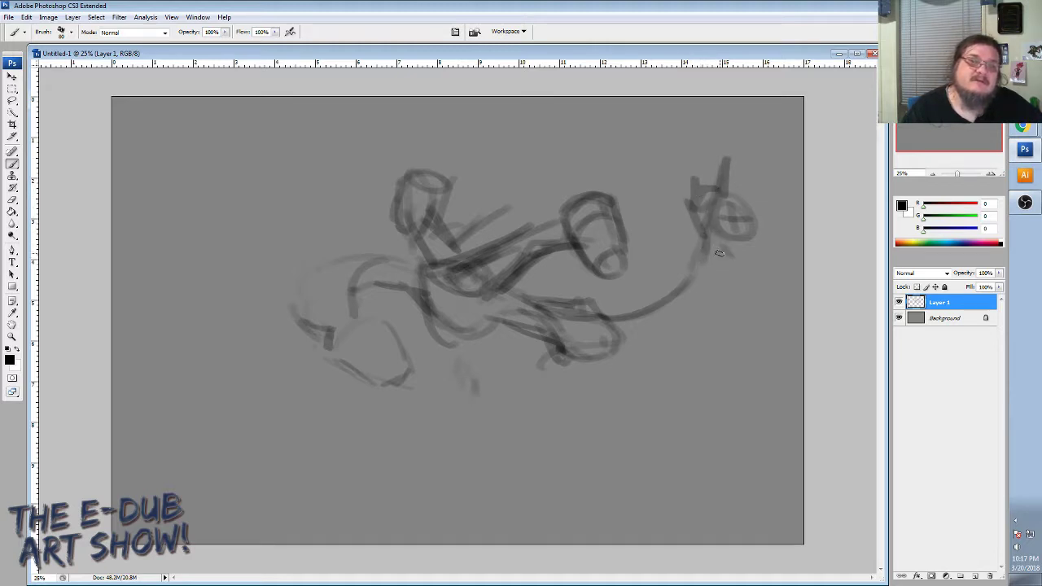
Darken the underside of the tail and sketch a pair of bent hind legs with rounded feet below the lower arm.
{"action": "mouse_move", "coordinate": [743, 235]}
{"action": "left_mouse_down"}
{"action": "mouse_move", "coordinate": [684, 298]}
{"action": "mouse_move", "coordinate": [628, 324]}
{"action": "mouse_move", "coordinate": [679, 289]}
{"action": "left_mouse_up"}
{"action": "mouse_move", "coordinate": [623, 312]}
{"action": "left_mouse_down"}
{"action": "mouse_move", "coordinate": [594, 338]}
{"action": "mouse_move", "coordinate": [594, 363]}
{"action": "mouse_move", "coordinate": [580, 346]}
{"action": "mouse_move", "coordinate": [588, 336]}
{"action": "mouse_move", "coordinate": [592, 376]}
{"action": "mouse_move", "coordinate": [557, 373]}
{"action": "mouse_move", "coordinate": [574, 379]}
{"action": "mouse_move", "coordinate": [559, 398]}
{"action": "left_mouse_up"}
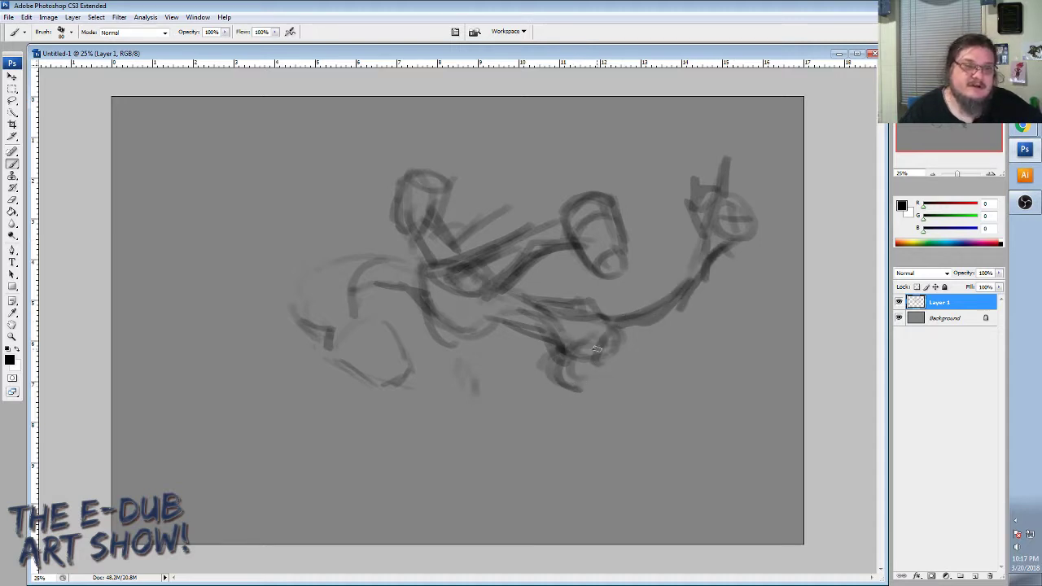
{"action": "left_click_drag", "start_coordinate": [597, 348], "coordinate": [562, 387]}
{"action": "mouse_move", "coordinate": [501, 337]}
{"action": "left_mouse_down"}
{"action": "mouse_move", "coordinate": [489, 340]}
{"action": "mouse_move", "coordinate": [489, 330]}
{"action": "mouse_move", "coordinate": [553, 346]}
{"action": "mouse_move", "coordinate": [509, 297]}
{"action": "mouse_move", "coordinate": [486, 330]}
{"action": "left_mouse_up"}
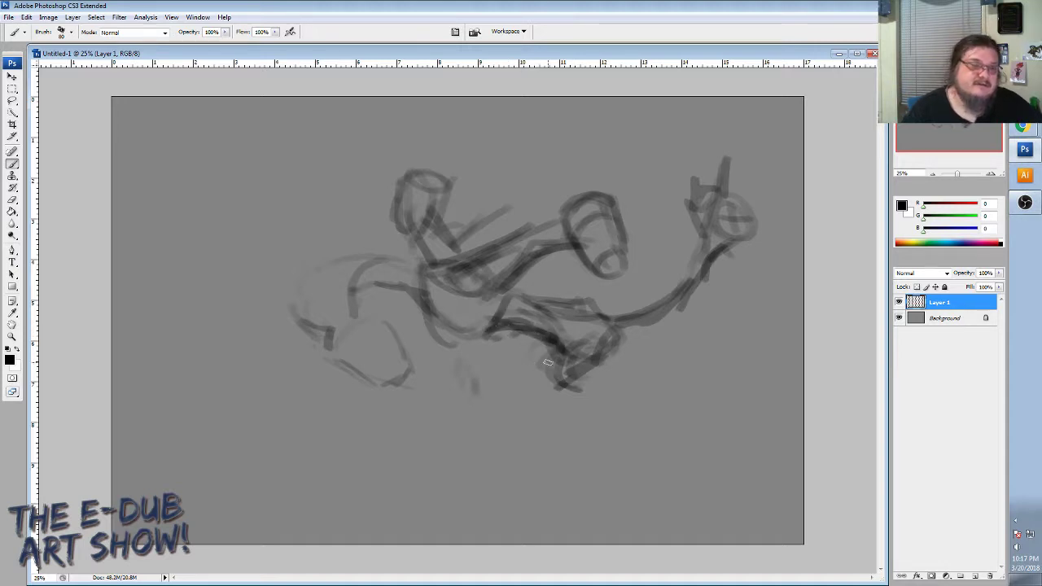
{"action": "mouse_move", "coordinate": [548, 362]}
{"action": "left_mouse_down"}
{"action": "mouse_move", "coordinate": [583, 364]}
{"action": "mouse_move", "coordinate": [619, 338]}
{"action": "mouse_move", "coordinate": [567, 368]}
{"action": "mouse_move", "coordinate": [571, 327]}
{"action": "mouse_move", "coordinate": [545, 379]}
{"action": "mouse_move", "coordinate": [574, 379]}
{"action": "mouse_move", "coordinate": [557, 407]}
{"action": "mouse_move", "coordinate": [548, 383]}
{"action": "mouse_move", "coordinate": [609, 385]}
{"action": "mouse_move", "coordinate": [617, 399]}
{"action": "mouse_move", "coordinate": [594, 395]}
{"action": "mouse_move", "coordinate": [603, 399]}
{"action": "mouse_move", "coordinate": [612, 382]}
{"action": "mouse_move", "coordinate": [608, 395]}
{"action": "mouse_move", "coordinate": [577, 396]}
{"action": "mouse_move", "coordinate": [565, 408]}
{"action": "mouse_move", "coordinate": [605, 402]}
{"action": "mouse_move", "coordinate": [604, 416]}
{"action": "mouse_move", "coordinate": [555, 415]}
{"action": "left_mouse_up"}
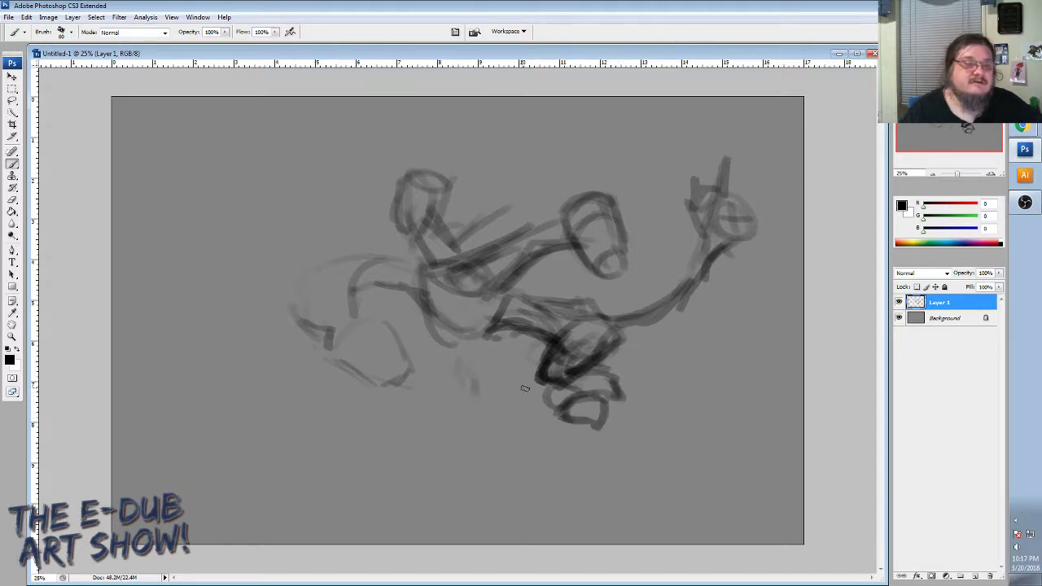
{"action": "mouse_move", "coordinate": [522, 347]}
{"action": "left_mouse_down"}
{"action": "mouse_move", "coordinate": [494, 372]}
{"action": "mouse_move", "coordinate": [506, 377]}
{"action": "mouse_move", "coordinate": [535, 352]}
{"action": "mouse_move", "coordinate": [514, 373]}
{"action": "mouse_move", "coordinate": [536, 371]}
{"action": "mouse_move", "coordinate": [503, 368]}
{"action": "mouse_move", "coordinate": [515, 375]}
{"action": "mouse_move", "coordinate": [516, 335]}
{"action": "mouse_move", "coordinate": [500, 374]}
{"action": "mouse_move", "coordinate": [529, 384]}
{"action": "mouse_move", "coordinate": [515, 411]}
{"action": "mouse_move", "coordinate": [538, 404]}
{"action": "mouse_move", "coordinate": [530, 393]}
{"action": "mouse_move", "coordinate": [535, 404]}
{"action": "mouse_move", "coordinate": [544, 398]}
{"action": "mouse_move", "coordinate": [518, 364]}
{"action": "left_mouse_up"}
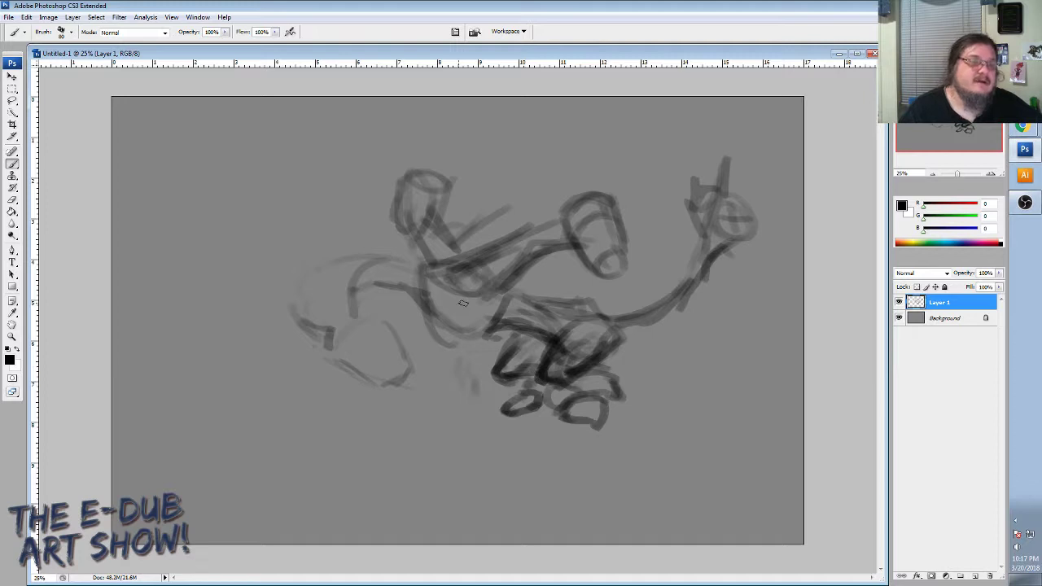
Darken the belly line and front arm's inner arch, then add ribs across the torso and short segment marks along the tail.
{"action": "mouse_move", "coordinate": [423, 293]}
{"action": "left_mouse_down"}
{"action": "mouse_move", "coordinate": [460, 327]}
{"action": "mouse_move", "coordinate": [485, 317]}
{"action": "left_mouse_up"}
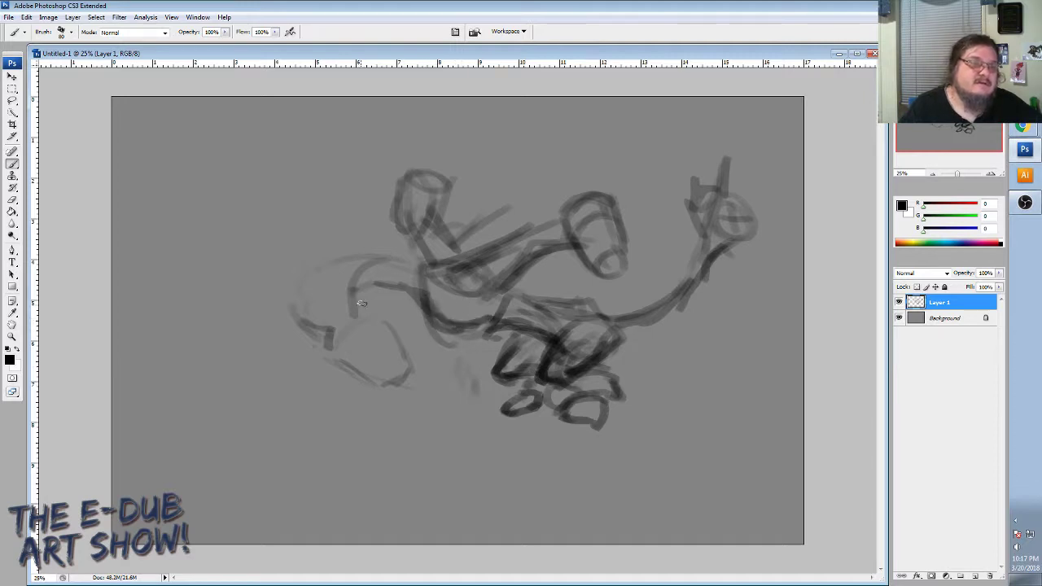
{"action": "mouse_move", "coordinate": [362, 303]}
{"action": "left_mouse_down"}
{"action": "mouse_move", "coordinate": [344, 315]}
{"action": "mouse_move", "coordinate": [383, 283]}
{"action": "mouse_move", "coordinate": [354, 285]}
{"action": "left_mouse_up"}
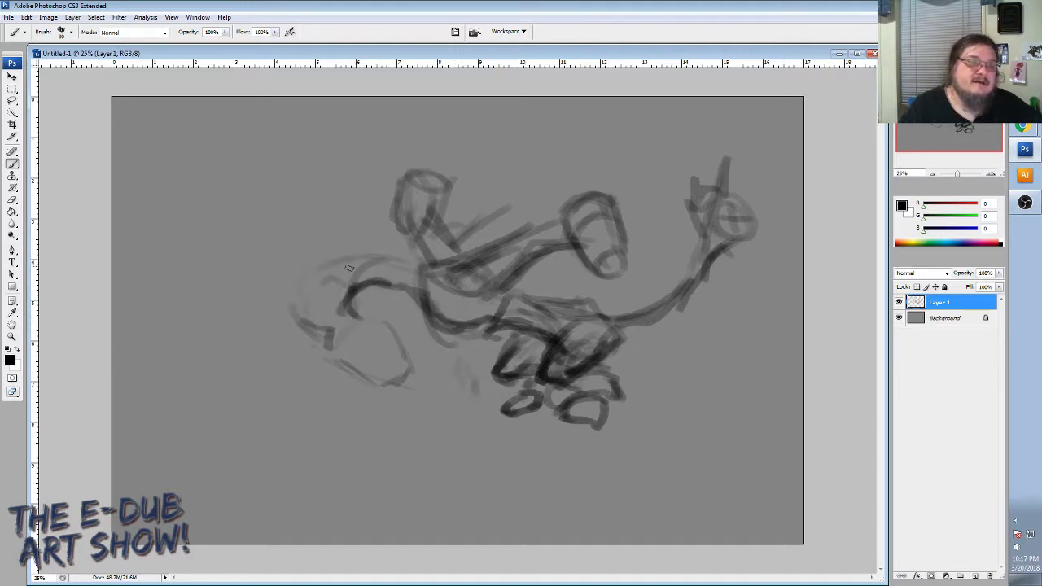
{"action": "mouse_move", "coordinate": [432, 290]}
{"action": "left_mouse_down"}
{"action": "mouse_move", "coordinate": [441, 330]}
{"action": "mouse_move", "coordinate": [420, 309]}
{"action": "mouse_move", "coordinate": [447, 313]}
{"action": "mouse_move", "coordinate": [465, 293]}
{"action": "mouse_move", "coordinate": [479, 331]}
{"action": "mouse_move", "coordinate": [487, 311]}
{"action": "mouse_move", "coordinate": [450, 307]}
{"action": "mouse_move", "coordinate": [486, 317]}
{"action": "mouse_move", "coordinate": [496, 307]}
{"action": "mouse_move", "coordinate": [482, 310]}
{"action": "mouse_move", "coordinate": [488, 295]}
{"action": "mouse_move", "coordinate": [545, 286]}
{"action": "mouse_move", "coordinate": [542, 301]}
{"action": "mouse_move", "coordinate": [572, 286]}
{"action": "mouse_move", "coordinate": [571, 305]}
{"action": "mouse_move", "coordinate": [529, 281]}
{"action": "mouse_move", "coordinate": [520, 288]}
{"action": "mouse_move", "coordinate": [591, 299]}
{"action": "mouse_move", "coordinate": [602, 311]}
{"action": "mouse_move", "coordinate": [617, 300]}
{"action": "mouse_move", "coordinate": [624, 311]}
{"action": "mouse_move", "coordinate": [620, 294]}
{"action": "mouse_move", "coordinate": [633, 313]}
{"action": "mouse_move", "coordinate": [612, 320]}
{"action": "left_mouse_up"}
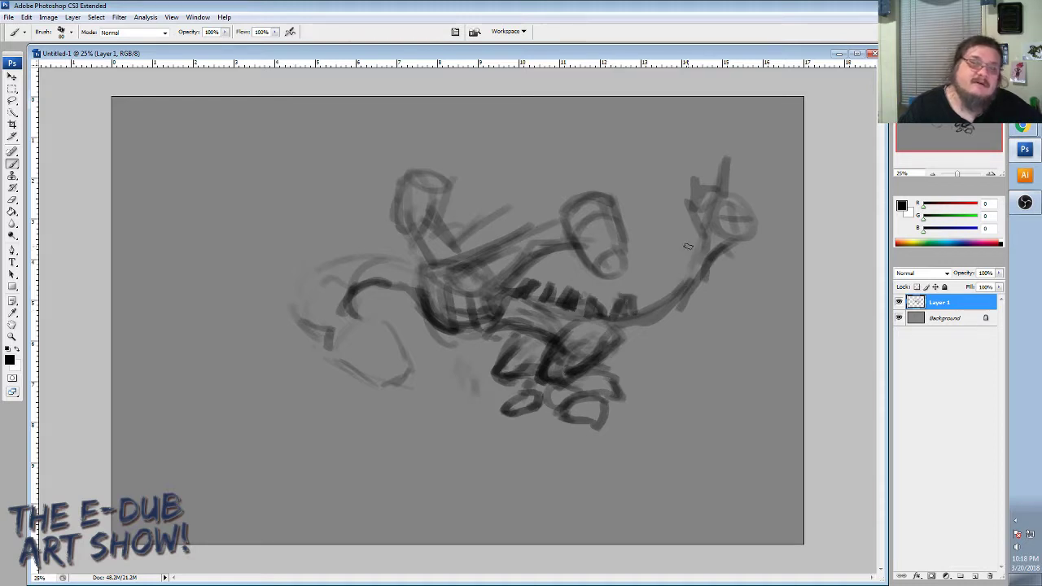
{"action": "mouse_move", "coordinate": [688, 246]}
{"action": "left_mouse_down"}
{"action": "mouse_move", "coordinate": [682, 276]}
{"action": "mouse_move", "coordinate": [693, 249]}
{"action": "mouse_move", "coordinate": [642, 313]}
{"action": "left_mouse_up"}
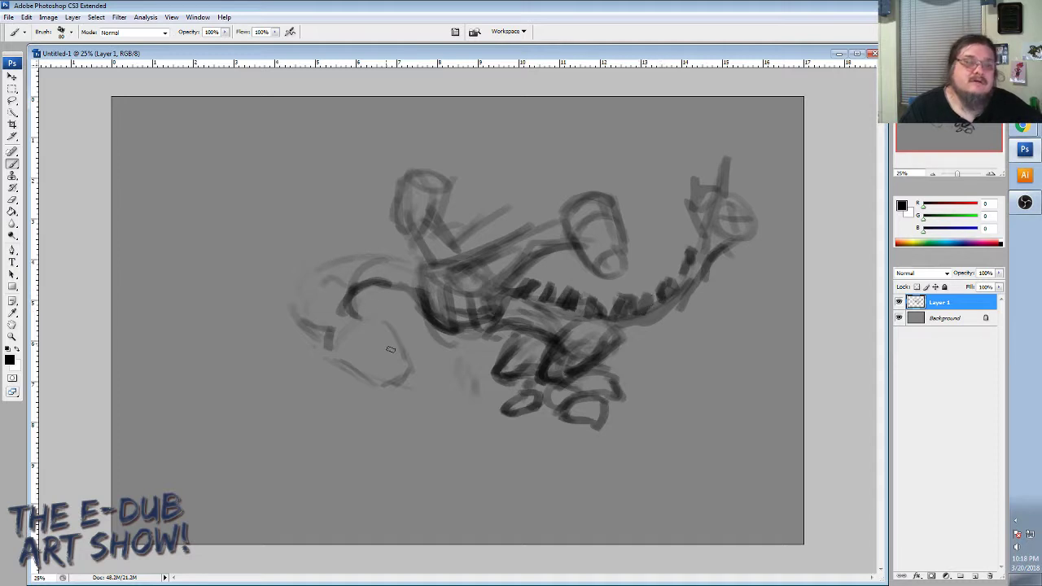
Draw the front arm's outer arch in dark strokes and shape the large rounded fist at its end.
{"action": "left_click_drag", "start_coordinate": [334, 283], "coordinate": [337, 331]}
{"action": "mouse_move", "coordinate": [333, 262]}
{"action": "left_mouse_down"}
{"action": "mouse_move", "coordinate": [327, 288]}
{"action": "mouse_move", "coordinate": [400, 262]}
{"action": "left_mouse_up"}
{"action": "mouse_move", "coordinate": [329, 301]}
{"action": "left_mouse_down"}
{"action": "mouse_move", "coordinate": [333, 272]}
{"action": "mouse_move", "coordinate": [336, 322]}
{"action": "mouse_move", "coordinate": [391, 258]}
{"action": "left_mouse_up"}
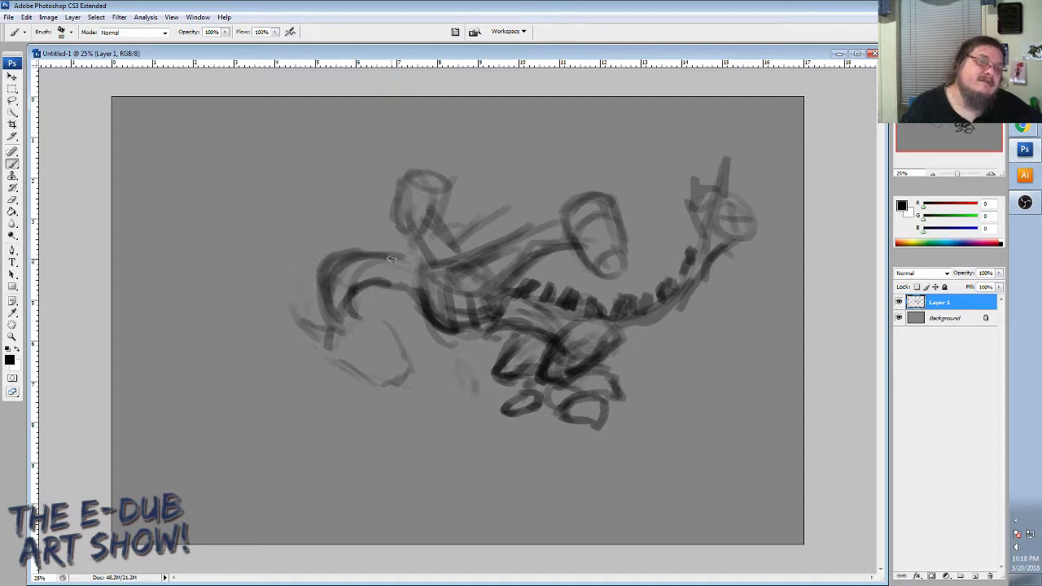
{"action": "mouse_move", "coordinate": [353, 298]}
{"action": "left_mouse_down"}
{"action": "mouse_move", "coordinate": [319, 265]}
{"action": "mouse_move", "coordinate": [308, 311]}
{"action": "mouse_move", "coordinate": [357, 340]}
{"action": "mouse_move", "coordinate": [385, 336]}
{"action": "mouse_move", "coordinate": [372, 342]}
{"action": "mouse_move", "coordinate": [386, 339]}
{"action": "mouse_move", "coordinate": [346, 326]}
{"action": "mouse_move", "coordinate": [362, 371]}
{"action": "mouse_move", "coordinate": [333, 339]}
{"action": "mouse_move", "coordinate": [384, 386]}
{"action": "left_mouse_up"}
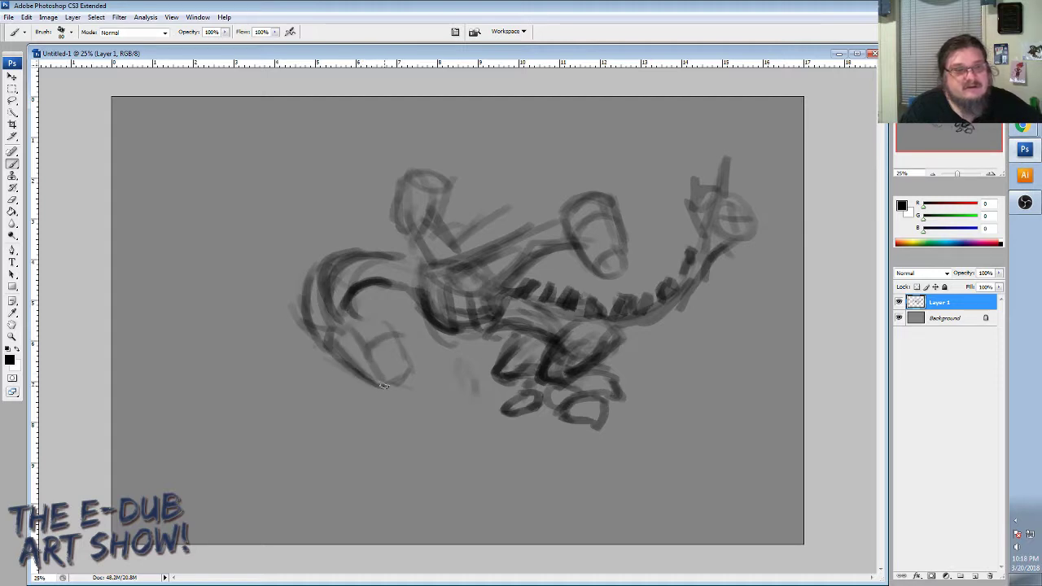
{"action": "mouse_move", "coordinate": [374, 313]}
{"action": "left_mouse_down"}
{"action": "mouse_move", "coordinate": [348, 325]}
{"action": "mouse_move", "coordinate": [378, 323]}
{"action": "mouse_move", "coordinate": [402, 346]}
{"action": "mouse_move", "coordinate": [409, 373]}
{"action": "mouse_move", "coordinate": [366, 355]}
{"action": "mouse_move", "coordinate": [361, 380]}
{"action": "mouse_move", "coordinate": [327, 348]}
{"action": "mouse_move", "coordinate": [324, 361]}
{"action": "mouse_move", "coordinate": [348, 321]}
{"action": "mouse_move", "coordinate": [326, 363]}
{"action": "mouse_move", "coordinate": [328, 352]}
{"action": "mouse_move", "coordinate": [337, 376]}
{"action": "mouse_move", "coordinate": [378, 373]}
{"action": "mouse_move", "coordinate": [377, 320]}
{"action": "mouse_move", "coordinate": [388, 323]}
{"action": "mouse_move", "coordinate": [402, 377]}
{"action": "mouse_move", "coordinate": [358, 379]}
{"action": "mouse_move", "coordinate": [395, 382]}
{"action": "left_mouse_up"}
Extend the arm's upper contour to the body and sketch a small dark oval head with a jaw below the upper pod.
{"action": "mouse_move", "coordinate": [366, 250]}
{"action": "left_mouse_down"}
{"action": "mouse_move", "coordinate": [428, 255]}
{"action": "mouse_move", "coordinate": [398, 261]}
{"action": "mouse_move", "coordinate": [413, 257]}
{"action": "left_mouse_up"}
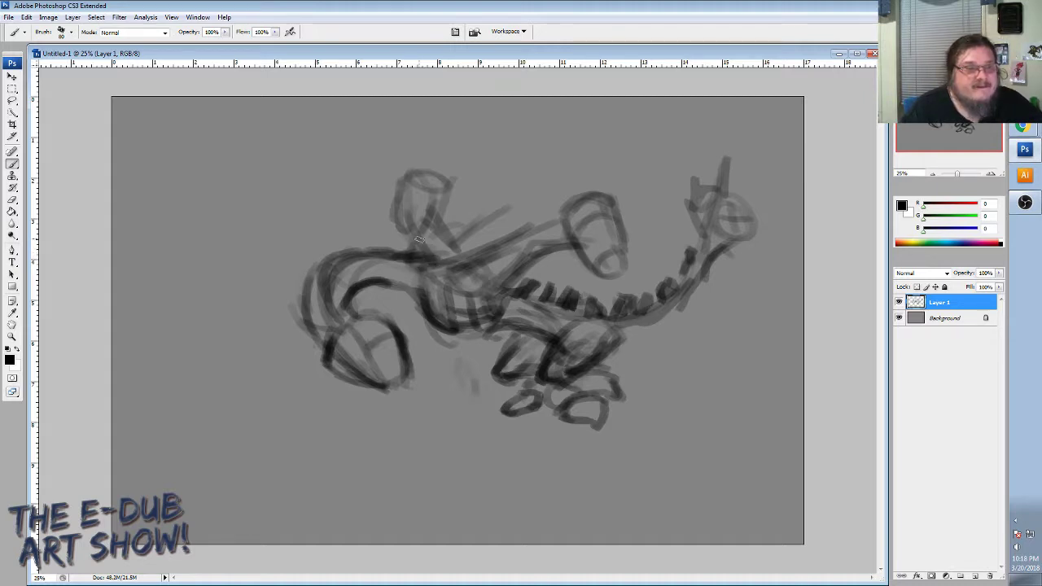
{"action": "mouse_move", "coordinate": [419, 239]}
{"action": "left_mouse_down"}
{"action": "mouse_move", "coordinate": [424, 246]}
{"action": "mouse_move", "coordinate": [402, 256]}
{"action": "mouse_move", "coordinate": [409, 265]}
{"action": "mouse_move", "coordinate": [446, 259]}
{"action": "mouse_move", "coordinate": [419, 238]}
{"action": "mouse_move", "coordinate": [436, 262]}
{"action": "mouse_move", "coordinate": [443, 244]}
{"action": "mouse_move", "coordinate": [460, 254]}
{"action": "left_mouse_up"}
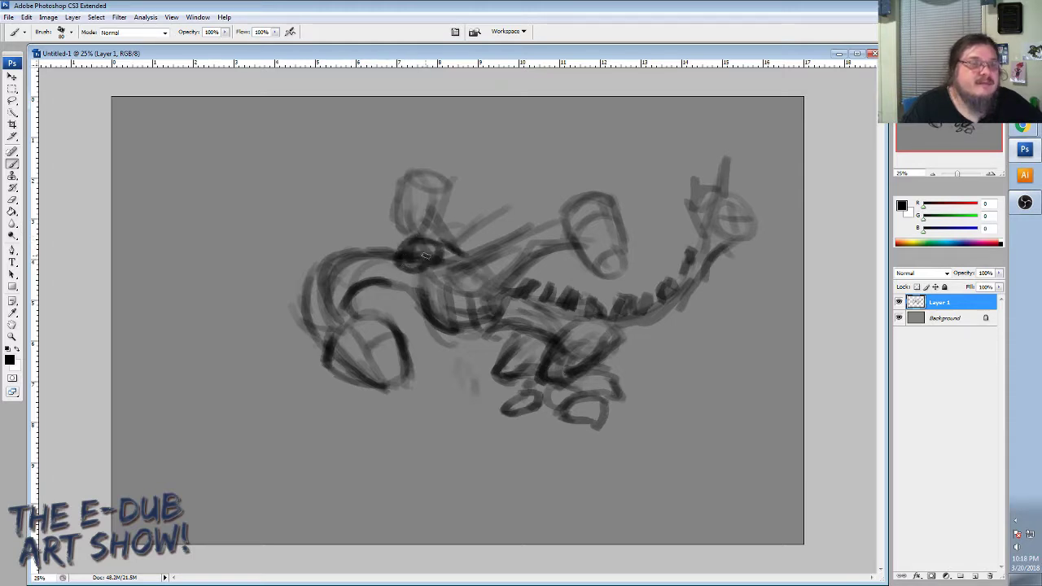
{"action": "left_click_drag", "start_coordinate": [407, 267], "coordinate": [411, 285]}
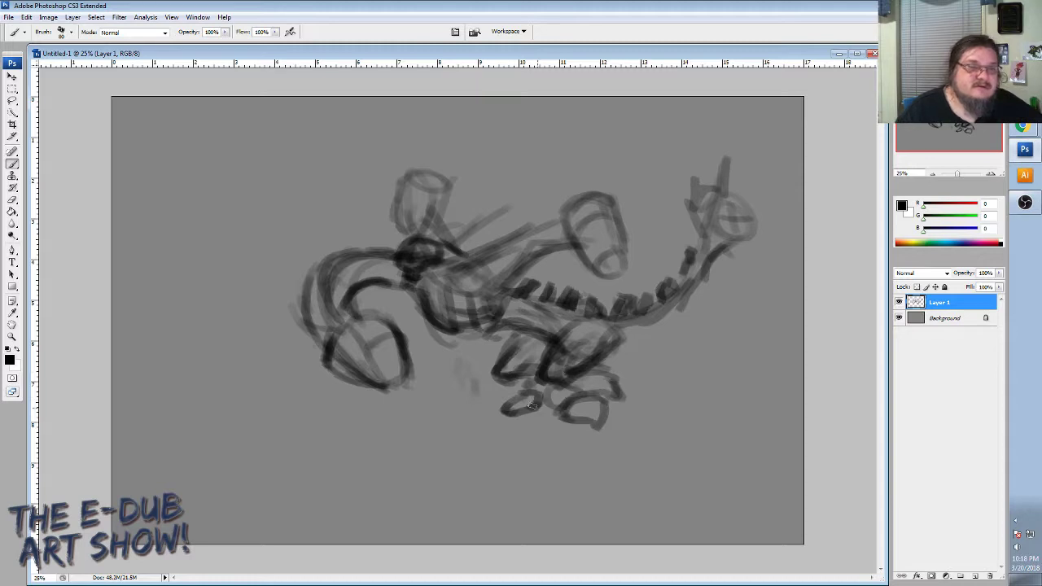
Rough in a wide rounded ledge beneath the creature, with its edges running off the canvas's lower right.
{"action": "mouse_move", "coordinate": [544, 423]}
{"action": "left_mouse_down"}
{"action": "mouse_move", "coordinate": [444, 434]}
{"action": "mouse_move", "coordinate": [483, 414]}
{"action": "mouse_move", "coordinate": [425, 428]}
{"action": "left_mouse_up"}
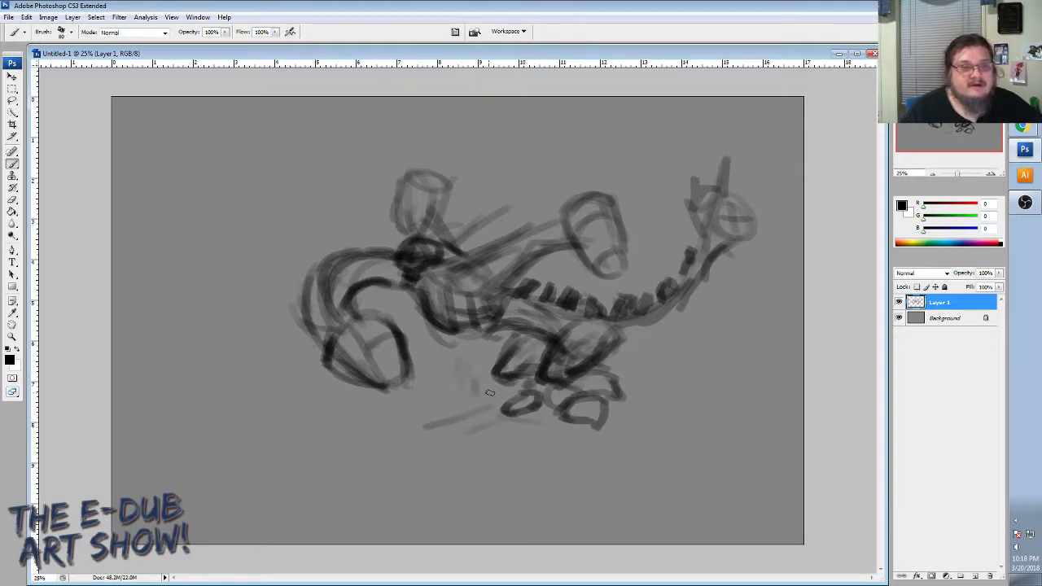
{"action": "left_click_drag", "start_coordinate": [464, 382], "coordinate": [403, 393]}
{"action": "mouse_move", "coordinate": [482, 378]}
{"action": "left_mouse_down"}
{"action": "mouse_move", "coordinate": [413, 388]}
{"action": "mouse_move", "coordinate": [345, 436]}
{"action": "mouse_move", "coordinate": [398, 495]}
{"action": "left_mouse_up"}
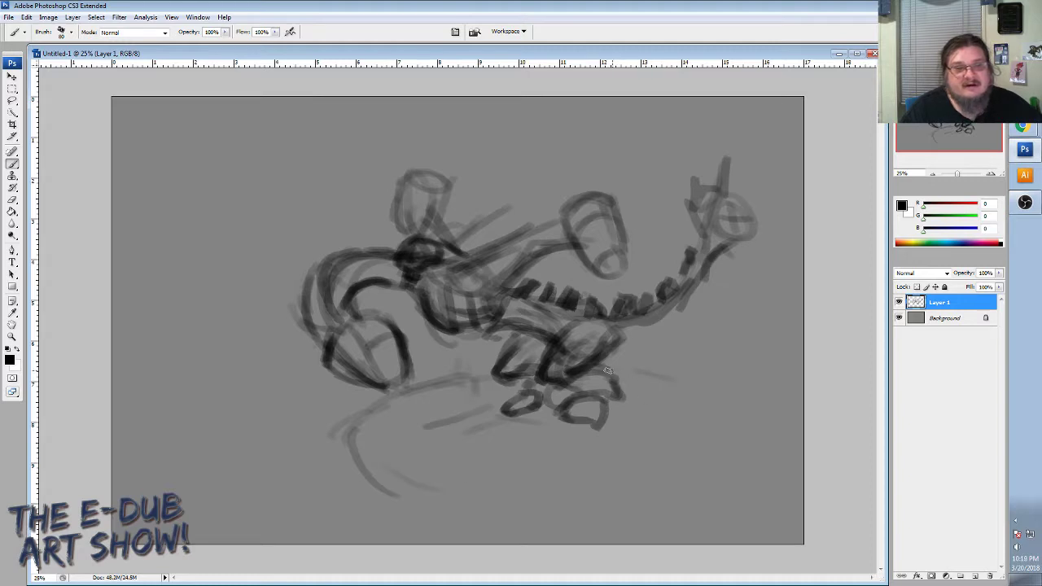
{"action": "mouse_move", "coordinate": [606, 370]}
{"action": "left_mouse_down"}
{"action": "mouse_move", "coordinate": [716, 384]}
{"action": "mouse_move", "coordinate": [742, 430]}
{"action": "mouse_move", "coordinate": [718, 469]}
{"action": "mouse_move", "coordinate": [802, 487]}
{"action": "left_mouse_up"}
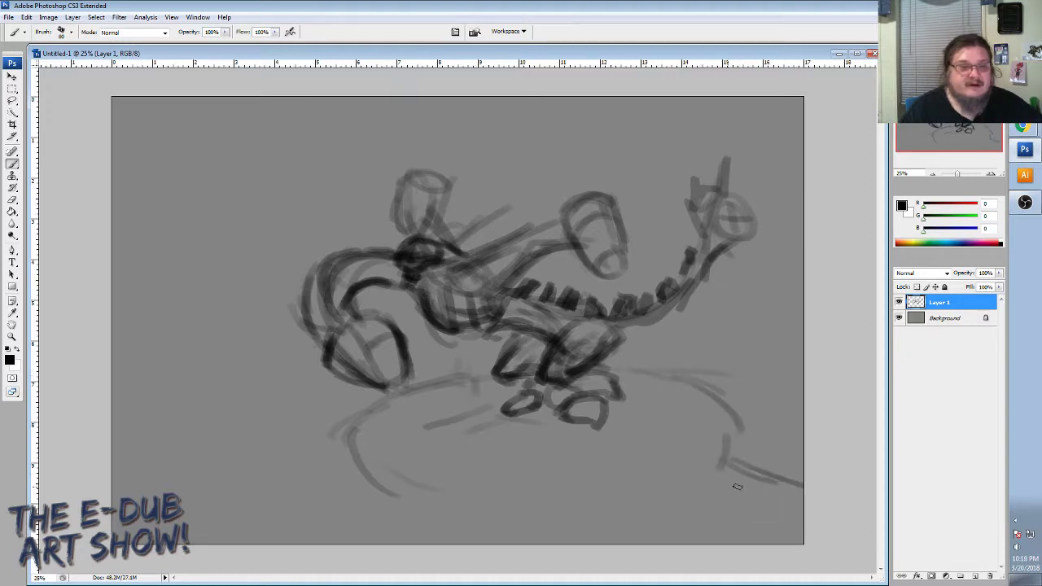
{"action": "left_click_drag", "start_coordinate": [560, 498], "coordinate": [602, 544]}
{"action": "mouse_move", "coordinate": [363, 456]}
{"action": "left_mouse_down"}
{"action": "mouse_move", "coordinate": [428, 493]}
{"action": "mouse_move", "coordinate": [508, 496]}
{"action": "left_mouse_up"}
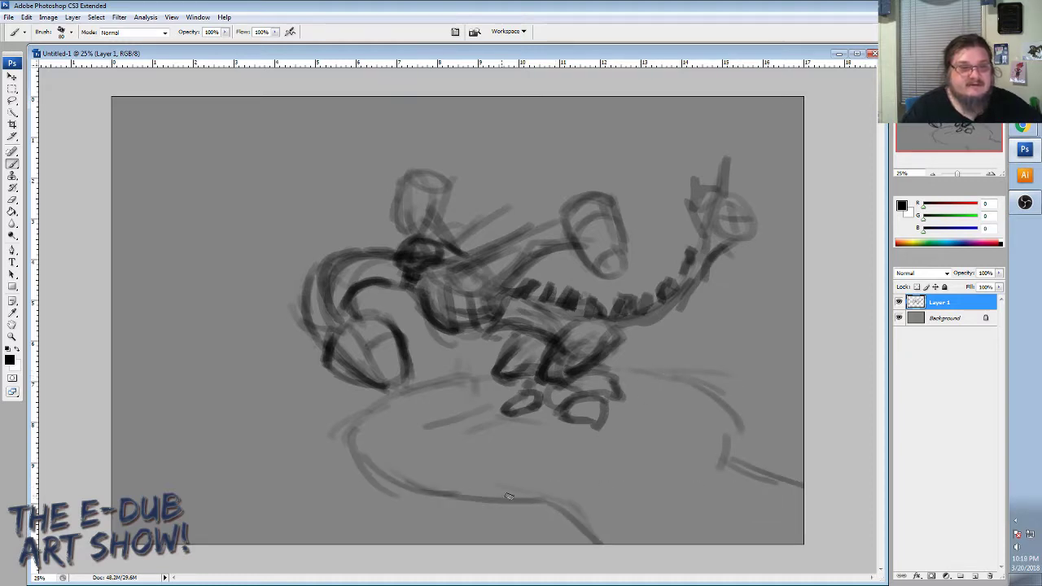
{"action": "mouse_move", "coordinate": [356, 419]}
{"action": "left_mouse_down"}
{"action": "mouse_move", "coordinate": [431, 473]}
{"action": "mouse_move", "coordinate": [532, 485]}
{"action": "mouse_move", "coordinate": [606, 544]}
{"action": "left_mouse_up"}
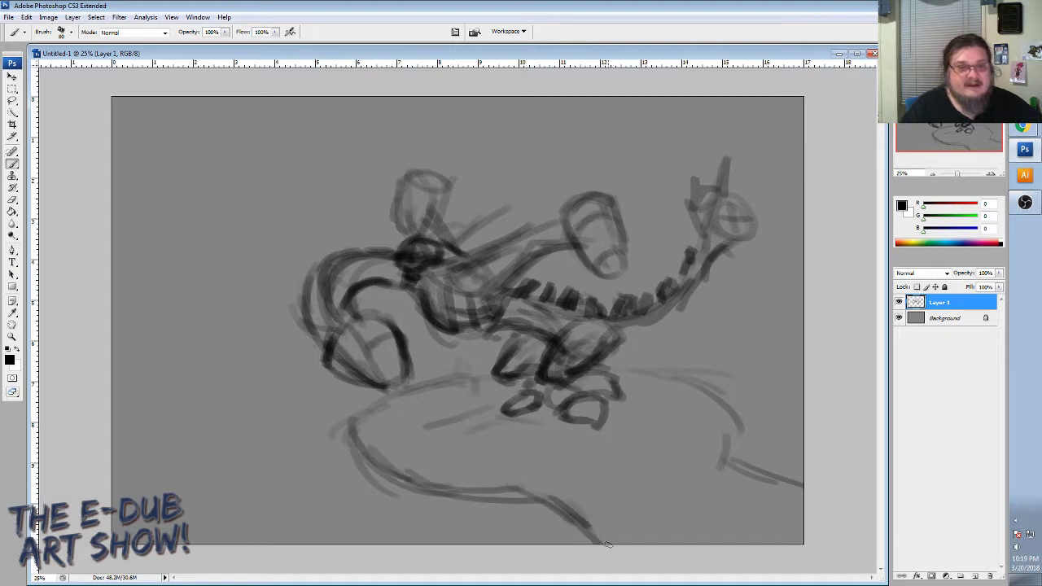
Darken the ledge's right and upper contours and add a second line along its lower-left edge.
{"action": "mouse_move", "coordinate": [727, 437]}
{"action": "left_mouse_down"}
{"action": "mouse_move", "coordinate": [799, 484]}
{"action": "mouse_move", "coordinate": [717, 386]}
{"action": "left_mouse_up"}
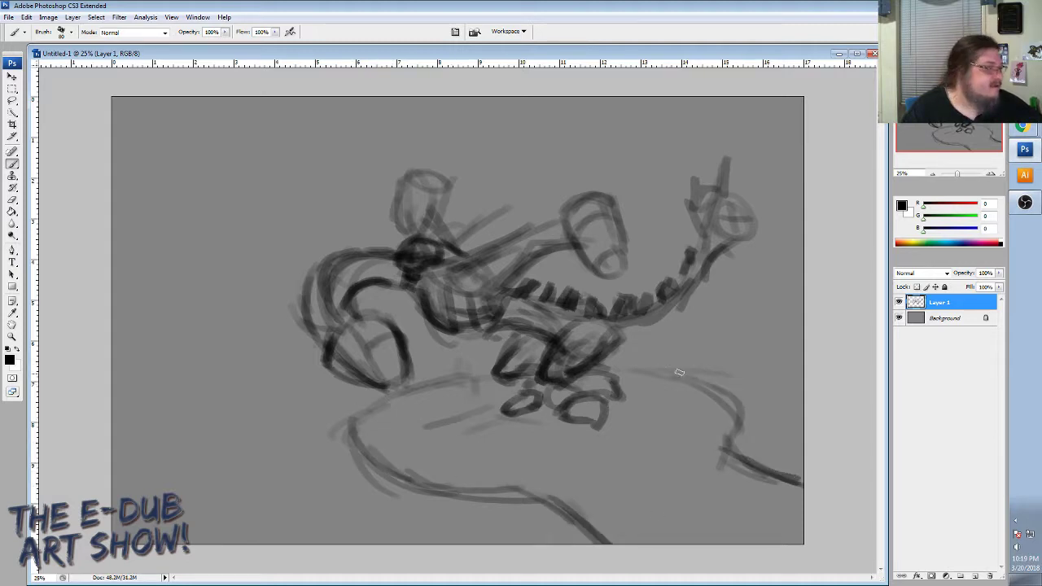
{"action": "mouse_move", "coordinate": [621, 363]}
{"action": "left_mouse_down"}
{"action": "mouse_move", "coordinate": [708, 389]}
{"action": "mouse_move", "coordinate": [731, 443]}
{"action": "mouse_move", "coordinate": [708, 391]}
{"action": "mouse_move", "coordinate": [602, 360]}
{"action": "mouse_move", "coordinate": [680, 376]}
{"action": "mouse_move", "coordinate": [721, 407]}
{"action": "left_mouse_up"}
{"action": "mouse_move", "coordinate": [484, 370]}
{"action": "left_mouse_down"}
{"action": "mouse_move", "coordinate": [418, 381]}
{"action": "mouse_move", "coordinate": [450, 364]}
{"action": "mouse_move", "coordinate": [357, 424]}
{"action": "mouse_move", "coordinate": [363, 404]}
{"action": "mouse_move", "coordinate": [348, 417]}
{"action": "mouse_move", "coordinate": [442, 355]}
{"action": "mouse_move", "coordinate": [409, 368]}
{"action": "mouse_move", "coordinate": [509, 368]}
{"action": "left_mouse_up"}
{"action": "mouse_move", "coordinate": [362, 442]}
{"action": "left_mouse_down"}
{"action": "mouse_move", "coordinate": [357, 476]}
{"action": "mouse_move", "coordinate": [417, 496]}
{"action": "mouse_move", "coordinate": [478, 500]}
{"action": "mouse_move", "coordinate": [551, 534]}
{"action": "left_mouse_up"}
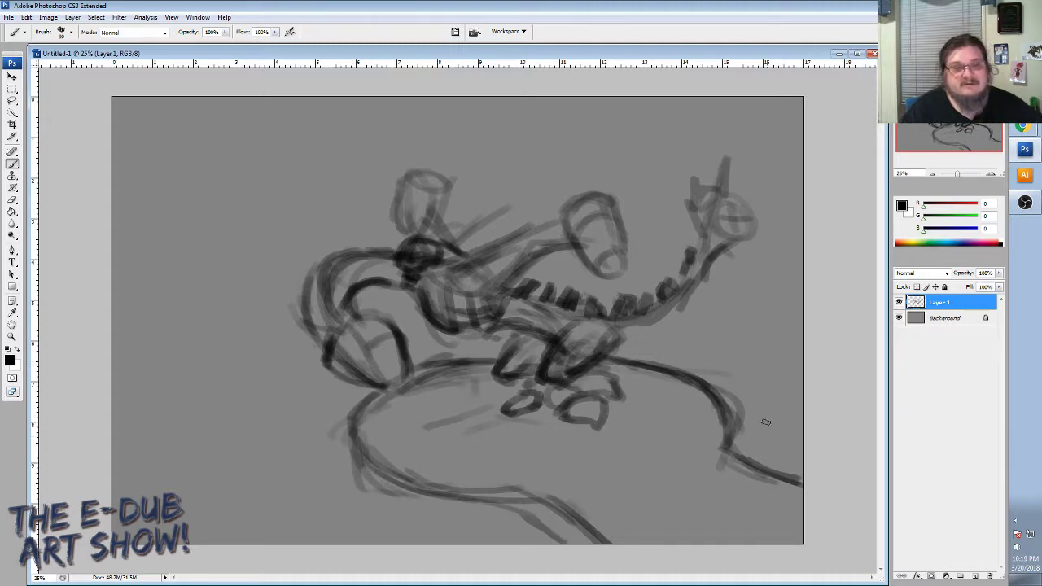
On a new layer beneath the sketch, paint broad dark vertical columns and a ground mass at the canvas's left with a 400 px brush.
{"action": "left_click", "coordinate": [975, 575]}
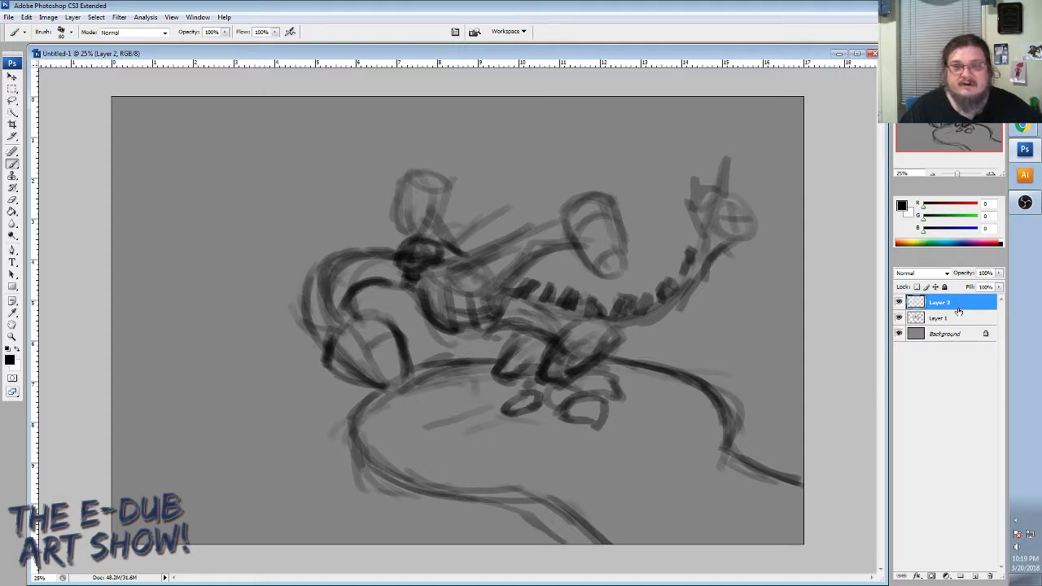
{"action": "left_click_drag", "start_coordinate": [958, 311], "coordinate": [966, 334]}
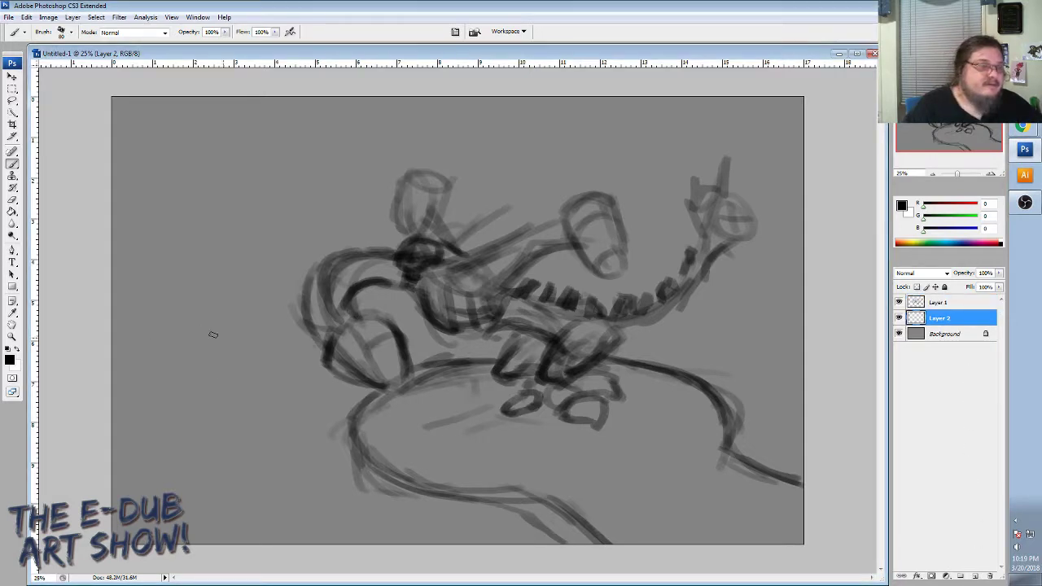
{"action": "key", "text": "bracketright"}
{"action": "key", "text": "bracketright"}
{"action": "key", "text": "bracketright"}
{"action": "key", "text": "bracketright"}
{"action": "key", "text": "bracketright"}
{"action": "key", "text": "bracketright"}
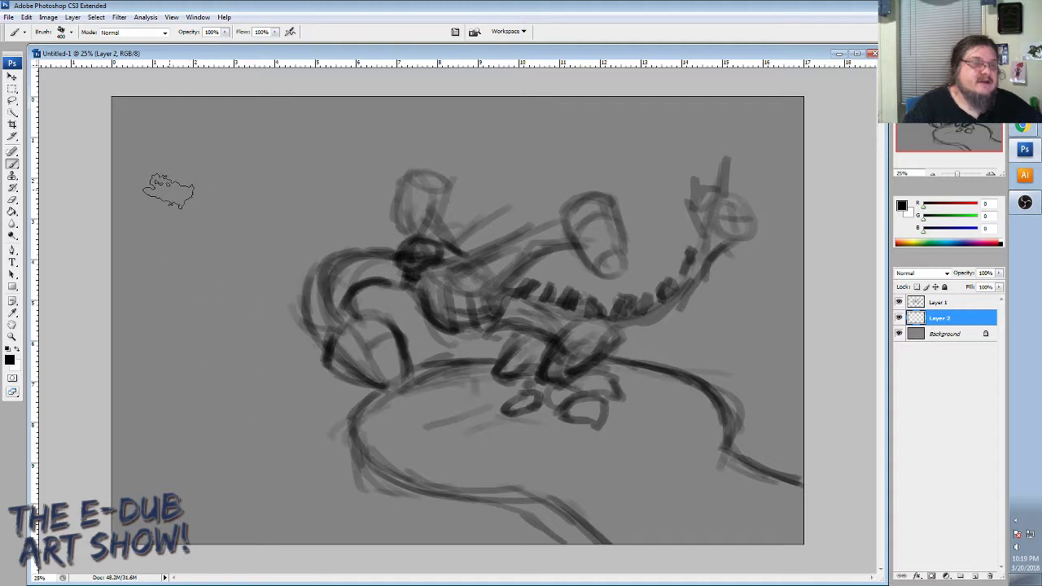
{"action": "left_click_drag", "start_coordinate": [134, 162], "coordinate": [138, 346]}
{"action": "left_click_drag", "start_coordinate": [169, 196], "coordinate": [175, 383]}
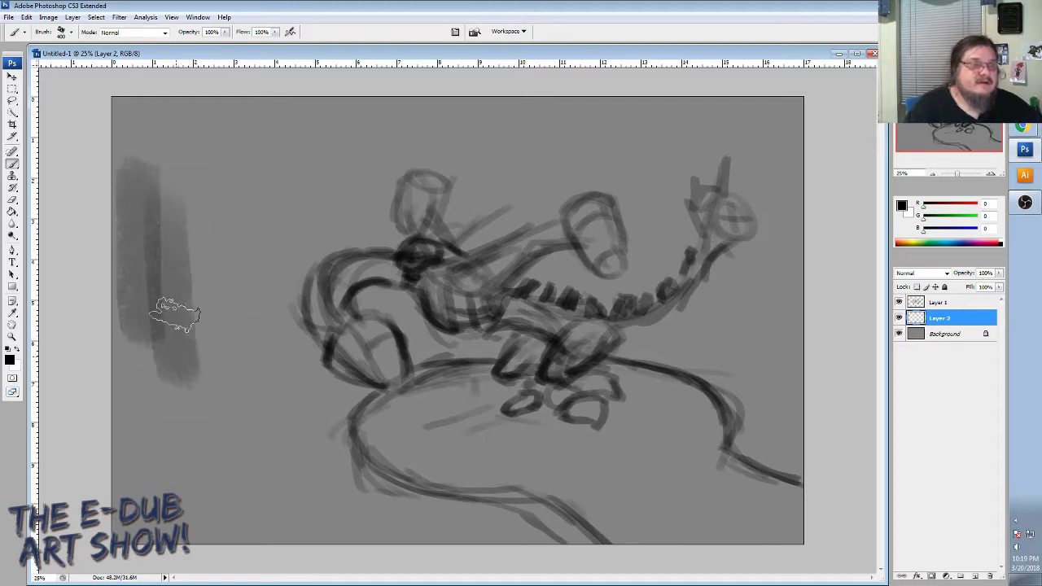
{"action": "left_click_drag", "start_coordinate": [174, 228], "coordinate": [176, 358]}
{"action": "mouse_move", "coordinate": [146, 192]}
{"action": "left_mouse_down"}
{"action": "mouse_move", "coordinate": [133, 269]}
{"action": "mouse_move", "coordinate": [145, 380]}
{"action": "mouse_move", "coordinate": [154, 250]}
{"action": "mouse_move", "coordinate": [183, 191]}
{"action": "mouse_move", "coordinate": [193, 290]}
{"action": "mouse_move", "coordinate": [220, 236]}
{"action": "mouse_move", "coordinate": [263, 261]}
{"action": "mouse_move", "coordinate": [283, 214]}
{"action": "mouse_move", "coordinate": [289, 331]}
{"action": "mouse_move", "coordinate": [275, 240]}
{"action": "mouse_move", "coordinate": [273, 352]}
{"action": "mouse_move", "coordinate": [228, 356]}
{"action": "mouse_move", "coordinate": [172, 397]}
{"action": "mouse_move", "coordinate": [140, 399]}
{"action": "mouse_move", "coordinate": [254, 404]}
{"action": "mouse_move", "coordinate": [203, 379]}
{"action": "mouse_move", "coordinate": [184, 426]}
{"action": "mouse_move", "coordinate": [179, 417]}
{"action": "mouse_move", "coordinate": [215, 389]}
{"action": "mouse_move", "coordinate": [132, 457]}
{"action": "mouse_move", "coordinate": [147, 402]}
{"action": "mouse_move", "coordinate": [170, 386]}
{"action": "mouse_move", "coordinate": [189, 377]}
{"action": "mouse_move", "coordinate": [230, 415]}
{"action": "mouse_move", "coordinate": [156, 469]}
{"action": "mouse_move", "coordinate": [130, 437]}
{"action": "mouse_move", "coordinate": [256, 405]}
{"action": "left_mouse_up"}
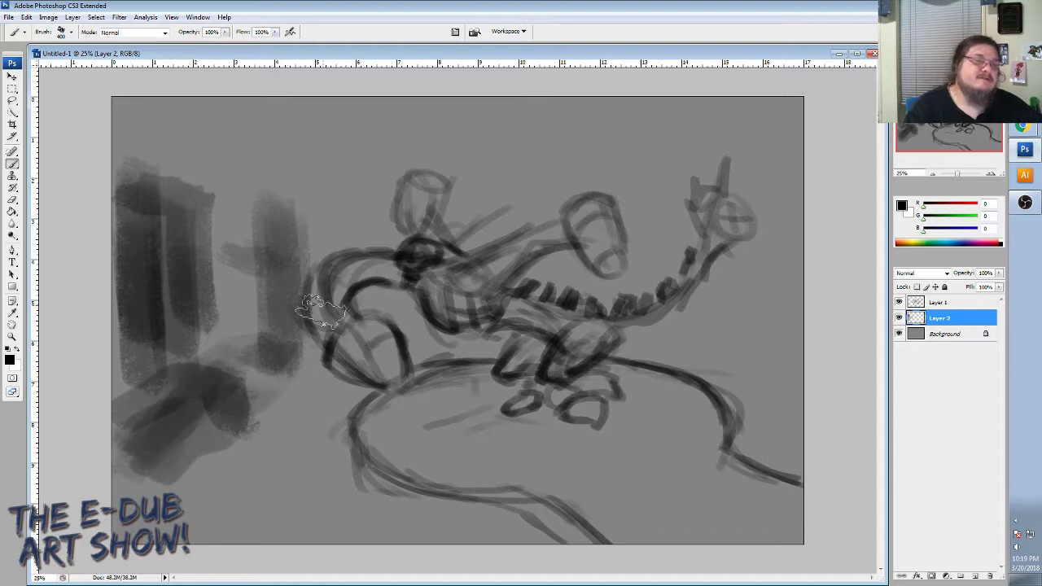
Block in background columns behind the creature and tail, a horizontal band between them, and a tall dark arched mass behind the right pod.
{"action": "mouse_move", "coordinate": [379, 187]}
{"action": "left_mouse_down"}
{"action": "mouse_move", "coordinate": [388, 231]}
{"action": "mouse_move", "coordinate": [361, 207]}
{"action": "mouse_move", "coordinate": [376, 259]}
{"action": "mouse_move", "coordinate": [445, 299]}
{"action": "mouse_move", "coordinate": [400, 305]}
{"action": "mouse_move", "coordinate": [411, 332]}
{"action": "left_mouse_up"}
{"action": "left_click_drag", "start_coordinate": [383, 215], "coordinate": [382, 326]}
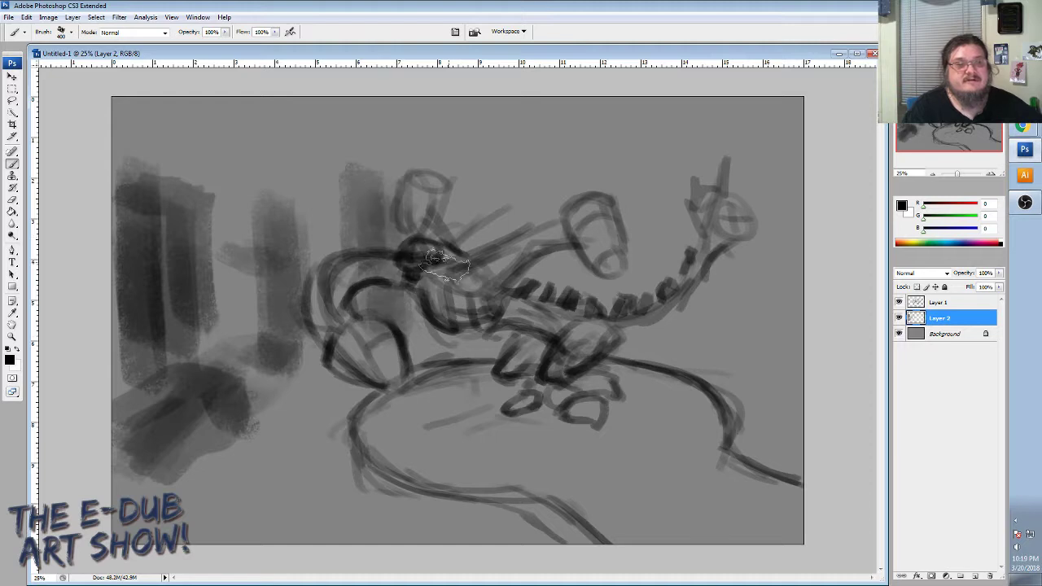
{"action": "left_click_drag", "start_coordinate": [542, 195], "coordinate": [569, 346]}
{"action": "left_click_drag", "start_coordinate": [565, 170], "coordinate": [580, 358]}
{"action": "left_click_drag", "start_coordinate": [675, 233], "coordinate": [679, 257]}
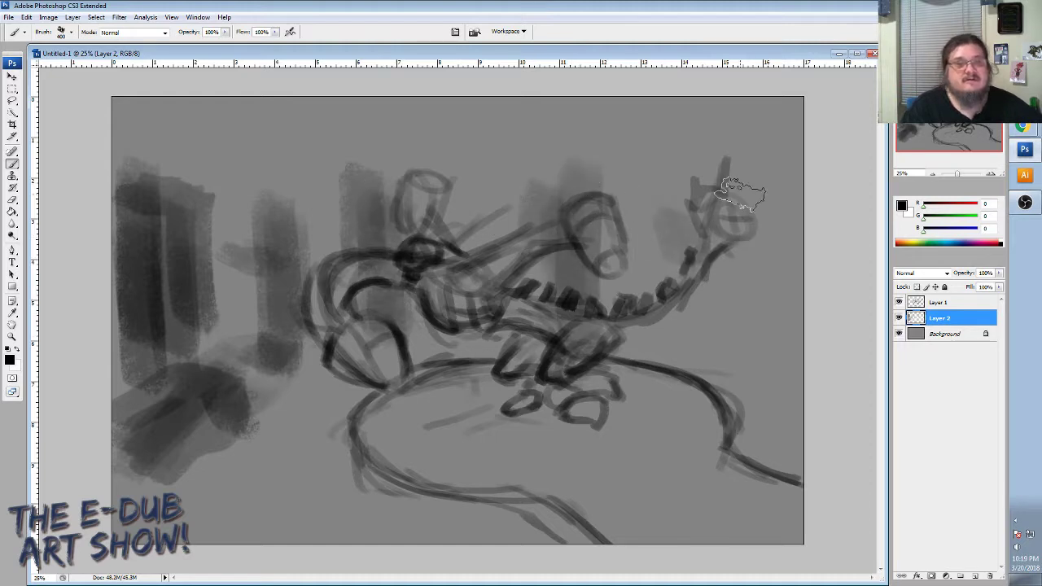
{"action": "left_click_drag", "start_coordinate": [739, 187], "coordinate": [733, 371]}
{"action": "left_click_drag", "start_coordinate": [733, 281], "coordinate": [618, 244]}
{"action": "left_click_drag", "start_coordinate": [700, 212], "coordinate": [627, 216]}
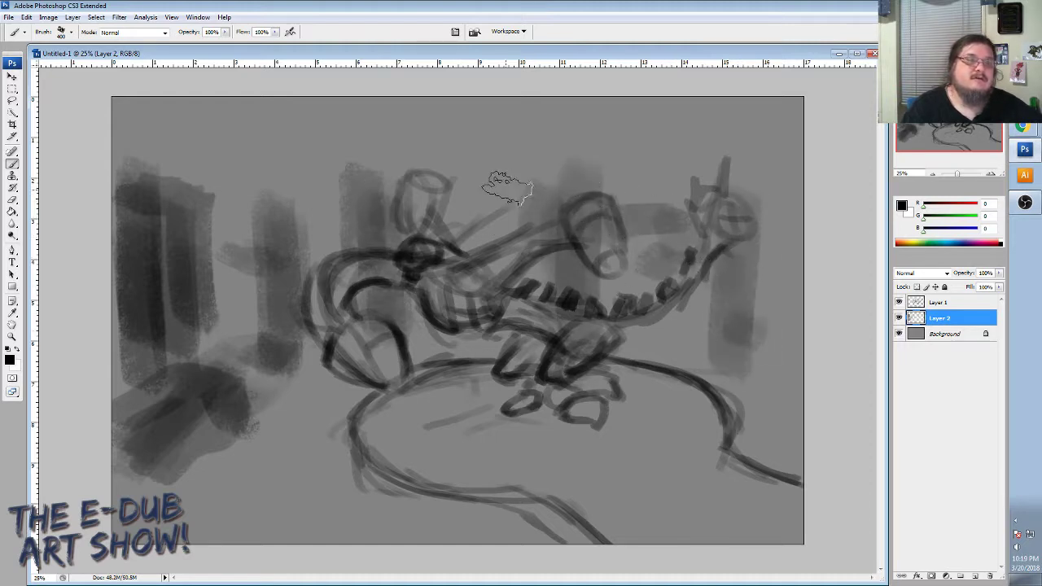
{"action": "mouse_move", "coordinate": [504, 179]}
{"action": "left_mouse_down"}
{"action": "mouse_move", "coordinate": [572, 183]}
{"action": "mouse_move", "coordinate": [516, 150]}
{"action": "mouse_move", "coordinate": [530, 277]}
{"action": "mouse_move", "coordinate": [507, 251]}
{"action": "mouse_move", "coordinate": [565, 156]}
{"action": "mouse_move", "coordinate": [525, 330]}
{"action": "left_mouse_up"}
{"action": "left_click_drag", "start_coordinate": [733, 242], "coordinate": [736, 297]}
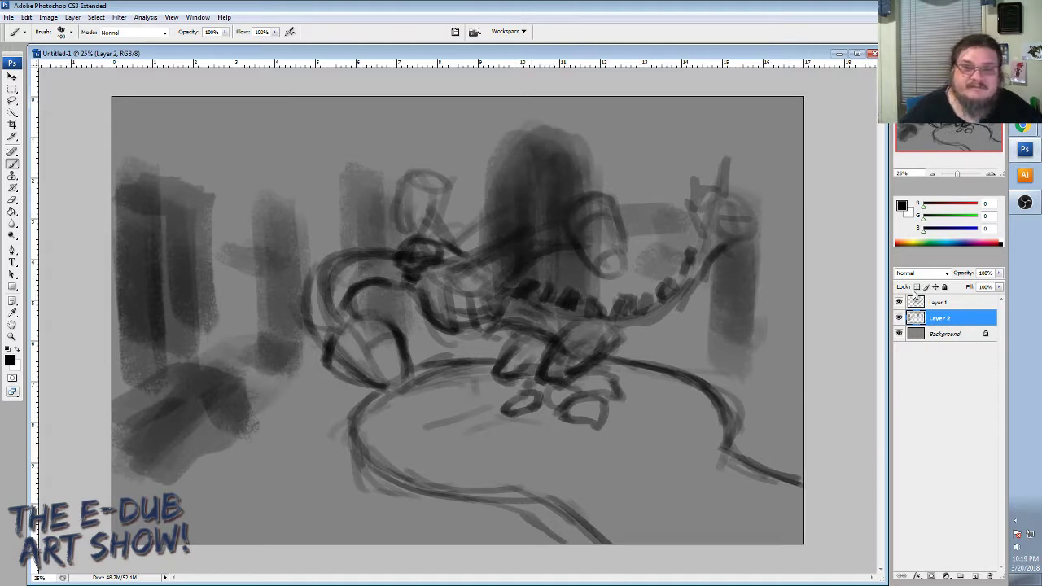
Hide Layer 2, make Layer 1 active and reduce the brush size to 90 px.
{"action": "left_click", "coordinate": [898, 318]}
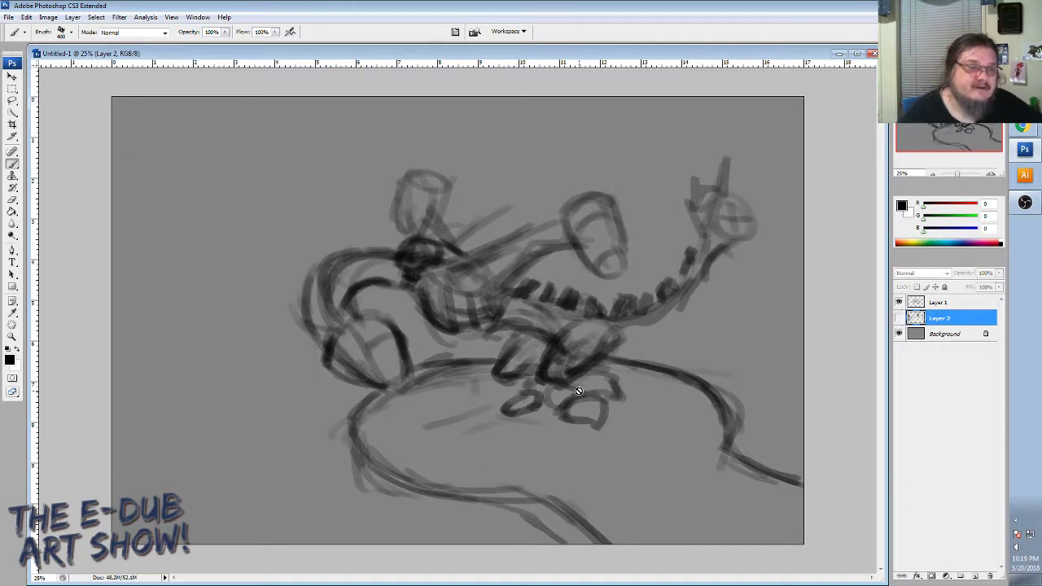
{"action": "left_click_drag", "start_coordinate": [591, 423], "coordinate": [597, 418]}
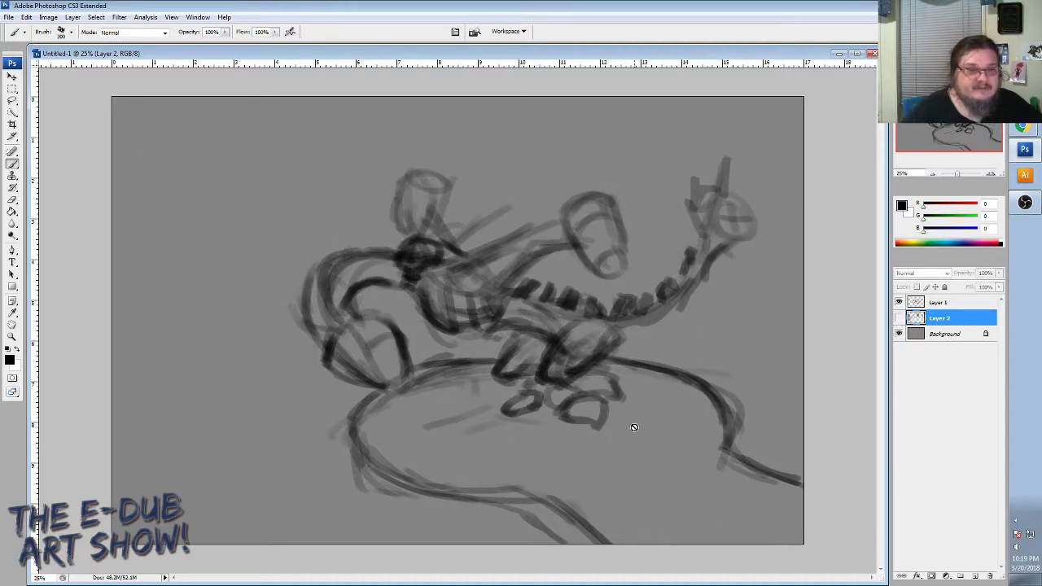
{"action": "left_click", "coordinate": [940, 308]}
{"action": "key", "text": "bracketleft"}
{"action": "key", "text": "bracketleft"}
{"action": "key", "text": "bracketleft"}
{"action": "key", "text": "bracketleft"}
{"action": "key", "text": "bracketleft"}
{"action": "key", "text": "bracketleft"}
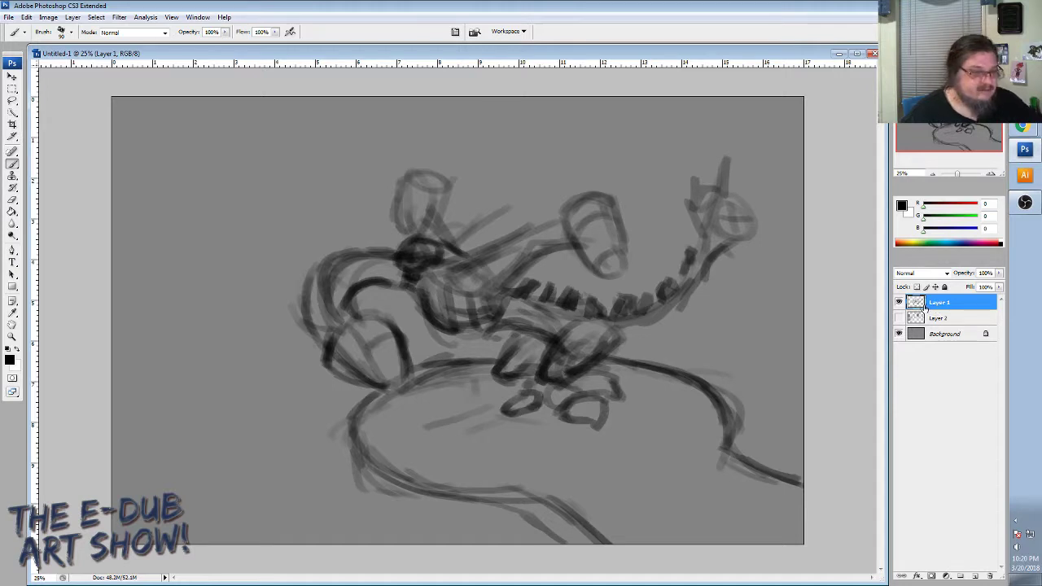
Enlarge the creature-and-ledge sketch on Layer 1 to about 127.6% width and 122.3% height, shifted left and up to fill the canvas.
{"action": "key", "text": "ctrl+t"}
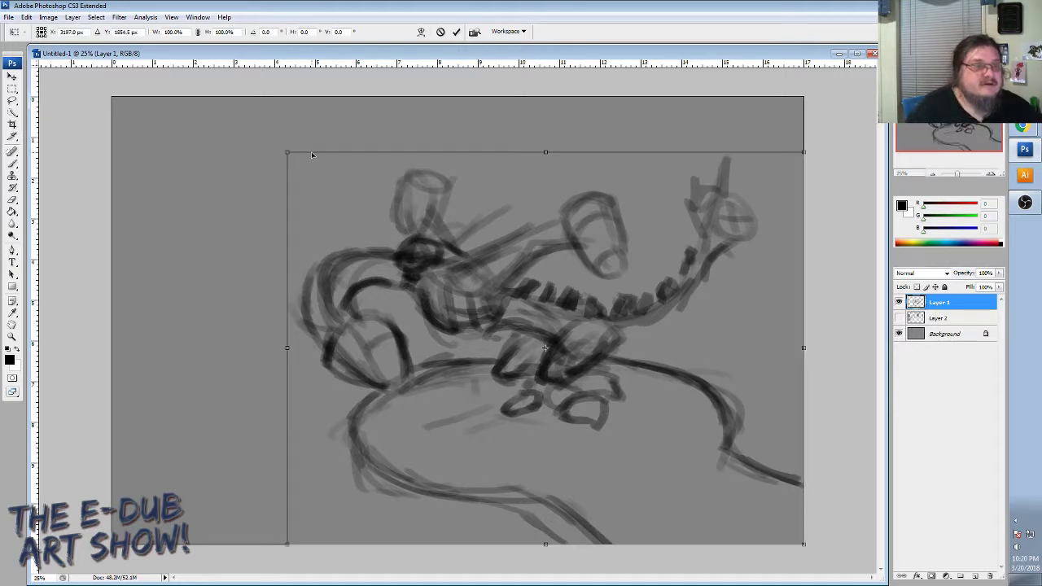
{"action": "left_click_drag", "start_coordinate": [289, 153], "coordinate": [152, 126]}
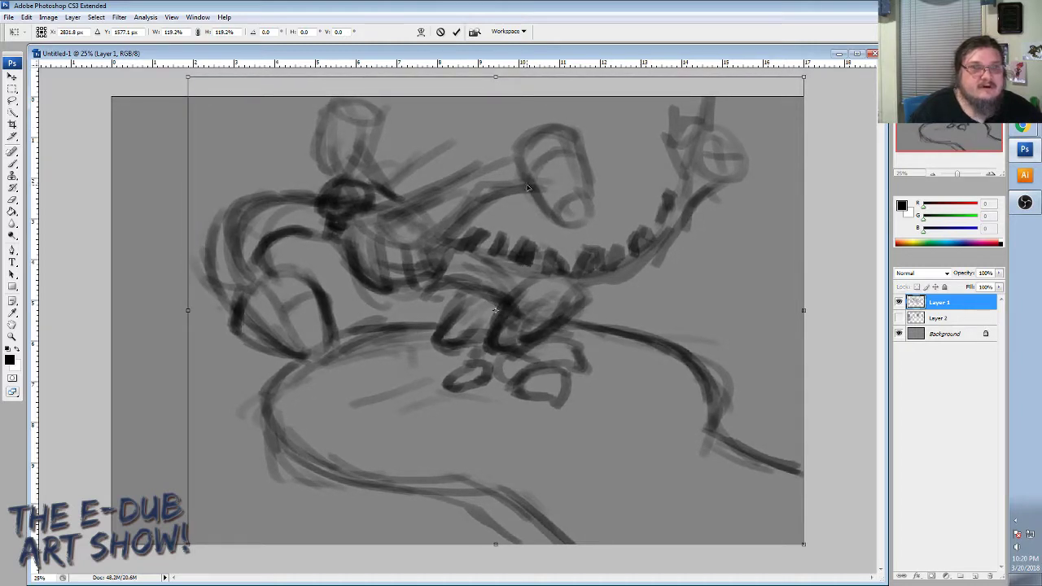
{"action": "left_click_drag", "start_coordinate": [527, 188], "coordinate": [542, 227]}
{"action": "left_click_drag", "start_coordinate": [207, 120], "coordinate": [157, 125]}
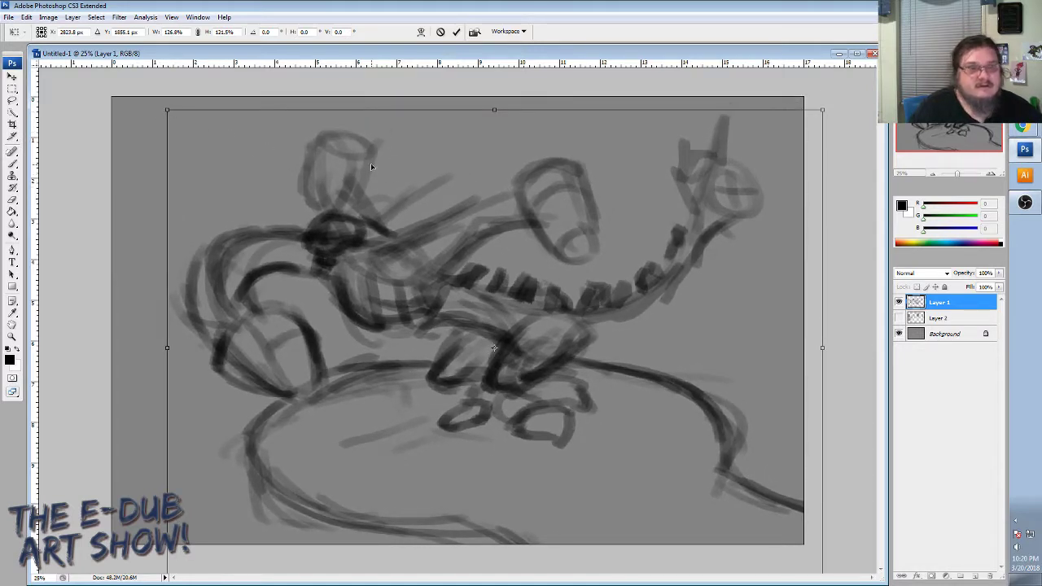
{"action": "left_click_drag", "start_coordinate": [822, 109], "coordinate": [825, 106]}
{"action": "left_click_drag", "start_coordinate": [707, 234], "coordinate": [717, 227]}
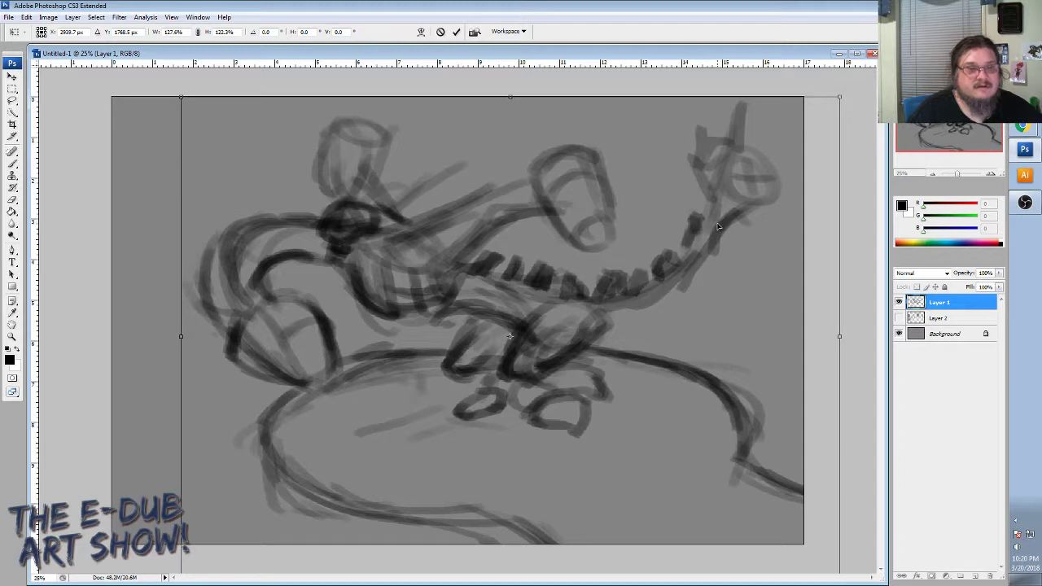
{"action": "key", "text": "Return"}
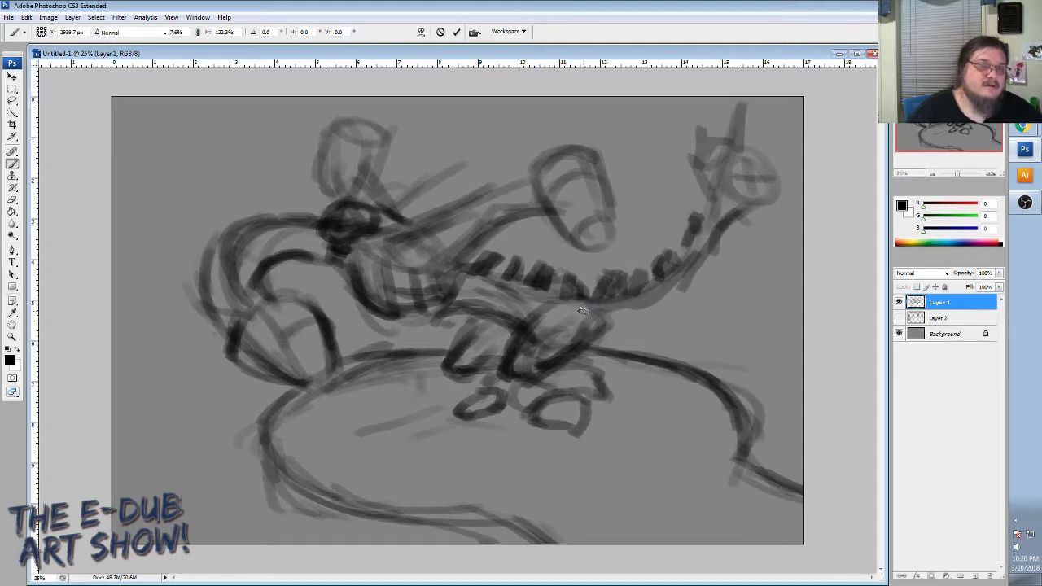
On a new layer, brush a faint curve on the ledge, a round hip joint and bands across the upper leg, then merge it into Layer 1.
{"action": "key", "text": "b"}
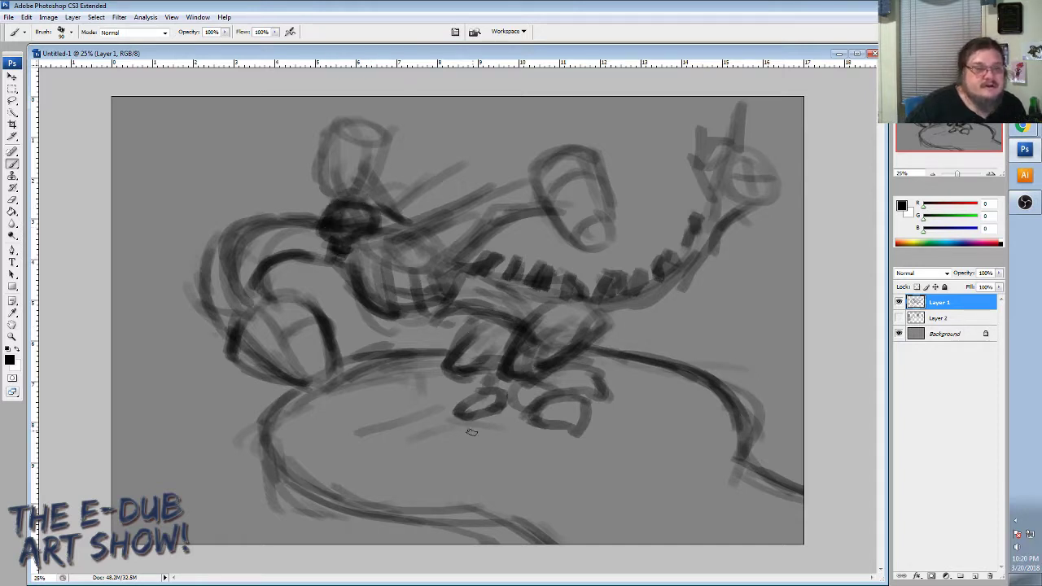
{"action": "left_click", "coordinate": [975, 575]}
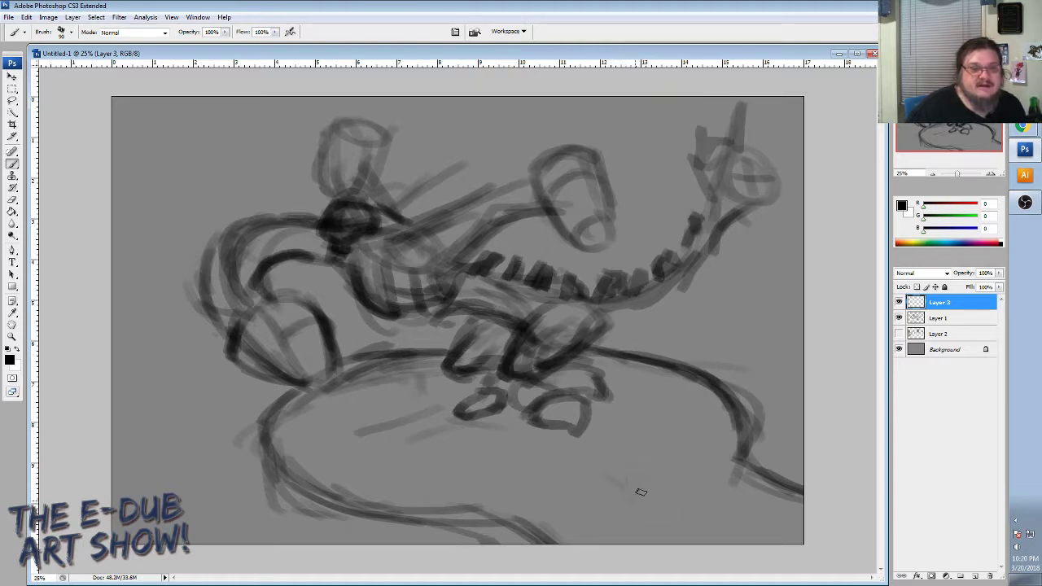
{"action": "left_click_drag", "start_coordinate": [628, 482], "coordinate": [682, 501]}
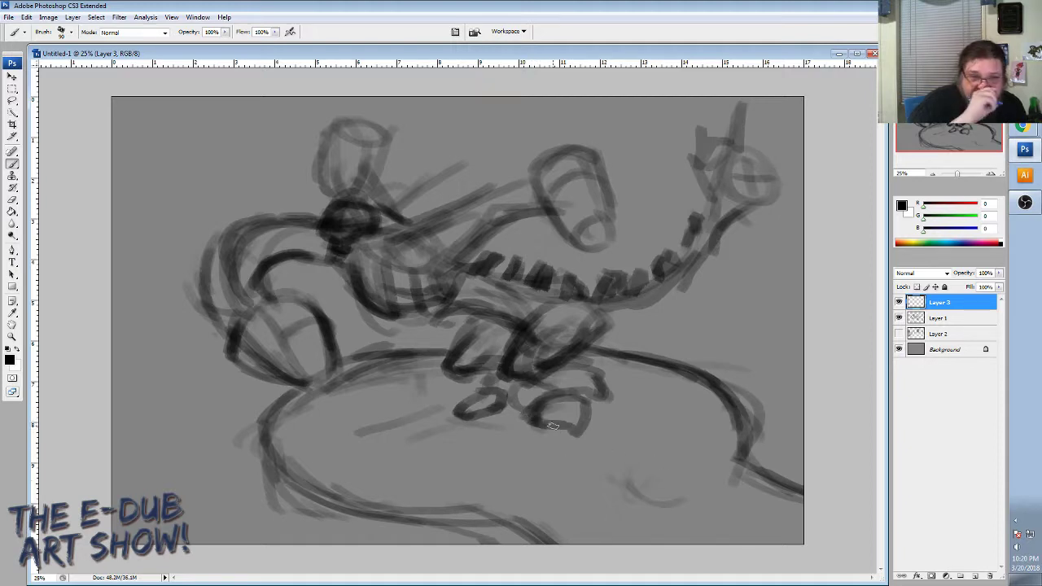
{"action": "mouse_move", "coordinate": [584, 293]}
{"action": "left_mouse_down"}
{"action": "mouse_move", "coordinate": [562, 338]}
{"action": "mouse_move", "coordinate": [598, 309]}
{"action": "mouse_move", "coordinate": [543, 306]}
{"action": "left_mouse_up"}
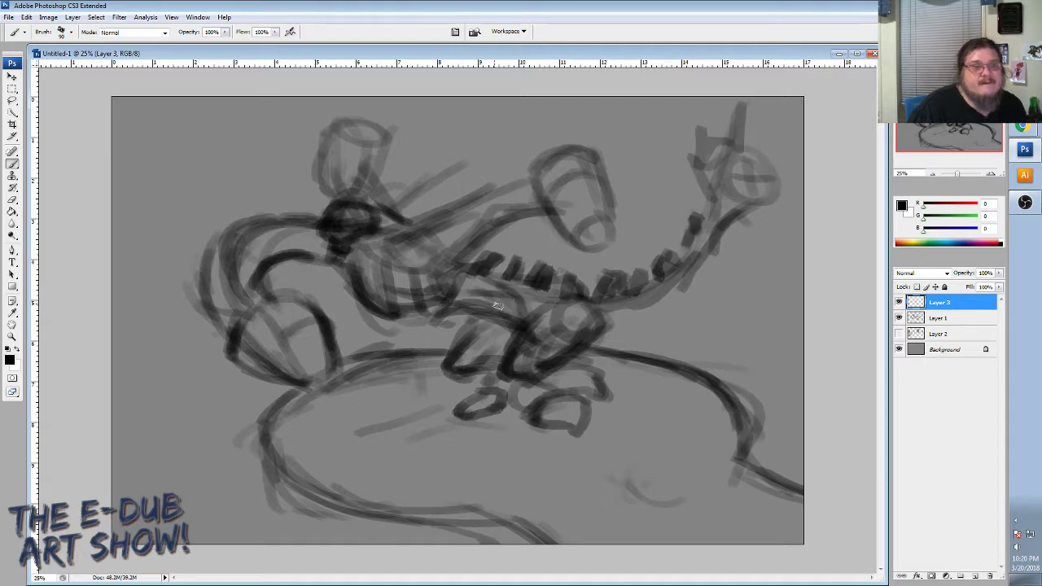
{"action": "mouse_move", "coordinate": [476, 293]}
{"action": "left_mouse_down"}
{"action": "mouse_move", "coordinate": [521, 316]}
{"action": "mouse_move", "coordinate": [473, 311]}
{"action": "left_mouse_up"}
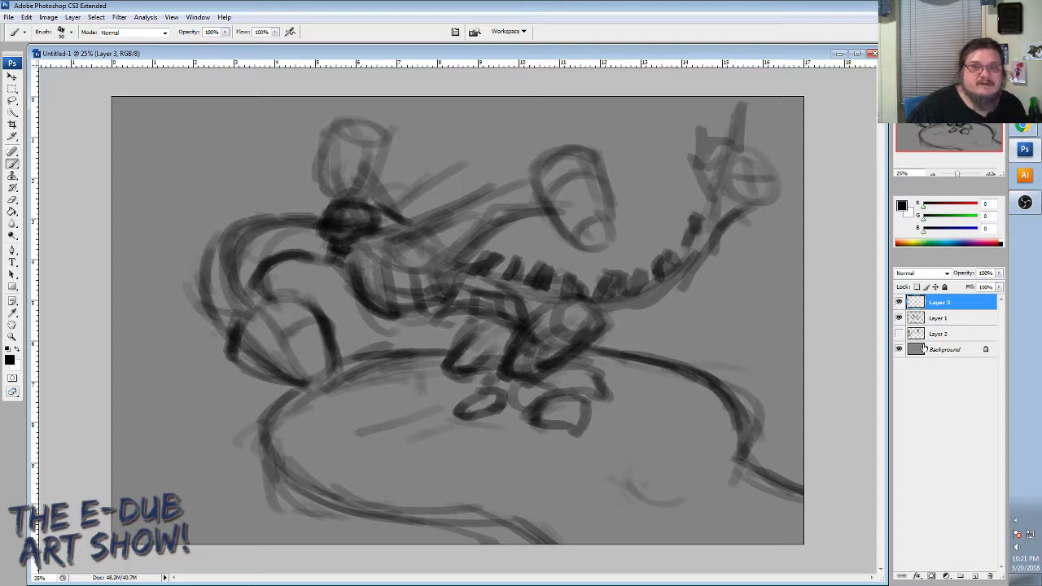
{"action": "left_click", "coordinate": [1001, 272]}
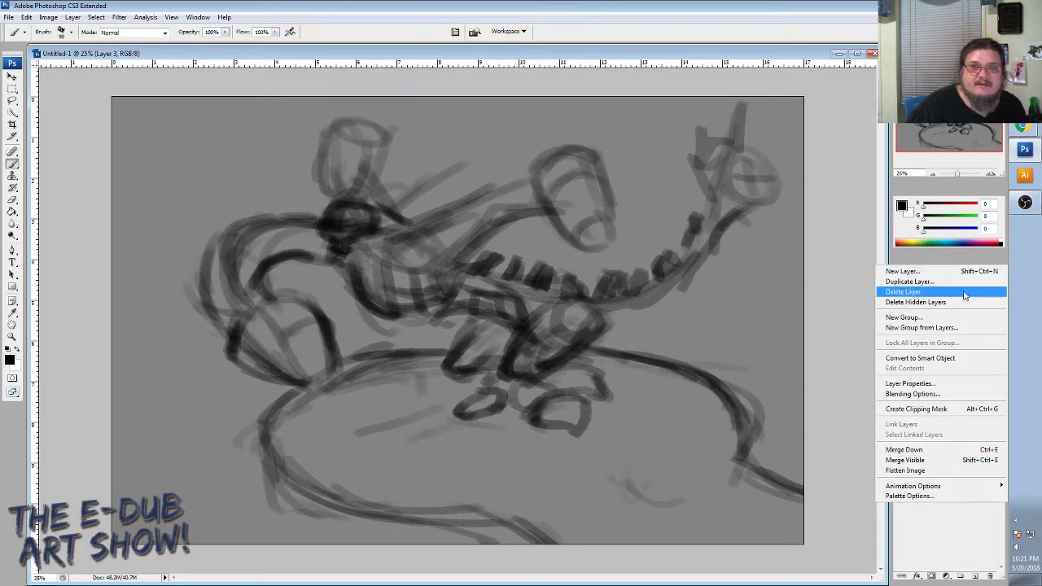
{"action": "left_click", "coordinate": [920, 450]}
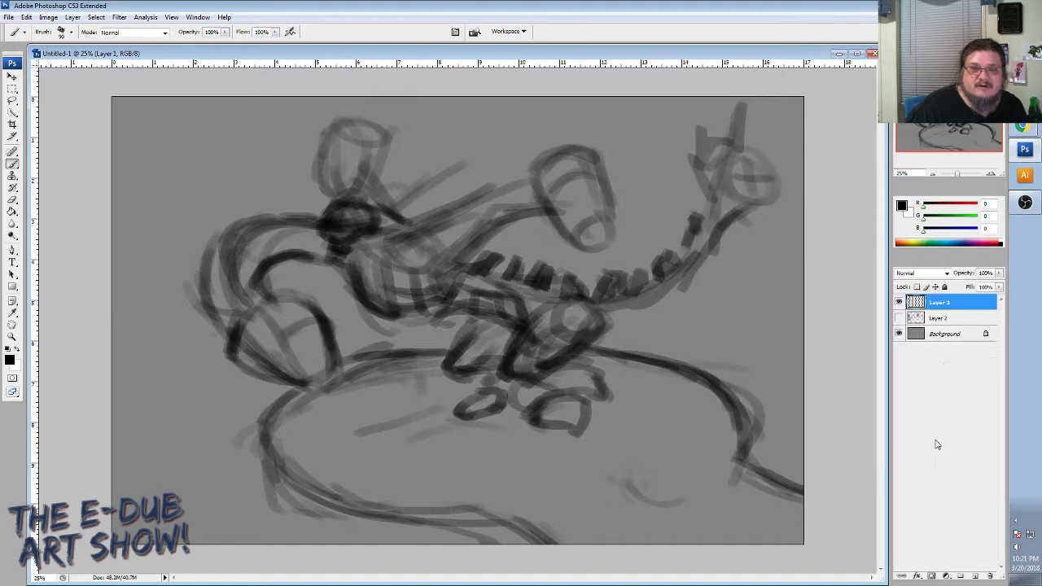
On a new layer, paint a small human figure's dark oval head, chest and left arm on the ledge's right side, reducing the brush to 60 px.
{"action": "left_click", "coordinate": [976, 575]}
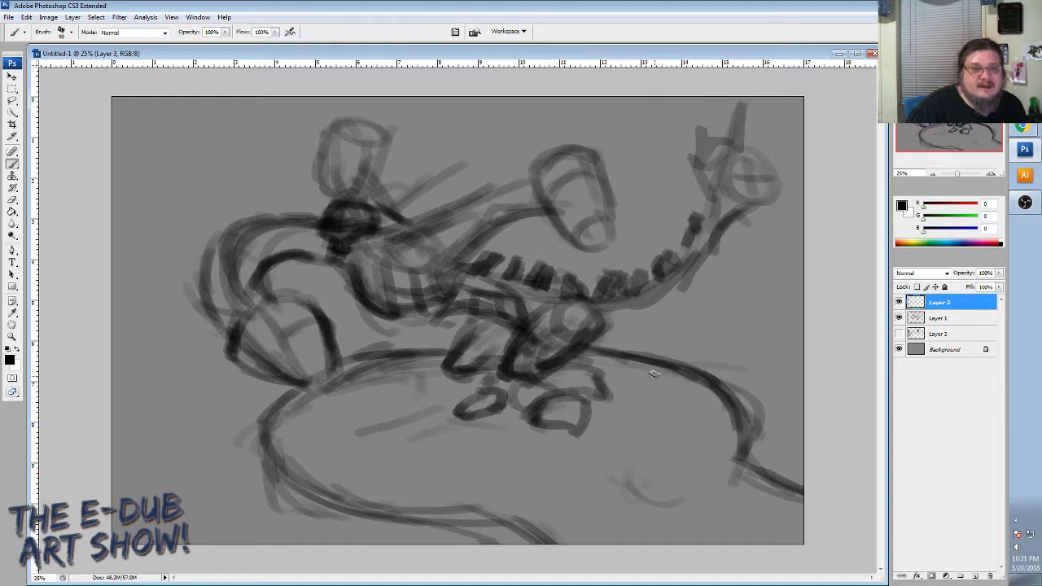
{"action": "mouse_move", "coordinate": [658, 395]}
{"action": "left_mouse_down"}
{"action": "mouse_move", "coordinate": [656, 403]}
{"action": "mouse_move", "coordinate": [672, 396]}
{"action": "mouse_move", "coordinate": [661, 407]}
{"action": "mouse_move", "coordinate": [669, 390]}
{"action": "left_mouse_up"}
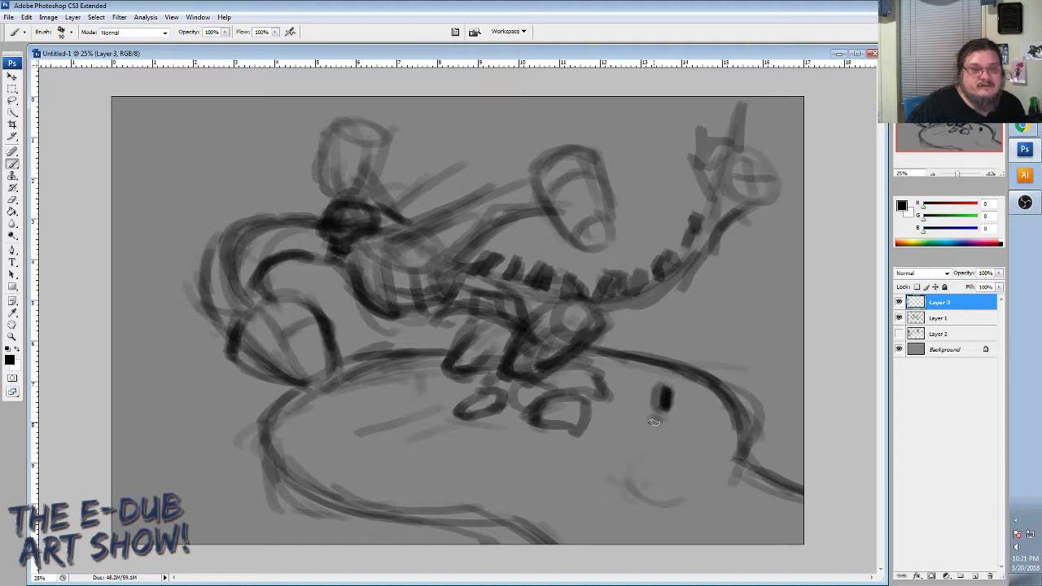
{"action": "mouse_move", "coordinate": [653, 423]}
{"action": "left_mouse_down"}
{"action": "mouse_move", "coordinate": [663, 430]}
{"action": "mouse_move", "coordinate": [652, 436]}
{"action": "left_mouse_up"}
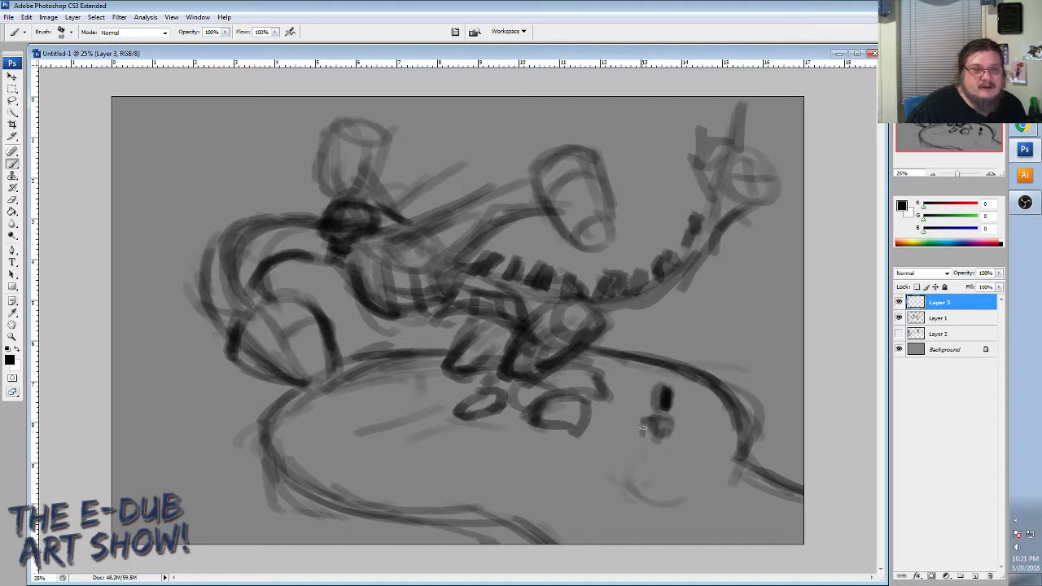
{"action": "left_click_drag", "start_coordinate": [642, 427], "coordinate": [648, 433]}
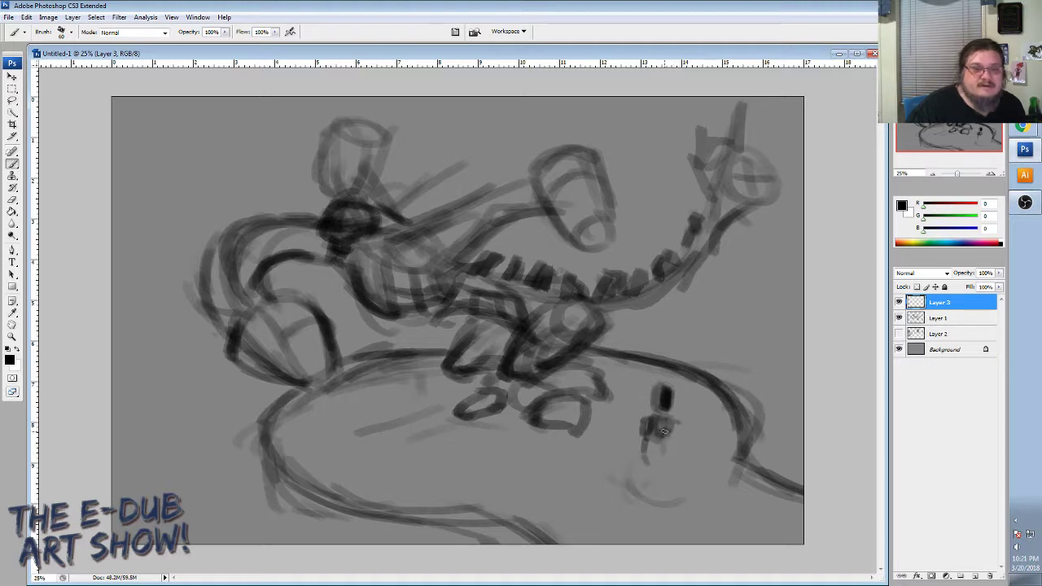
Complete the small figure with a waist, hips, legs, feet and right arm, and darken its shoulders and left arm.
{"action": "mouse_move", "coordinate": [663, 423]}
{"action": "left_mouse_down"}
{"action": "mouse_move", "coordinate": [654, 470]}
{"action": "mouse_move", "coordinate": [665, 458]}
{"action": "mouse_move", "coordinate": [652, 463]}
{"action": "mouse_move", "coordinate": [670, 462]}
{"action": "mouse_move", "coordinate": [651, 509]}
{"action": "left_mouse_up"}
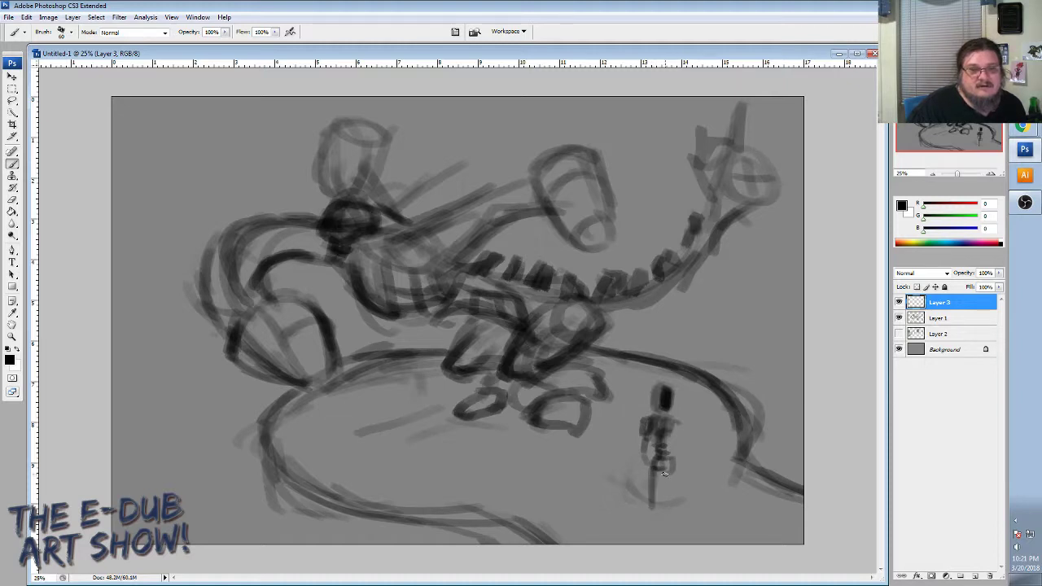
{"action": "mouse_move", "coordinate": [663, 474]}
{"action": "left_mouse_down"}
{"action": "mouse_move", "coordinate": [676, 518]}
{"action": "mouse_move", "coordinate": [650, 529]}
{"action": "left_mouse_up"}
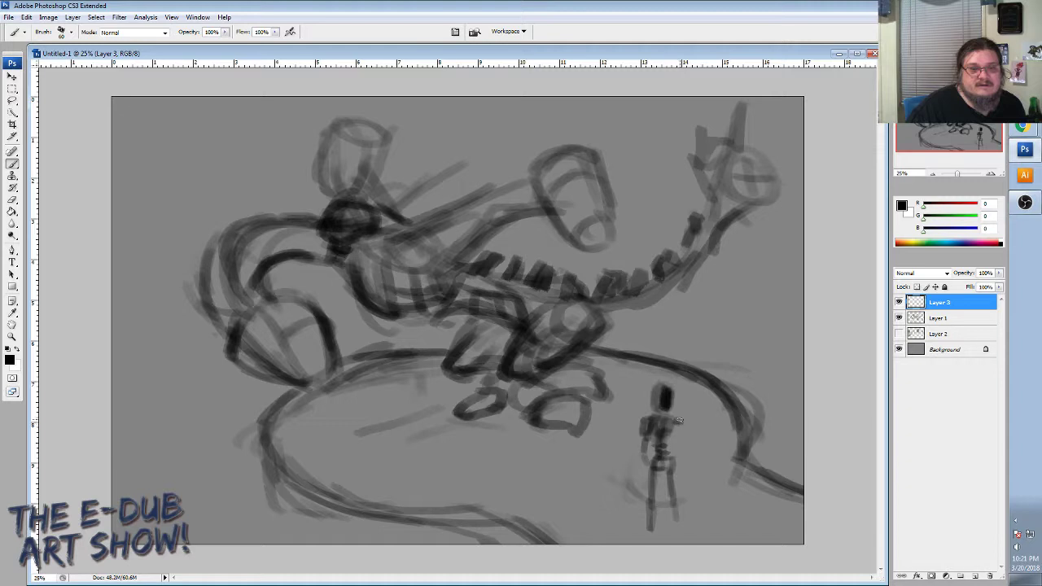
{"action": "mouse_move", "coordinate": [680, 420]}
{"action": "left_mouse_down"}
{"action": "mouse_move", "coordinate": [684, 454]}
{"action": "mouse_move", "coordinate": [645, 477]}
{"action": "left_mouse_up"}
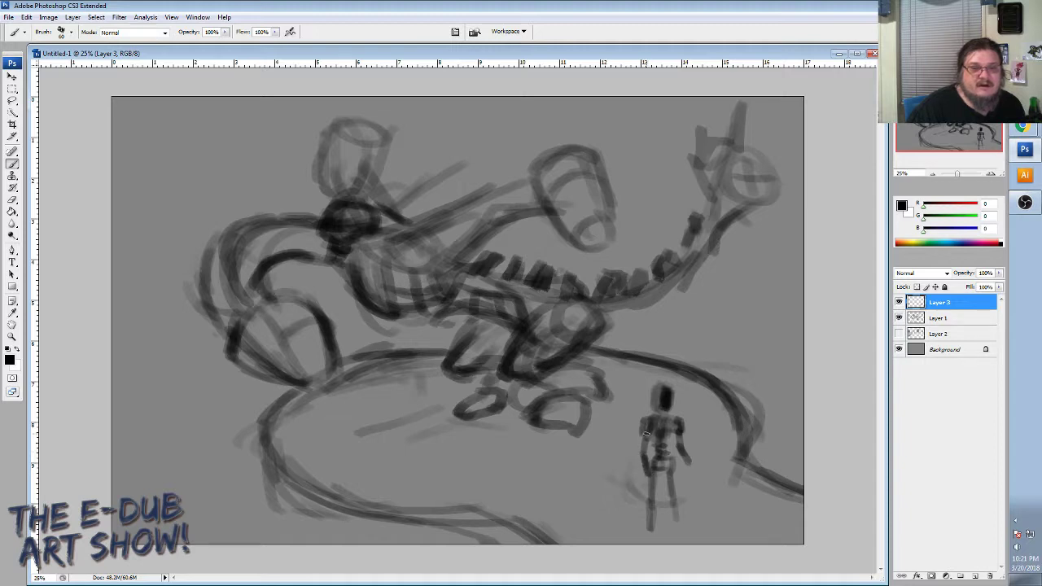
{"action": "mouse_move", "coordinate": [646, 434]}
{"action": "left_mouse_down"}
{"action": "mouse_move", "coordinate": [644, 451]}
{"action": "mouse_move", "coordinate": [674, 431]}
{"action": "mouse_move", "coordinate": [656, 420]}
{"action": "left_mouse_up"}
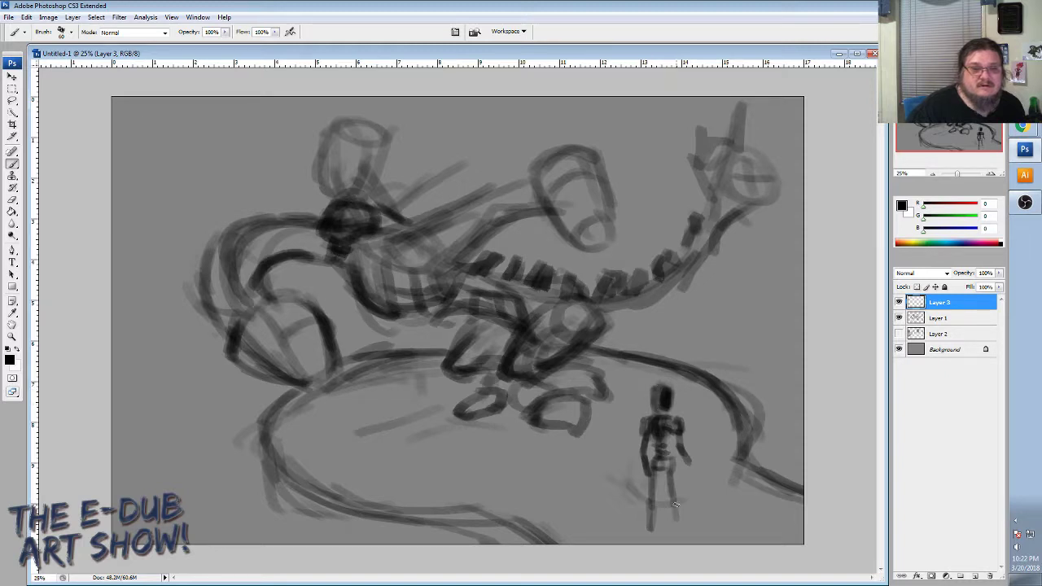
{"action": "mouse_move", "coordinate": [675, 500]}
{"action": "left_mouse_down"}
{"action": "mouse_move", "coordinate": [680, 531]}
{"action": "mouse_move", "coordinate": [677, 514]}
{"action": "mouse_move", "coordinate": [678, 527]}
{"action": "mouse_move", "coordinate": [659, 529]}
{"action": "mouse_move", "coordinate": [648, 511]}
{"action": "mouse_move", "coordinate": [648, 529]}
{"action": "mouse_move", "coordinate": [652, 519]}
{"action": "mouse_move", "coordinate": [653, 532]}
{"action": "mouse_move", "coordinate": [682, 523]}
{"action": "mouse_move", "coordinate": [670, 486]}
{"action": "left_mouse_up"}
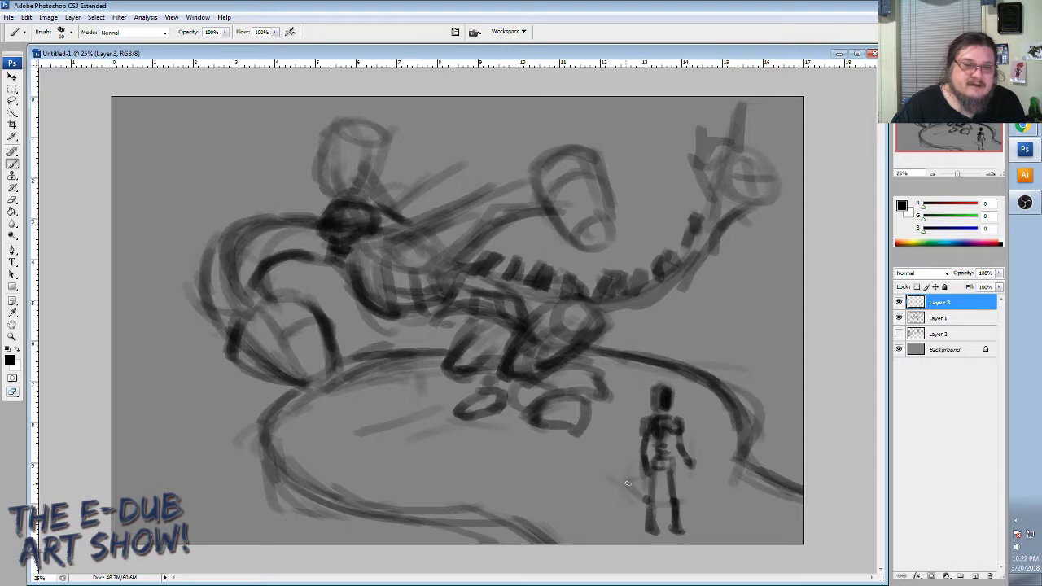
Draw a long diagonal staff across the figure's hands and darken it with a 45 px brush.
{"action": "left_click_drag", "start_coordinate": [586, 494], "coordinate": [728, 446]}
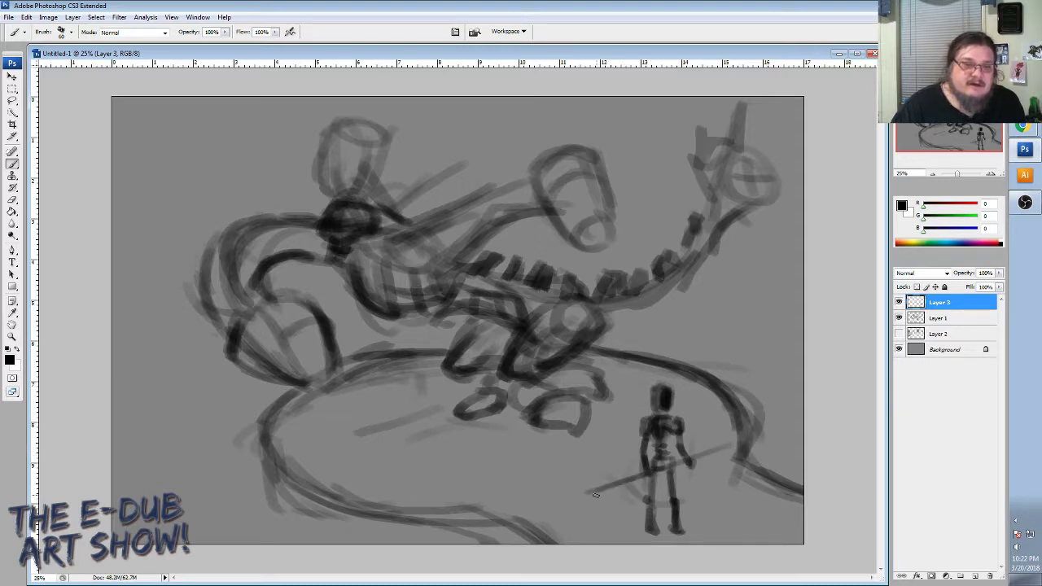
{"action": "mouse_move", "coordinate": [598, 488]}
{"action": "left_mouse_down"}
{"action": "mouse_move", "coordinate": [664, 464]}
{"action": "mouse_move", "coordinate": [639, 474]}
{"action": "left_mouse_up"}
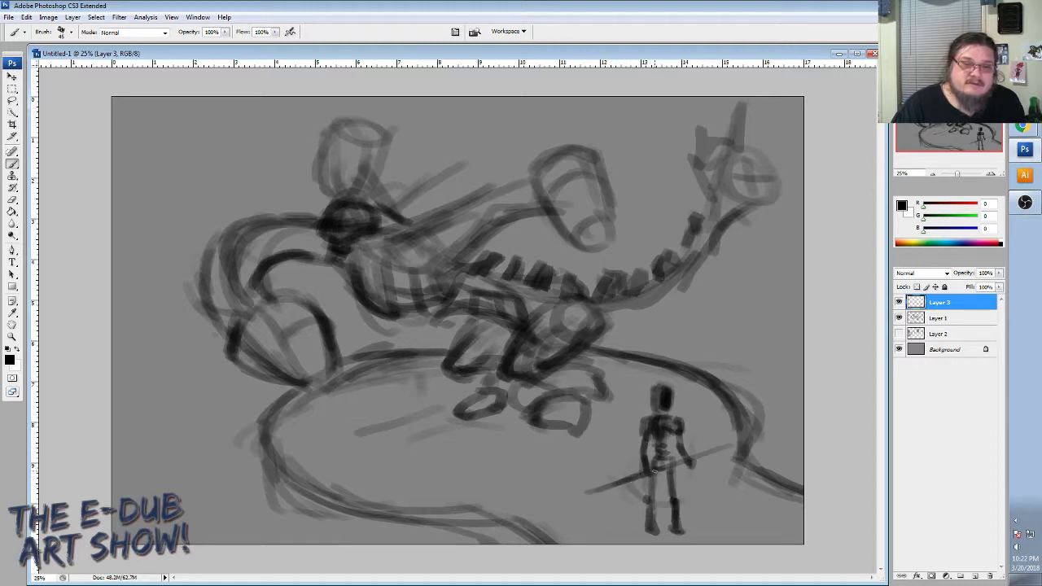
{"action": "left_click_drag", "start_coordinate": [677, 459], "coordinate": [736, 442]}
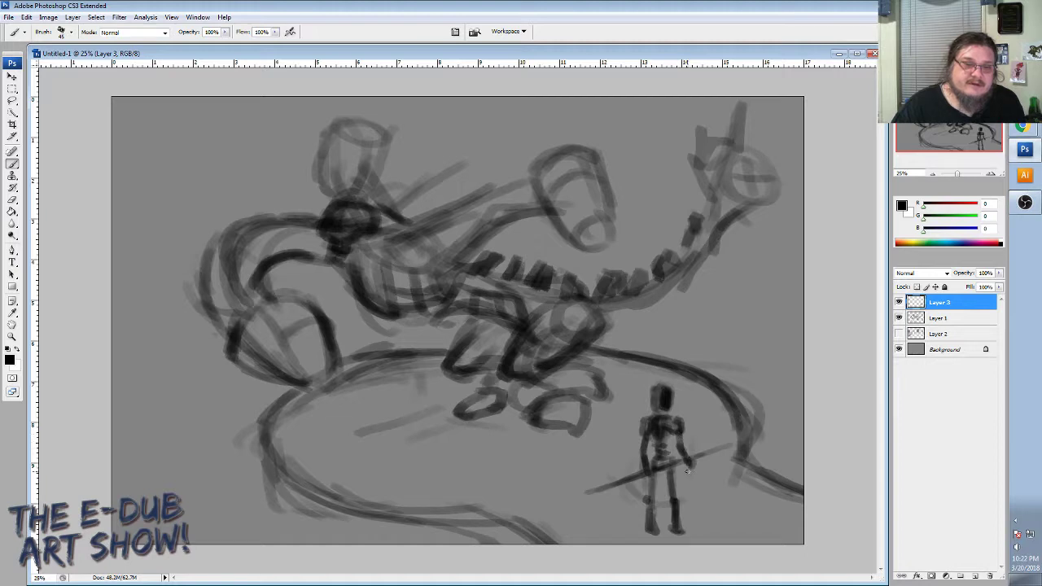
{"action": "left_click_drag", "start_coordinate": [667, 465], "coordinate": [701, 453]}
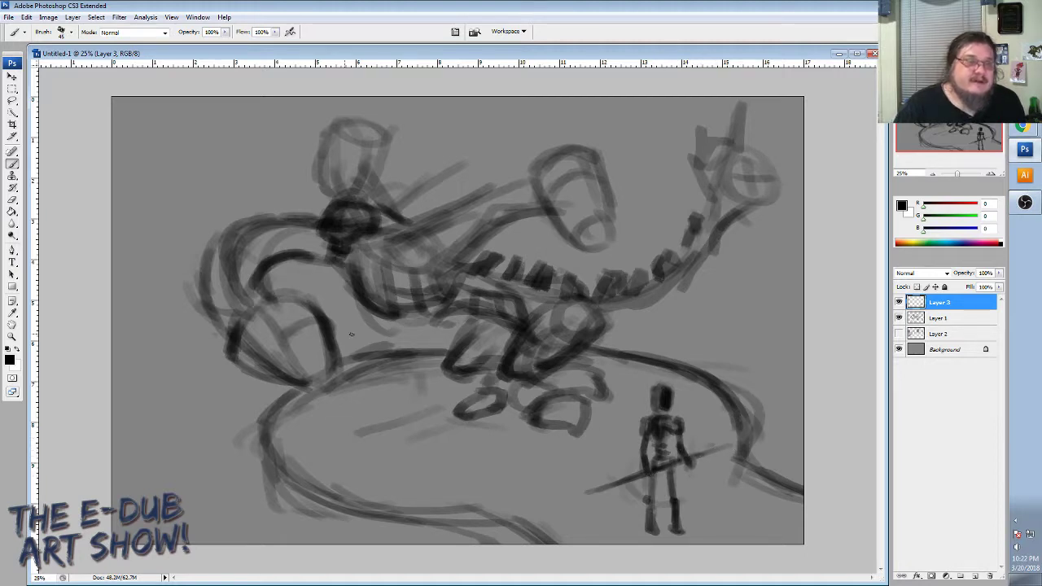
{"action": "left_click_drag", "start_coordinate": [282, 347], "coordinate": [253, 305]}
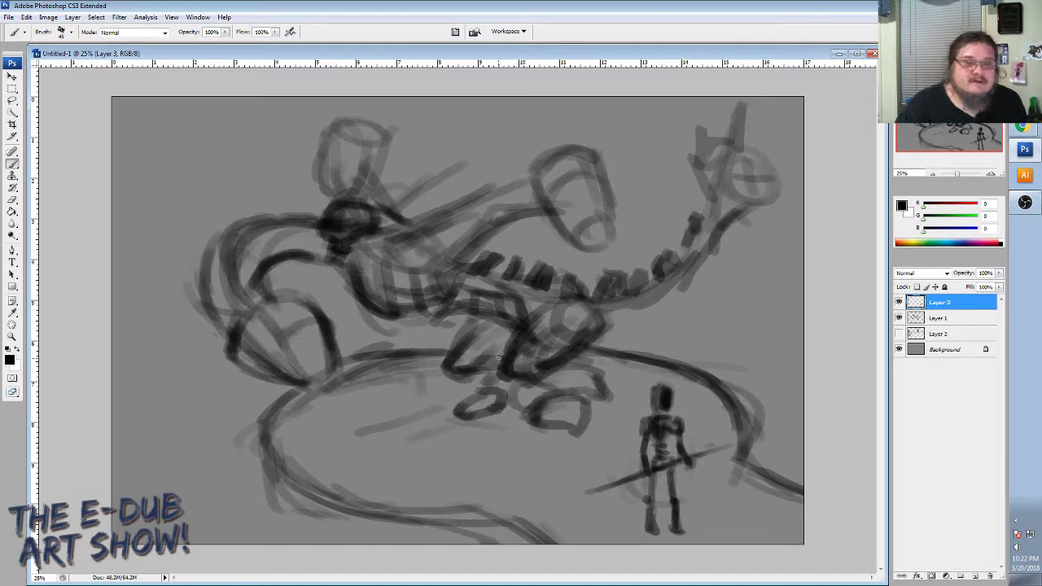
{"action": "key", "text": "ctrl+z"}
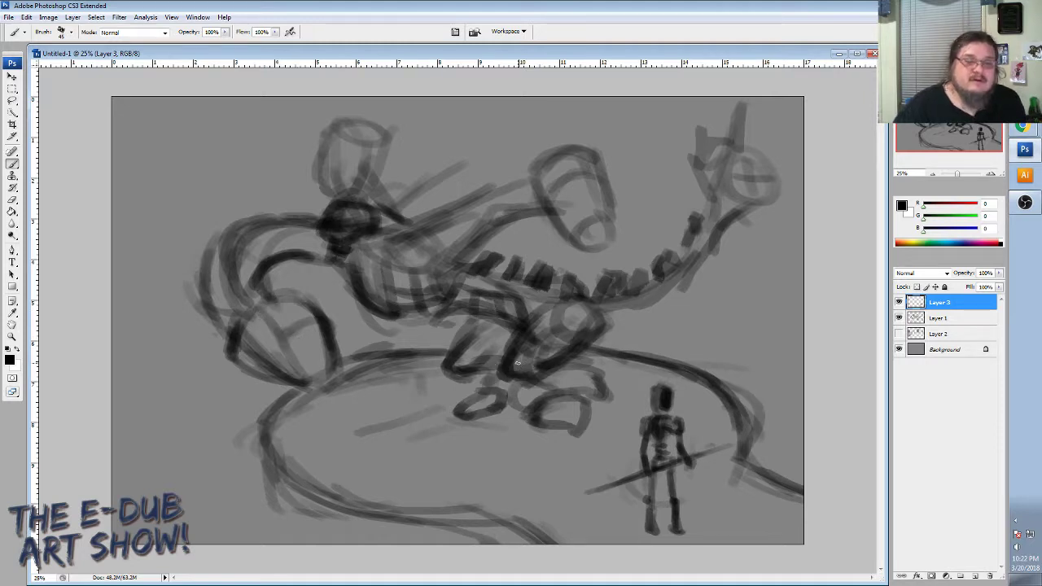
On Layer 1, draw a rounded elbow joint below the right pod and an oval shoulder socket with the upper arm's first contour.
{"action": "left_click", "coordinate": [932, 324]}
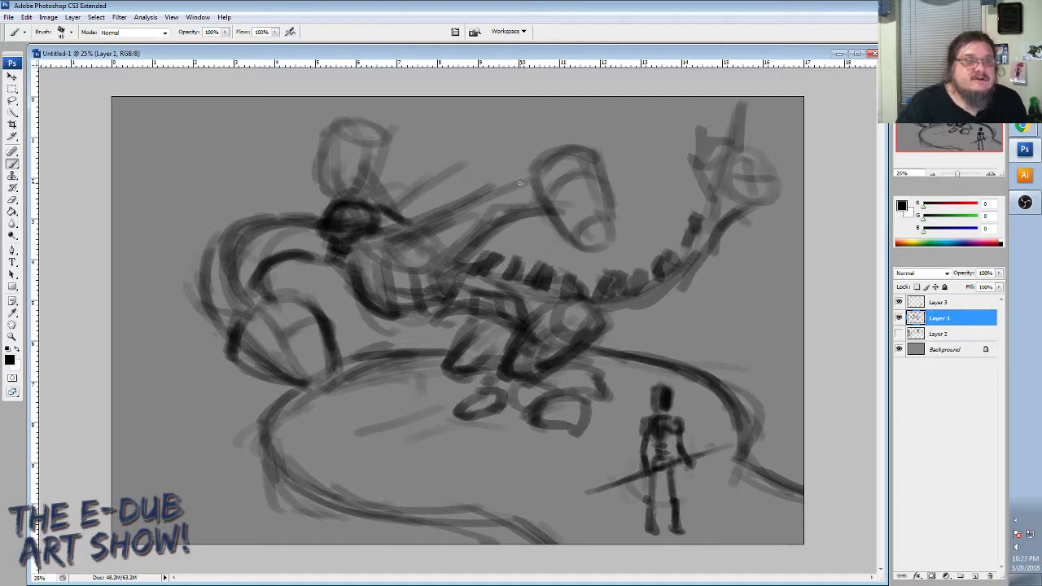
{"action": "mouse_move", "coordinate": [503, 192]}
{"action": "left_mouse_down"}
{"action": "mouse_move", "coordinate": [536, 189]}
{"action": "mouse_move", "coordinate": [533, 209]}
{"action": "mouse_move", "coordinate": [522, 195]}
{"action": "mouse_move", "coordinate": [528, 179]}
{"action": "mouse_move", "coordinate": [510, 184]}
{"action": "mouse_move", "coordinate": [501, 212]}
{"action": "mouse_move", "coordinate": [515, 214]}
{"action": "mouse_move", "coordinate": [494, 206]}
{"action": "mouse_move", "coordinate": [487, 230]}
{"action": "mouse_move", "coordinate": [449, 256]}
{"action": "left_mouse_up"}
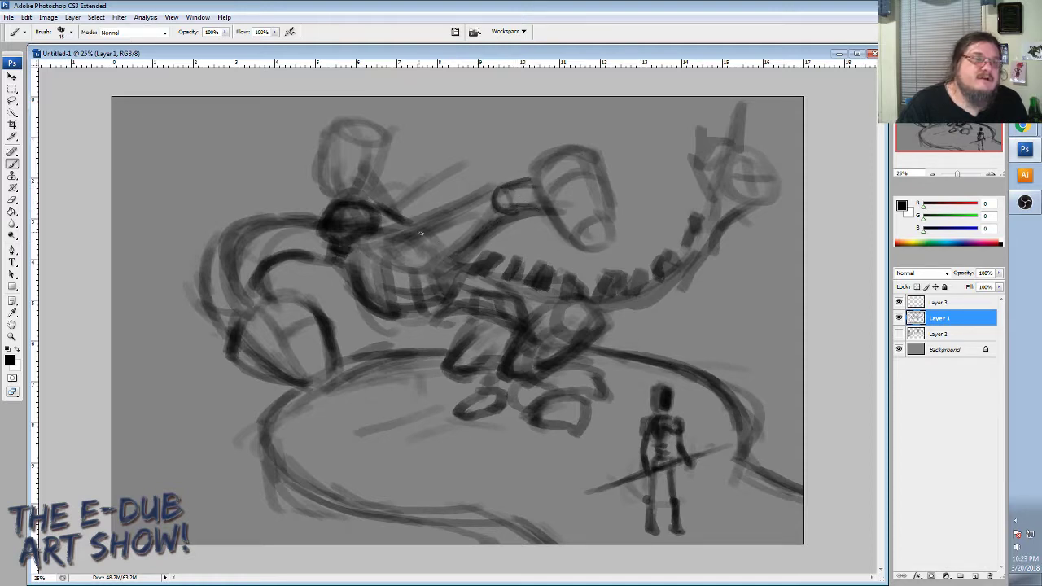
{"action": "left_click_drag", "start_coordinate": [366, 236], "coordinate": [410, 260]}
{"action": "left_click_drag", "start_coordinate": [374, 245], "coordinate": [420, 262]}
{"action": "left_click_drag", "start_coordinate": [381, 232], "coordinate": [408, 232]}
{"action": "mouse_move", "coordinate": [380, 233]}
{"action": "left_mouse_down"}
{"action": "mouse_move", "coordinate": [433, 254]}
{"action": "mouse_move", "coordinate": [377, 239]}
{"action": "mouse_move", "coordinate": [406, 258]}
{"action": "mouse_move", "coordinate": [424, 237]}
{"action": "mouse_move", "coordinate": [408, 244]}
{"action": "mouse_move", "coordinate": [405, 253]}
{"action": "mouse_move", "coordinate": [416, 249]}
{"action": "mouse_move", "coordinate": [398, 259]}
{"action": "mouse_move", "coordinate": [469, 214]}
{"action": "left_mouse_up"}
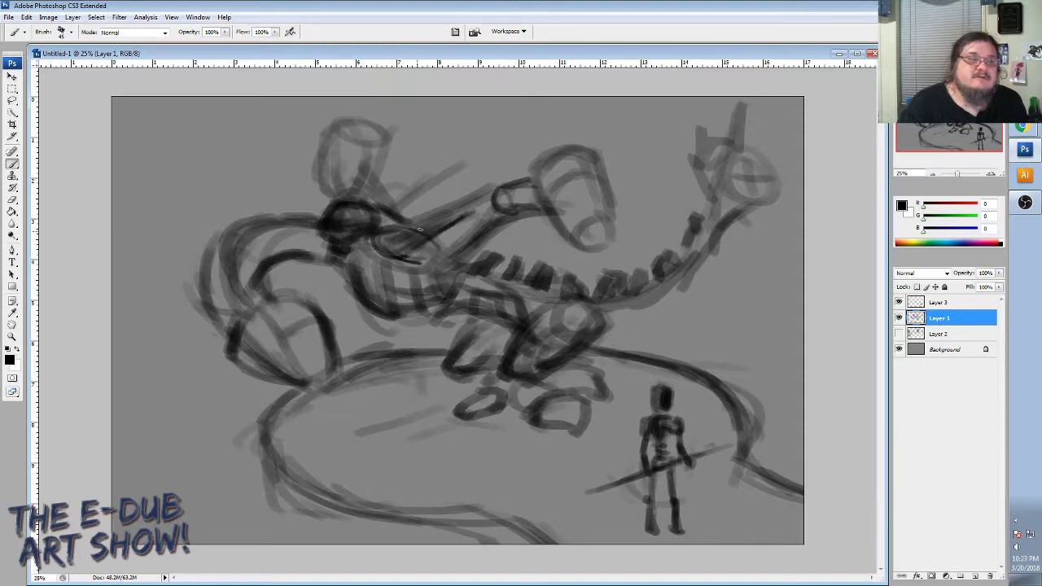
Darken both struts of the raised right arm, add a second joint at its base, and band the segment next to the pod.
{"action": "mouse_move", "coordinate": [389, 230]}
{"action": "left_mouse_down"}
{"action": "mouse_move", "coordinate": [469, 212]}
{"action": "mouse_move", "coordinate": [456, 218]}
{"action": "mouse_move", "coordinate": [489, 200]}
{"action": "mouse_move", "coordinate": [485, 190]}
{"action": "mouse_move", "coordinate": [471, 195]}
{"action": "mouse_move", "coordinate": [501, 187]}
{"action": "mouse_move", "coordinate": [464, 214]}
{"action": "mouse_move", "coordinate": [493, 216]}
{"action": "left_mouse_up"}
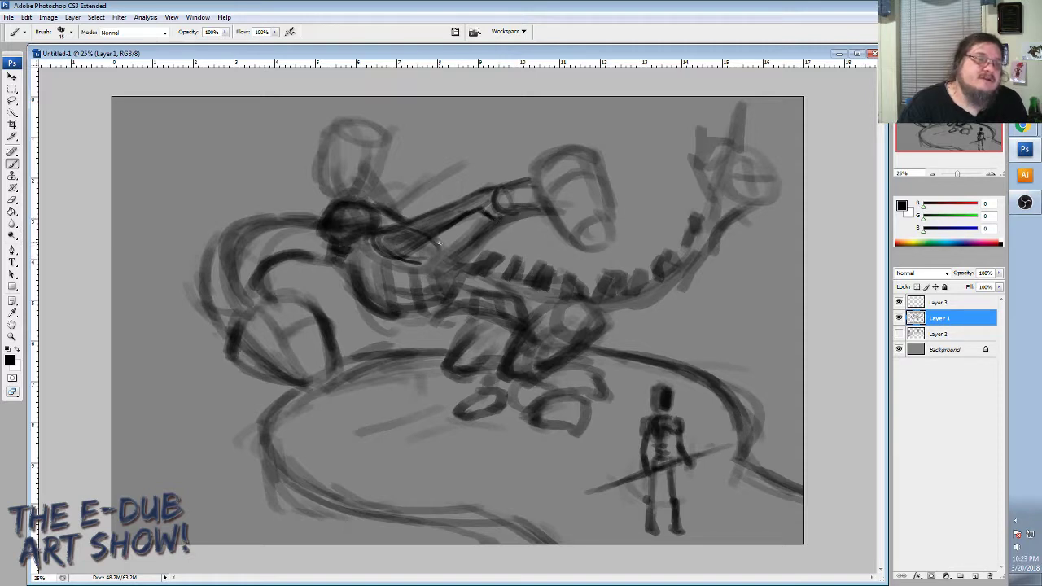
{"action": "mouse_move", "coordinate": [440, 243]}
{"action": "left_mouse_down"}
{"action": "mouse_move", "coordinate": [450, 239]}
{"action": "mouse_move", "coordinate": [454, 253]}
{"action": "mouse_move", "coordinate": [443, 260]}
{"action": "left_mouse_up"}
{"action": "mouse_move", "coordinate": [493, 220]}
{"action": "left_mouse_down"}
{"action": "mouse_move", "coordinate": [455, 259]}
{"action": "mouse_move", "coordinate": [492, 216]}
{"action": "mouse_move", "coordinate": [441, 258]}
{"action": "mouse_move", "coordinate": [466, 240]}
{"action": "mouse_move", "coordinate": [410, 258]}
{"action": "mouse_move", "coordinate": [457, 251]}
{"action": "mouse_move", "coordinate": [426, 260]}
{"action": "mouse_move", "coordinate": [471, 233]}
{"action": "mouse_move", "coordinate": [425, 255]}
{"action": "mouse_move", "coordinate": [446, 261]}
{"action": "mouse_move", "coordinate": [429, 259]}
{"action": "mouse_move", "coordinate": [435, 249]}
{"action": "mouse_move", "coordinate": [426, 253]}
{"action": "mouse_move", "coordinate": [450, 255]}
{"action": "mouse_move", "coordinate": [398, 253]}
{"action": "mouse_move", "coordinate": [413, 244]}
{"action": "mouse_move", "coordinate": [404, 232]}
{"action": "mouse_move", "coordinate": [395, 236]}
{"action": "mouse_move", "coordinate": [416, 242]}
{"action": "mouse_move", "coordinate": [380, 240]}
{"action": "mouse_move", "coordinate": [407, 251]}
{"action": "left_mouse_up"}
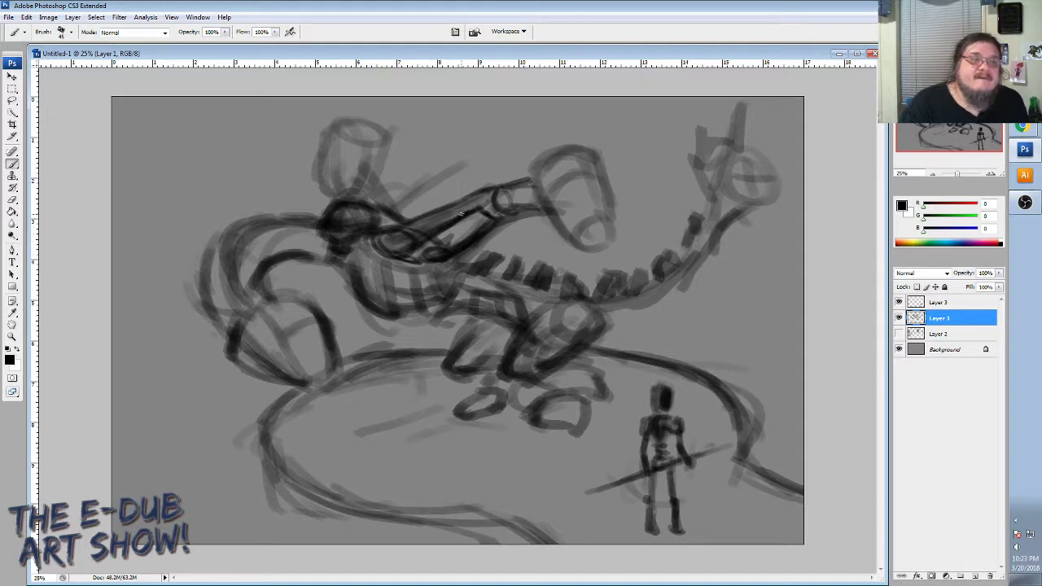
{"action": "mouse_move", "coordinate": [462, 214]}
{"action": "left_mouse_down"}
{"action": "mouse_move", "coordinate": [532, 177]}
{"action": "mouse_move", "coordinate": [516, 198]}
{"action": "mouse_move", "coordinate": [527, 186]}
{"action": "mouse_move", "coordinate": [529, 201]}
{"action": "mouse_move", "coordinate": [527, 184]}
{"action": "mouse_move", "coordinate": [544, 182]}
{"action": "mouse_move", "coordinate": [557, 203]}
{"action": "mouse_move", "coordinate": [538, 178]}
{"action": "mouse_move", "coordinate": [551, 175]}
{"action": "mouse_move", "coordinate": [526, 201]}
{"action": "left_mouse_up"}
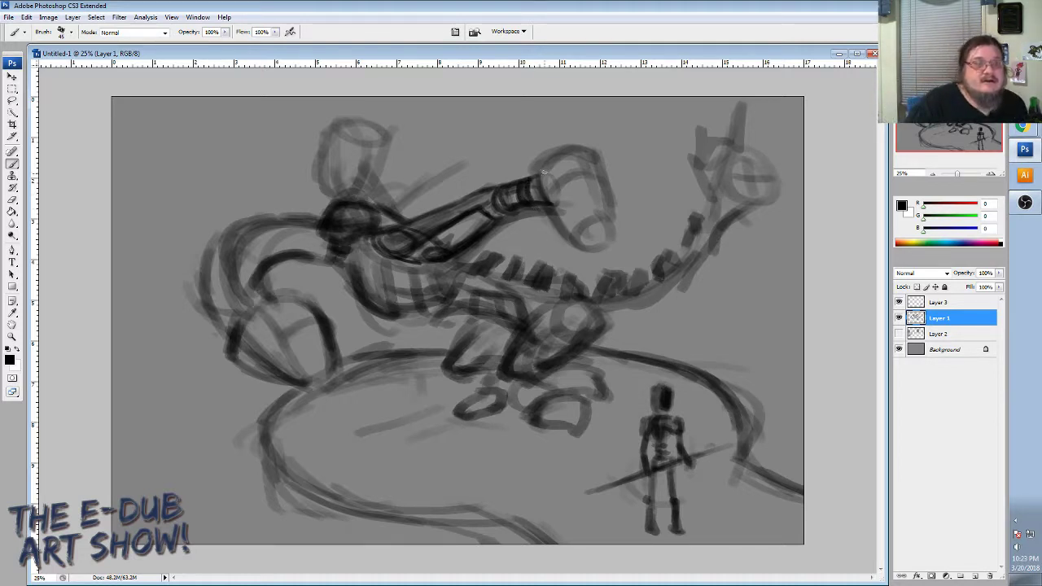
Darken the top, left and right contours of the right pod.
{"action": "mouse_move", "coordinate": [542, 167]}
{"action": "left_mouse_down"}
{"action": "mouse_move", "coordinate": [540, 198]}
{"action": "mouse_move", "coordinate": [587, 153]}
{"action": "mouse_move", "coordinate": [604, 207]}
{"action": "left_mouse_up"}
{"action": "left_click_drag", "start_coordinate": [602, 168], "coordinate": [599, 233]}
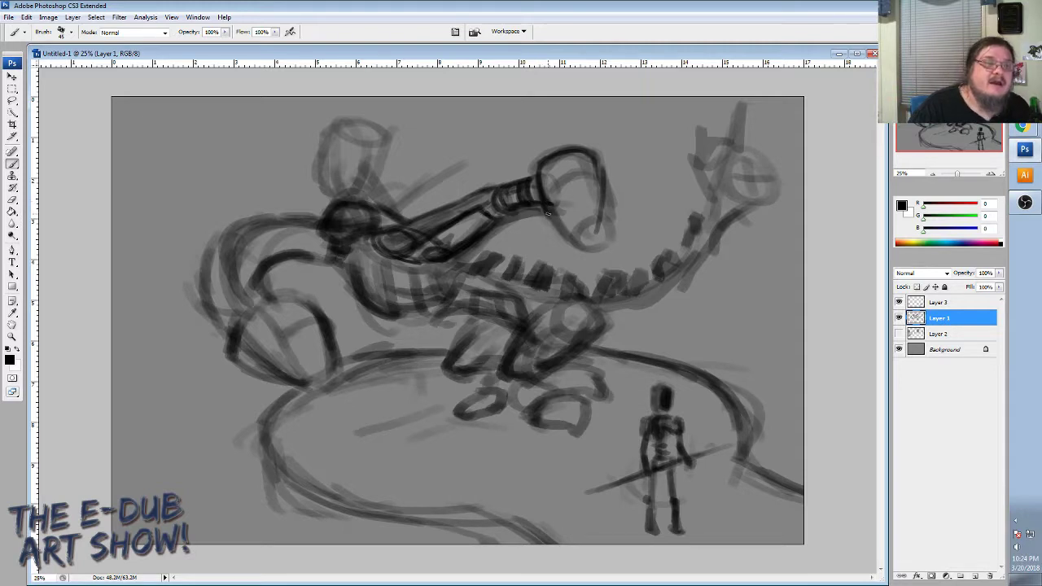
{"action": "left_click_drag", "start_coordinate": [547, 214], "coordinate": [558, 236]}
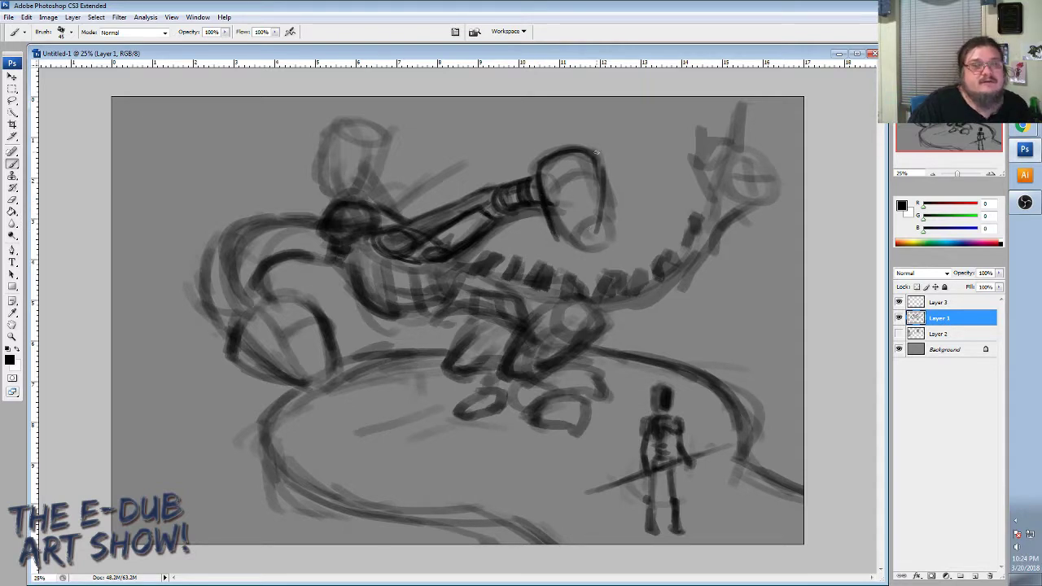
Darken the right pod's outer side, inner curved line and base, and sketch faint crossed struts beneath it.
{"action": "mouse_move", "coordinate": [595, 151]}
{"action": "left_mouse_down"}
{"action": "mouse_move", "coordinate": [599, 219]}
{"action": "mouse_move", "coordinate": [578, 236]}
{"action": "mouse_move", "coordinate": [594, 235]}
{"action": "mouse_move", "coordinate": [563, 242]}
{"action": "mouse_move", "coordinate": [599, 233]}
{"action": "mouse_move", "coordinate": [604, 233]}
{"action": "left_mouse_up"}
{"action": "mouse_move", "coordinate": [604, 183]}
{"action": "left_mouse_down"}
{"action": "mouse_move", "coordinate": [604, 214]}
{"action": "mouse_move", "coordinate": [602, 188]}
{"action": "mouse_move", "coordinate": [602, 234]}
{"action": "left_mouse_up"}
{"action": "mouse_move", "coordinate": [548, 186]}
{"action": "left_mouse_down"}
{"action": "mouse_move", "coordinate": [593, 181]}
{"action": "mouse_move", "coordinate": [585, 177]}
{"action": "left_mouse_up"}
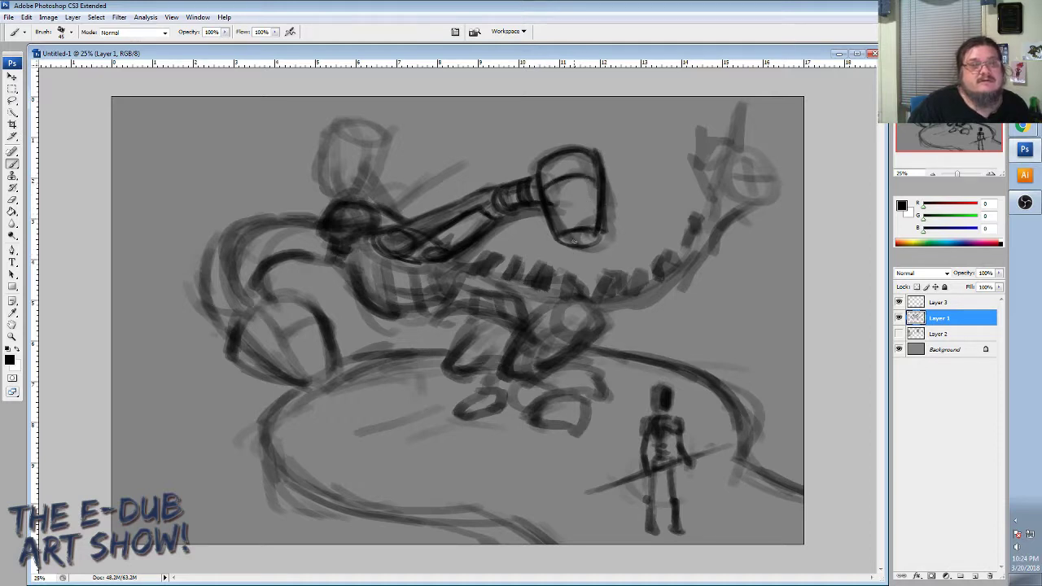
{"action": "mouse_move", "coordinate": [561, 249]}
{"action": "left_mouse_down"}
{"action": "mouse_move", "coordinate": [596, 247]}
{"action": "mouse_move", "coordinate": [572, 292]}
{"action": "mouse_move", "coordinate": [562, 258]}
{"action": "mouse_move", "coordinate": [573, 337]}
{"action": "mouse_move", "coordinate": [593, 265]}
{"action": "mouse_move", "coordinate": [599, 287]}
{"action": "mouse_move", "coordinate": [591, 291]}
{"action": "mouse_move", "coordinate": [568, 255]}
{"action": "mouse_move", "coordinate": [584, 278]}
{"action": "left_mouse_up"}
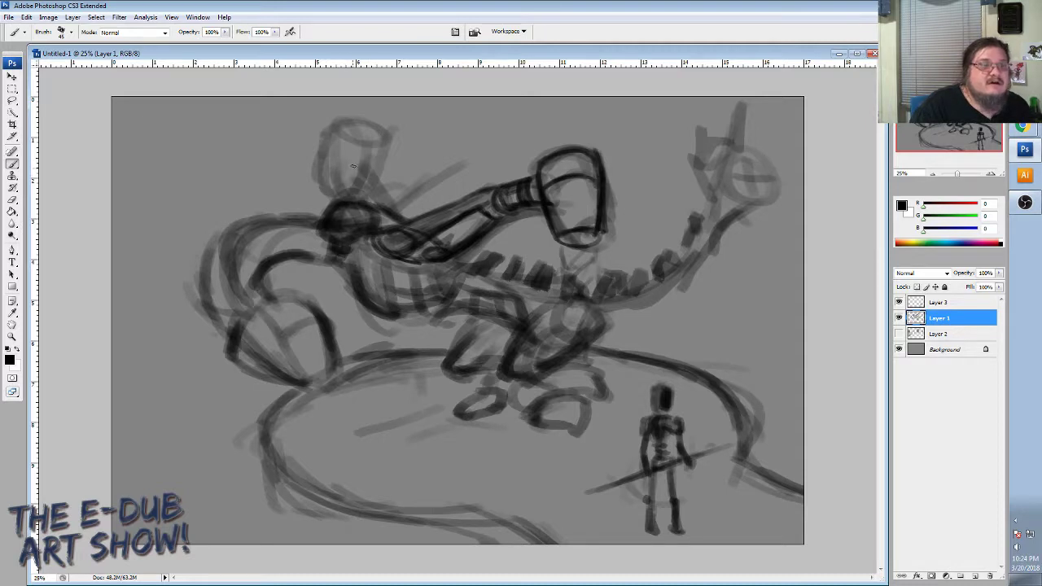
Draw a rounded elbow and jointed arm segments in front of the left pod, and mark ribs across the upper chest.
{"action": "mouse_move", "coordinate": [353, 166]}
{"action": "left_mouse_down"}
{"action": "mouse_move", "coordinate": [347, 177]}
{"action": "mouse_move", "coordinate": [366, 176]}
{"action": "mouse_move", "coordinate": [348, 170]}
{"action": "mouse_move", "coordinate": [355, 187]}
{"action": "mouse_move", "coordinate": [394, 193]}
{"action": "mouse_move", "coordinate": [372, 204]}
{"action": "mouse_move", "coordinate": [388, 188]}
{"action": "mouse_move", "coordinate": [374, 171]}
{"action": "mouse_move", "coordinate": [371, 184]}
{"action": "mouse_move", "coordinate": [415, 228]}
{"action": "mouse_move", "coordinate": [400, 199]}
{"action": "mouse_move", "coordinate": [423, 220]}
{"action": "mouse_move", "coordinate": [406, 214]}
{"action": "left_mouse_up"}
{"action": "left_click_drag", "start_coordinate": [444, 242], "coordinate": [439, 236]}
{"action": "mouse_move", "coordinate": [386, 266]}
{"action": "left_mouse_down"}
{"action": "mouse_move", "coordinate": [399, 291]}
{"action": "mouse_move", "coordinate": [410, 271]}
{"action": "mouse_move", "coordinate": [412, 287]}
{"action": "mouse_move", "coordinate": [436, 287]}
{"action": "mouse_move", "coordinate": [432, 267]}
{"action": "left_mouse_up"}
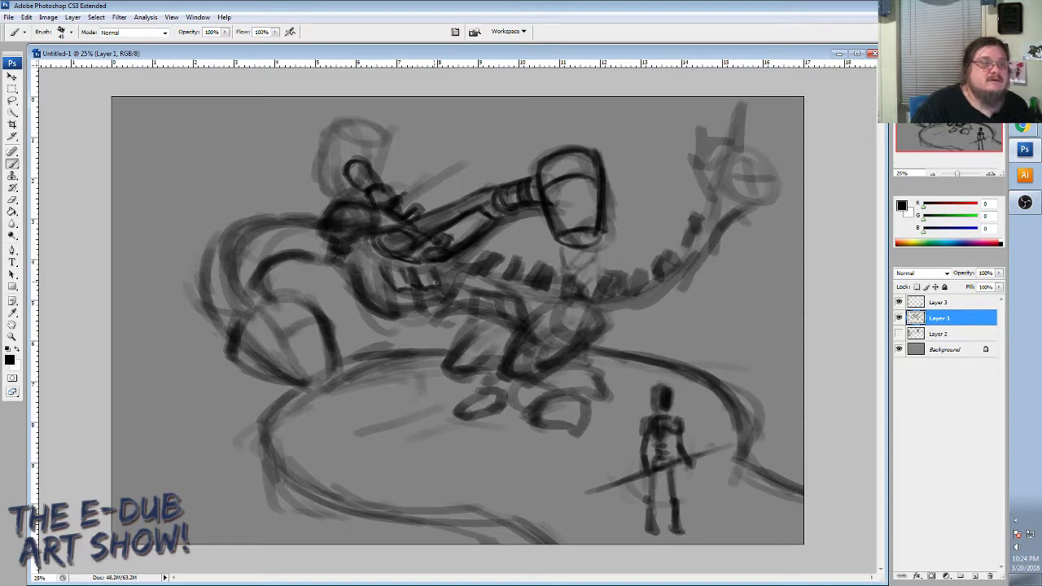
{"action": "mouse_move", "coordinate": [365, 255]}
{"action": "left_mouse_down"}
{"action": "mouse_move", "coordinate": [370, 282]}
{"action": "mouse_move", "coordinate": [380, 276]}
{"action": "left_mouse_up"}
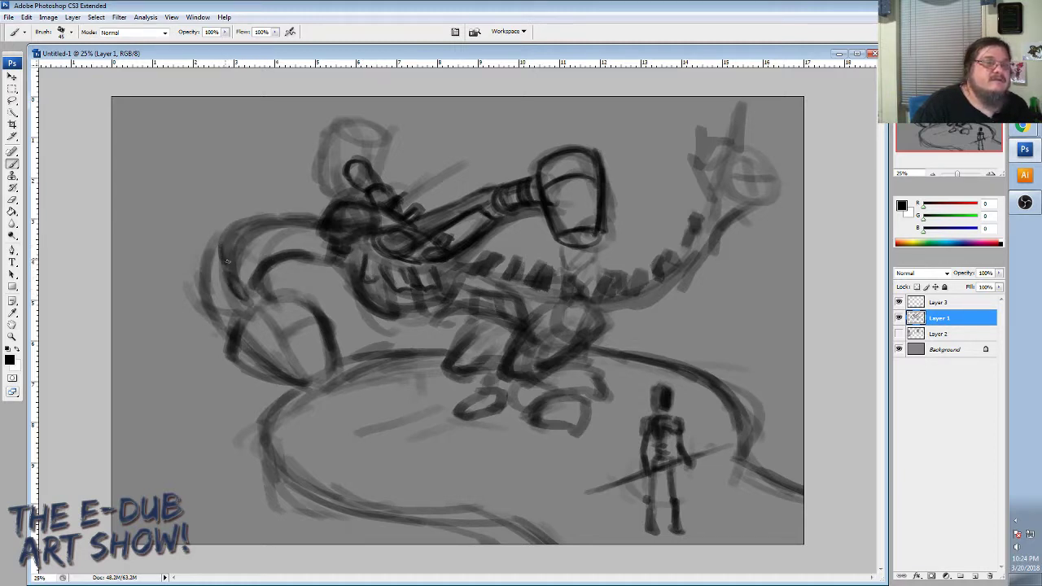
Add upright spikes along the arched neck, and draw a round joint and short banded segments along the torso's side.
{"action": "mouse_move", "coordinate": [218, 246]}
{"action": "left_mouse_down"}
{"action": "mouse_move", "coordinate": [219, 236]}
{"action": "mouse_move", "coordinate": [231, 261]}
{"action": "left_mouse_up"}
{"action": "mouse_move", "coordinate": [229, 216]}
{"action": "left_mouse_down"}
{"action": "mouse_move", "coordinate": [233, 202]}
{"action": "mouse_move", "coordinate": [262, 213]}
{"action": "mouse_move", "coordinate": [270, 199]}
{"action": "mouse_move", "coordinate": [266, 220]}
{"action": "mouse_move", "coordinate": [258, 217]}
{"action": "mouse_move", "coordinate": [278, 194]}
{"action": "mouse_move", "coordinate": [277, 217]}
{"action": "mouse_move", "coordinate": [293, 220]}
{"action": "mouse_move", "coordinate": [306, 200]}
{"action": "mouse_move", "coordinate": [299, 225]}
{"action": "left_mouse_up"}
{"action": "mouse_move", "coordinate": [267, 272]}
{"action": "left_mouse_down"}
{"action": "mouse_move", "coordinate": [334, 266]}
{"action": "mouse_move", "coordinate": [385, 291]}
{"action": "mouse_move", "coordinate": [367, 260]}
{"action": "mouse_move", "coordinate": [403, 307]}
{"action": "mouse_move", "coordinate": [385, 287]}
{"action": "mouse_move", "coordinate": [399, 286]}
{"action": "mouse_move", "coordinate": [379, 282]}
{"action": "mouse_move", "coordinate": [408, 293]}
{"action": "mouse_move", "coordinate": [440, 274]}
{"action": "mouse_move", "coordinate": [462, 293]}
{"action": "mouse_move", "coordinate": [468, 285]}
{"action": "mouse_move", "coordinate": [448, 285]}
{"action": "mouse_move", "coordinate": [465, 282]}
{"action": "mouse_move", "coordinate": [457, 268]}
{"action": "mouse_move", "coordinate": [463, 284]}
{"action": "mouse_move", "coordinate": [479, 284]}
{"action": "mouse_move", "coordinate": [462, 274]}
{"action": "mouse_move", "coordinate": [460, 293]}
{"action": "mouse_move", "coordinate": [479, 284]}
{"action": "mouse_move", "coordinate": [501, 301]}
{"action": "left_mouse_up"}
{"action": "left_click_drag", "start_coordinate": [451, 271], "coordinate": [454, 286]}
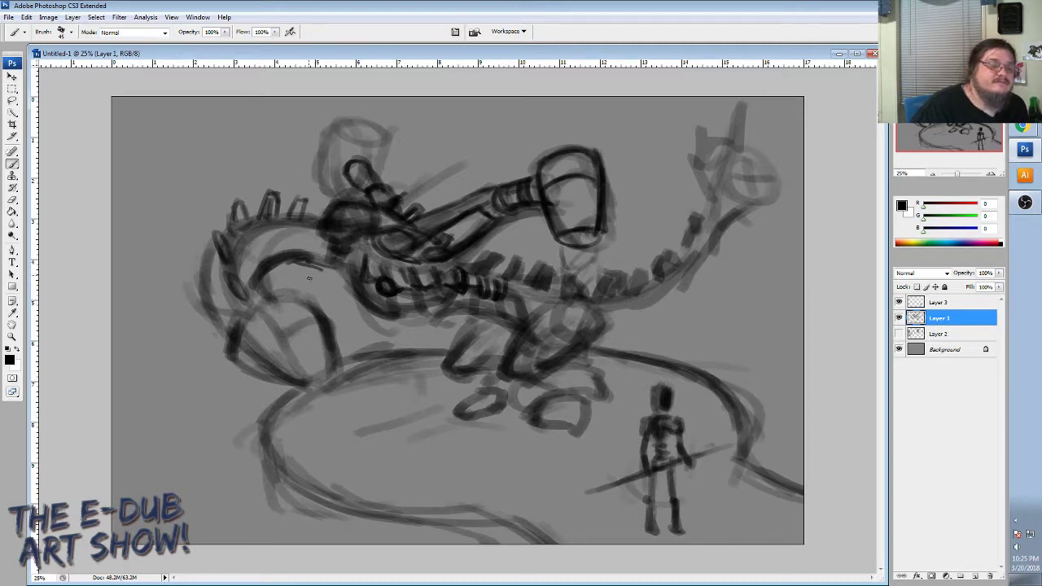
Darken the chest's front and lower contour and add short spikes along its underside.
{"action": "mouse_move", "coordinate": [365, 286]}
{"action": "left_mouse_down"}
{"action": "mouse_move", "coordinate": [393, 313]}
{"action": "mouse_move", "coordinate": [364, 285]}
{"action": "mouse_move", "coordinate": [398, 307]}
{"action": "mouse_move", "coordinate": [418, 302]}
{"action": "mouse_move", "coordinate": [369, 311]}
{"action": "left_mouse_up"}
{"action": "mouse_move", "coordinate": [367, 290]}
{"action": "left_mouse_down"}
{"action": "mouse_move", "coordinate": [433, 305]}
{"action": "mouse_move", "coordinate": [454, 291]}
{"action": "mouse_move", "coordinate": [443, 314]}
{"action": "mouse_move", "coordinate": [368, 309]}
{"action": "mouse_move", "coordinate": [437, 323]}
{"action": "mouse_move", "coordinate": [382, 316]}
{"action": "left_mouse_up"}
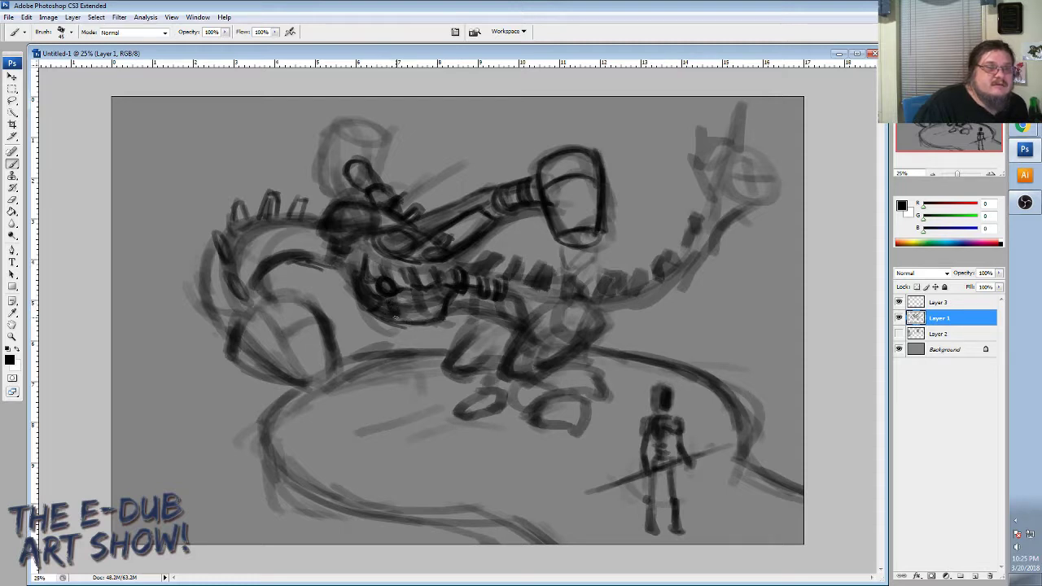
{"action": "mouse_move", "coordinate": [399, 304]}
{"action": "left_mouse_down"}
{"action": "mouse_move", "coordinate": [392, 313]}
{"action": "mouse_move", "coordinate": [439, 321]}
{"action": "mouse_move", "coordinate": [375, 323]}
{"action": "mouse_move", "coordinate": [399, 329]}
{"action": "mouse_move", "coordinate": [418, 318]}
{"action": "left_mouse_up"}
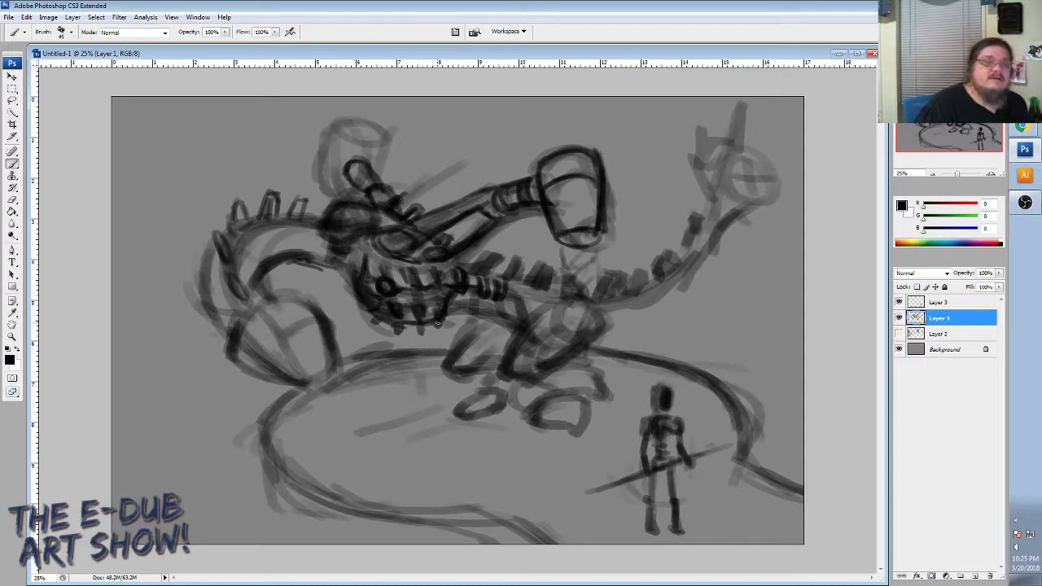
Darken the waist, tail segments and tail underside, and divide the arched neck with crosswise bands.
{"action": "mouse_move", "coordinate": [458, 307]}
{"action": "left_mouse_down"}
{"action": "mouse_move", "coordinate": [484, 293]}
{"action": "mouse_move", "coordinate": [474, 304]}
{"action": "mouse_move", "coordinate": [505, 316]}
{"action": "mouse_move", "coordinate": [505, 297]}
{"action": "mouse_move", "coordinate": [456, 306]}
{"action": "mouse_move", "coordinate": [520, 310]}
{"action": "mouse_move", "coordinate": [515, 297]}
{"action": "mouse_move", "coordinate": [524, 318]}
{"action": "mouse_move", "coordinate": [521, 301]}
{"action": "mouse_move", "coordinate": [530, 315]}
{"action": "mouse_move", "coordinate": [536, 301]}
{"action": "mouse_move", "coordinate": [522, 298]}
{"action": "mouse_move", "coordinate": [583, 305]}
{"action": "mouse_move", "coordinate": [565, 302]}
{"action": "mouse_move", "coordinate": [575, 291]}
{"action": "mouse_move", "coordinate": [568, 255]}
{"action": "mouse_move", "coordinate": [558, 273]}
{"action": "mouse_move", "coordinate": [568, 300]}
{"action": "left_mouse_up"}
{"action": "mouse_move", "coordinate": [650, 275]}
{"action": "left_mouse_down"}
{"action": "mouse_move", "coordinate": [602, 288]}
{"action": "mouse_move", "coordinate": [615, 279]}
{"action": "left_mouse_up"}
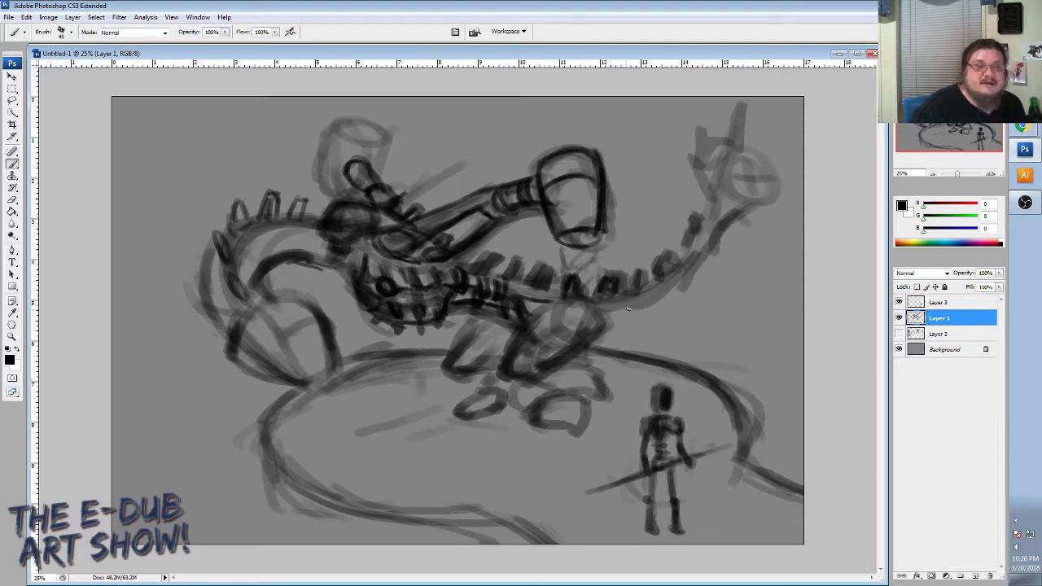
{"action": "mouse_move", "coordinate": [625, 304]}
{"action": "left_mouse_down"}
{"action": "mouse_move", "coordinate": [673, 277]}
{"action": "mouse_move", "coordinate": [623, 309]}
{"action": "mouse_move", "coordinate": [680, 278]}
{"action": "mouse_move", "coordinate": [718, 216]}
{"action": "mouse_move", "coordinate": [696, 239]}
{"action": "mouse_move", "coordinate": [706, 216]}
{"action": "mouse_move", "coordinate": [689, 267]}
{"action": "left_mouse_up"}
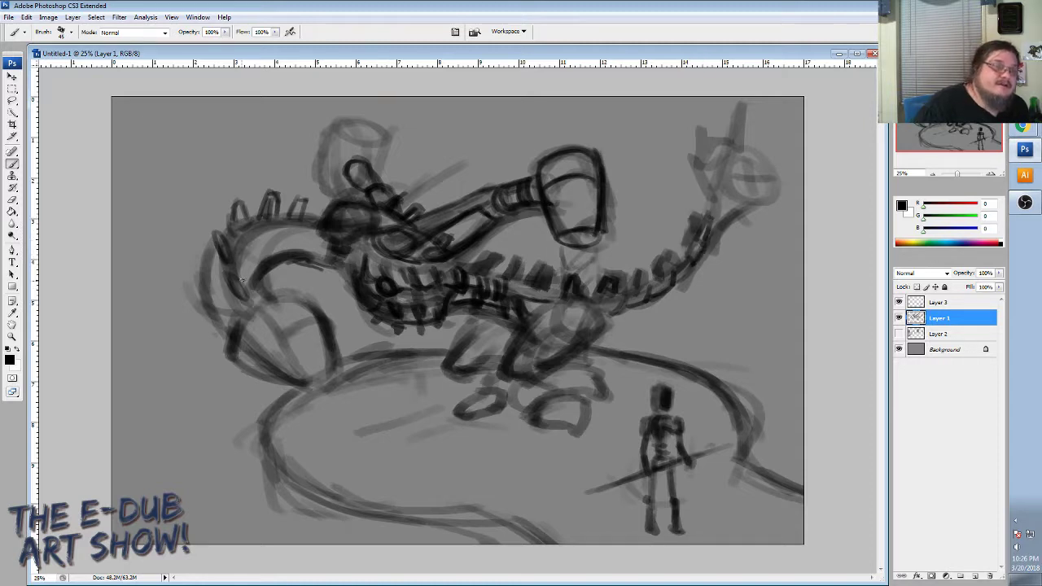
{"action": "mouse_move", "coordinate": [242, 281]}
{"action": "left_mouse_down"}
{"action": "mouse_move", "coordinate": [266, 242]}
{"action": "mouse_move", "coordinate": [280, 236]}
{"action": "mouse_move", "coordinate": [255, 248]}
{"action": "mouse_move", "coordinate": [319, 242]}
{"action": "mouse_move", "coordinate": [247, 262]}
{"action": "mouse_move", "coordinate": [250, 235]}
{"action": "mouse_move", "coordinate": [259, 244]}
{"action": "mouse_move", "coordinate": [271, 223]}
{"action": "mouse_move", "coordinate": [304, 243]}
{"action": "left_mouse_up"}
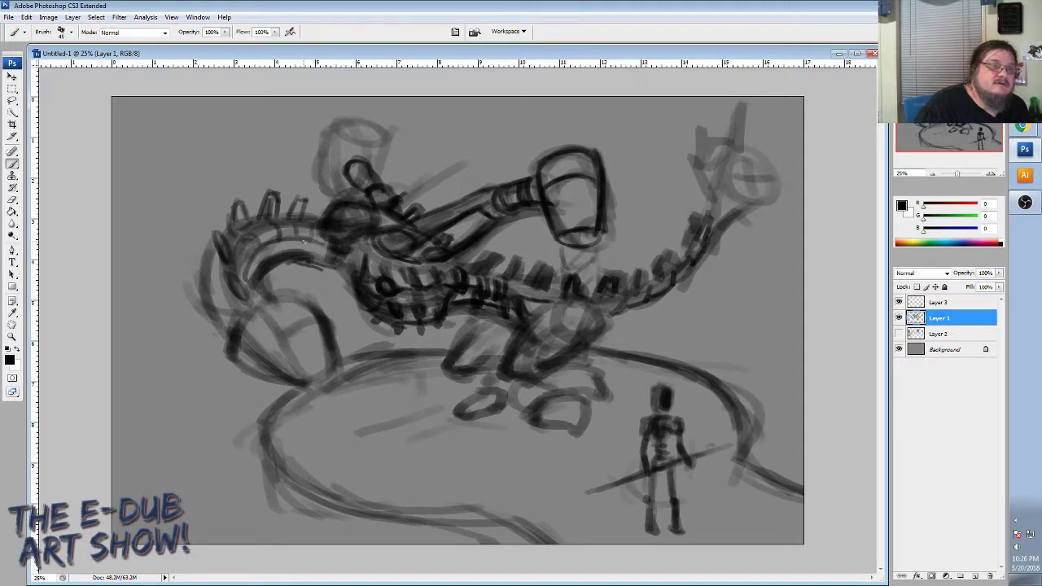
{"action": "left_click_drag", "start_coordinate": [247, 257], "coordinate": [222, 272]}
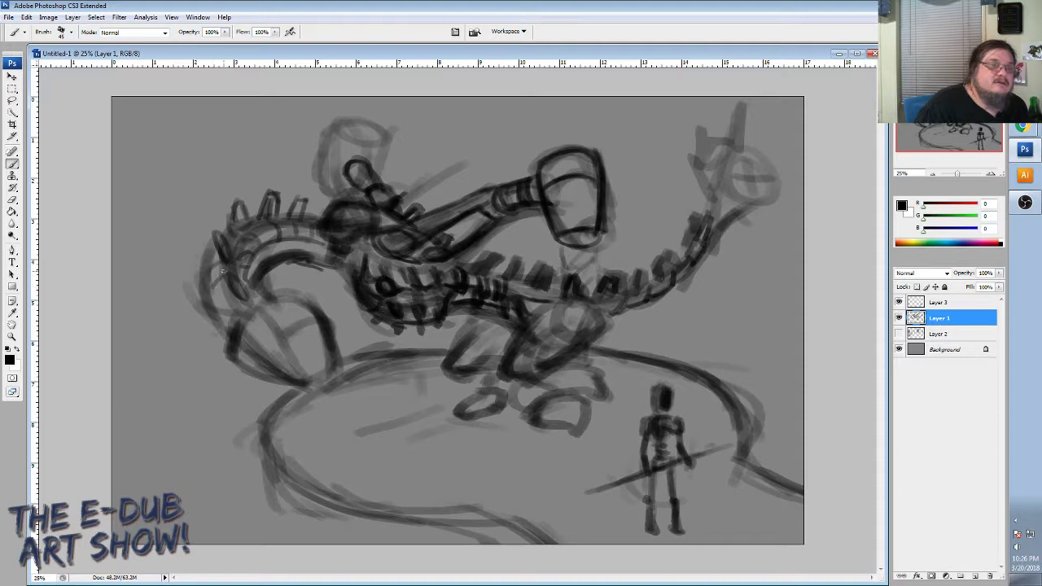
Darken the lowered head's contour, sketch a curved toothed mouth inside it, and add small horns on its crown.
{"action": "mouse_move", "coordinate": [241, 352]}
{"action": "left_mouse_down"}
{"action": "mouse_move", "coordinate": [266, 308]}
{"action": "mouse_move", "coordinate": [250, 320]}
{"action": "mouse_move", "coordinate": [290, 305]}
{"action": "left_mouse_up"}
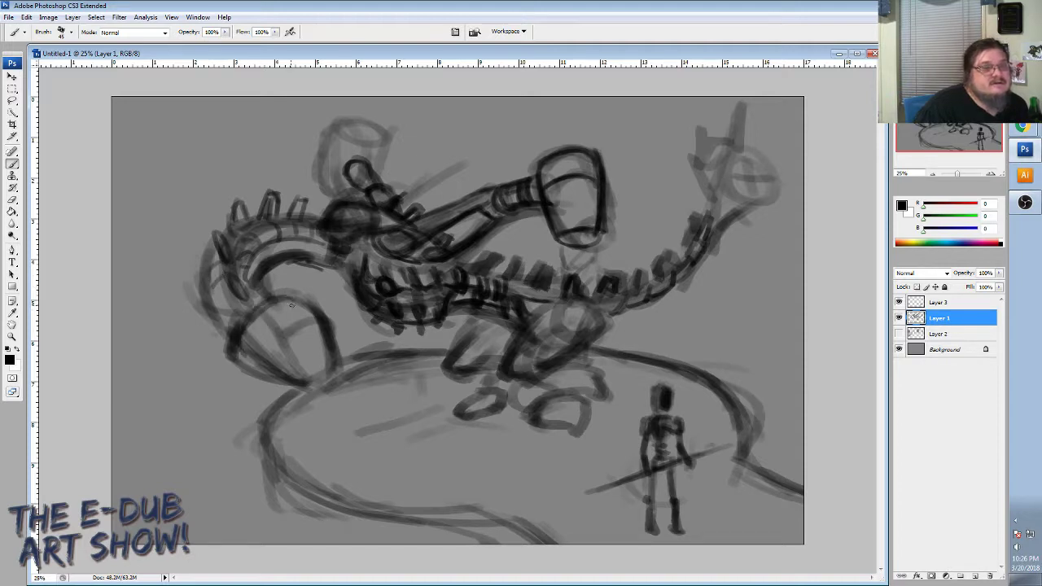
{"action": "mouse_move", "coordinate": [254, 346]}
{"action": "left_mouse_down"}
{"action": "mouse_move", "coordinate": [287, 364]}
{"action": "mouse_move", "coordinate": [321, 325]}
{"action": "mouse_move", "coordinate": [274, 357]}
{"action": "mouse_move", "coordinate": [269, 343]}
{"action": "mouse_move", "coordinate": [289, 359]}
{"action": "mouse_move", "coordinate": [266, 333]}
{"action": "mouse_move", "coordinate": [278, 342]}
{"action": "mouse_move", "coordinate": [269, 349]}
{"action": "mouse_move", "coordinate": [274, 339]}
{"action": "mouse_move", "coordinate": [286, 357]}
{"action": "mouse_move", "coordinate": [267, 326]}
{"action": "mouse_move", "coordinate": [269, 360]}
{"action": "mouse_move", "coordinate": [270, 351]}
{"action": "mouse_move", "coordinate": [320, 389]}
{"action": "left_mouse_up"}
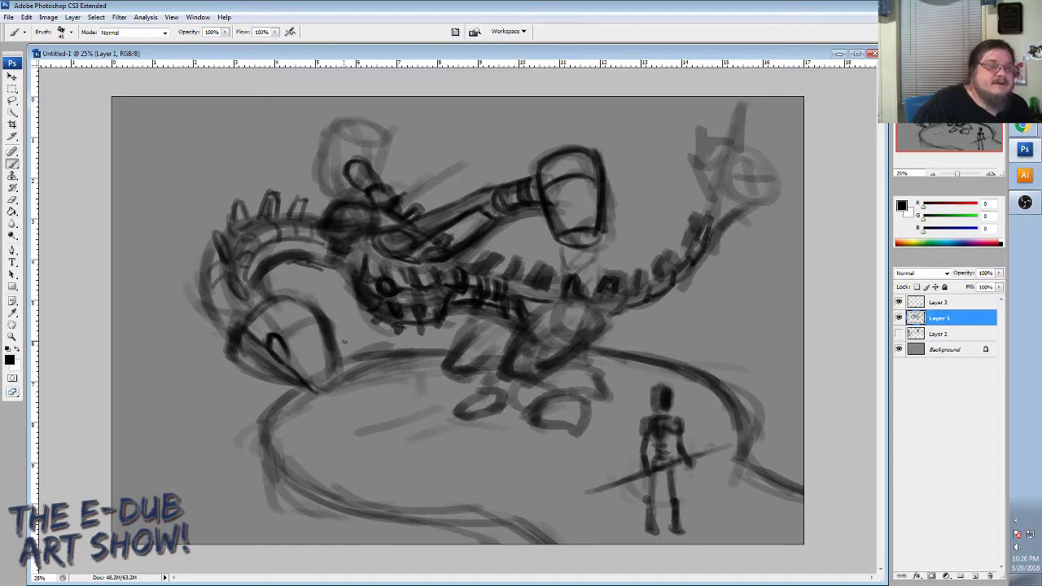
{"action": "mouse_move", "coordinate": [329, 327]}
{"action": "left_mouse_down"}
{"action": "mouse_move", "coordinate": [345, 376]}
{"action": "mouse_move", "coordinate": [324, 391]}
{"action": "mouse_move", "coordinate": [332, 393]}
{"action": "left_mouse_up"}
{"action": "mouse_move", "coordinate": [338, 356]}
{"action": "left_mouse_down"}
{"action": "mouse_move", "coordinate": [344, 384]}
{"action": "mouse_move", "coordinate": [334, 378]}
{"action": "left_mouse_up"}
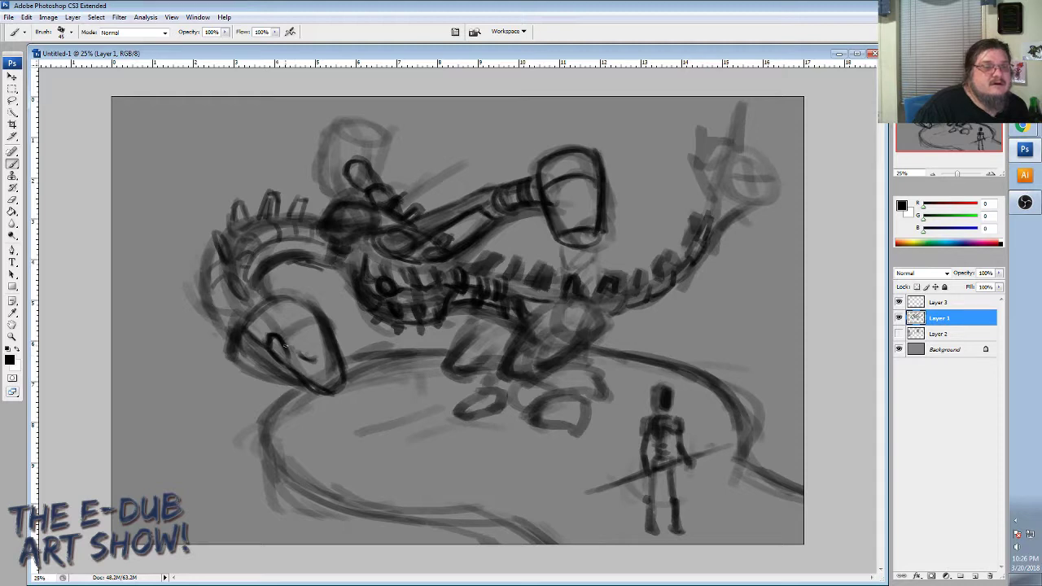
{"action": "mouse_move", "coordinate": [283, 343]}
{"action": "left_mouse_down"}
{"action": "mouse_move", "coordinate": [308, 359]}
{"action": "mouse_move", "coordinate": [329, 342]}
{"action": "mouse_move", "coordinate": [320, 359]}
{"action": "mouse_move", "coordinate": [329, 345]}
{"action": "mouse_move", "coordinate": [294, 362]}
{"action": "mouse_move", "coordinate": [281, 353]}
{"action": "mouse_move", "coordinate": [293, 361]}
{"action": "mouse_move", "coordinate": [314, 352]}
{"action": "mouse_move", "coordinate": [286, 370]}
{"action": "mouse_move", "coordinate": [299, 374]}
{"action": "mouse_move", "coordinate": [281, 342]}
{"action": "mouse_move", "coordinate": [303, 365]}
{"action": "mouse_move", "coordinate": [323, 361]}
{"action": "mouse_move", "coordinate": [294, 359]}
{"action": "mouse_move", "coordinate": [325, 381]}
{"action": "mouse_move", "coordinate": [306, 371]}
{"action": "mouse_move", "coordinate": [327, 373]}
{"action": "mouse_move", "coordinate": [315, 372]}
{"action": "mouse_move", "coordinate": [335, 359]}
{"action": "mouse_move", "coordinate": [309, 368]}
{"action": "left_mouse_up"}
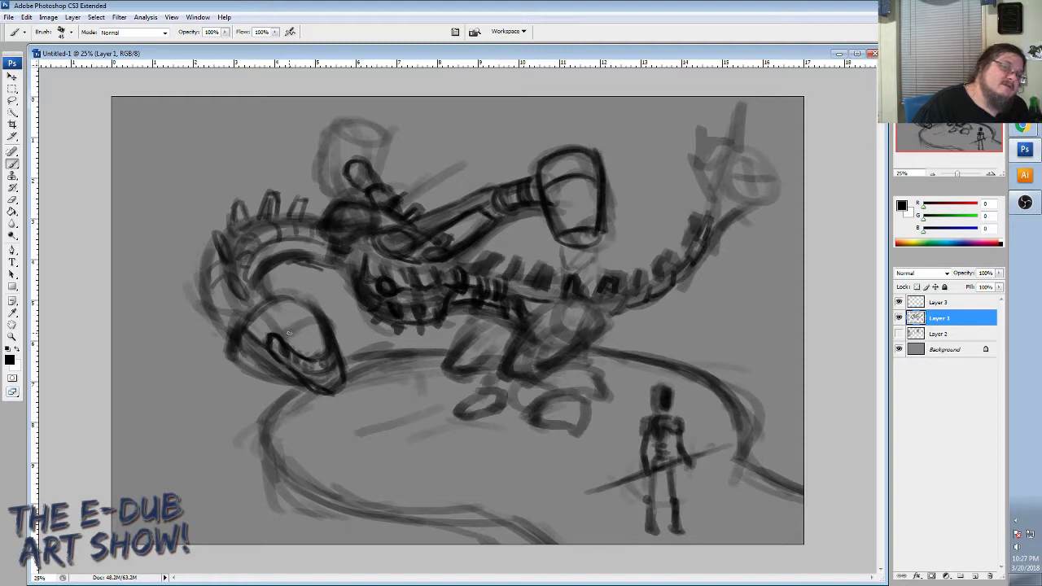
{"action": "mouse_move", "coordinate": [261, 305]}
{"action": "left_mouse_down"}
{"action": "mouse_move", "coordinate": [232, 326]}
{"action": "mouse_move", "coordinate": [305, 290]}
{"action": "mouse_move", "coordinate": [308, 310]}
{"action": "mouse_move", "coordinate": [268, 306]}
{"action": "mouse_move", "coordinate": [288, 290]}
{"action": "mouse_move", "coordinate": [283, 275]}
{"action": "mouse_move", "coordinate": [295, 283]}
{"action": "mouse_move", "coordinate": [288, 291]}
{"action": "mouse_move", "coordinate": [228, 314]}
{"action": "mouse_move", "coordinate": [239, 323]}
{"action": "mouse_move", "coordinate": [227, 311]}
{"action": "mouse_move", "coordinate": [247, 312]}
{"action": "mouse_move", "coordinate": [342, 393]}
{"action": "left_mouse_up"}
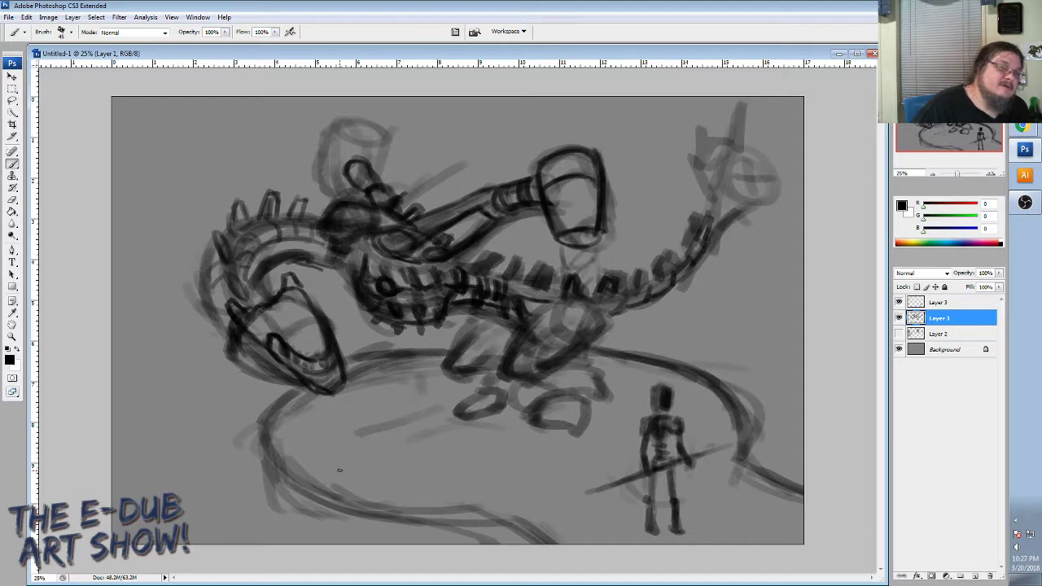
Erase the details inside the head, then redraw its right contour and outline a lower jaw on its left side.
{"action": "mouse_move", "coordinate": [294, 340]}
{"action": "left_mouse_down"}
{"action": "mouse_move", "coordinate": [323, 363]}
{"action": "mouse_move", "coordinate": [296, 319]}
{"action": "mouse_move", "coordinate": [283, 339]}
{"action": "mouse_move", "coordinate": [298, 335]}
{"action": "mouse_move", "coordinate": [300, 319]}
{"action": "mouse_move", "coordinate": [333, 313]}
{"action": "mouse_move", "coordinate": [321, 300]}
{"action": "mouse_move", "coordinate": [341, 351]}
{"action": "left_mouse_up"}
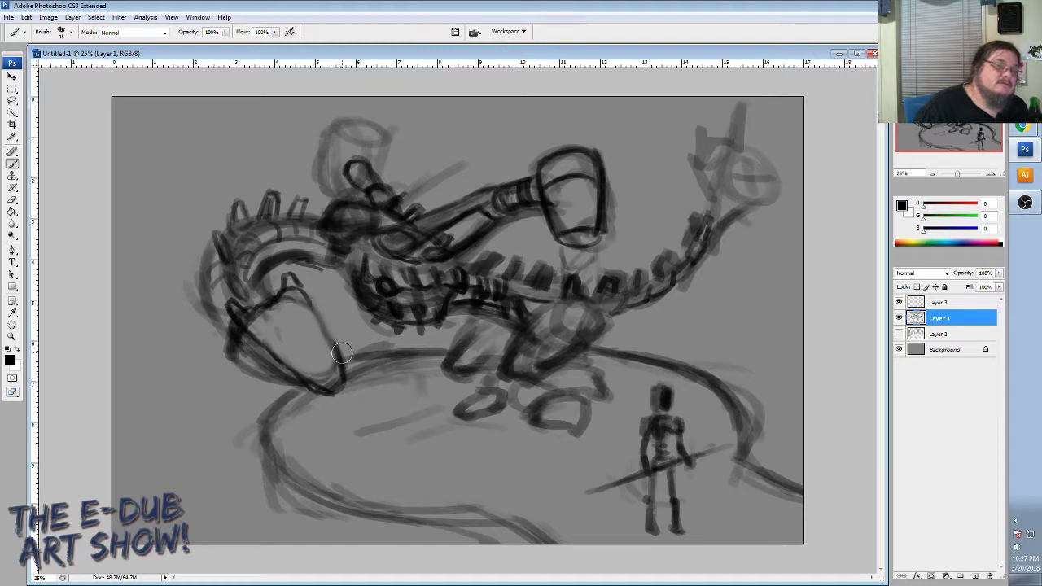
{"action": "mouse_move", "coordinate": [302, 290]}
{"action": "left_mouse_down"}
{"action": "mouse_move", "coordinate": [325, 314]}
{"action": "mouse_move", "coordinate": [345, 371]}
{"action": "left_mouse_up"}
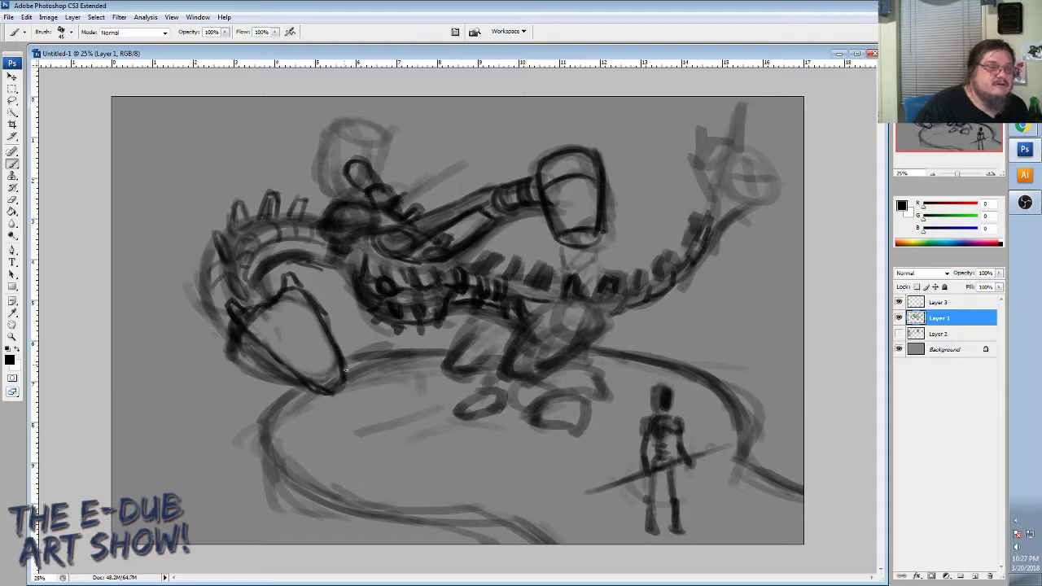
{"action": "mouse_move", "coordinate": [235, 325]}
{"action": "left_mouse_down"}
{"action": "mouse_move", "coordinate": [234, 361]}
{"action": "mouse_move", "coordinate": [244, 350]}
{"action": "mouse_move", "coordinate": [251, 368]}
{"action": "mouse_move", "coordinate": [298, 400]}
{"action": "left_mouse_up"}
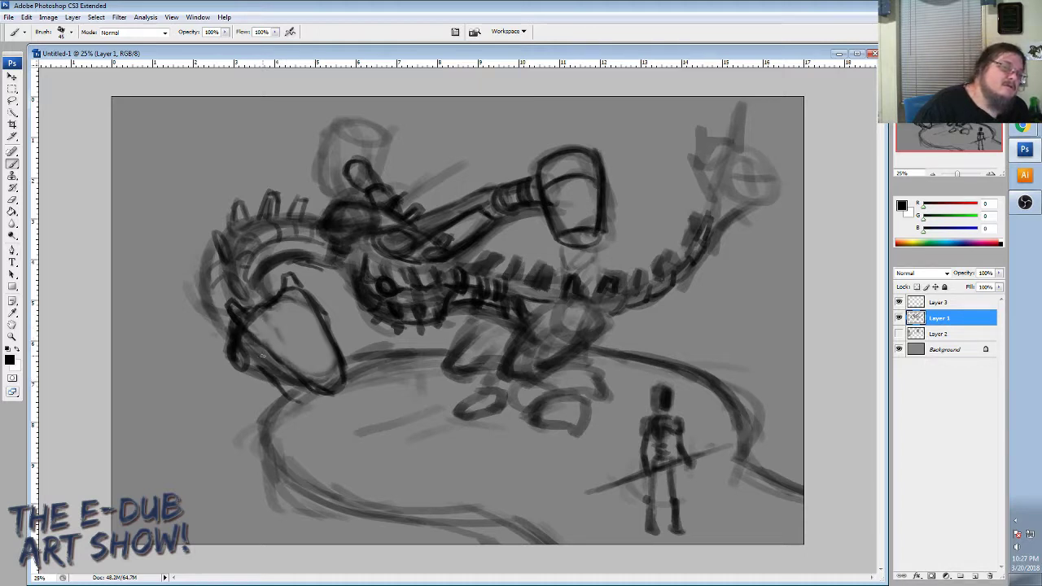
Draw a rounded brow plate with a curved band across the head, a long side ridge and a mark at the snout tip.
{"action": "mouse_move", "coordinate": [249, 344]}
{"action": "left_mouse_down"}
{"action": "mouse_move", "coordinate": [291, 355]}
{"action": "mouse_move", "coordinate": [282, 337]}
{"action": "mouse_move", "coordinate": [289, 366]}
{"action": "left_mouse_up"}
{"action": "mouse_move", "coordinate": [278, 329]}
{"action": "left_mouse_down"}
{"action": "mouse_move", "coordinate": [286, 358]}
{"action": "mouse_move", "coordinate": [324, 382]}
{"action": "mouse_move", "coordinate": [275, 361]}
{"action": "mouse_move", "coordinate": [326, 389]}
{"action": "mouse_move", "coordinate": [293, 352]}
{"action": "mouse_move", "coordinate": [333, 383]}
{"action": "left_mouse_up"}
{"action": "mouse_move", "coordinate": [300, 307]}
{"action": "left_mouse_down"}
{"action": "mouse_move", "coordinate": [309, 293]}
{"action": "mouse_move", "coordinate": [337, 371]}
{"action": "mouse_move", "coordinate": [317, 324]}
{"action": "mouse_move", "coordinate": [290, 352]}
{"action": "mouse_move", "coordinate": [321, 327]}
{"action": "mouse_move", "coordinate": [303, 340]}
{"action": "mouse_move", "coordinate": [311, 323]}
{"action": "mouse_move", "coordinate": [291, 350]}
{"action": "mouse_move", "coordinate": [317, 335]}
{"action": "left_mouse_up"}
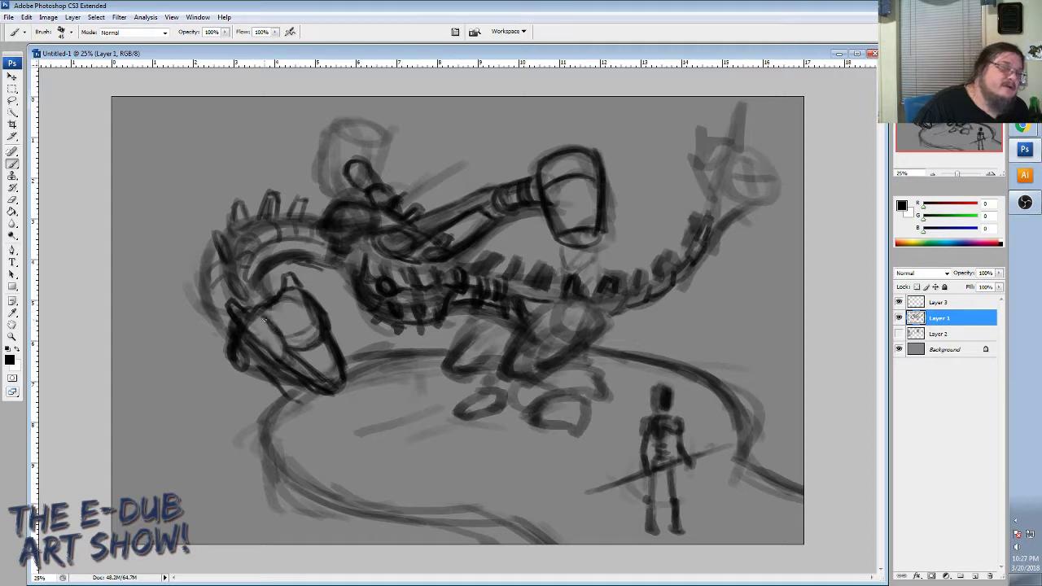
{"action": "mouse_move", "coordinate": [264, 320]}
{"action": "left_mouse_down"}
{"action": "mouse_move", "coordinate": [291, 336]}
{"action": "mouse_move", "coordinate": [315, 314]}
{"action": "mouse_move", "coordinate": [290, 350]}
{"action": "mouse_move", "coordinate": [324, 334]}
{"action": "left_mouse_up"}
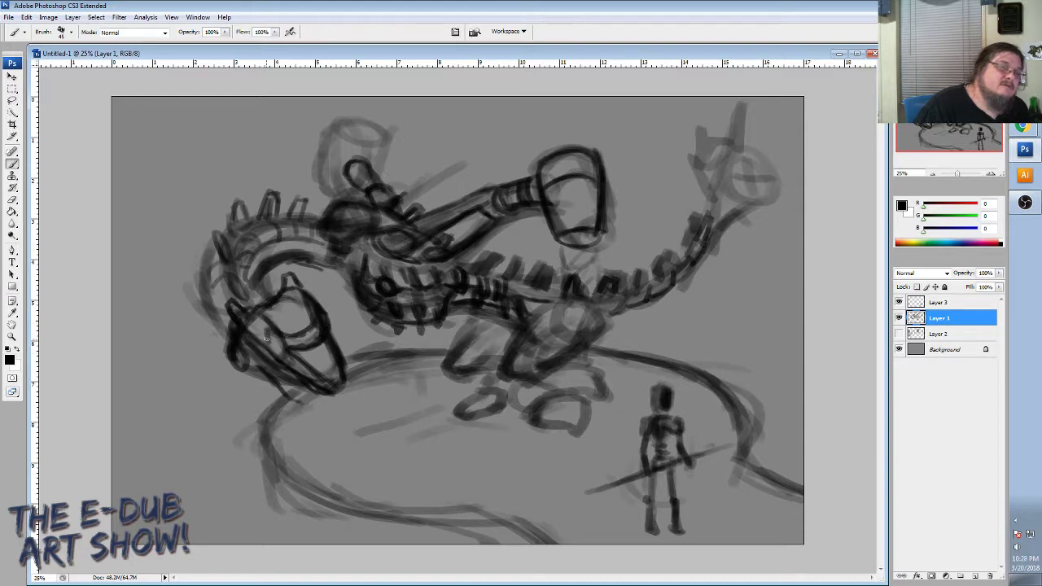
{"action": "left_click_drag", "start_coordinate": [265, 337], "coordinate": [315, 375]}
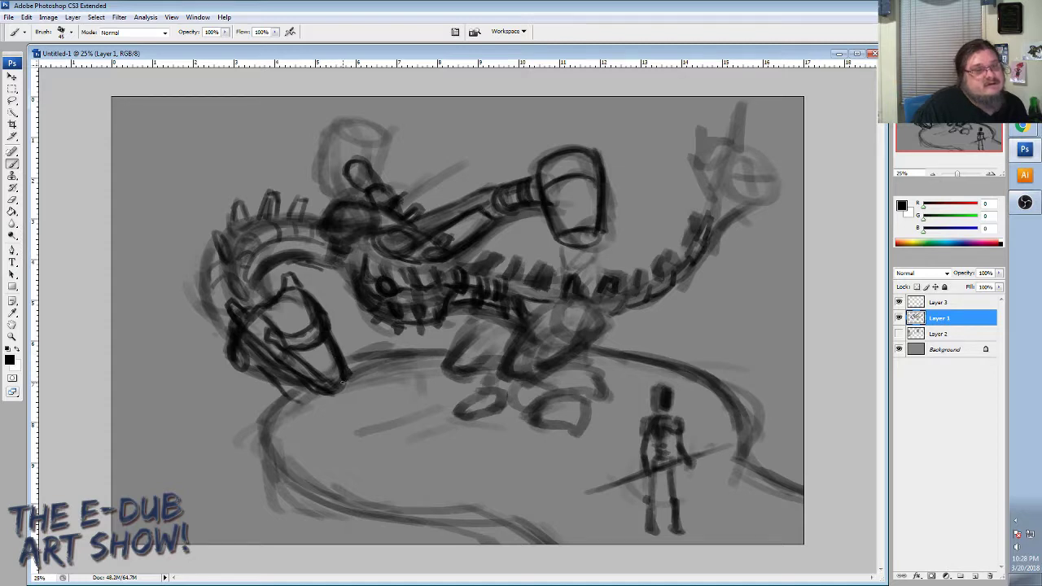
{"action": "left_click_drag", "start_coordinate": [321, 375], "coordinate": [335, 380]}
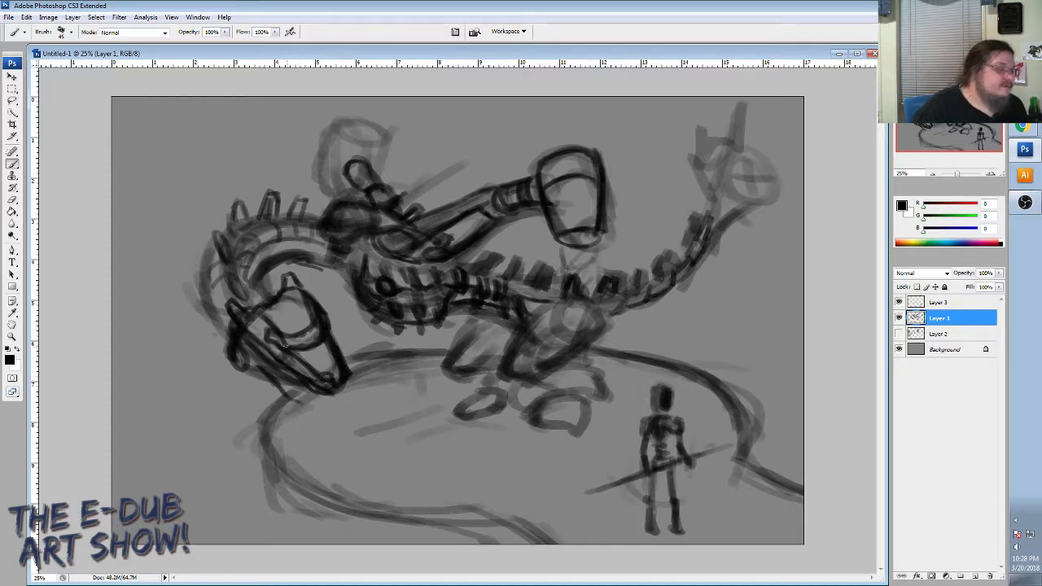
Darken the lower jaw with dense strokes along the head's left side, and sketch a faint oval on the ledge below.
{"action": "mouse_move", "coordinate": [259, 368]}
{"action": "left_mouse_down"}
{"action": "mouse_move", "coordinate": [244, 366]}
{"action": "mouse_move", "coordinate": [300, 389]}
{"action": "left_mouse_up"}
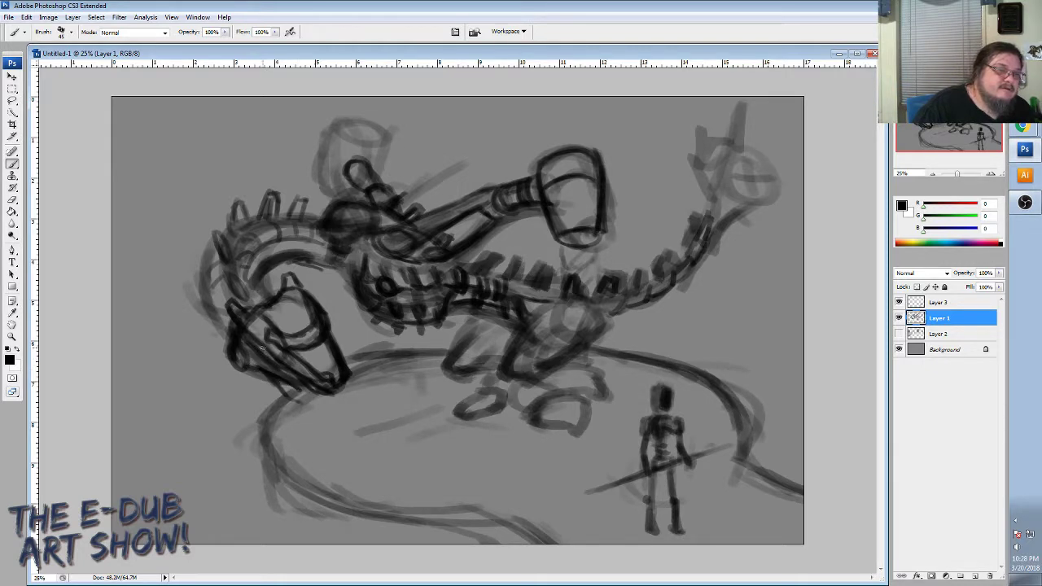
{"action": "left_click_drag", "start_coordinate": [261, 348], "coordinate": [279, 368]}
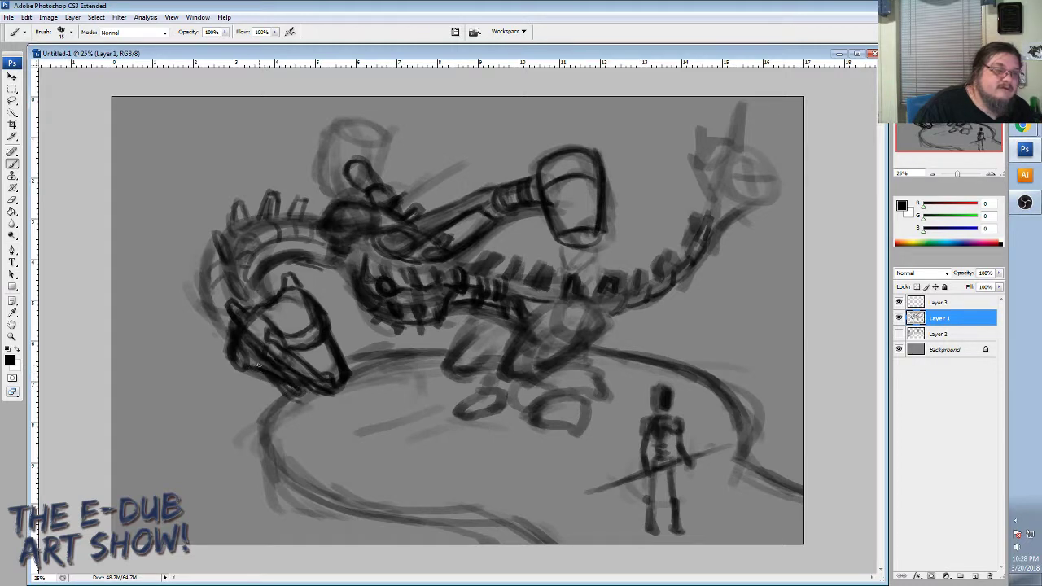
{"action": "mouse_move", "coordinate": [258, 363]}
{"action": "left_mouse_down"}
{"action": "mouse_move", "coordinate": [287, 400]}
{"action": "mouse_move", "coordinate": [303, 389]}
{"action": "mouse_move", "coordinate": [257, 368]}
{"action": "mouse_move", "coordinate": [327, 439]}
{"action": "mouse_move", "coordinate": [300, 444]}
{"action": "left_mouse_up"}
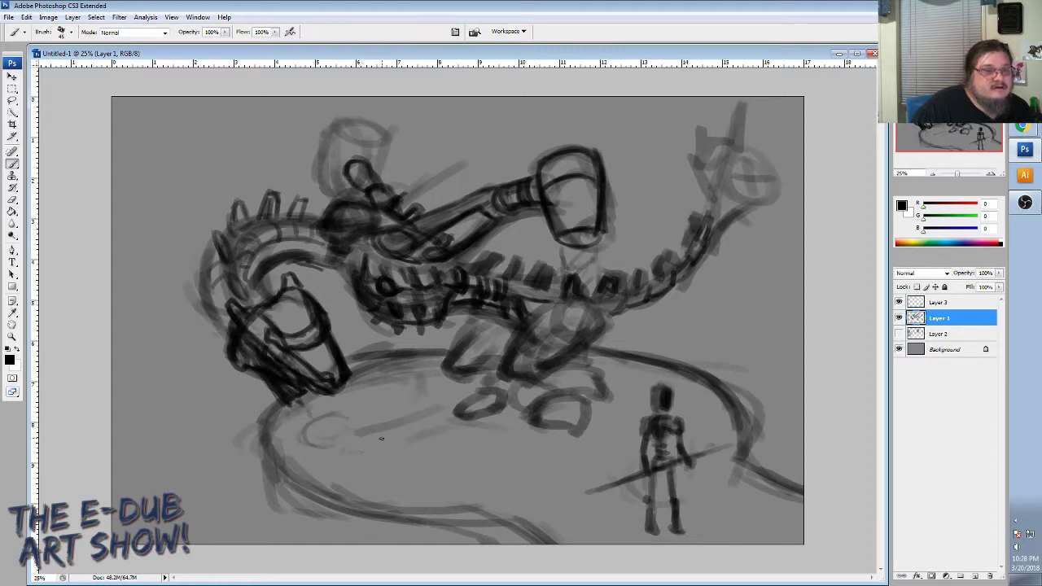
Sketch faint flat shapes, crack lines and upright strokes across the ledge surface beneath the creature.
{"action": "left_click_drag", "start_coordinate": [407, 417], "coordinate": [437, 402]}
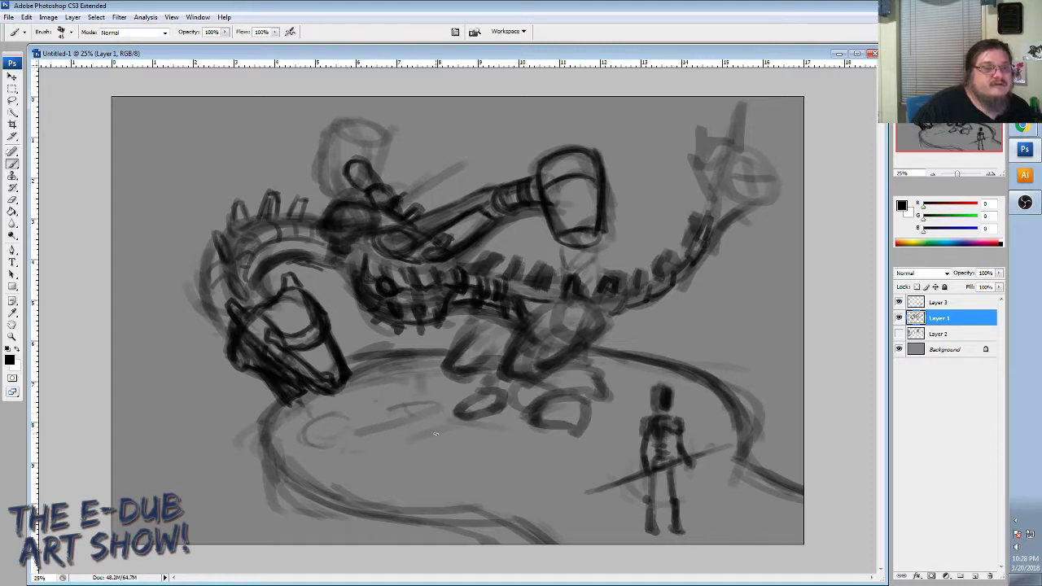
{"action": "left_click_drag", "start_coordinate": [407, 440], "coordinate": [480, 434]}
{"action": "left_click_drag", "start_coordinate": [638, 406], "coordinate": [627, 410]}
{"action": "left_click_drag", "start_coordinate": [631, 379], "coordinate": [636, 383]}
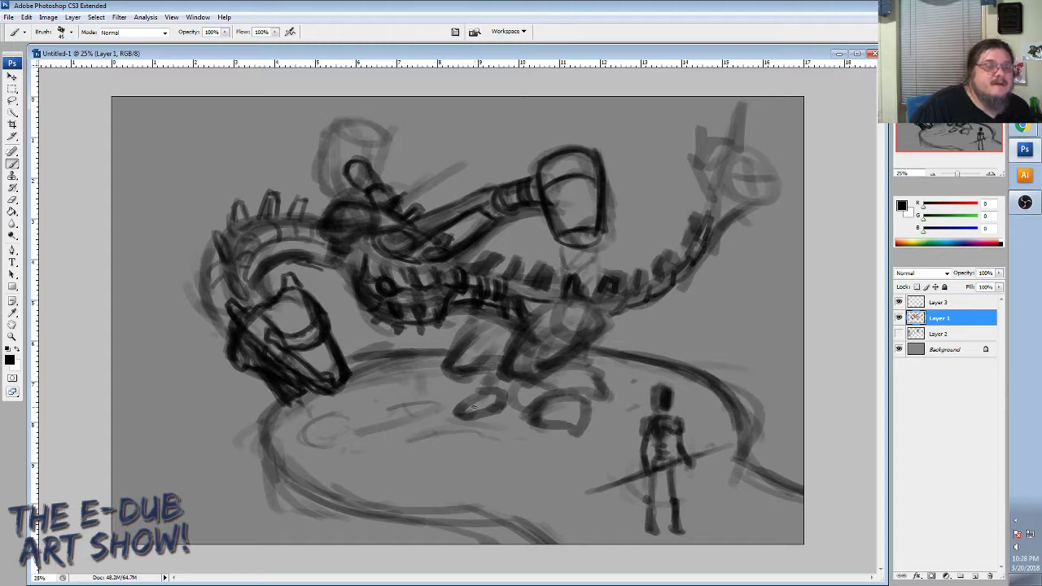
{"action": "mouse_move", "coordinate": [388, 357]}
{"action": "left_mouse_down"}
{"action": "mouse_move", "coordinate": [385, 406]}
{"action": "mouse_move", "coordinate": [415, 439]}
{"action": "left_mouse_up"}
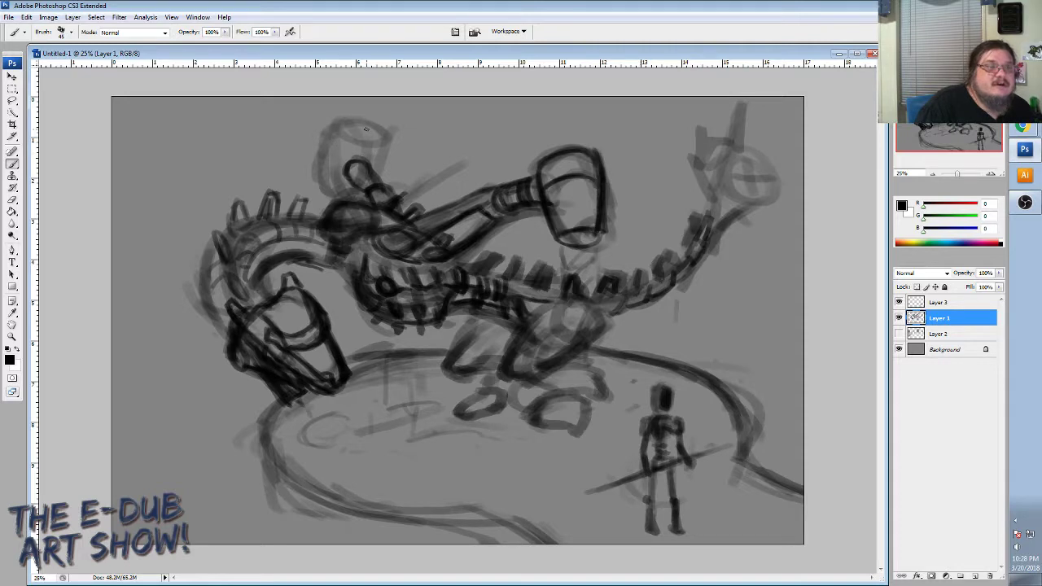
Darken the left pod's cylinder outline, elliptical top with a small inner circle, and the band below its rim.
{"action": "mouse_move", "coordinate": [355, 142]}
{"action": "left_mouse_down"}
{"action": "mouse_move", "coordinate": [379, 146]}
{"action": "mouse_move", "coordinate": [342, 124]}
{"action": "mouse_move", "coordinate": [384, 128]}
{"action": "mouse_move", "coordinate": [372, 144]}
{"action": "mouse_move", "coordinate": [342, 131]}
{"action": "mouse_move", "coordinate": [361, 146]}
{"action": "mouse_move", "coordinate": [335, 131]}
{"action": "mouse_move", "coordinate": [360, 143]}
{"action": "mouse_move", "coordinate": [391, 137]}
{"action": "mouse_move", "coordinate": [375, 121]}
{"action": "mouse_move", "coordinate": [325, 131]}
{"action": "mouse_move", "coordinate": [362, 125]}
{"action": "mouse_move", "coordinate": [342, 133]}
{"action": "mouse_move", "coordinate": [371, 140]}
{"action": "mouse_move", "coordinate": [373, 127]}
{"action": "mouse_move", "coordinate": [349, 121]}
{"action": "mouse_move", "coordinate": [378, 116]}
{"action": "left_mouse_up"}
{"action": "mouse_move", "coordinate": [324, 147]}
{"action": "left_mouse_down"}
{"action": "mouse_move", "coordinate": [325, 129]}
{"action": "mouse_move", "coordinate": [318, 155]}
{"action": "mouse_move", "coordinate": [337, 166]}
{"action": "mouse_move", "coordinate": [394, 152]}
{"action": "mouse_move", "coordinate": [326, 174]}
{"action": "mouse_move", "coordinate": [325, 192]}
{"action": "mouse_move", "coordinate": [344, 199]}
{"action": "left_mouse_up"}
{"action": "left_click_drag", "start_coordinate": [382, 169], "coordinate": [381, 185]}
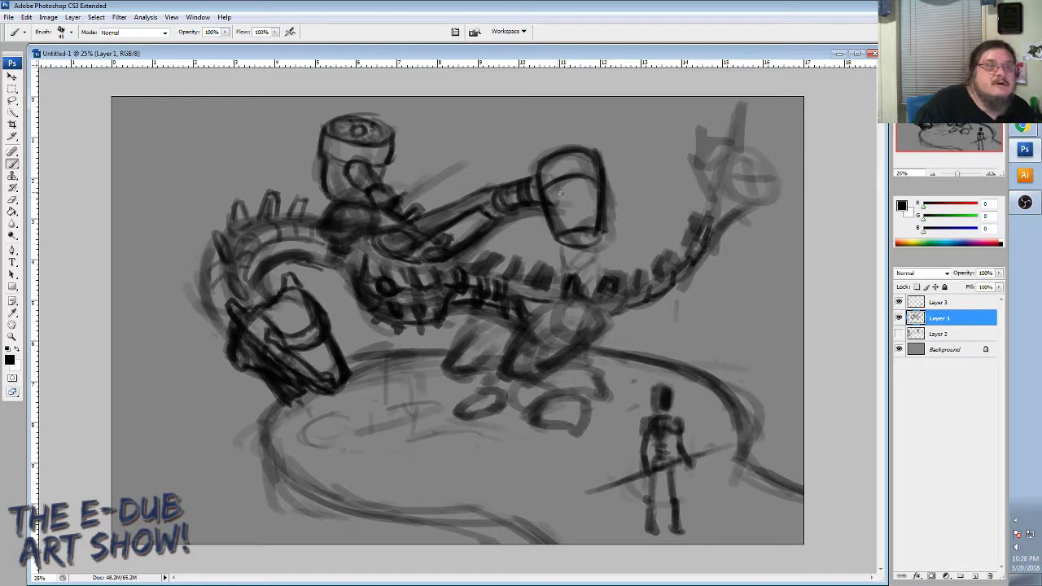
Thicken the right pod's cap rim and outer side, and add a short vertical bar on its face.
{"action": "mouse_move", "coordinate": [537, 163]}
{"action": "left_mouse_down"}
{"action": "mouse_move", "coordinate": [537, 195]}
{"action": "mouse_move", "coordinate": [597, 181]}
{"action": "mouse_move", "coordinate": [607, 163]}
{"action": "mouse_move", "coordinate": [606, 185]}
{"action": "left_mouse_up"}
{"action": "left_click_drag", "start_coordinate": [598, 174], "coordinate": [602, 153]}
{"action": "left_click_drag", "start_coordinate": [602, 192], "coordinate": [597, 225]}
{"action": "mouse_move", "coordinate": [566, 176]}
{"action": "left_mouse_down"}
{"action": "mouse_move", "coordinate": [566, 210]}
{"action": "mouse_move", "coordinate": [566, 177]}
{"action": "mouse_move", "coordinate": [568, 202]}
{"action": "left_mouse_up"}
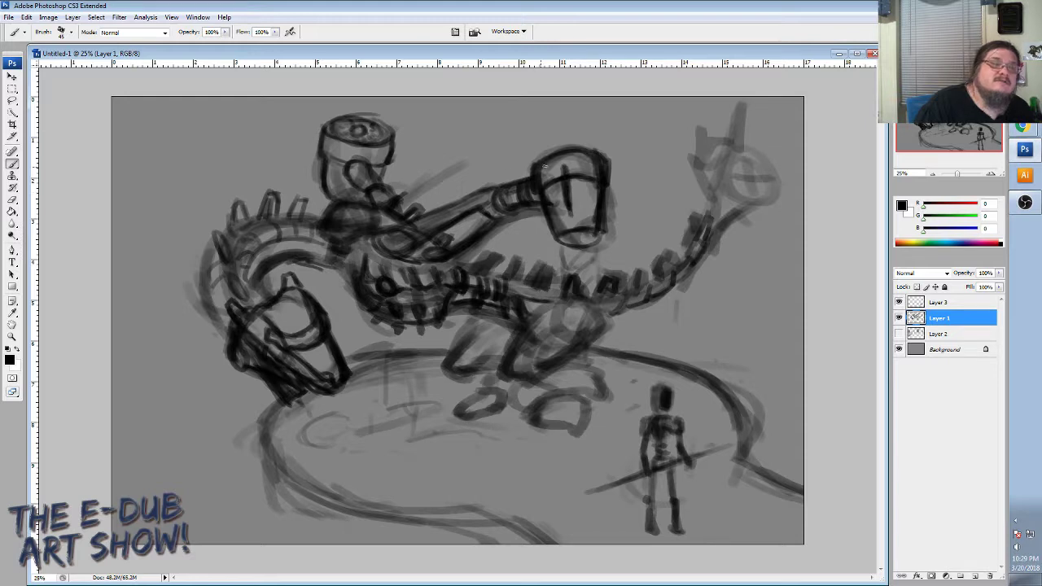
Shade the left pod's outer side and base, and darken the round shoulder joint beneath it.
{"action": "left_click_drag", "start_coordinate": [328, 148], "coordinate": [332, 188]}
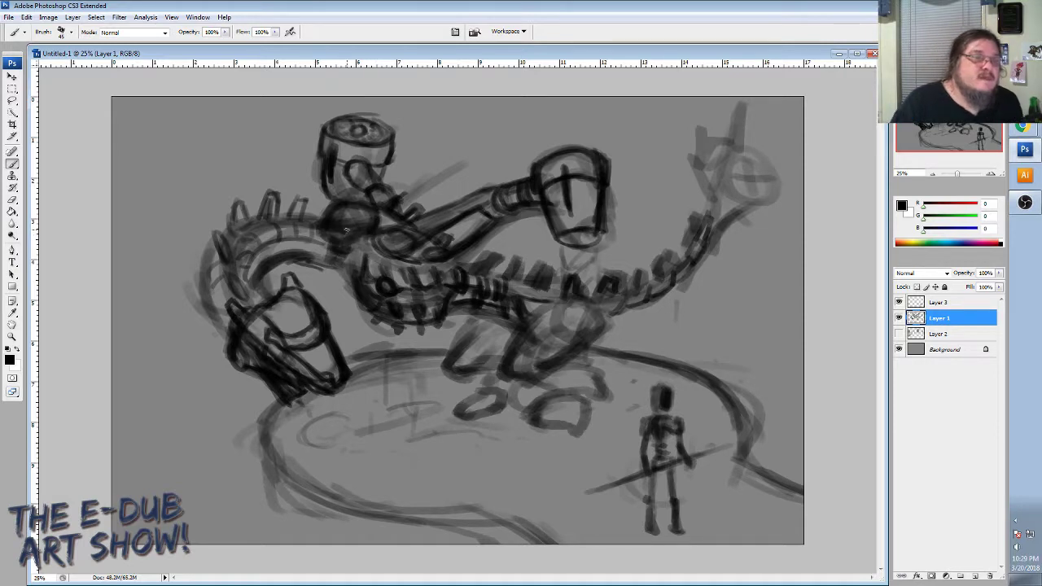
{"action": "mouse_move", "coordinate": [346, 229]}
{"action": "left_mouse_down"}
{"action": "mouse_move", "coordinate": [364, 231]}
{"action": "mouse_move", "coordinate": [350, 241]}
{"action": "mouse_move", "coordinate": [359, 238]}
{"action": "left_mouse_up"}
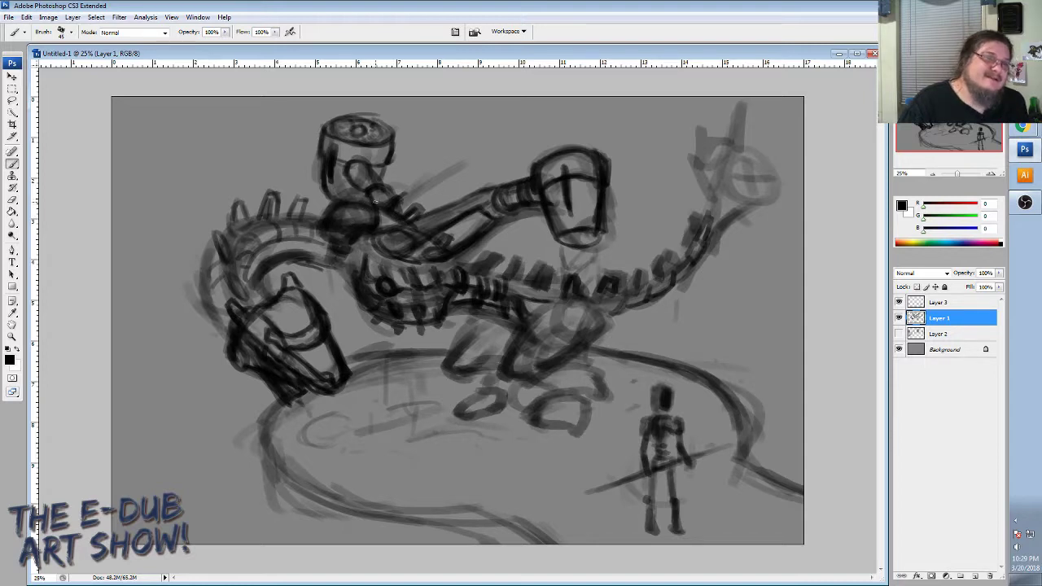
{"action": "mouse_move", "coordinate": [361, 218]}
{"action": "left_mouse_down"}
{"action": "mouse_move", "coordinate": [373, 212]}
{"action": "mouse_move", "coordinate": [355, 183]}
{"action": "mouse_move", "coordinate": [334, 186]}
{"action": "mouse_move", "coordinate": [347, 173]}
{"action": "mouse_move", "coordinate": [353, 186]}
{"action": "mouse_move", "coordinate": [324, 200]}
{"action": "mouse_move", "coordinate": [353, 199]}
{"action": "mouse_move", "coordinate": [326, 202]}
{"action": "mouse_move", "coordinate": [333, 180]}
{"action": "left_mouse_up"}
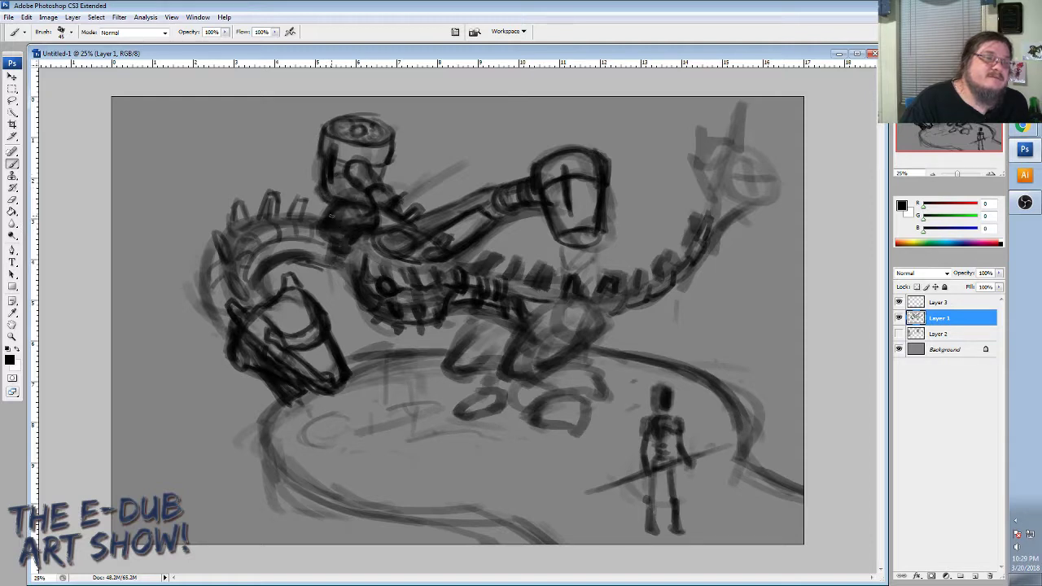
{"action": "mouse_move", "coordinate": [321, 229]}
{"action": "left_mouse_down"}
{"action": "mouse_move", "coordinate": [330, 212]}
{"action": "mouse_move", "coordinate": [344, 234]}
{"action": "left_mouse_up"}
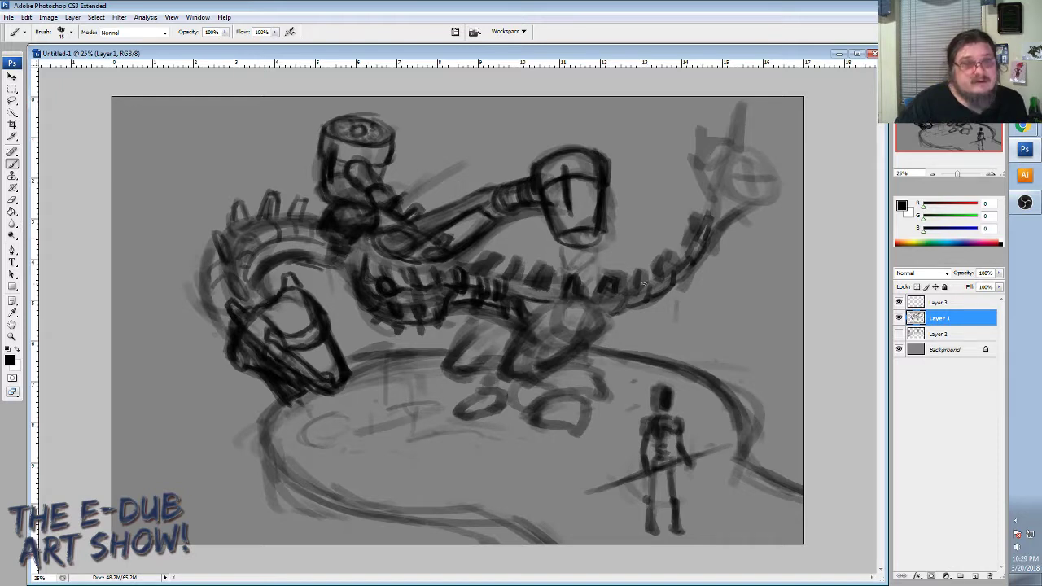
Draw a dark oval hip joint on the near leg, and darken the right arm's underside and the base of its pod.
{"action": "left_click", "coordinate": [898, 334]}
{"action": "left_click", "coordinate": [898, 333]}
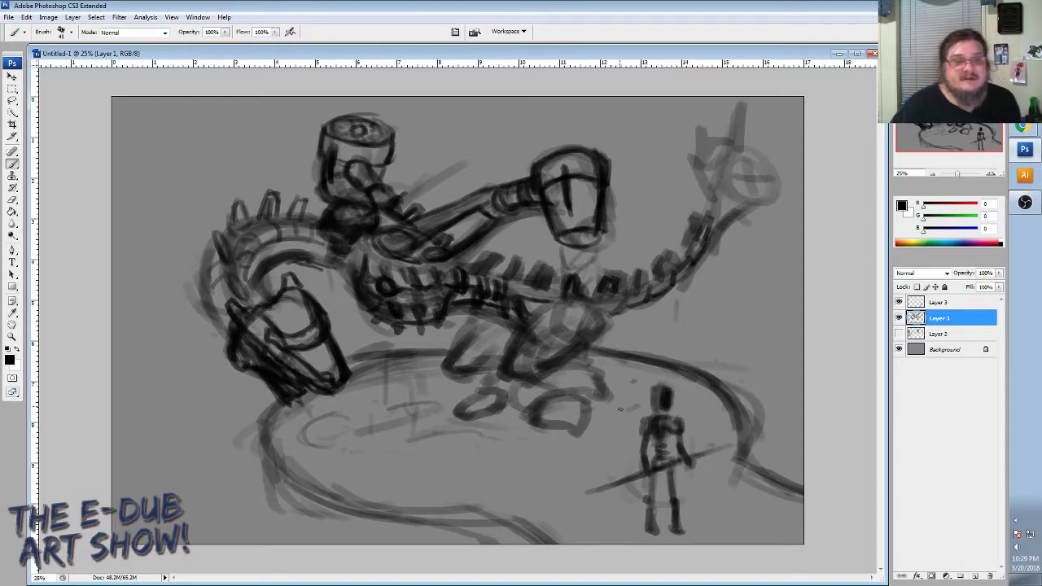
{"action": "mouse_move", "coordinate": [561, 312]}
{"action": "left_mouse_down"}
{"action": "mouse_move", "coordinate": [589, 325]}
{"action": "mouse_move", "coordinate": [563, 314]}
{"action": "mouse_move", "coordinate": [529, 329]}
{"action": "left_mouse_up"}
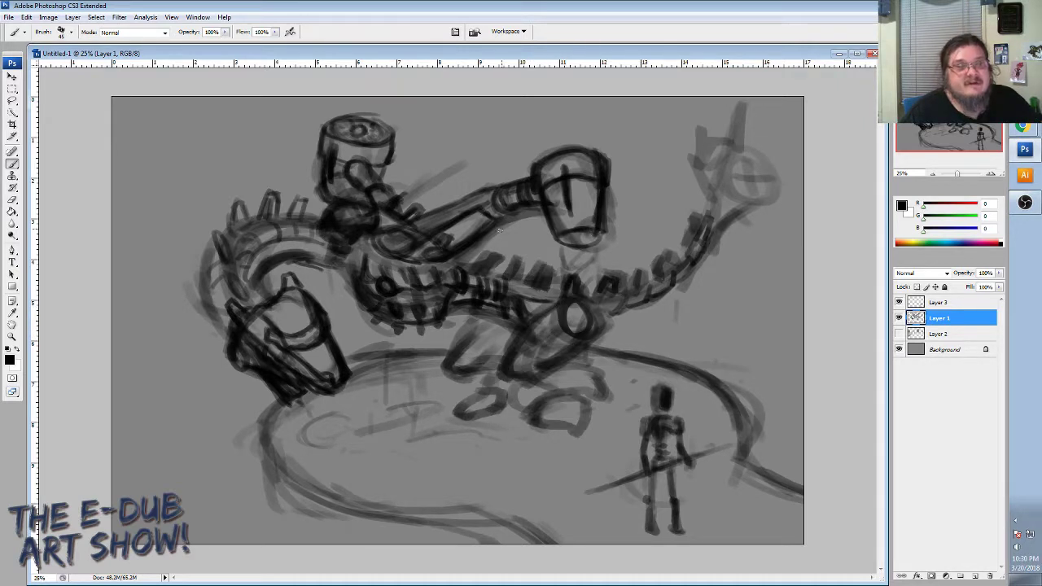
{"action": "left_click_drag", "start_coordinate": [486, 217], "coordinate": [433, 247]}
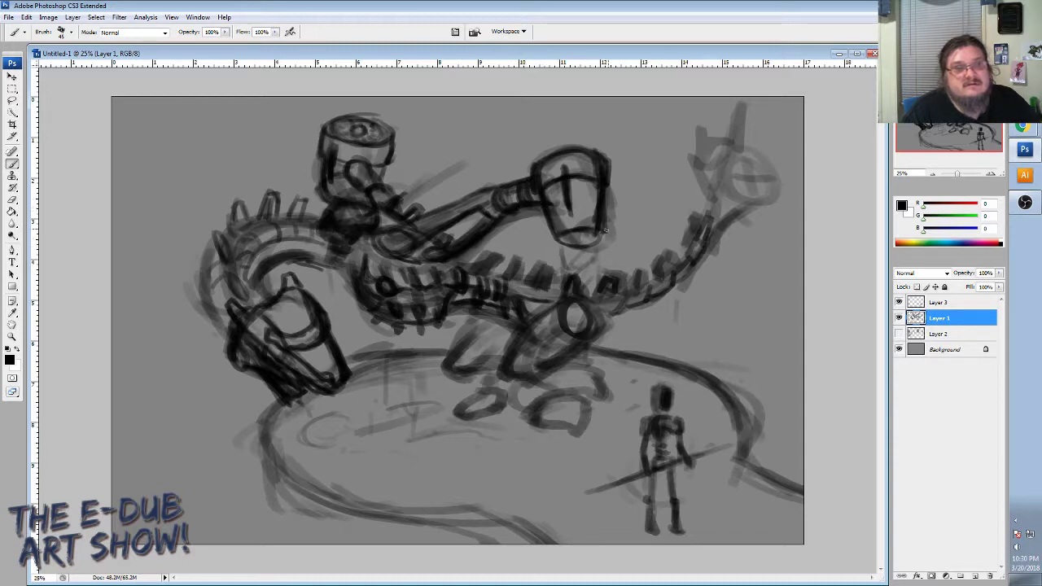
{"action": "mouse_move", "coordinate": [541, 208]}
{"action": "left_mouse_down"}
{"action": "mouse_move", "coordinate": [552, 240]}
{"action": "mouse_move", "coordinate": [575, 246]}
{"action": "mouse_move", "coordinate": [592, 239]}
{"action": "mouse_move", "coordinate": [552, 232]}
{"action": "mouse_move", "coordinate": [597, 232]}
{"action": "mouse_move", "coordinate": [588, 239]}
{"action": "left_mouse_up"}
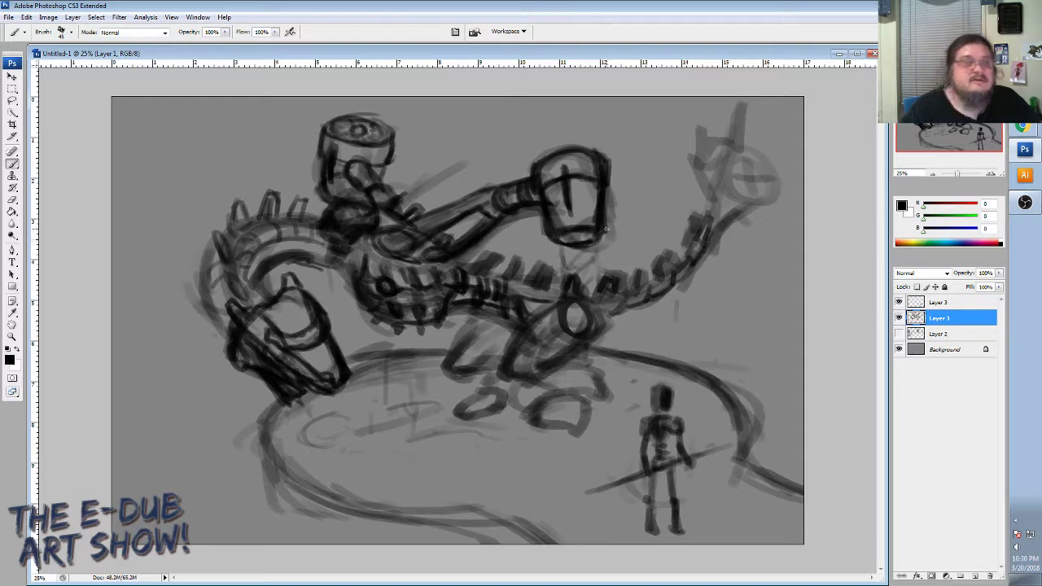
Define the near leg with a round knee joint, dark shin, circular ankle and clawed toes.
{"action": "mouse_move", "coordinate": [555, 335]}
{"action": "left_mouse_down"}
{"action": "mouse_move", "coordinate": [511, 380]}
{"action": "mouse_move", "coordinate": [533, 376]}
{"action": "mouse_move", "coordinate": [513, 350]}
{"action": "mouse_move", "coordinate": [529, 384]}
{"action": "mouse_move", "coordinate": [535, 379]}
{"action": "mouse_move", "coordinate": [504, 375]}
{"action": "mouse_move", "coordinate": [536, 371]}
{"action": "mouse_move", "coordinate": [513, 358]}
{"action": "mouse_move", "coordinate": [544, 392]}
{"action": "mouse_move", "coordinate": [547, 376]}
{"action": "mouse_move", "coordinate": [522, 380]}
{"action": "mouse_move", "coordinate": [555, 369]}
{"action": "mouse_move", "coordinate": [532, 368]}
{"action": "mouse_move", "coordinate": [566, 352]}
{"action": "mouse_move", "coordinate": [535, 360]}
{"action": "mouse_move", "coordinate": [590, 338]}
{"action": "mouse_move", "coordinate": [546, 350]}
{"action": "mouse_move", "coordinate": [565, 362]}
{"action": "mouse_move", "coordinate": [536, 368]}
{"action": "mouse_move", "coordinate": [571, 366]}
{"action": "mouse_move", "coordinate": [581, 390]}
{"action": "left_mouse_up"}
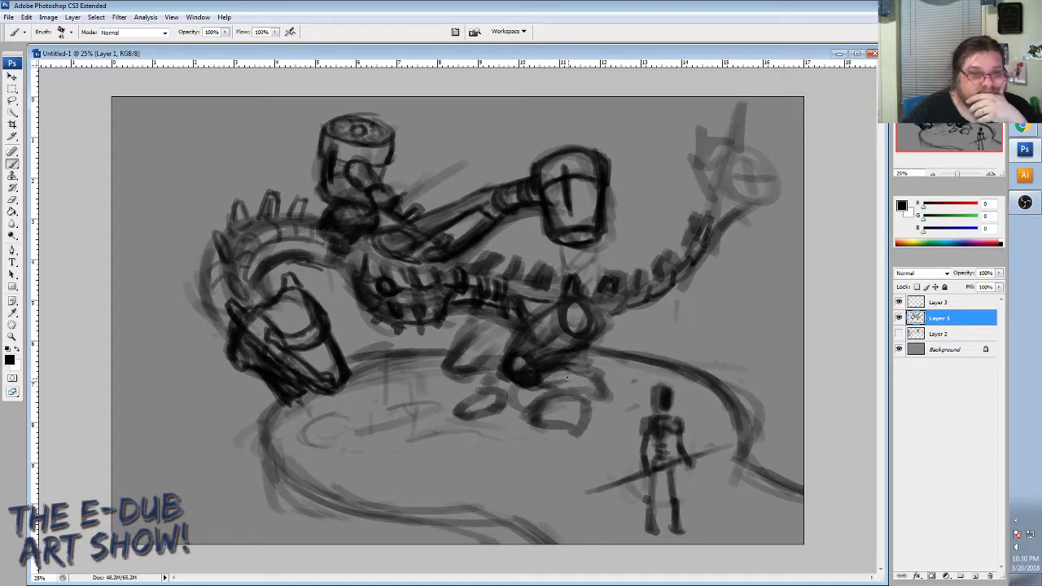
{"action": "mouse_move", "coordinate": [568, 378]}
{"action": "left_mouse_down"}
{"action": "mouse_move", "coordinate": [583, 383]}
{"action": "mouse_move", "coordinate": [576, 370]}
{"action": "mouse_move", "coordinate": [581, 389]}
{"action": "mouse_move", "coordinate": [563, 383]}
{"action": "mouse_move", "coordinate": [593, 394]}
{"action": "mouse_move", "coordinate": [576, 431]}
{"action": "left_mouse_up"}
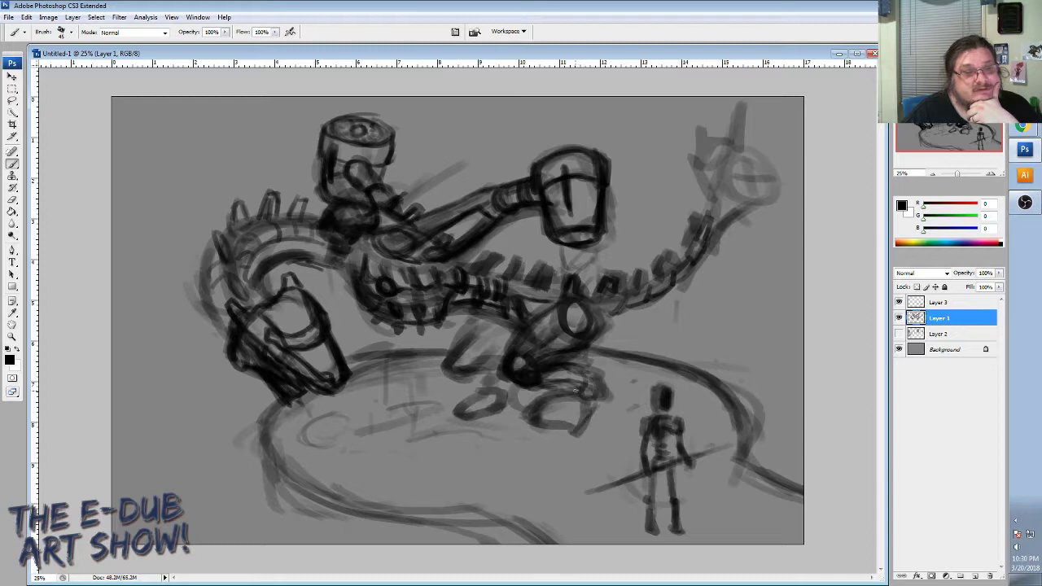
{"action": "mouse_move", "coordinate": [563, 396]}
{"action": "left_mouse_down"}
{"action": "mouse_move", "coordinate": [518, 420]}
{"action": "mouse_move", "coordinate": [594, 398]}
{"action": "mouse_move", "coordinate": [616, 403]}
{"action": "mouse_move", "coordinate": [597, 398]}
{"action": "mouse_move", "coordinate": [565, 431]}
{"action": "mouse_move", "coordinate": [594, 408]}
{"action": "mouse_move", "coordinate": [566, 429]}
{"action": "mouse_move", "coordinate": [546, 412]}
{"action": "mouse_move", "coordinate": [526, 423]}
{"action": "mouse_move", "coordinate": [543, 426]}
{"action": "mouse_move", "coordinate": [552, 412]}
{"action": "mouse_move", "coordinate": [553, 430]}
{"action": "mouse_move", "coordinate": [561, 409]}
{"action": "mouse_move", "coordinate": [533, 420]}
{"action": "mouse_move", "coordinate": [547, 414]}
{"action": "mouse_move", "coordinate": [561, 434]}
{"action": "mouse_move", "coordinate": [592, 409]}
{"action": "mouse_move", "coordinate": [560, 418]}
{"action": "mouse_move", "coordinate": [565, 410]}
{"action": "mouse_move", "coordinate": [553, 410]}
{"action": "mouse_move", "coordinate": [547, 420]}
{"action": "mouse_move", "coordinate": [583, 402]}
{"action": "mouse_move", "coordinate": [533, 412]}
{"action": "mouse_move", "coordinate": [579, 396]}
{"action": "mouse_move", "coordinate": [569, 418]}
{"action": "mouse_move", "coordinate": [592, 411]}
{"action": "mouse_move", "coordinate": [553, 424]}
{"action": "mouse_move", "coordinate": [482, 408]}
{"action": "mouse_move", "coordinate": [613, 400]}
{"action": "mouse_move", "coordinate": [573, 389]}
{"action": "mouse_move", "coordinate": [585, 377]}
{"action": "mouse_move", "coordinate": [585, 388]}
{"action": "mouse_move", "coordinate": [580, 369]}
{"action": "mouse_move", "coordinate": [539, 384]}
{"action": "mouse_move", "coordinate": [598, 374]}
{"action": "mouse_move", "coordinate": [549, 373]}
{"action": "left_mouse_up"}
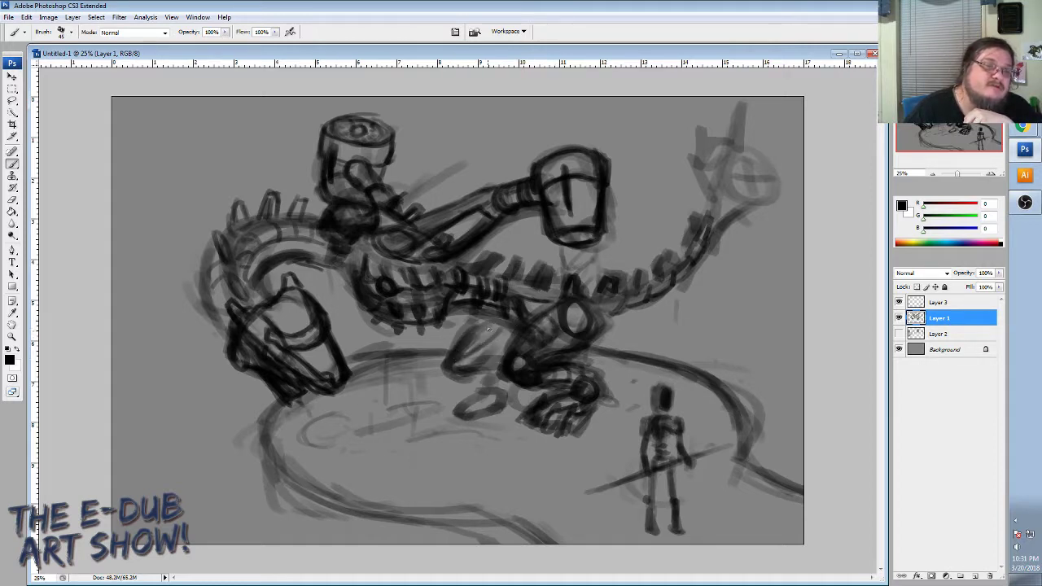
Darken the far leg and its clawed foot, and outline the tail tip with a crossed ring and pointed prongs.
{"action": "left_click_drag", "start_coordinate": [472, 347], "coordinate": [495, 325]}
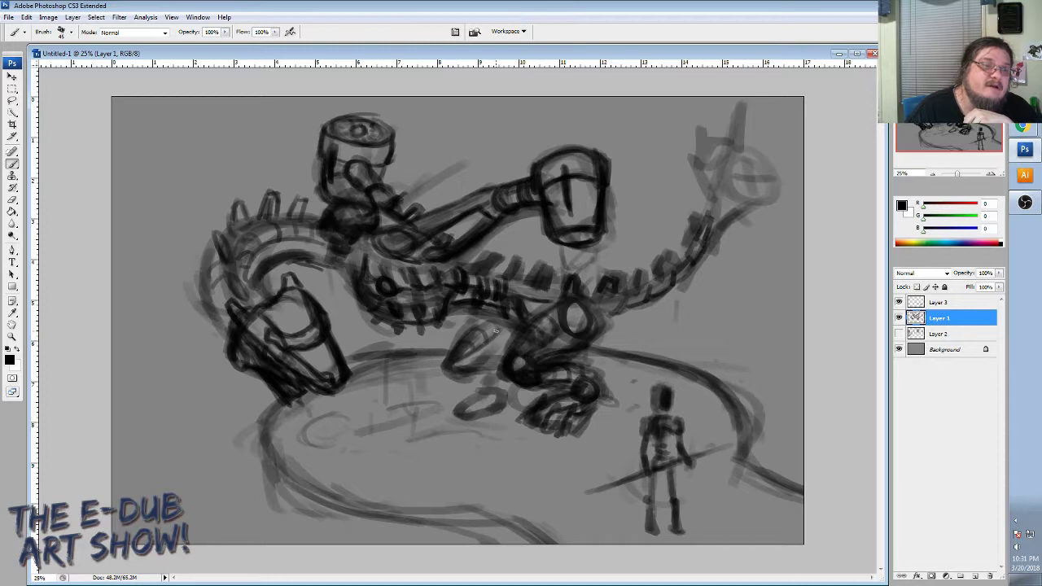
{"action": "mouse_move", "coordinate": [450, 358]}
{"action": "left_mouse_down"}
{"action": "mouse_move", "coordinate": [456, 370]}
{"action": "mouse_move", "coordinate": [474, 368]}
{"action": "mouse_move", "coordinate": [459, 374]}
{"action": "mouse_move", "coordinate": [455, 363]}
{"action": "mouse_move", "coordinate": [466, 379]}
{"action": "mouse_move", "coordinate": [503, 357]}
{"action": "mouse_move", "coordinate": [503, 378]}
{"action": "mouse_move", "coordinate": [456, 408]}
{"action": "mouse_move", "coordinate": [481, 408]}
{"action": "mouse_move", "coordinate": [448, 399]}
{"action": "mouse_move", "coordinate": [511, 389]}
{"action": "mouse_move", "coordinate": [498, 402]}
{"action": "mouse_move", "coordinate": [461, 395]}
{"action": "left_mouse_up"}
{"action": "left_click_drag", "start_coordinate": [460, 389], "coordinate": [498, 389]}
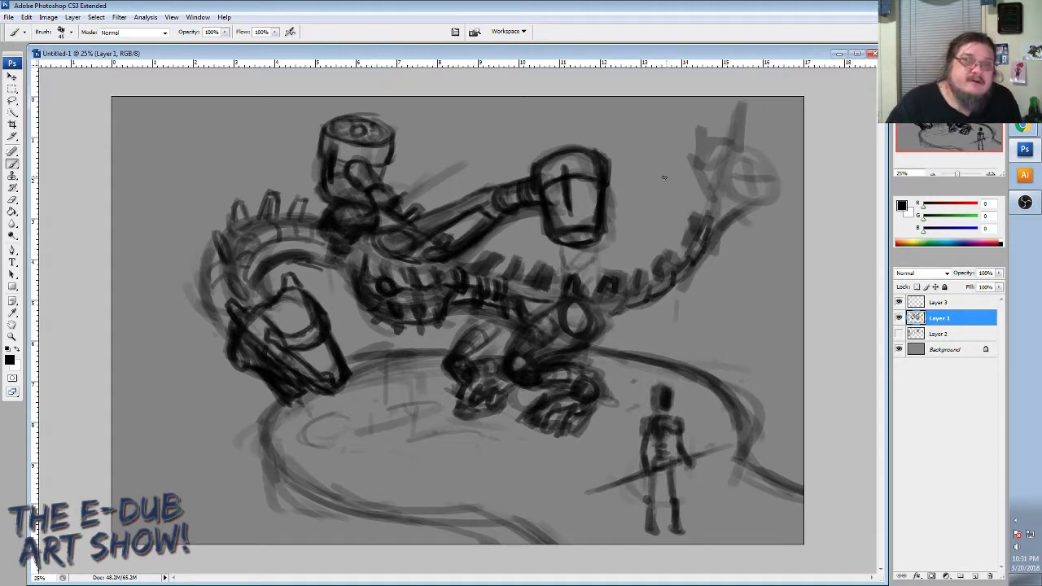
{"action": "mouse_move", "coordinate": [711, 206]}
{"action": "left_mouse_down"}
{"action": "mouse_move", "coordinate": [704, 230]}
{"action": "mouse_move", "coordinate": [713, 200]}
{"action": "mouse_move", "coordinate": [691, 168]}
{"action": "mouse_move", "coordinate": [698, 130]}
{"action": "mouse_move", "coordinate": [730, 137]}
{"action": "mouse_move", "coordinate": [739, 104]}
{"action": "mouse_move", "coordinate": [742, 143]}
{"action": "mouse_move", "coordinate": [755, 151]}
{"action": "mouse_move", "coordinate": [724, 183]}
{"action": "mouse_move", "coordinate": [748, 201]}
{"action": "mouse_move", "coordinate": [761, 179]}
{"action": "mouse_move", "coordinate": [751, 155]}
{"action": "mouse_move", "coordinate": [758, 159]}
{"action": "mouse_move", "coordinate": [730, 165]}
{"action": "mouse_move", "coordinate": [726, 179]}
{"action": "mouse_move", "coordinate": [764, 163]}
{"action": "mouse_move", "coordinate": [770, 189]}
{"action": "mouse_move", "coordinate": [742, 209]}
{"action": "mouse_move", "coordinate": [768, 192]}
{"action": "mouse_move", "coordinate": [766, 184]}
{"action": "mouse_move", "coordinate": [746, 201]}
{"action": "mouse_move", "coordinate": [762, 194]}
{"action": "mouse_move", "coordinate": [752, 148]}
{"action": "mouse_move", "coordinate": [770, 181]}
{"action": "mouse_move", "coordinate": [751, 183]}
{"action": "mouse_move", "coordinate": [749, 167]}
{"action": "mouse_move", "coordinate": [736, 186]}
{"action": "mouse_move", "coordinate": [766, 172]}
{"action": "mouse_move", "coordinate": [720, 177]}
{"action": "mouse_move", "coordinate": [717, 213]}
{"action": "mouse_move", "coordinate": [736, 200]}
{"action": "mouse_move", "coordinate": [727, 218]}
{"action": "left_mouse_up"}
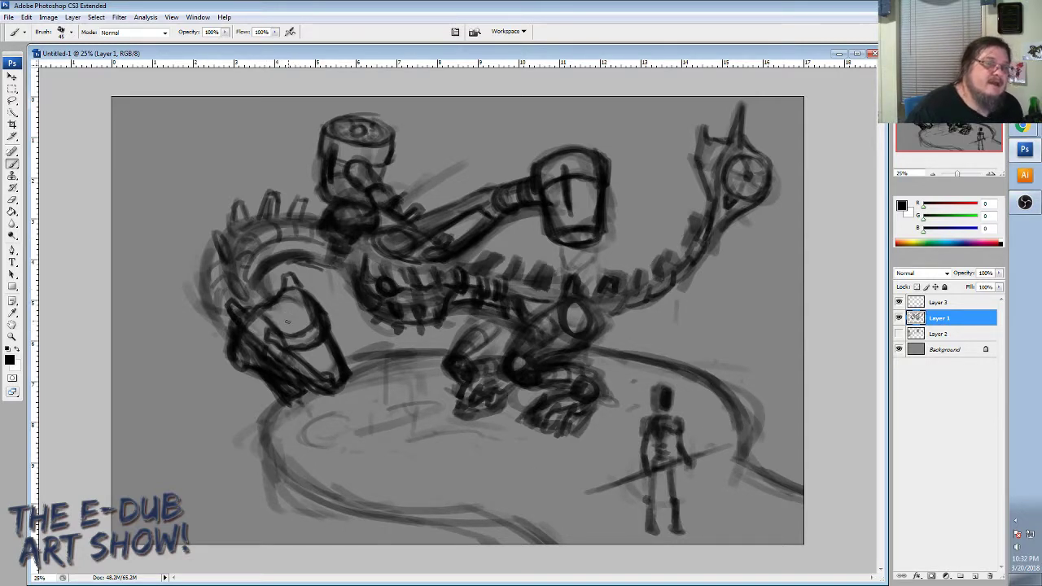
Add angular eye and plate lines inside the creature's head, and darken its crest spikes and the short spikes under the chest.
{"action": "mouse_move", "coordinate": [277, 311]}
{"action": "left_mouse_down"}
{"action": "mouse_move", "coordinate": [289, 317]}
{"action": "mouse_move", "coordinate": [294, 306]}
{"action": "mouse_move", "coordinate": [287, 318]}
{"action": "left_mouse_up"}
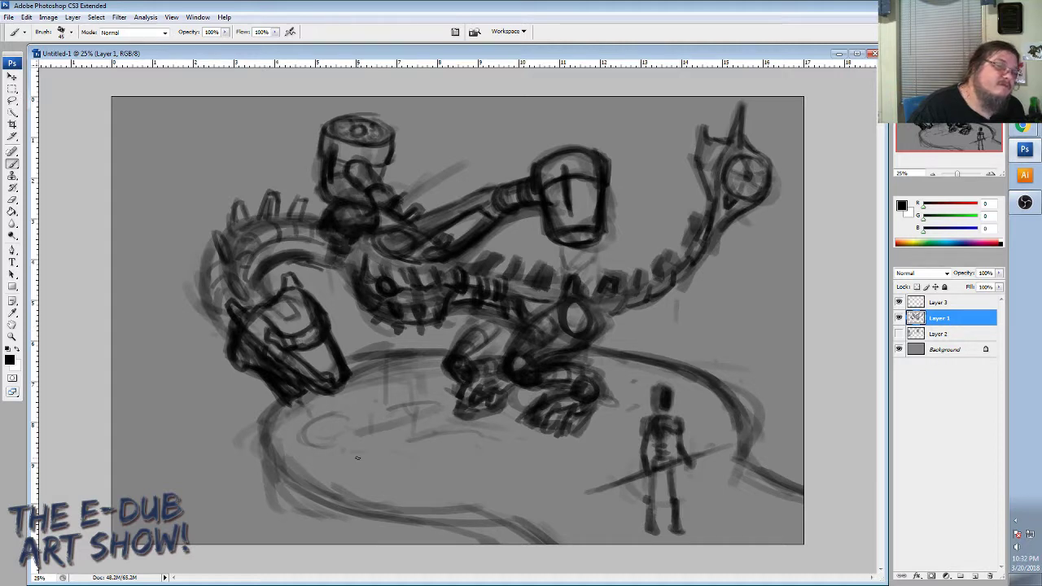
{"action": "mouse_move", "coordinate": [315, 338]}
{"action": "left_mouse_down"}
{"action": "mouse_move", "coordinate": [302, 332]}
{"action": "mouse_move", "coordinate": [313, 342]}
{"action": "mouse_move", "coordinate": [298, 342]}
{"action": "mouse_move", "coordinate": [305, 348]}
{"action": "mouse_move", "coordinate": [315, 334]}
{"action": "mouse_move", "coordinate": [295, 336]}
{"action": "mouse_move", "coordinate": [305, 347]}
{"action": "left_mouse_up"}
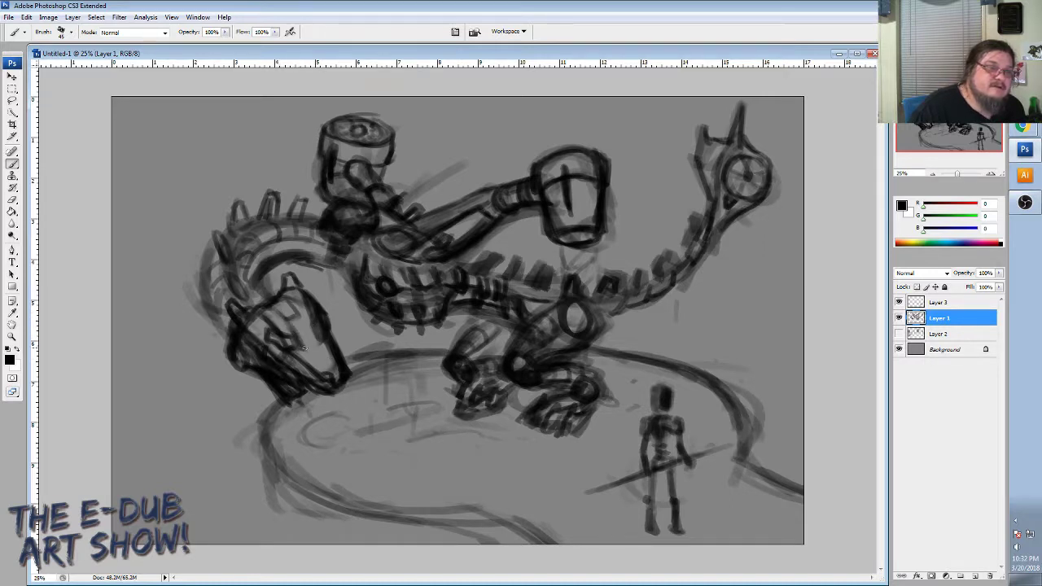
{"action": "mouse_move", "coordinate": [296, 310]}
{"action": "left_mouse_down"}
{"action": "mouse_move", "coordinate": [314, 358]}
{"action": "mouse_move", "coordinate": [323, 353]}
{"action": "left_mouse_up"}
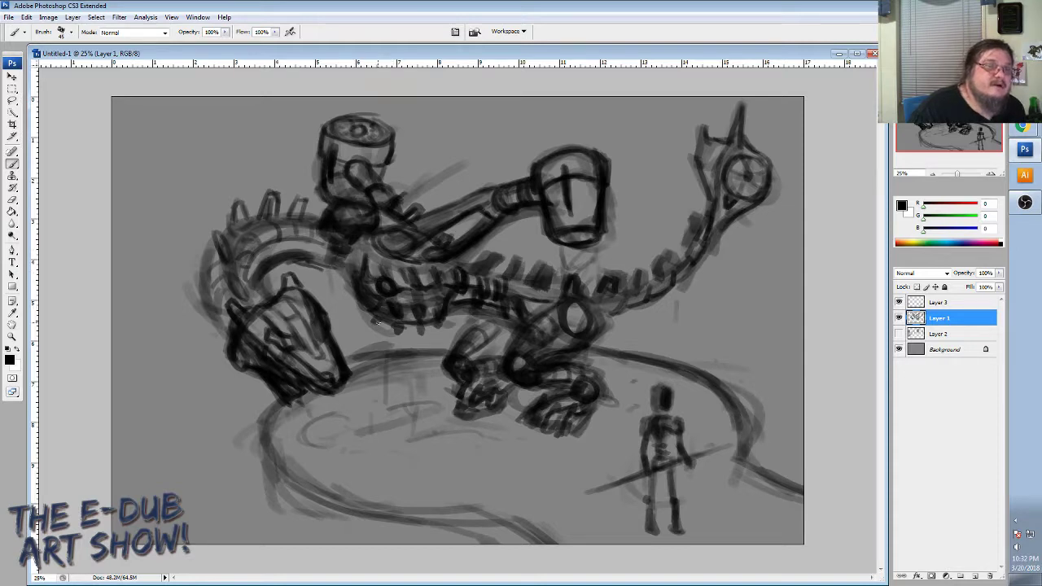
{"action": "left_click_drag", "start_coordinate": [378, 321], "coordinate": [425, 324]}
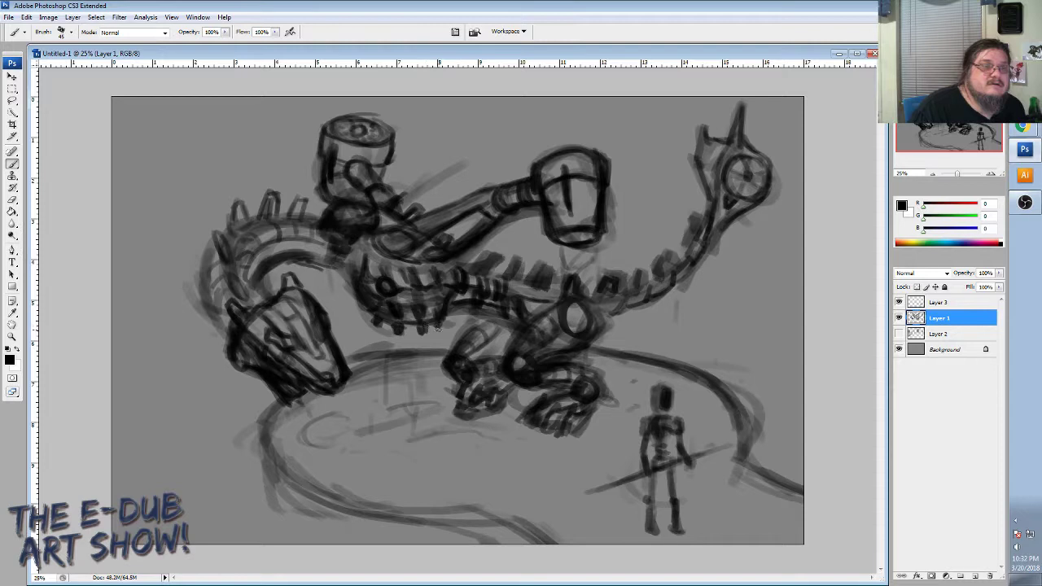
{"action": "left_click_drag", "start_coordinate": [242, 317], "coordinate": [233, 305]}
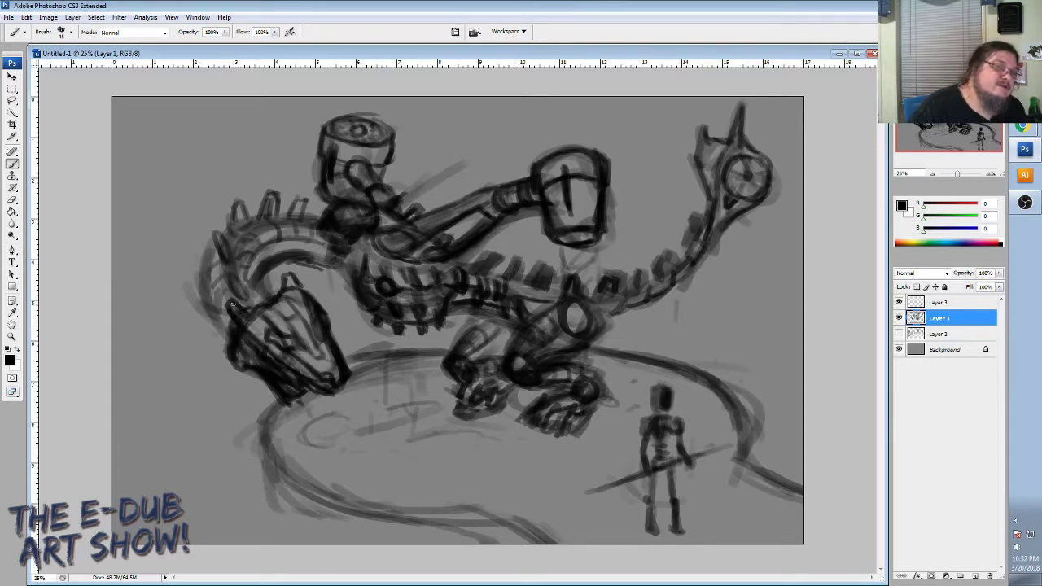
{"action": "left_click_drag", "start_coordinate": [293, 281], "coordinate": [317, 298]}
{"action": "mouse_move", "coordinate": [255, 328]}
{"action": "left_mouse_down"}
{"action": "mouse_move", "coordinate": [247, 324]}
{"action": "mouse_move", "coordinate": [263, 298]}
{"action": "mouse_move", "coordinate": [271, 309]}
{"action": "mouse_move", "coordinate": [277, 289]}
{"action": "mouse_move", "coordinate": [261, 288]}
{"action": "left_mouse_up"}
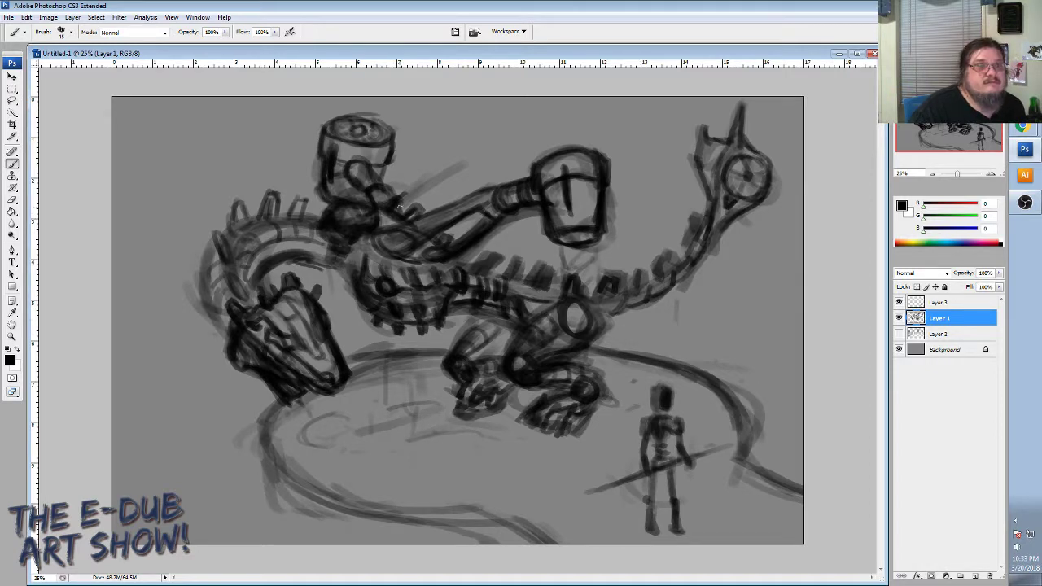
Draw thin diagonal antenna lines rising from the creature's back between the two pods.
{"action": "left_click_drag", "start_coordinate": [395, 210], "coordinate": [444, 161]}
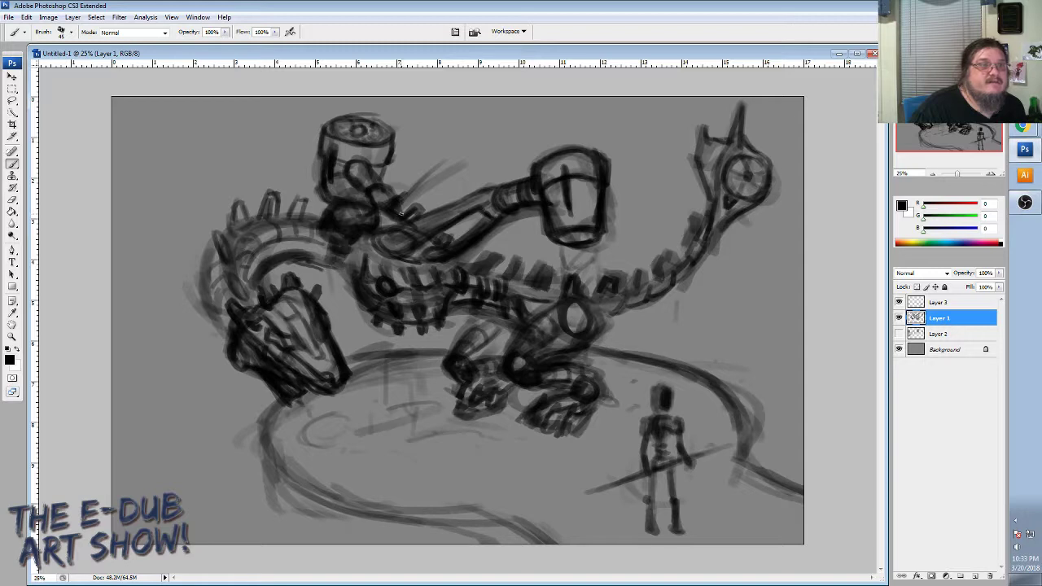
{"action": "left_click_drag", "start_coordinate": [399, 214], "coordinate": [447, 163]}
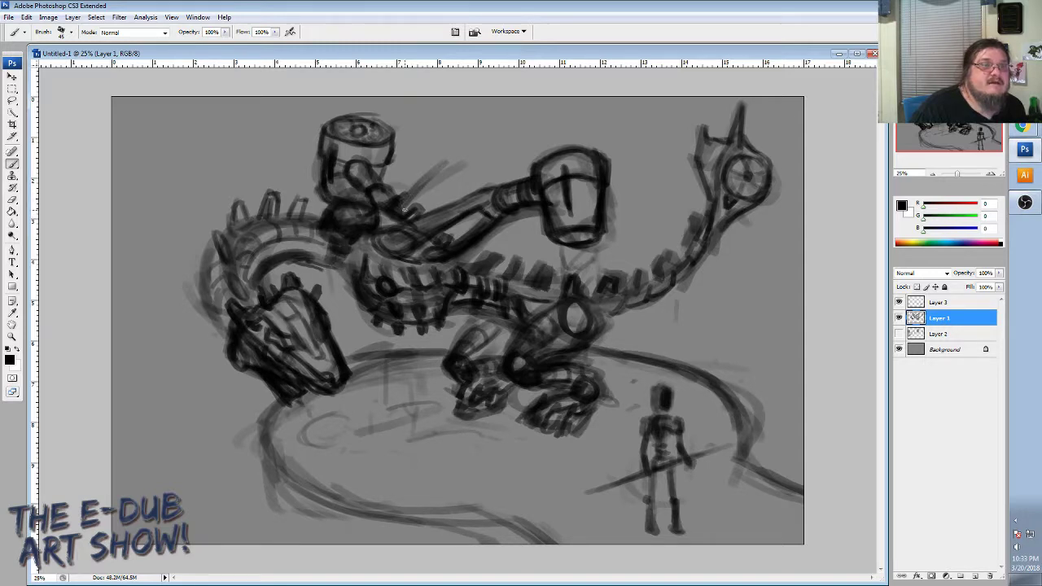
{"action": "mouse_move", "coordinate": [403, 209]}
{"action": "left_mouse_down"}
{"action": "mouse_move", "coordinate": [465, 158]}
{"action": "mouse_move", "coordinate": [442, 162]}
{"action": "left_mouse_up"}
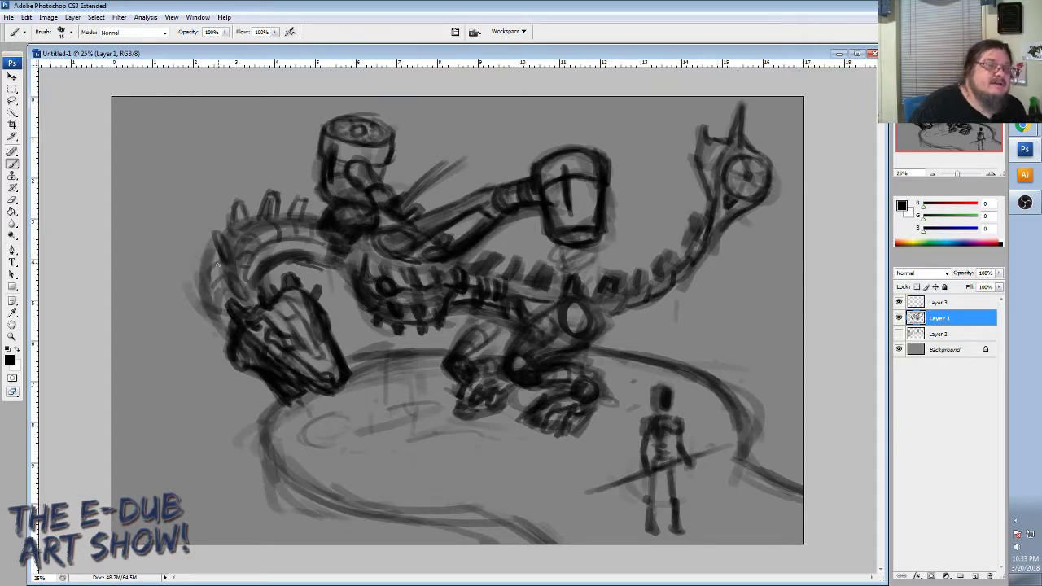
Darken the neck's curved outline and inner bands, and firm up the row of spikes along its upper edge.
{"action": "left_click_drag", "start_coordinate": [209, 249], "coordinate": [228, 323]}
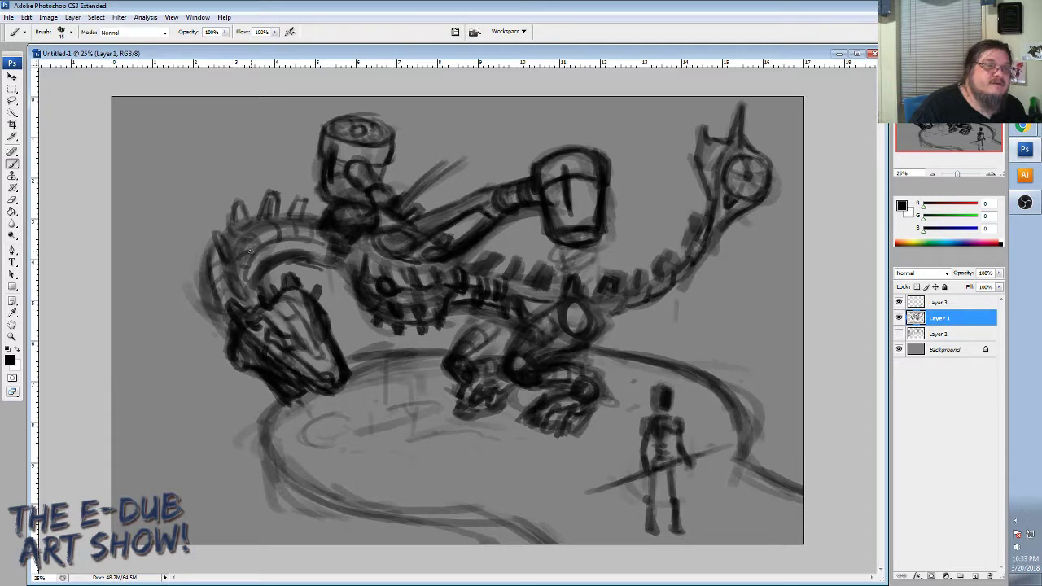
{"action": "mouse_move", "coordinate": [249, 251]}
{"action": "left_mouse_down"}
{"action": "mouse_move", "coordinate": [247, 285]}
{"action": "mouse_move", "coordinate": [264, 242]}
{"action": "mouse_move", "coordinate": [322, 242]}
{"action": "left_mouse_up"}
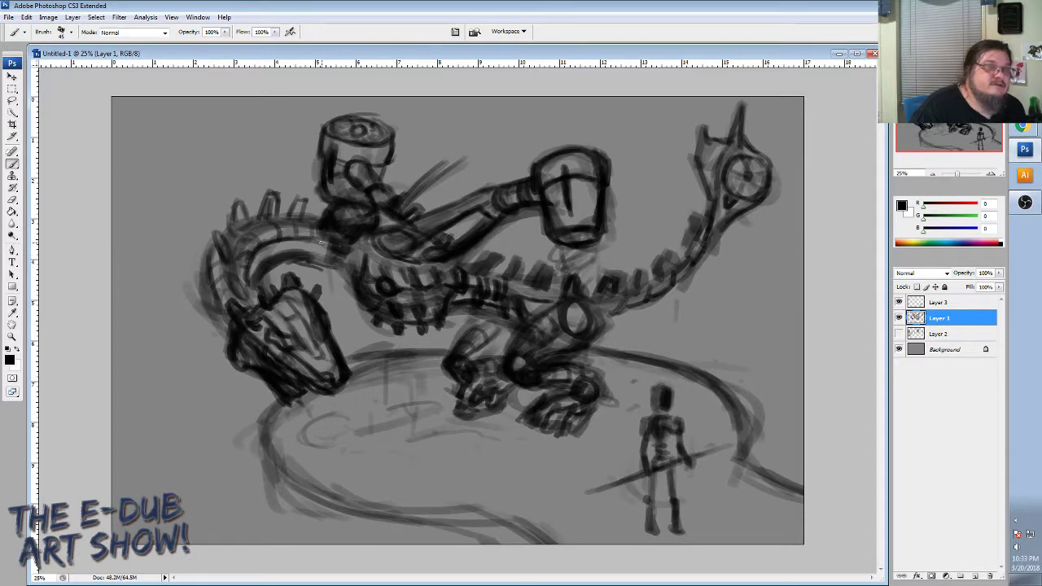
{"action": "mouse_move", "coordinate": [229, 211]}
{"action": "left_mouse_down"}
{"action": "mouse_move", "coordinate": [238, 234]}
{"action": "mouse_move", "coordinate": [253, 234]}
{"action": "mouse_move", "coordinate": [240, 226]}
{"action": "mouse_move", "coordinate": [283, 223]}
{"action": "mouse_move", "coordinate": [269, 194]}
{"action": "mouse_move", "coordinate": [303, 223]}
{"action": "mouse_move", "coordinate": [298, 198]}
{"action": "left_mouse_up"}
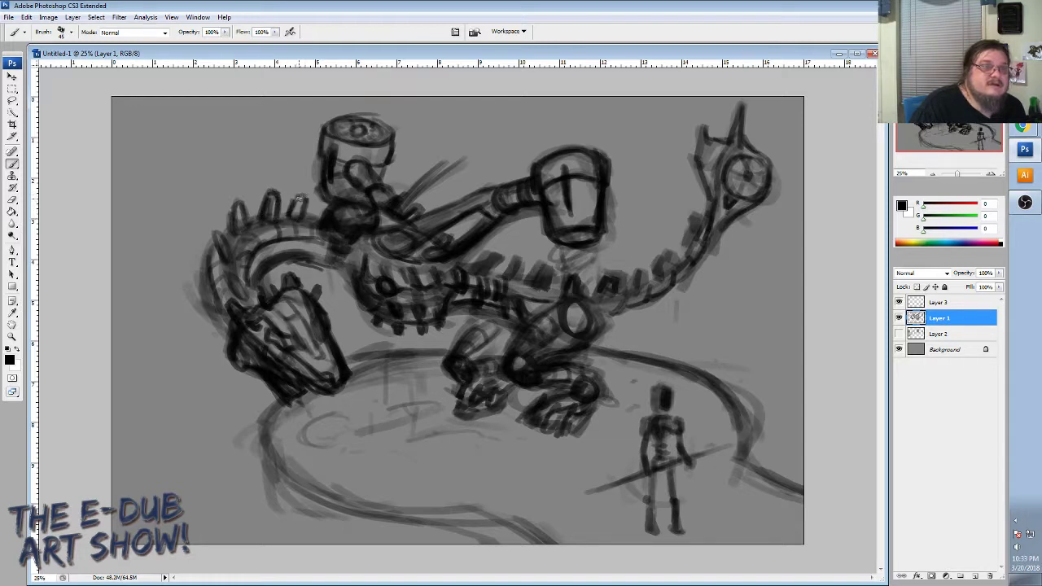
{"action": "mouse_move", "coordinate": [221, 229]}
{"action": "left_mouse_down"}
{"action": "mouse_move", "coordinate": [215, 249]}
{"action": "mouse_move", "coordinate": [247, 298]}
{"action": "left_mouse_up"}
{"action": "mouse_move", "coordinate": [217, 257]}
{"action": "left_mouse_down"}
{"action": "mouse_move", "coordinate": [214, 301]}
{"action": "mouse_move", "coordinate": [230, 318]}
{"action": "left_mouse_up"}
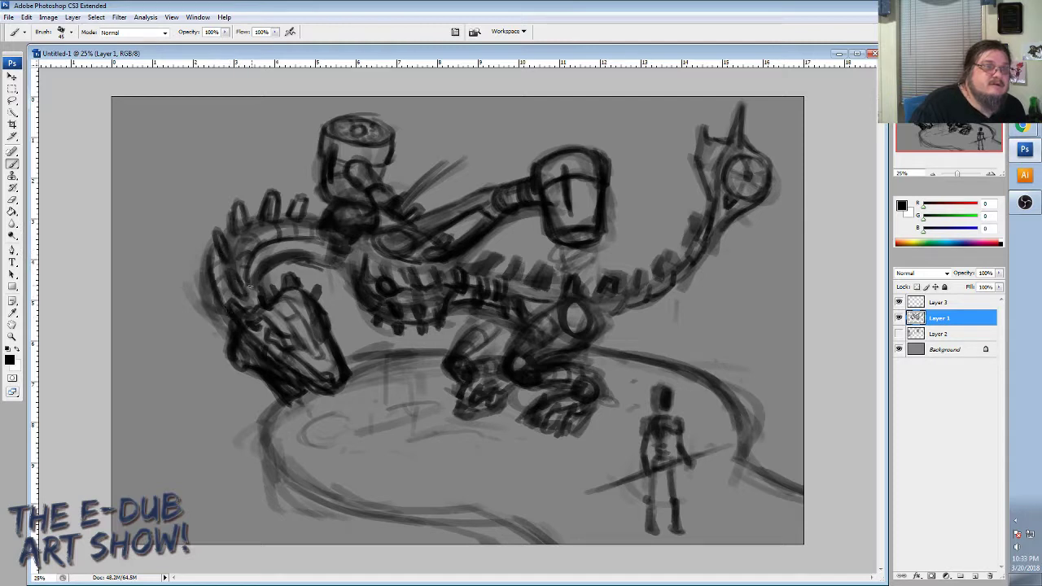
{"action": "left_click_drag", "start_coordinate": [252, 275], "coordinate": [257, 299]}
{"action": "left_click_drag", "start_coordinate": [251, 271], "coordinate": [259, 291]}
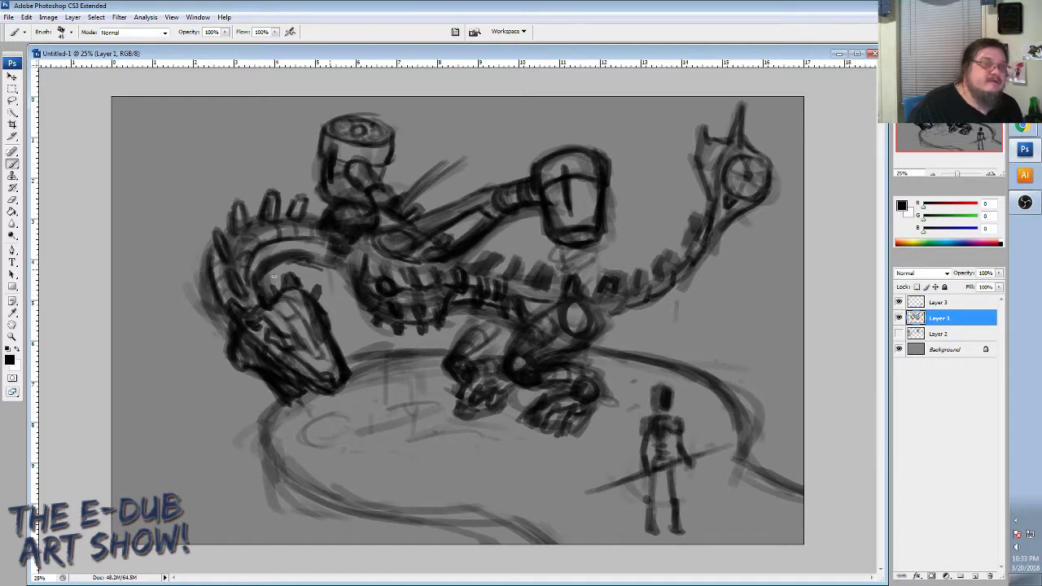
Darken the ledge's rear rim and front edge, adding a second parallel contour below the front to show thickness.
{"action": "left_click_drag", "start_coordinate": [363, 355], "coordinate": [444, 350]}
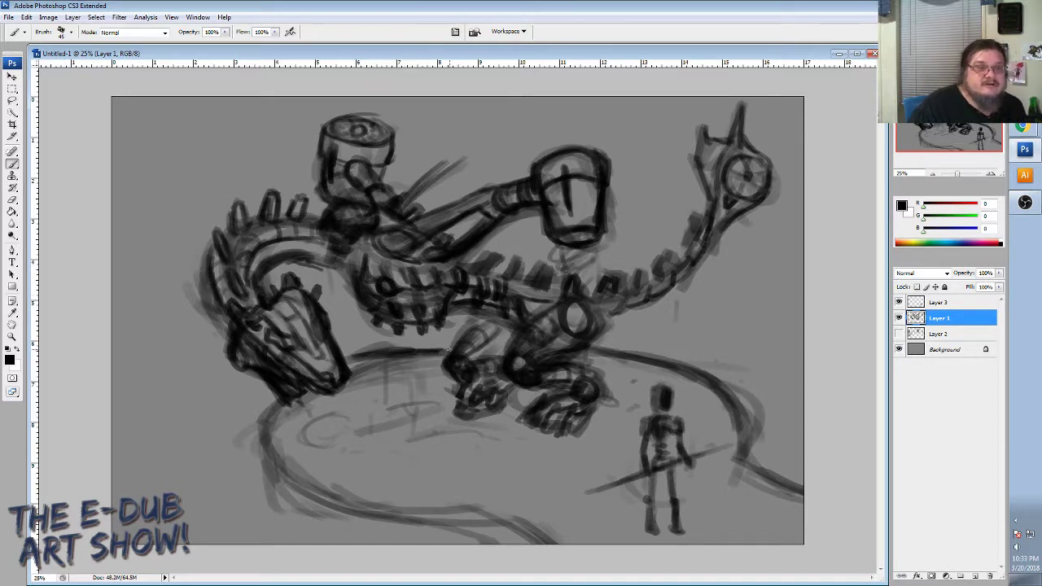
{"action": "mouse_move", "coordinate": [286, 400]}
{"action": "left_mouse_down"}
{"action": "mouse_move", "coordinate": [273, 449]}
{"action": "mouse_move", "coordinate": [272, 419]}
{"action": "mouse_move", "coordinate": [281, 458]}
{"action": "mouse_move", "coordinate": [326, 502]}
{"action": "mouse_move", "coordinate": [318, 495]}
{"action": "mouse_move", "coordinate": [481, 520]}
{"action": "mouse_move", "coordinate": [535, 542]}
{"action": "left_mouse_up"}
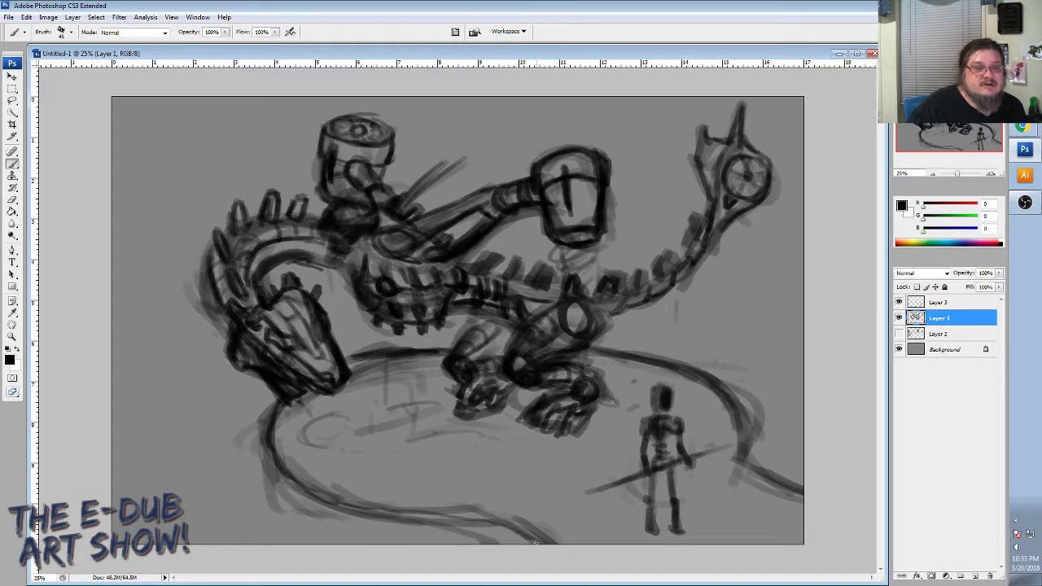
{"action": "mouse_move", "coordinate": [460, 525]}
{"action": "left_mouse_down"}
{"action": "mouse_move", "coordinate": [486, 540]}
{"action": "mouse_move", "coordinate": [435, 520]}
{"action": "left_mouse_up"}
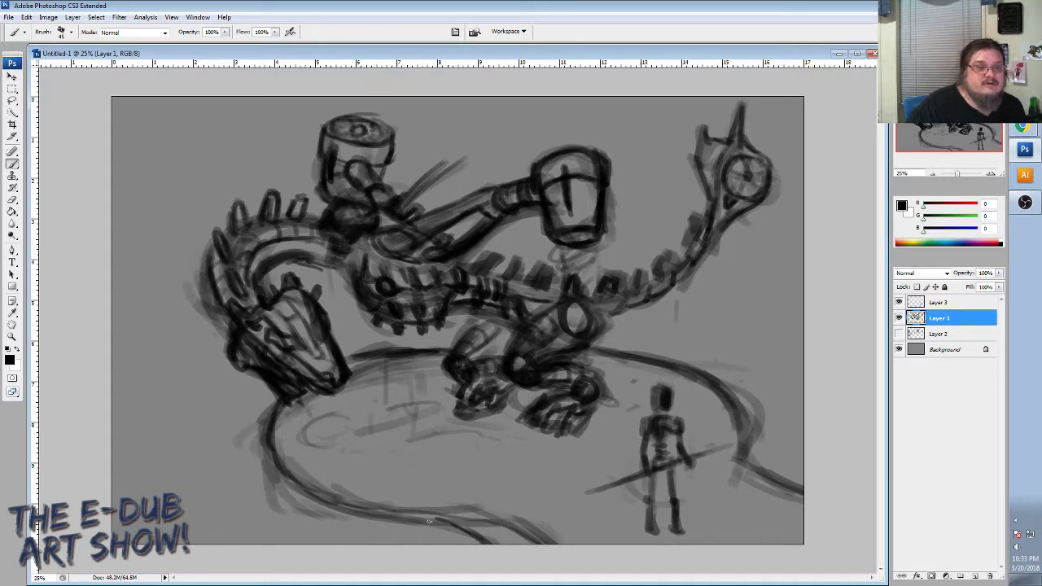
{"action": "mouse_move", "coordinate": [283, 461]}
{"action": "left_mouse_down"}
{"action": "mouse_move", "coordinate": [284, 491]}
{"action": "mouse_move", "coordinate": [269, 438]}
{"action": "mouse_move", "coordinate": [286, 496]}
{"action": "mouse_move", "coordinate": [411, 527]}
{"action": "left_mouse_up"}
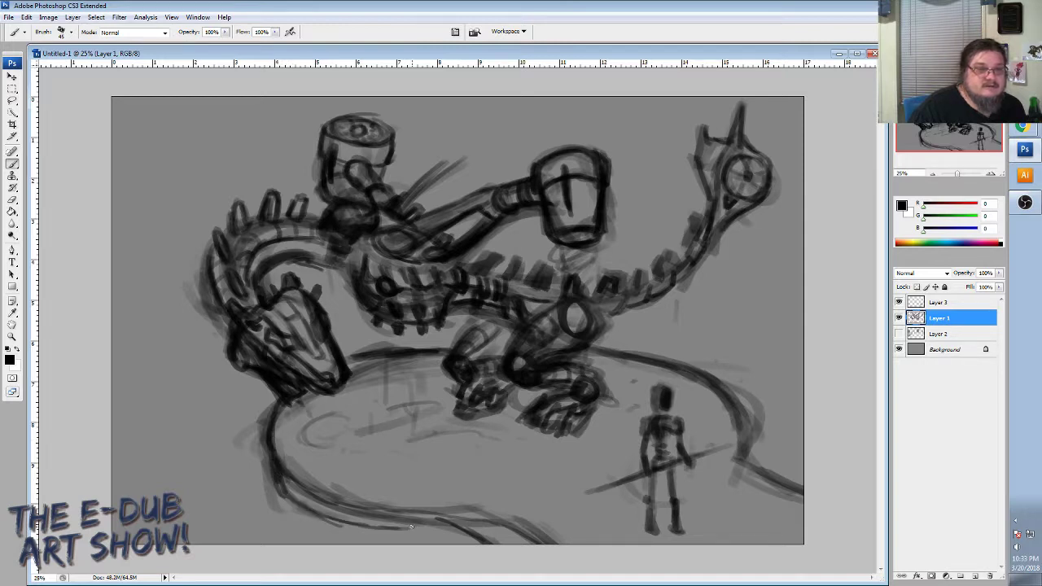
{"action": "mouse_move", "coordinate": [298, 500]}
{"action": "left_mouse_down"}
{"action": "mouse_move", "coordinate": [329, 519]}
{"action": "mouse_move", "coordinate": [475, 547]}
{"action": "left_mouse_up"}
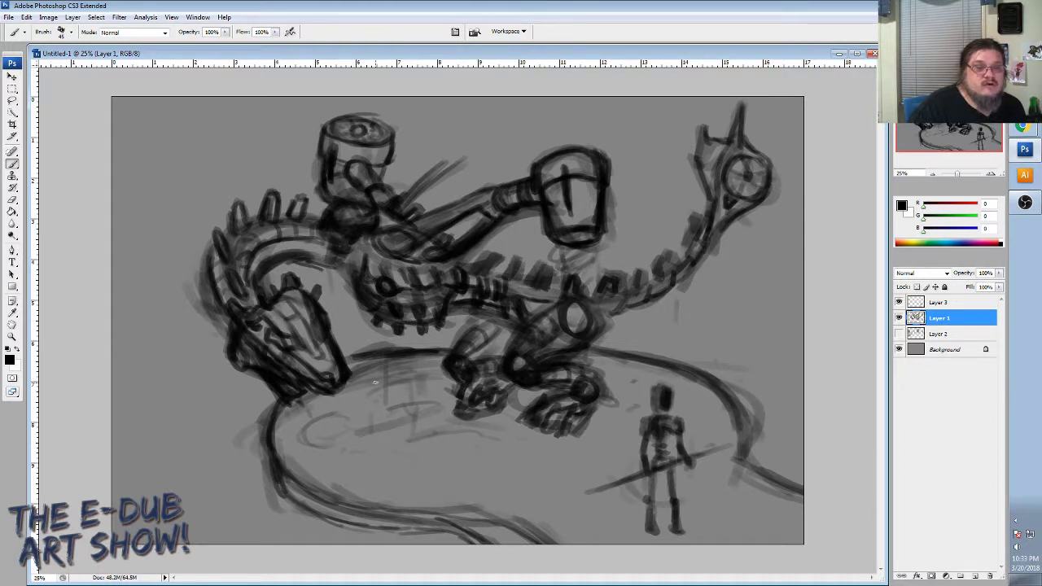
Sketch a faint inner ellipse on the ledge around the creature's feet, and reinforce the rim behind its legs.
{"action": "mouse_move", "coordinate": [375, 382]}
{"action": "left_mouse_down"}
{"action": "mouse_move", "coordinate": [347, 417]}
{"action": "mouse_move", "coordinate": [352, 447]}
{"action": "mouse_move", "coordinate": [519, 449]}
{"action": "mouse_move", "coordinate": [483, 474]}
{"action": "mouse_move", "coordinate": [557, 468]}
{"action": "mouse_move", "coordinate": [622, 416]}
{"action": "mouse_move", "coordinate": [595, 373]}
{"action": "mouse_move", "coordinate": [630, 400]}
{"action": "mouse_move", "coordinate": [554, 449]}
{"action": "left_mouse_up"}
{"action": "left_click_drag", "start_coordinate": [438, 363], "coordinate": [409, 376]}
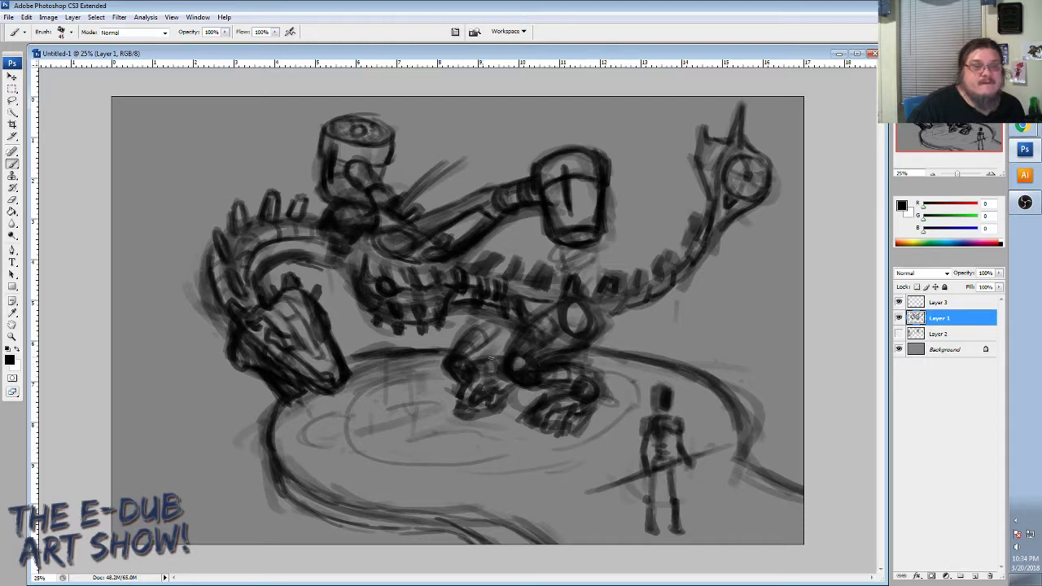
{"action": "mouse_move", "coordinate": [491, 355]}
{"action": "left_mouse_down"}
{"action": "mouse_move", "coordinate": [403, 342]}
{"action": "mouse_move", "coordinate": [432, 348]}
{"action": "left_mouse_up"}
{"action": "left_click_drag", "start_coordinate": [512, 346], "coordinate": [562, 348]}
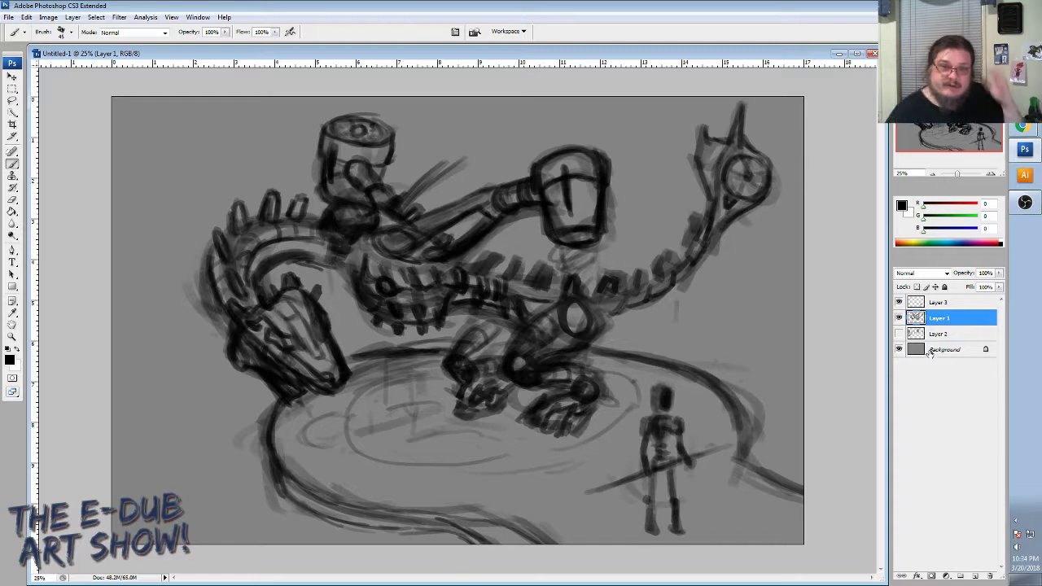
Hide Layer 3, which holds the standing figure, and rename Layer 1 as DragonSketch.
{"action": "left_click", "coordinate": [936, 302]}
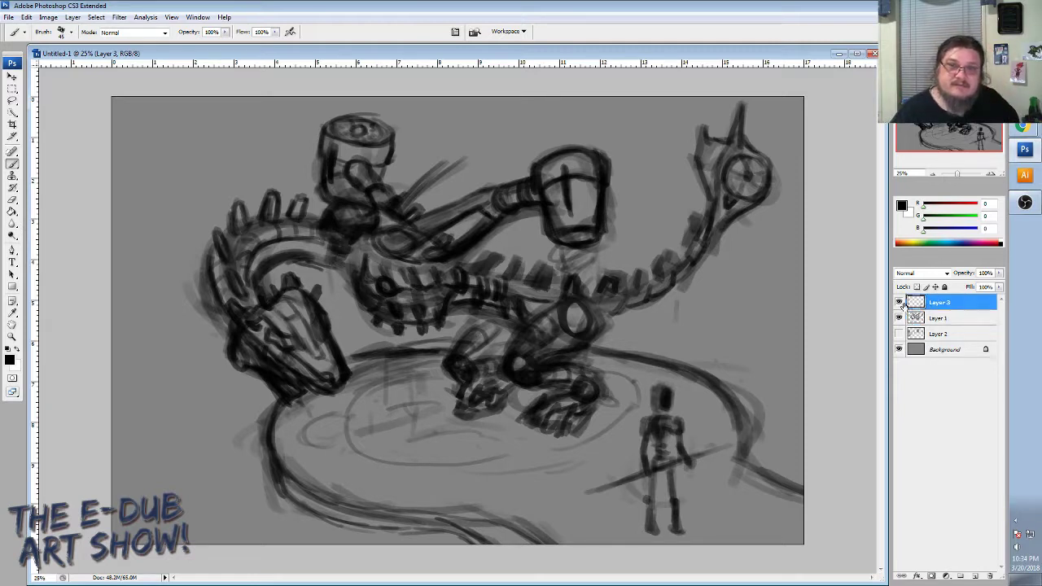
{"action": "left_click", "coordinate": [899, 302]}
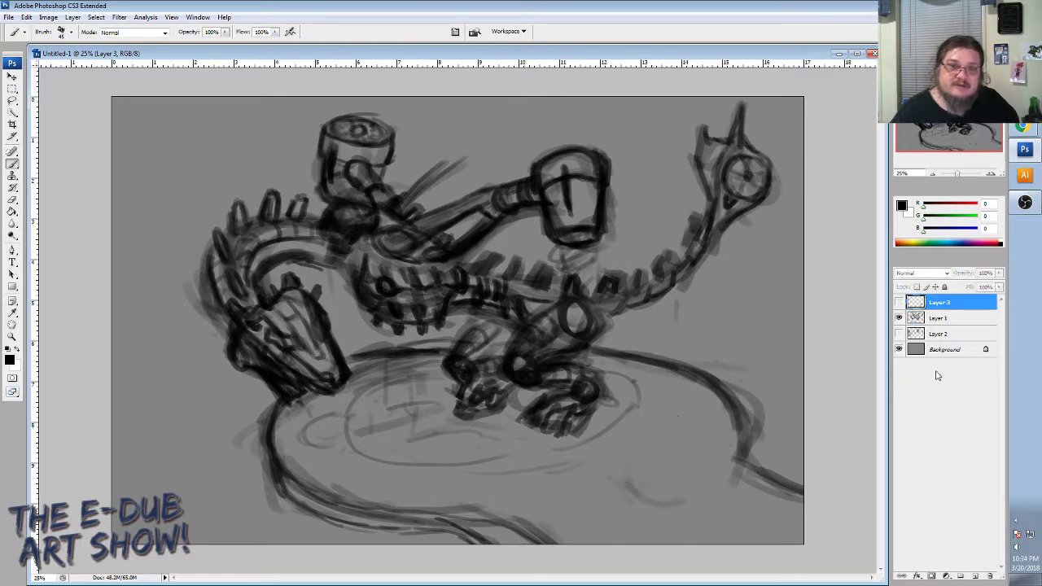
{"action": "double_click", "coordinate": [940, 318]}
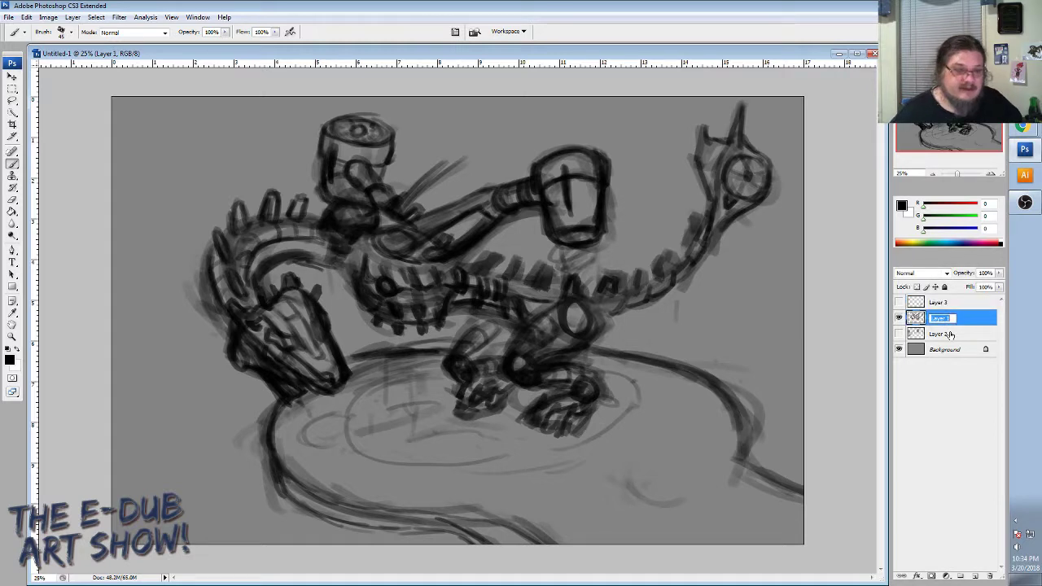
{"action": "key", "text": "BackSpace"}
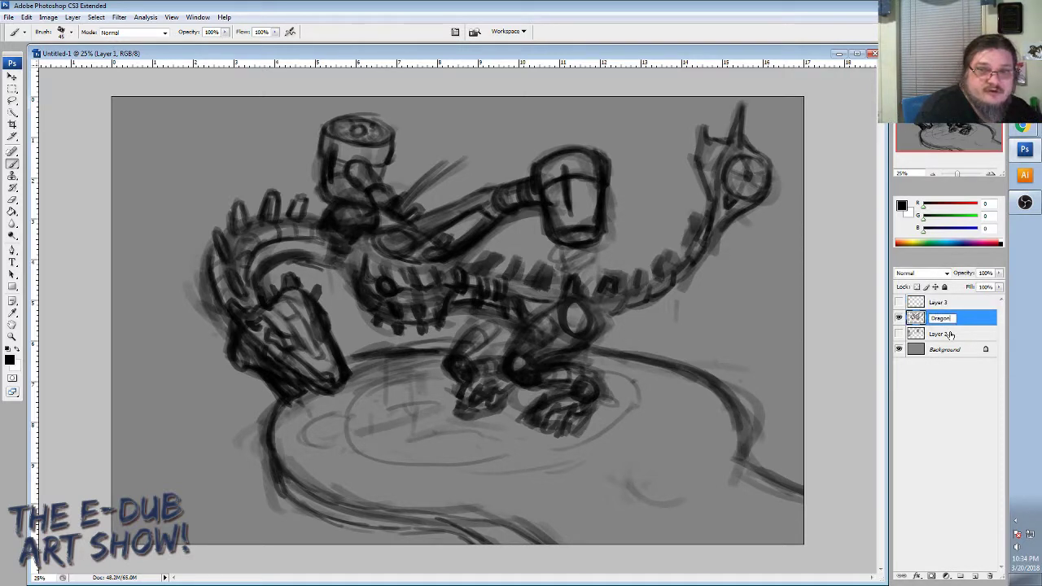
{"action": "type", "text": "DragonSku"}
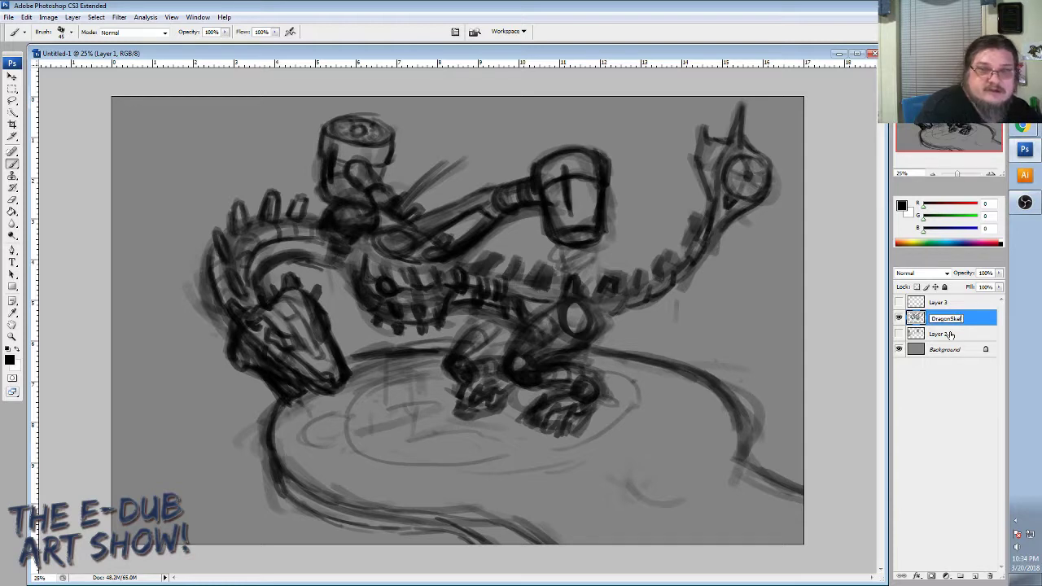
{"action": "type", "text": "tch"}
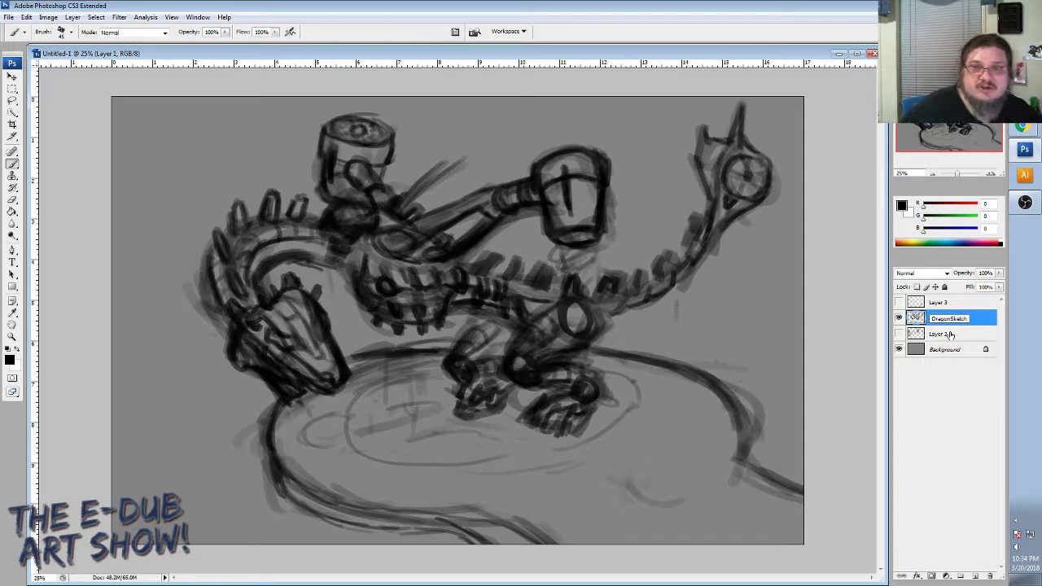
{"action": "key", "text": "Return"}
Rename the standing figure's layer, Layer 3, as RiderSketch.
{"action": "double_click", "coordinate": [939, 303]}
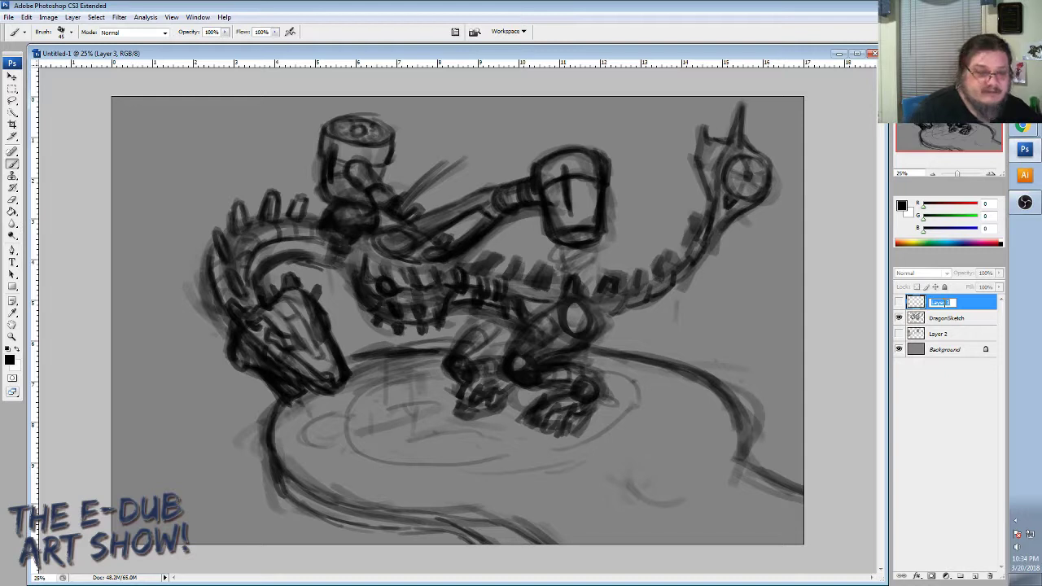
{"action": "type", "text": "Rider"}
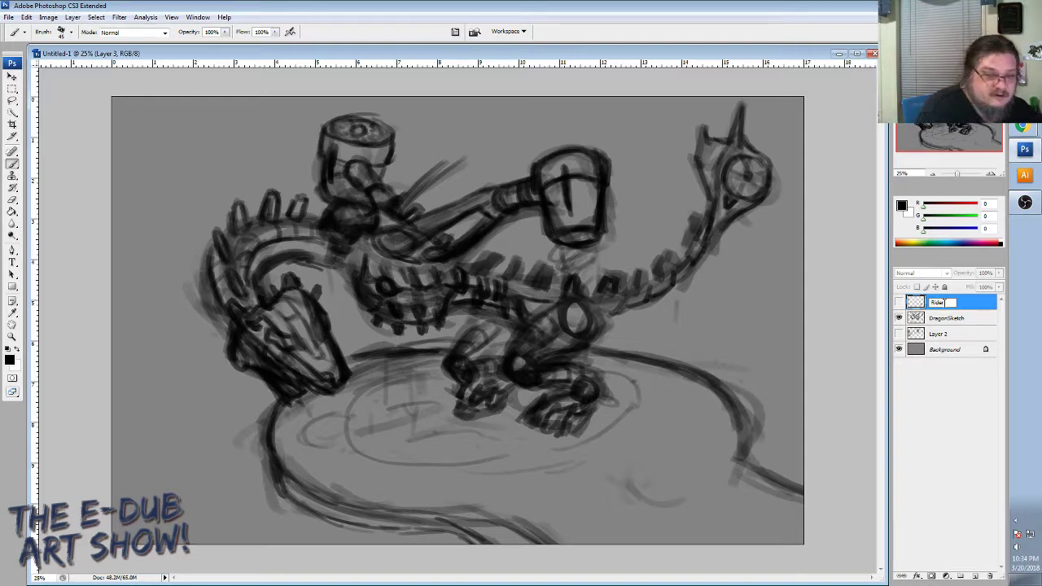
{"action": "type", "text": "Sketch"}
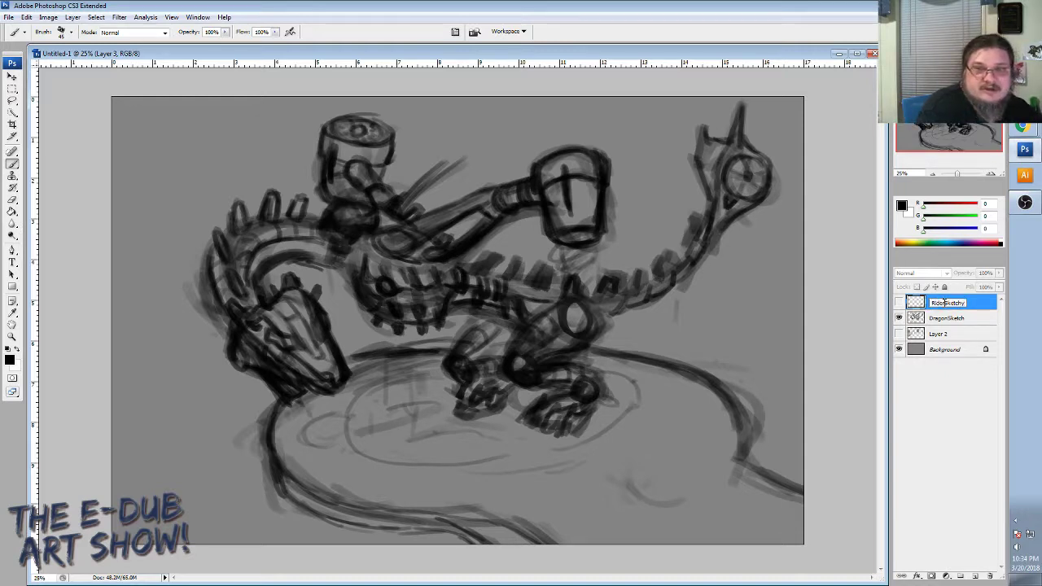
{"action": "key", "text": "Return"}
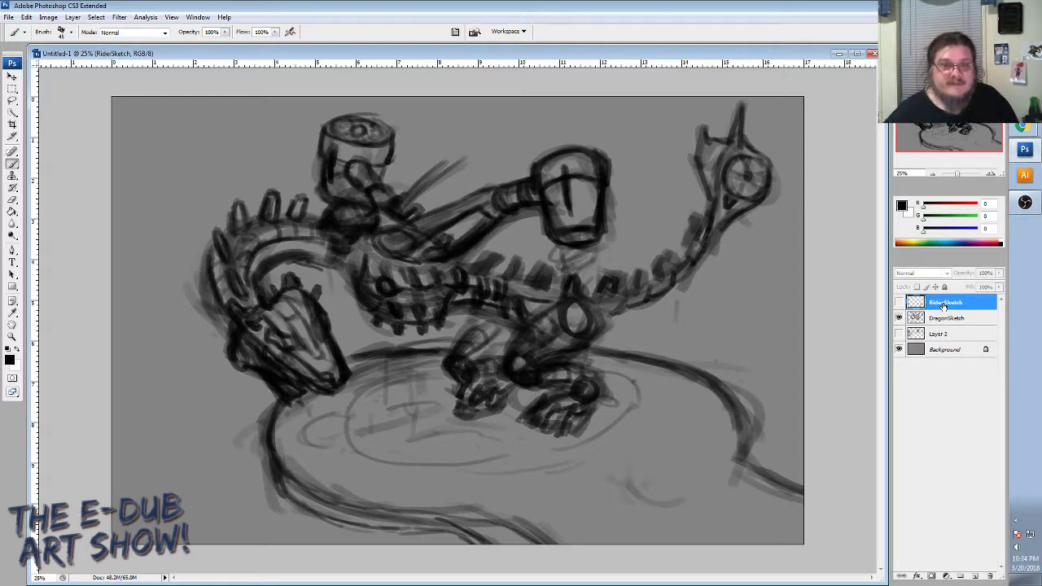
Isolate the rider by hiding the DragonSketch layer and showing the RiderSketch layer.
{"action": "left_click", "coordinate": [899, 318]}
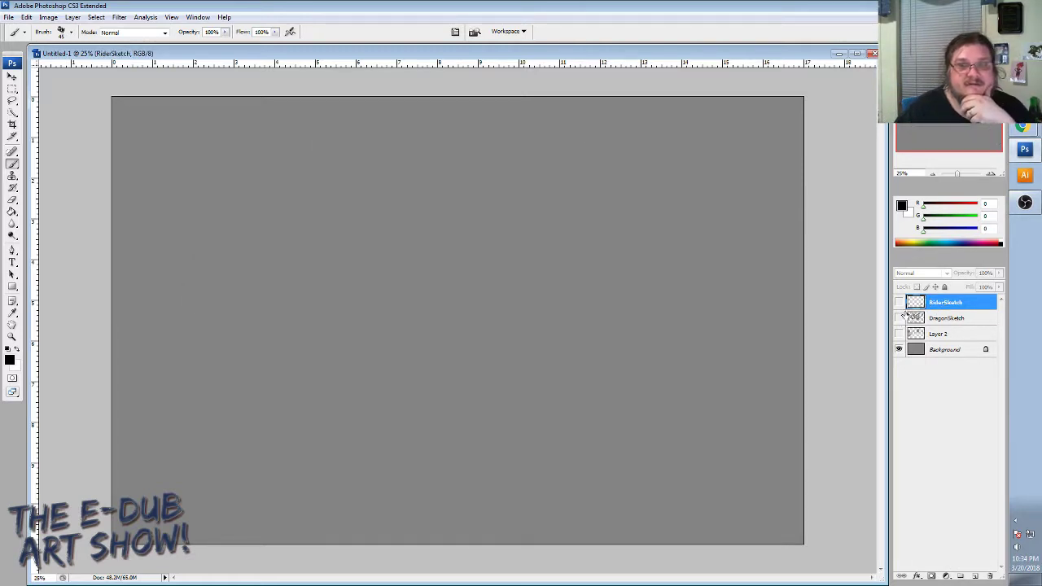
{"action": "left_click", "coordinate": [899, 302]}
{"action": "left_click", "coordinate": [898, 303]}
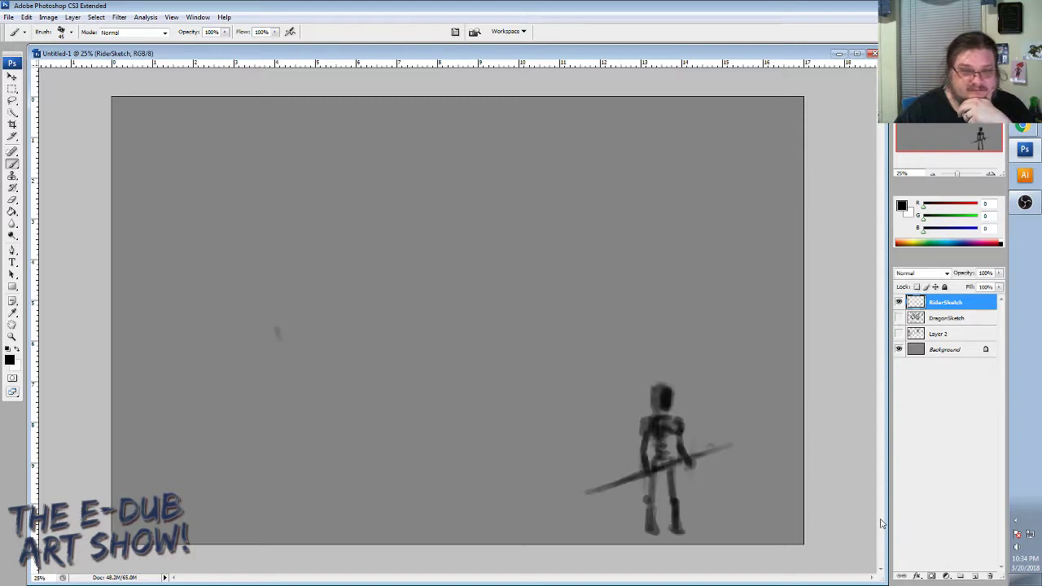
Add a new layer above RiderSketch, lower RiderSketch's opacity to about 25%, and make the new layer active.
{"action": "left_click", "coordinate": [975, 576]}
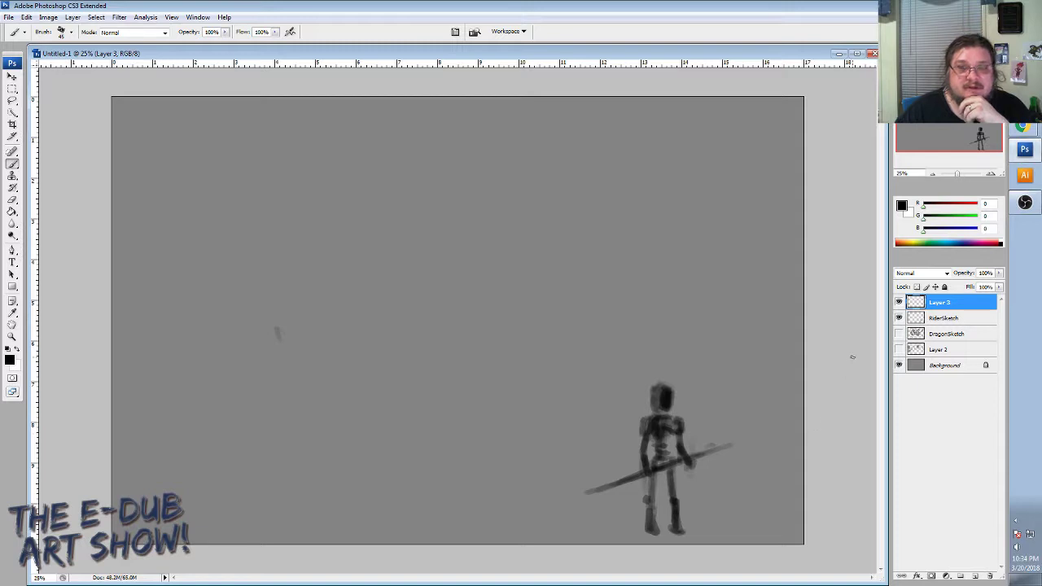
{"action": "left_click", "coordinate": [946, 318]}
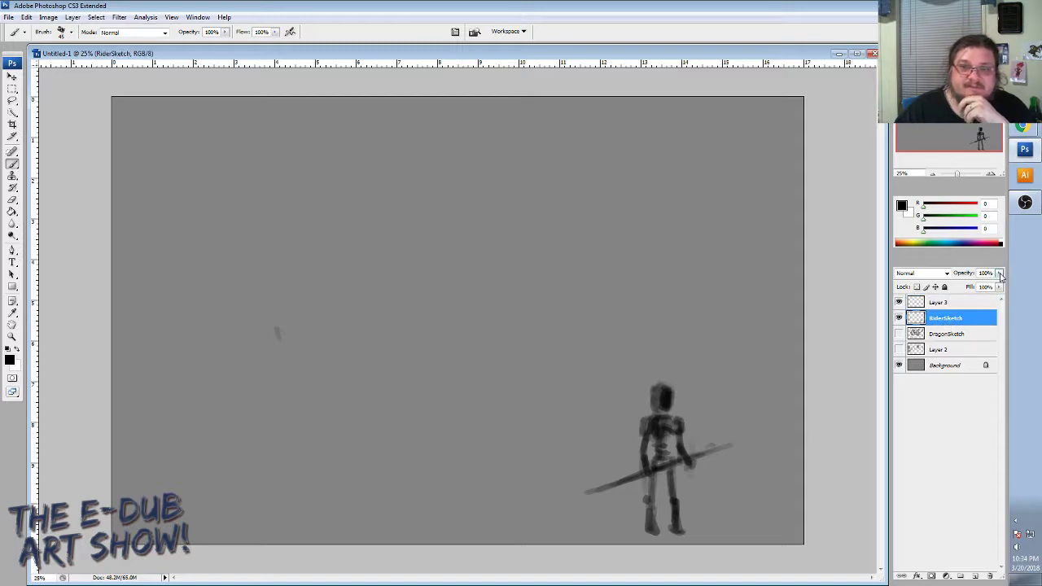
{"action": "left_click", "coordinate": [999, 273]}
{"action": "left_click_drag", "start_coordinate": [995, 286], "coordinate": [960, 288]}
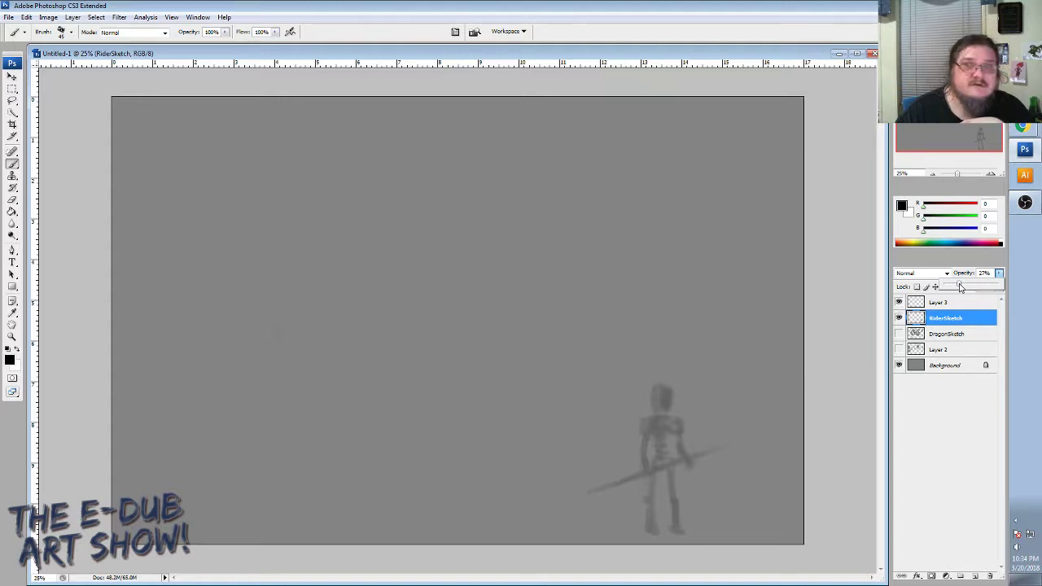
{"action": "left_click_drag", "start_coordinate": [960, 287], "coordinate": [959, 288]}
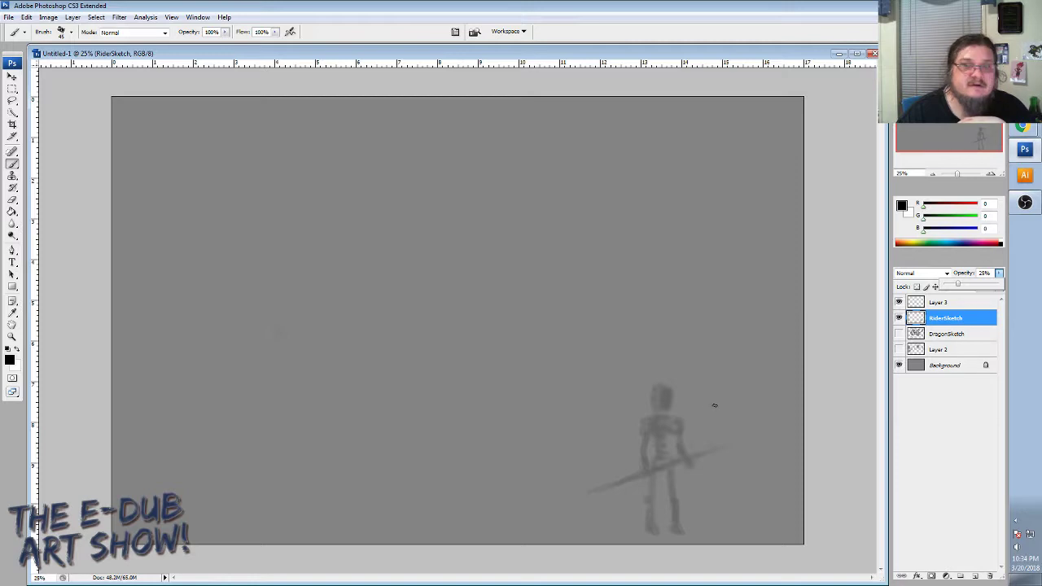
{"action": "left_click", "coordinate": [947, 302]}
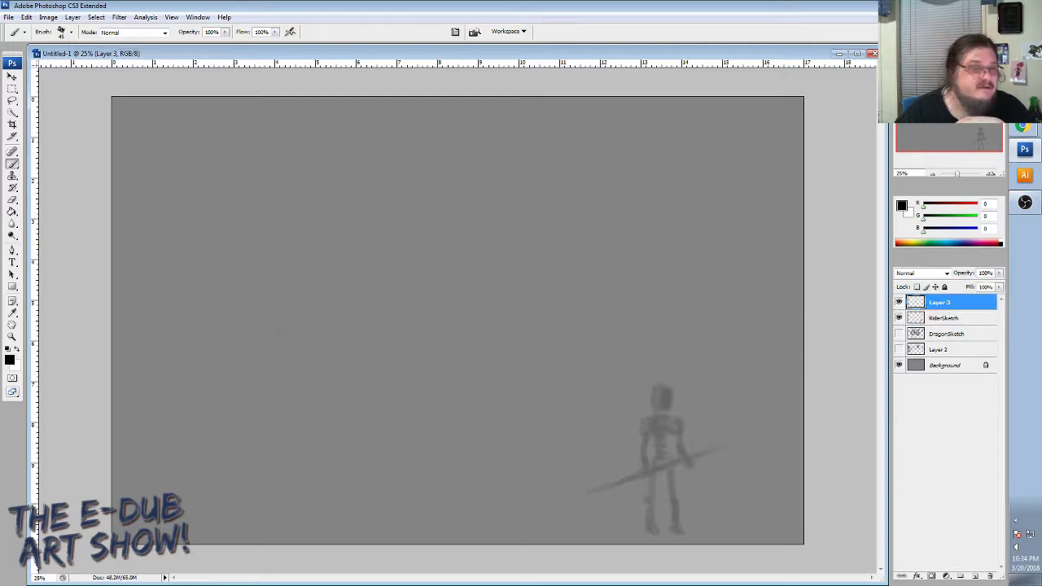
Show the DragonSketch layer briefly to compare it with the faded rider, and hide it again.
{"action": "left_click", "coordinate": [12, 337]}
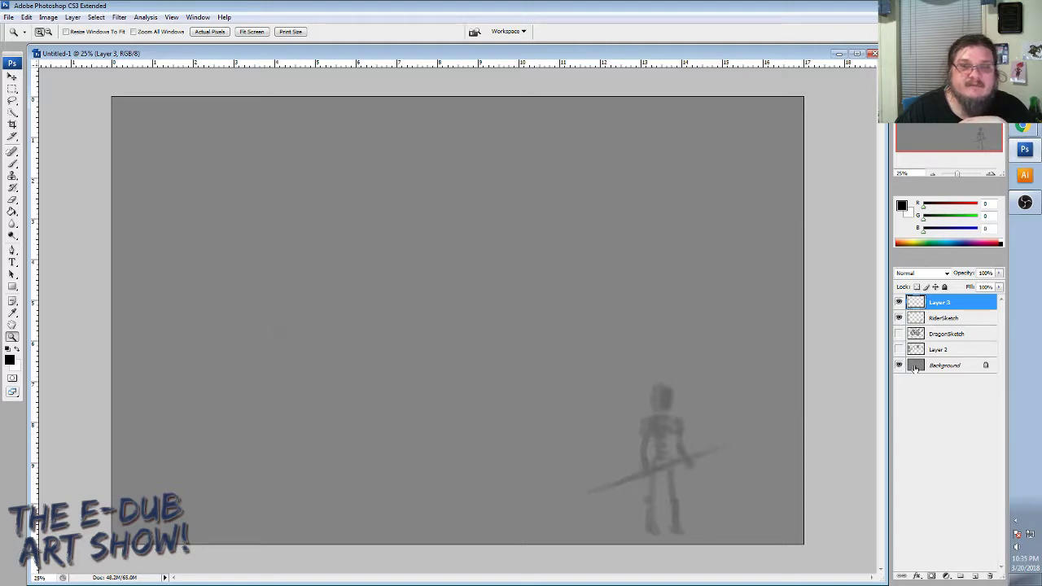
{"action": "left_click", "coordinate": [899, 334]}
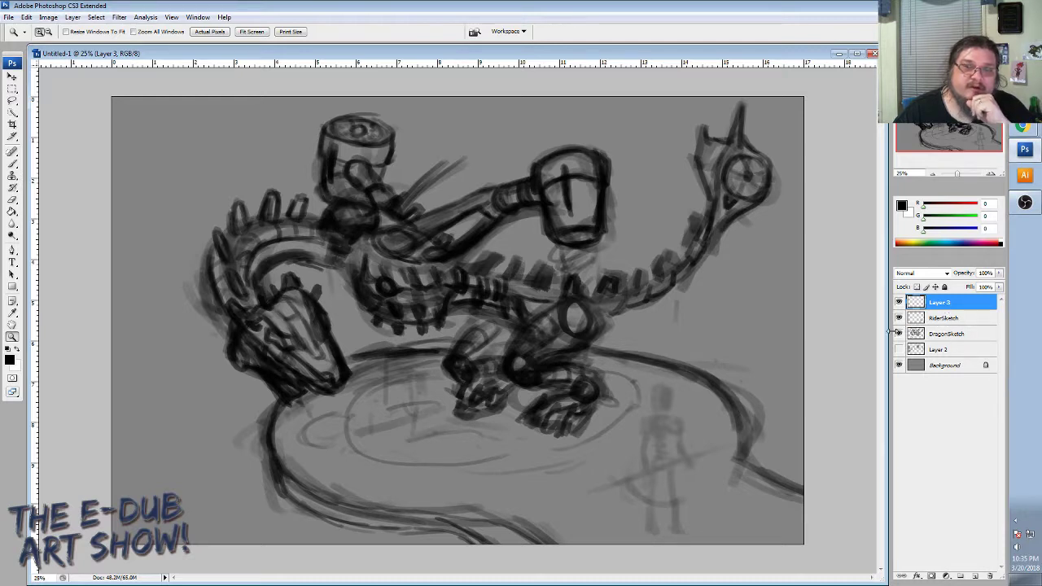
{"action": "left_click", "coordinate": [899, 333]}
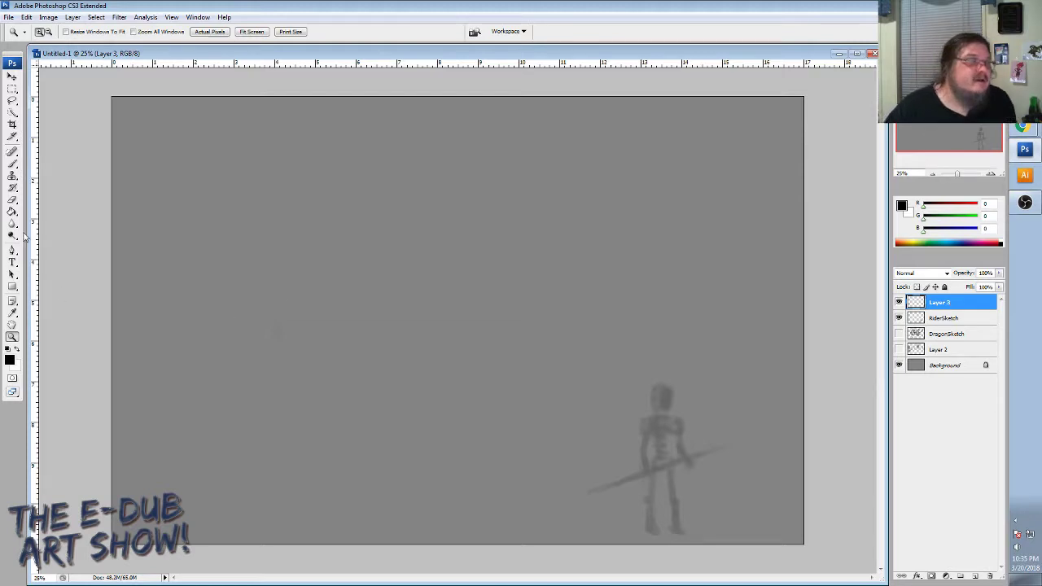
Draw the boxy outline and top edges of the rider's helmet on the new layer with a size 30 black brush.
{"action": "scroll", "coordinate": [15, 161], "scroll_direction": "up", "scroll_amount": 1}
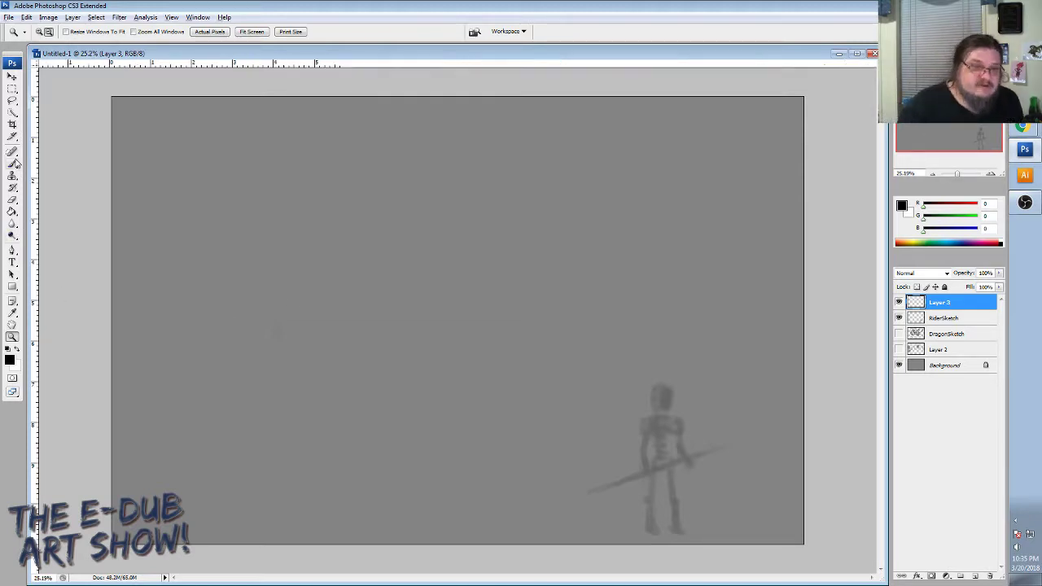
{"action": "scroll", "coordinate": [457, 320], "scroll_direction": "up", "scroll_amount": 8}
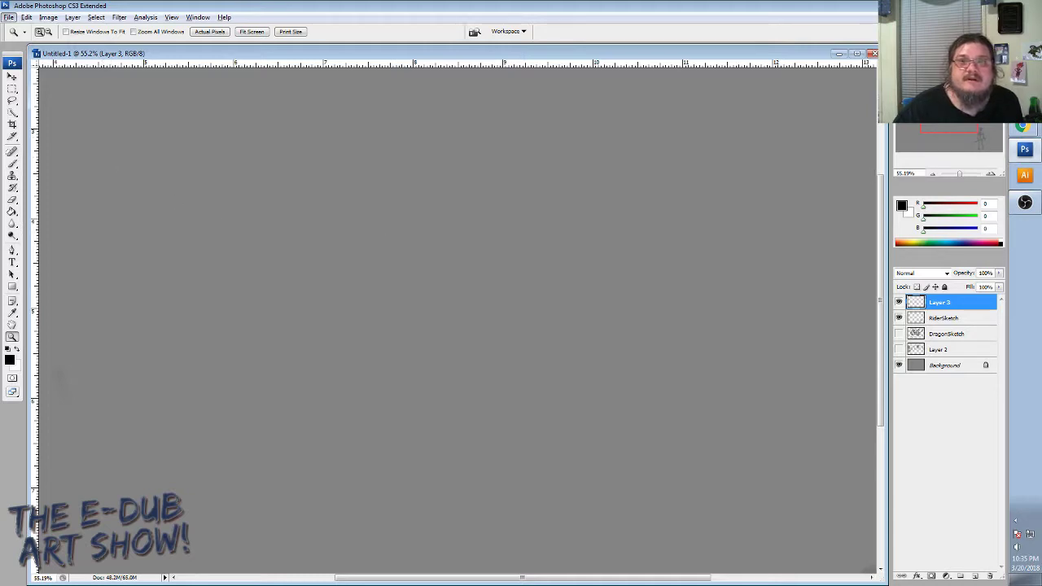
{"action": "left_click", "coordinate": [989, 140]}
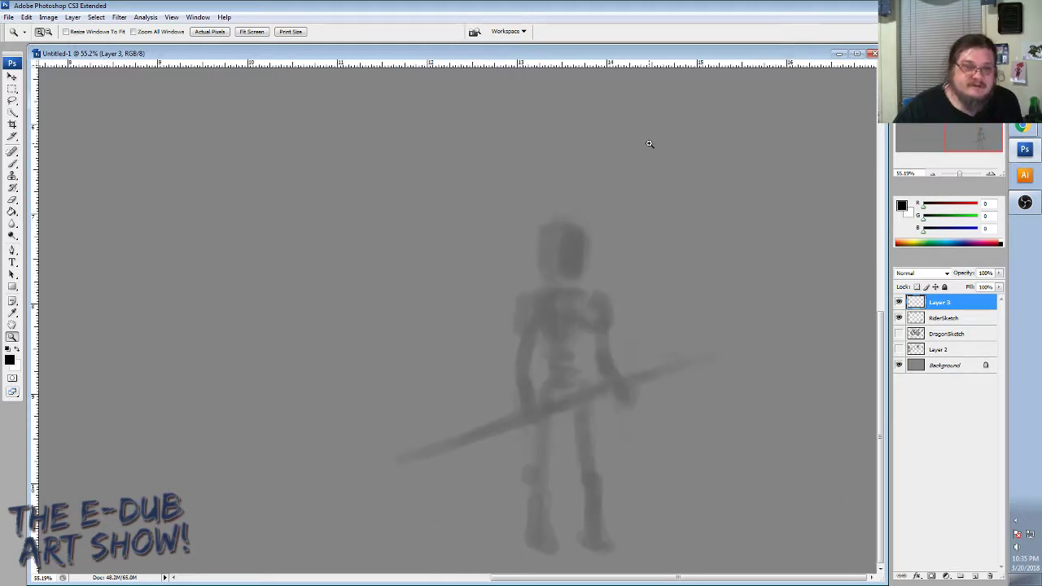
{"action": "scroll", "coordinate": [650, 144], "scroll_direction": "up", "scroll_amount": 3}
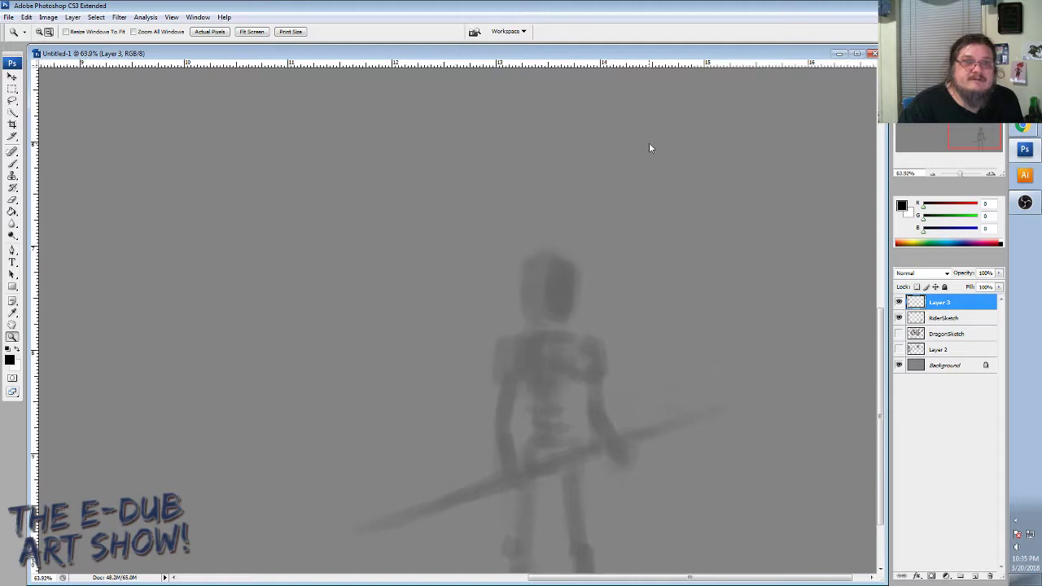
{"action": "scroll", "coordinate": [648, 148], "scroll_direction": "up", "scroll_amount": 1}
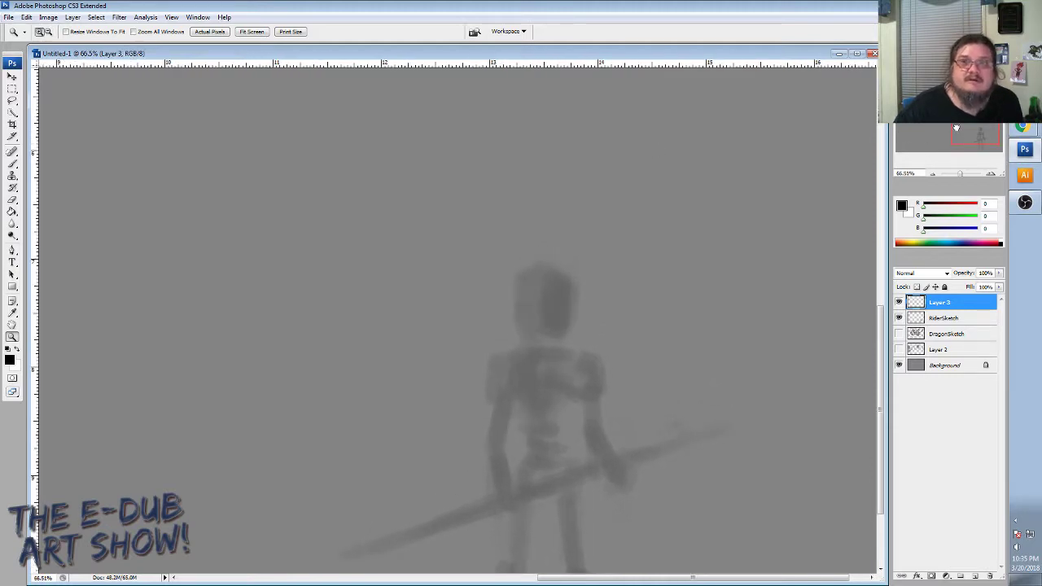
{"action": "left_click_drag", "start_coordinate": [957, 129], "coordinate": [961, 143]}
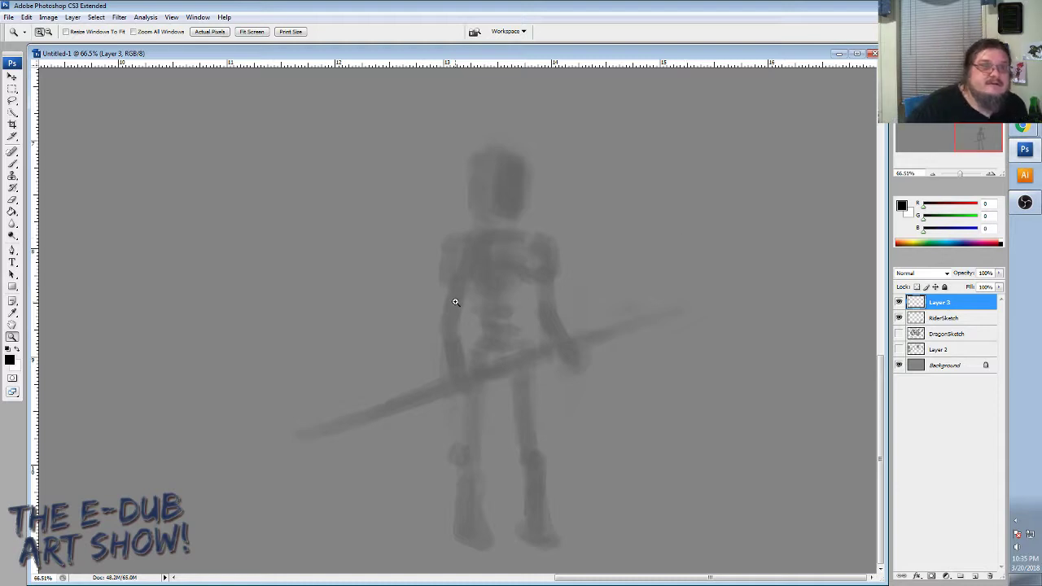
{"action": "left_click", "coordinate": [13, 163]}
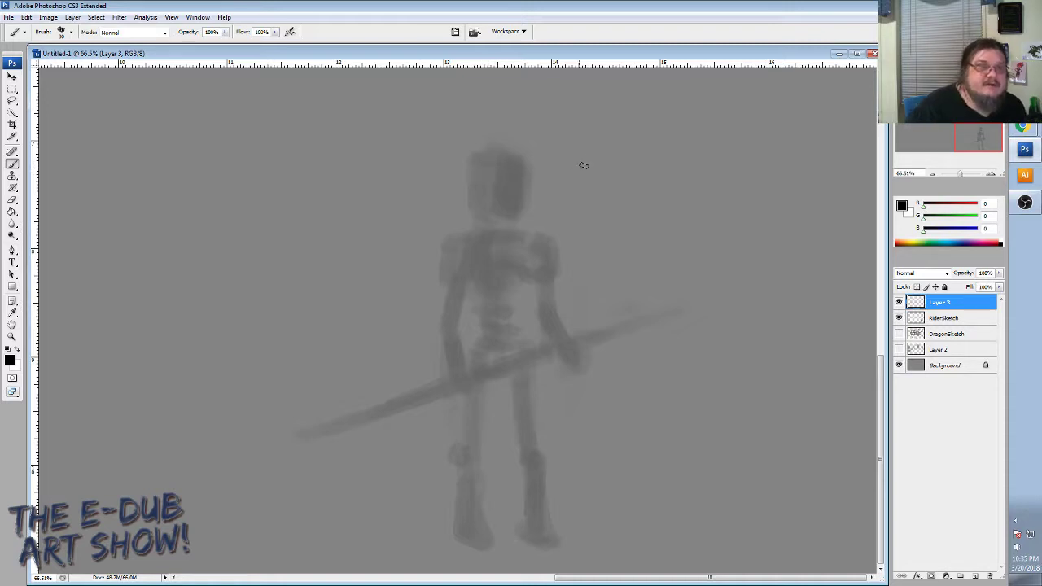
{"action": "mouse_move", "coordinate": [491, 163]}
{"action": "left_mouse_down"}
{"action": "mouse_move", "coordinate": [531, 168]}
{"action": "mouse_move", "coordinate": [495, 152]}
{"action": "mouse_move", "coordinate": [477, 159]}
{"action": "mouse_move", "coordinate": [475, 181]}
{"action": "mouse_move", "coordinate": [475, 156]}
{"action": "mouse_move", "coordinate": [473, 194]}
{"action": "mouse_move", "coordinate": [510, 179]}
{"action": "mouse_move", "coordinate": [481, 211]}
{"action": "mouse_move", "coordinate": [493, 220]}
{"action": "mouse_move", "coordinate": [485, 210]}
{"action": "mouse_move", "coordinate": [507, 167]}
{"action": "mouse_move", "coordinate": [502, 213]}
{"action": "mouse_move", "coordinate": [472, 197]}
{"action": "mouse_move", "coordinate": [512, 215]}
{"action": "left_mouse_up"}
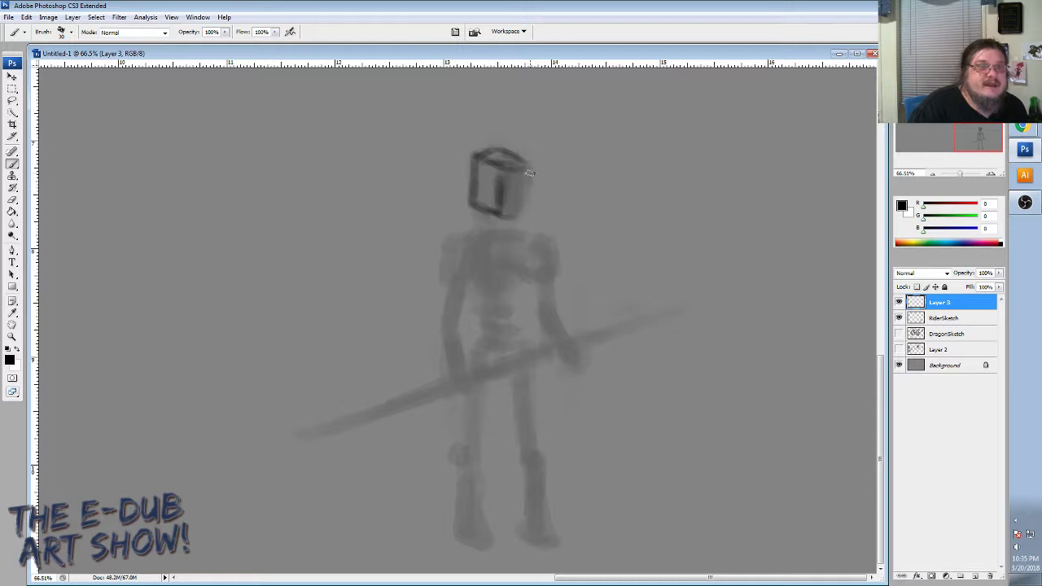
{"action": "mouse_move", "coordinate": [529, 172]}
{"action": "left_mouse_down"}
{"action": "mouse_move", "coordinate": [520, 213]}
{"action": "mouse_move", "coordinate": [501, 208]}
{"action": "mouse_move", "coordinate": [499, 187]}
{"action": "mouse_move", "coordinate": [496, 210]}
{"action": "mouse_move", "coordinate": [480, 200]}
{"action": "mouse_move", "coordinate": [516, 213]}
{"action": "left_mouse_up"}
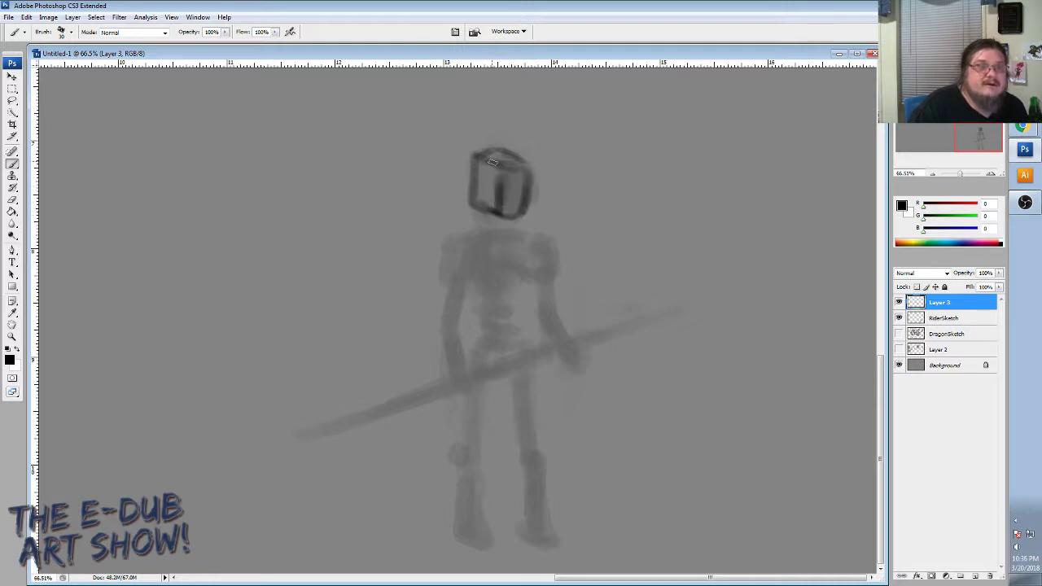
{"action": "left_click_drag", "start_coordinate": [482, 156], "coordinate": [513, 154]}
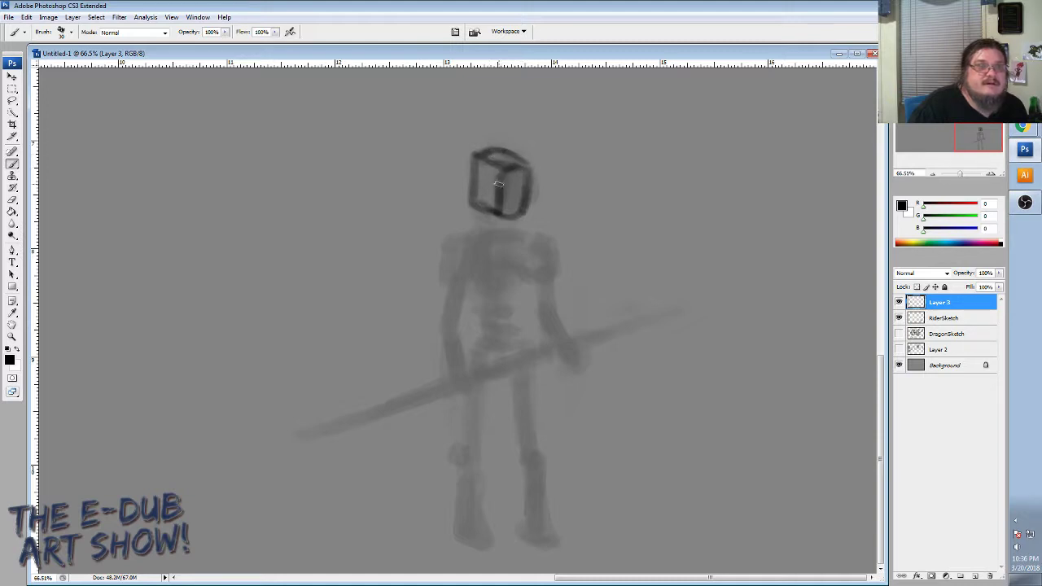
Darken the helmet's front corner and side edges, shade its face panel, and add a short neck below it.
{"action": "mouse_move", "coordinate": [502, 166]}
{"action": "left_mouse_down"}
{"action": "mouse_move", "coordinate": [504, 213]}
{"action": "mouse_move", "coordinate": [524, 208]}
{"action": "mouse_move", "coordinate": [515, 214]}
{"action": "left_mouse_up"}
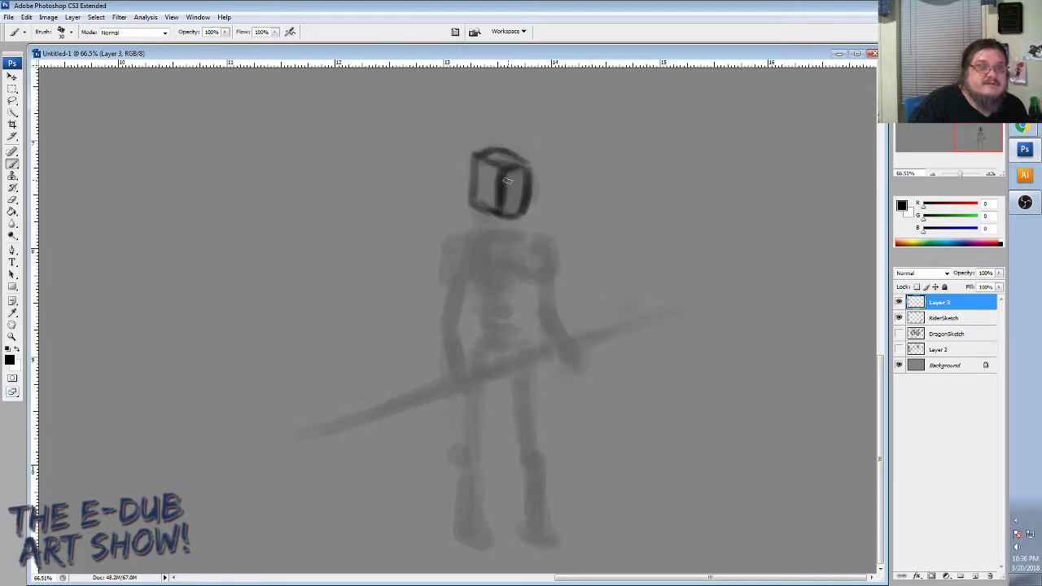
{"action": "left_click_drag", "start_coordinate": [515, 176], "coordinate": [511, 209]}
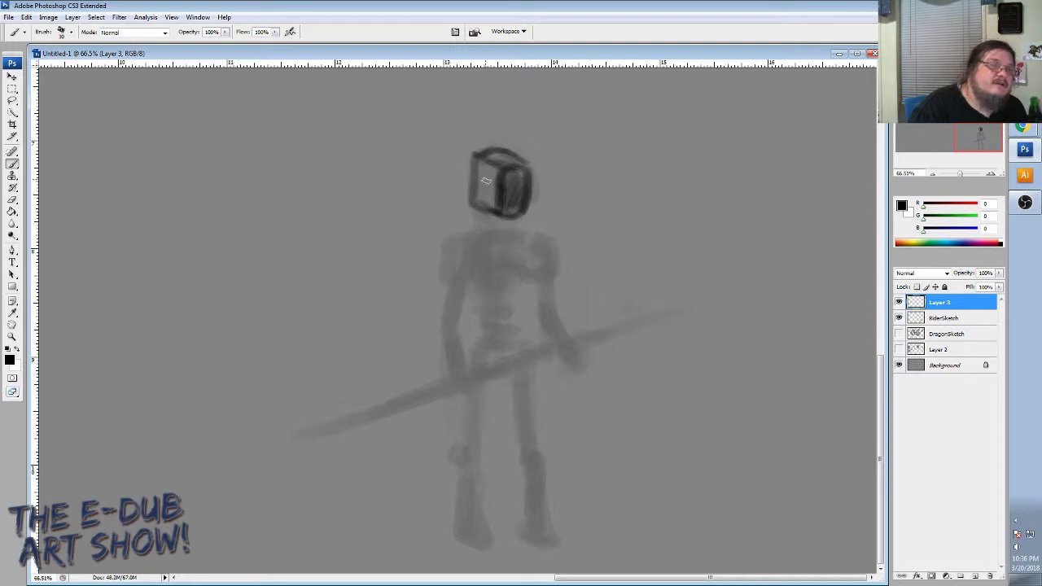
{"action": "left_click_drag", "start_coordinate": [478, 161], "coordinate": [474, 200]}
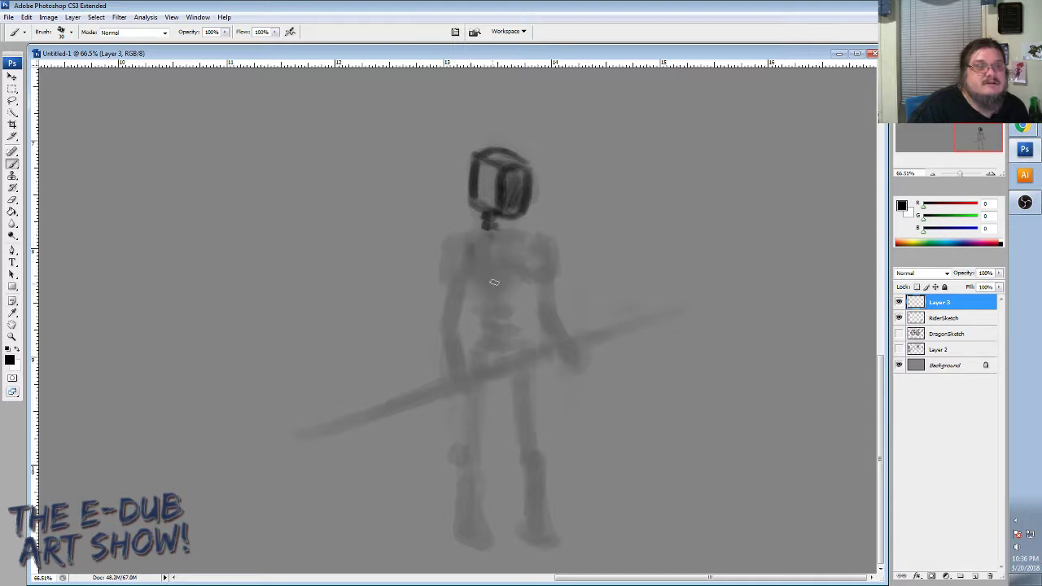
Outline the rider's chest plate below the neck and draw the shoulder pad on the side the helmet faces.
{"action": "left_click_drag", "start_coordinate": [494, 282], "coordinate": [519, 276]}
{"action": "left_click_drag", "start_coordinate": [524, 237], "coordinate": [522, 271]}
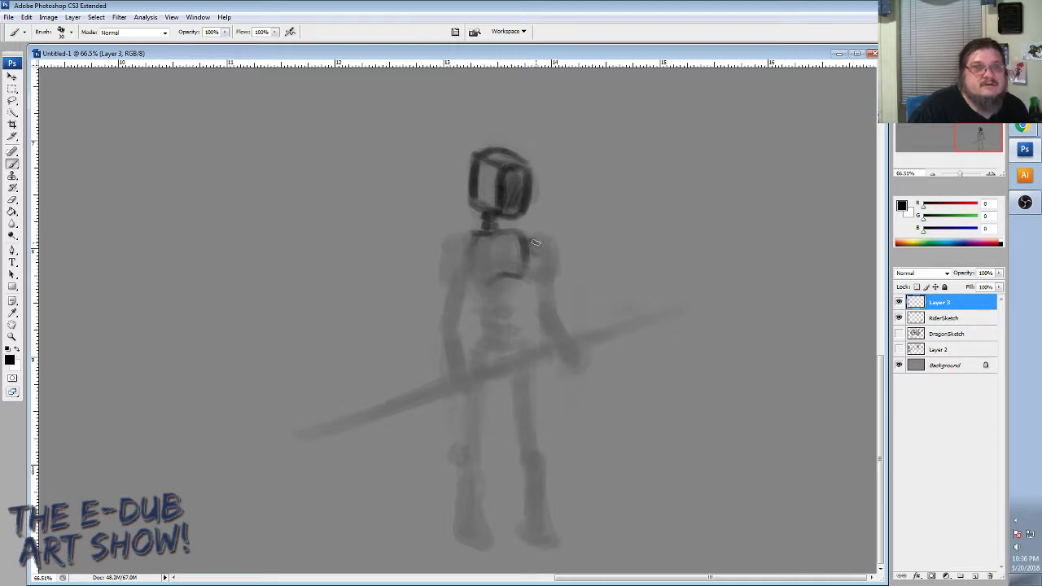
{"action": "mouse_move", "coordinate": [535, 242]}
{"action": "left_mouse_down"}
{"action": "mouse_move", "coordinate": [543, 253]}
{"action": "mouse_move", "coordinate": [556, 280]}
{"action": "mouse_move", "coordinate": [556, 249]}
{"action": "mouse_move", "coordinate": [543, 238]}
{"action": "mouse_move", "coordinate": [552, 273]}
{"action": "mouse_move", "coordinate": [529, 249]}
{"action": "mouse_move", "coordinate": [538, 258]}
{"action": "mouse_move", "coordinate": [528, 271]}
{"action": "mouse_move", "coordinate": [476, 285]}
{"action": "mouse_move", "coordinate": [518, 270]}
{"action": "left_mouse_up"}
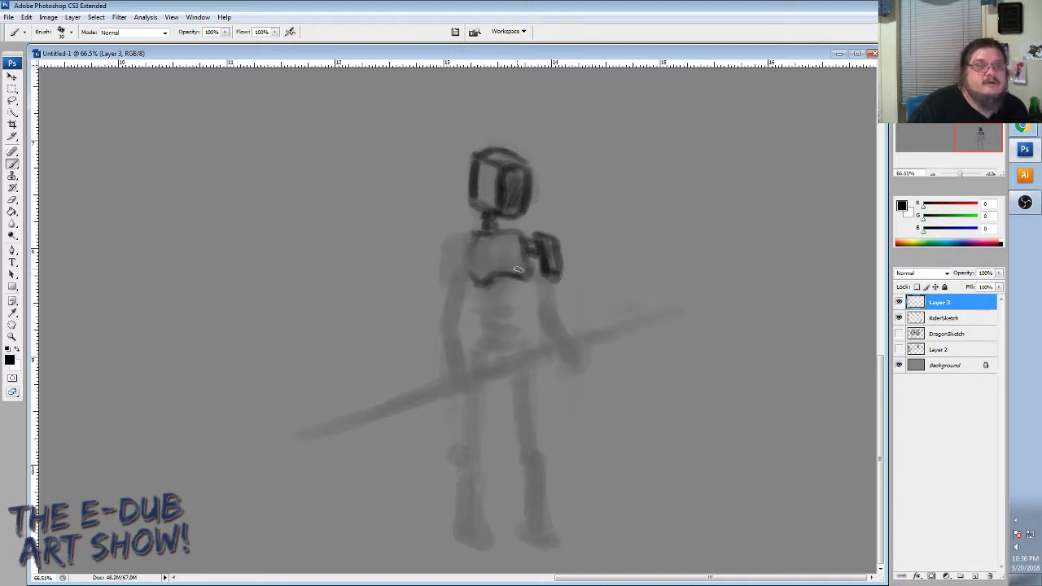
Draw the other shoulder pad and both upper arms, and add a small square emblem and dark side shading to the chest plate.
{"action": "mouse_move", "coordinate": [474, 239]}
{"action": "left_mouse_down"}
{"action": "mouse_move", "coordinate": [442, 274]}
{"action": "mouse_move", "coordinate": [457, 278]}
{"action": "mouse_move", "coordinate": [469, 252]}
{"action": "mouse_move", "coordinate": [463, 276]}
{"action": "mouse_move", "coordinate": [454, 246]}
{"action": "mouse_move", "coordinate": [443, 265]}
{"action": "mouse_move", "coordinate": [452, 242]}
{"action": "mouse_move", "coordinate": [471, 236]}
{"action": "mouse_move", "coordinate": [454, 233]}
{"action": "mouse_move", "coordinate": [468, 238]}
{"action": "mouse_move", "coordinate": [465, 274]}
{"action": "mouse_move", "coordinate": [448, 316]}
{"action": "mouse_move", "coordinate": [463, 277]}
{"action": "mouse_move", "coordinate": [454, 311]}
{"action": "mouse_move", "coordinate": [460, 279]}
{"action": "mouse_move", "coordinate": [450, 311]}
{"action": "left_mouse_up"}
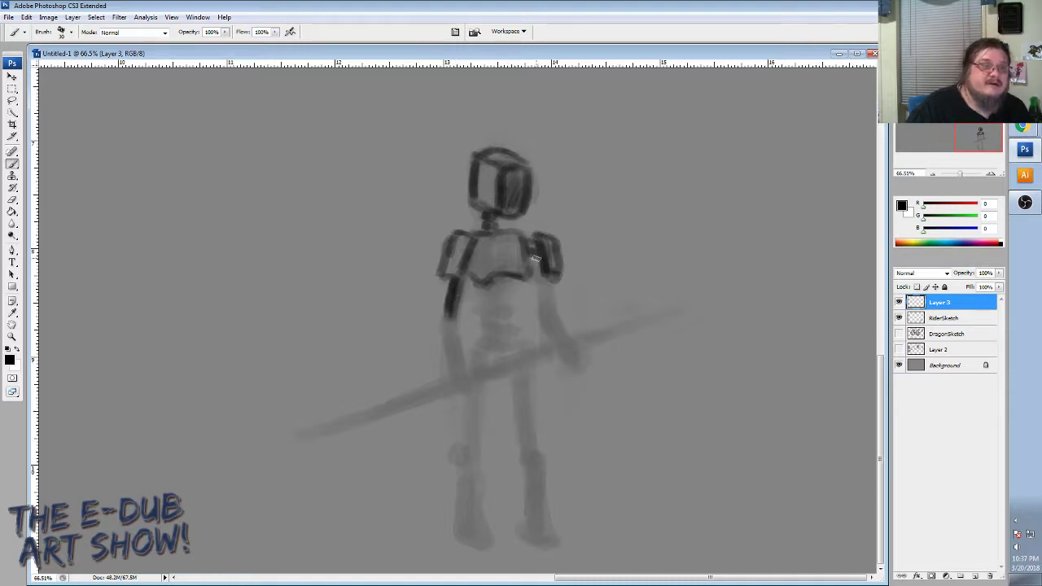
{"action": "left_click_drag", "start_coordinate": [535, 257], "coordinate": [549, 296]}
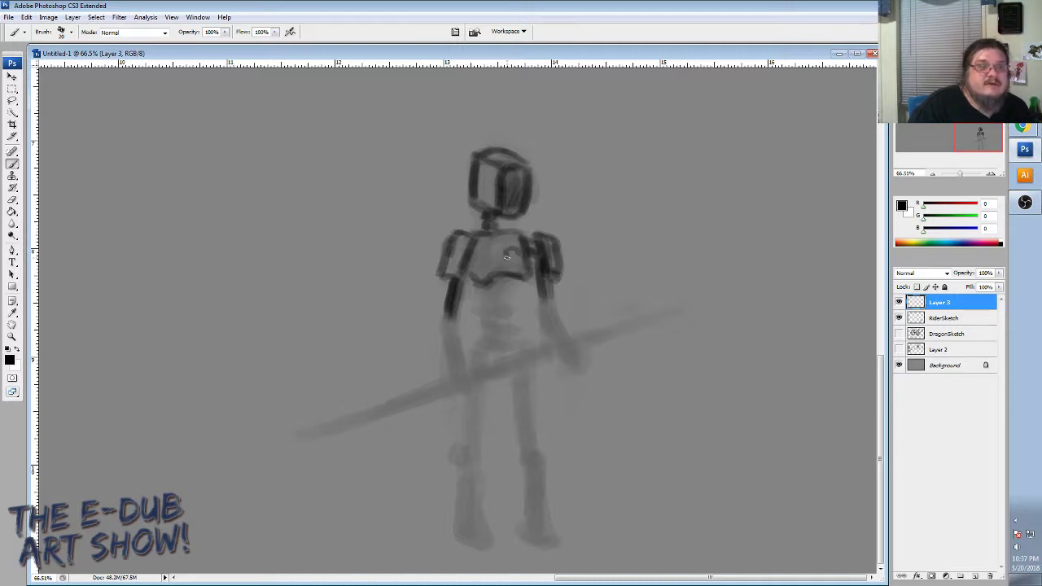
{"action": "left_click_drag", "start_coordinate": [513, 249], "coordinate": [518, 254]}
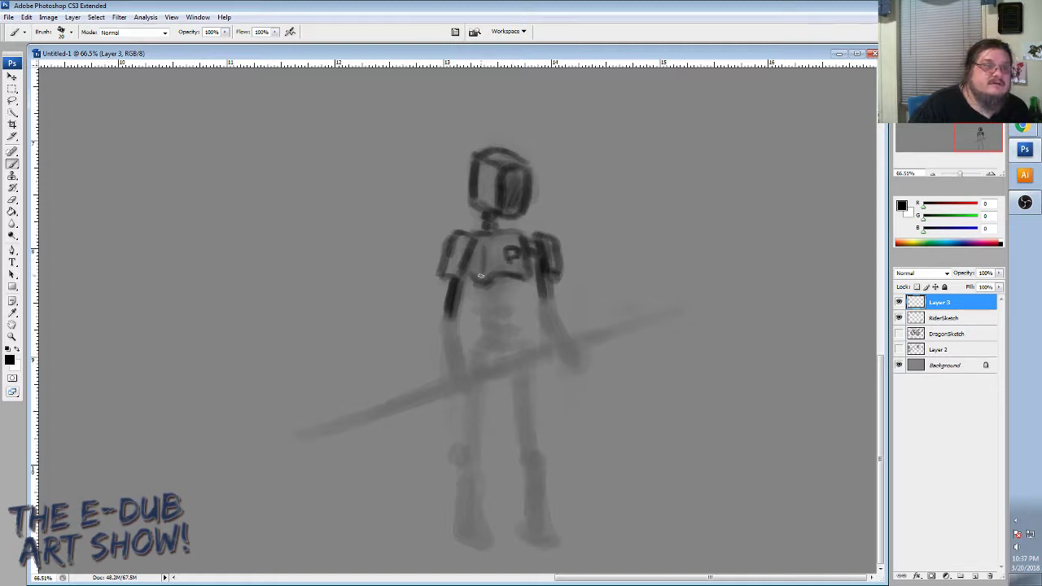
{"action": "mouse_move", "coordinate": [476, 243]}
{"action": "left_mouse_down"}
{"action": "mouse_move", "coordinate": [479, 277]}
{"action": "mouse_move", "coordinate": [480, 254]}
{"action": "mouse_move", "coordinate": [471, 267]}
{"action": "mouse_move", "coordinate": [481, 244]}
{"action": "mouse_move", "coordinate": [484, 277]}
{"action": "mouse_move", "coordinate": [472, 277]}
{"action": "left_mouse_up"}
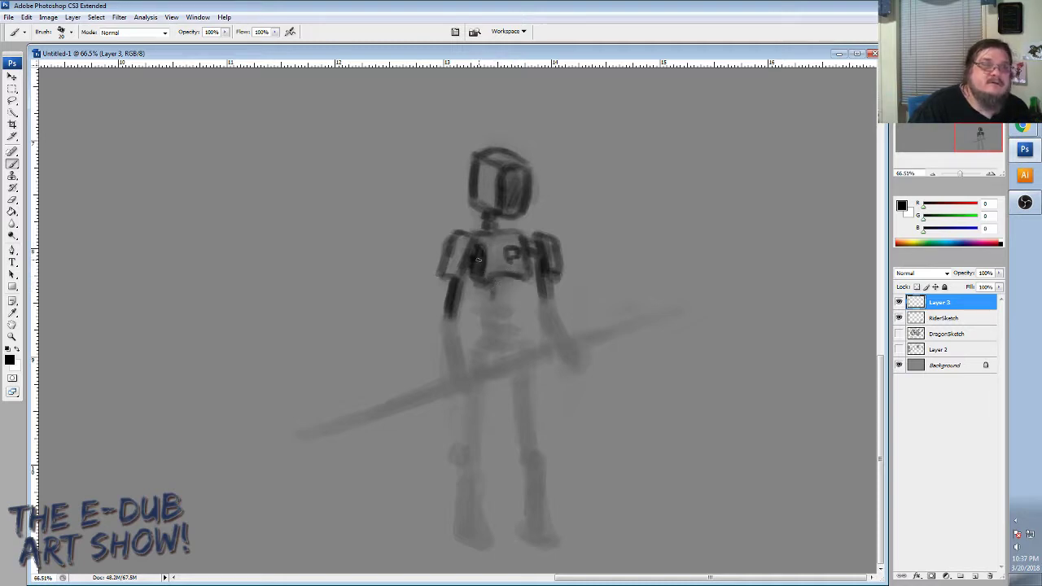
Draw a ribbed mechanical spine from the chest plate down to an angular pelvis, refining its vertebrae with a size 15 brush.
{"action": "mouse_move", "coordinate": [491, 289]}
{"action": "left_mouse_down"}
{"action": "mouse_move", "coordinate": [490, 329]}
{"action": "mouse_move", "coordinate": [499, 339]}
{"action": "mouse_move", "coordinate": [477, 353]}
{"action": "mouse_move", "coordinate": [483, 334]}
{"action": "mouse_move", "coordinate": [489, 359]}
{"action": "mouse_move", "coordinate": [477, 355]}
{"action": "mouse_move", "coordinate": [480, 338]}
{"action": "mouse_move", "coordinate": [472, 350]}
{"action": "mouse_move", "coordinate": [510, 369]}
{"action": "mouse_move", "coordinate": [512, 357]}
{"action": "mouse_move", "coordinate": [509, 367]}
{"action": "mouse_move", "coordinate": [530, 356]}
{"action": "mouse_move", "coordinate": [508, 340]}
{"action": "mouse_move", "coordinate": [524, 344]}
{"action": "mouse_move", "coordinate": [520, 335]}
{"action": "mouse_move", "coordinate": [515, 357]}
{"action": "mouse_move", "coordinate": [496, 358]}
{"action": "mouse_move", "coordinate": [499, 371]}
{"action": "mouse_move", "coordinate": [484, 366]}
{"action": "mouse_move", "coordinate": [485, 353]}
{"action": "mouse_move", "coordinate": [511, 371]}
{"action": "mouse_move", "coordinate": [518, 353]}
{"action": "mouse_move", "coordinate": [516, 367]}
{"action": "mouse_move", "coordinate": [525, 350]}
{"action": "mouse_move", "coordinate": [507, 340]}
{"action": "mouse_move", "coordinate": [513, 333]}
{"action": "mouse_move", "coordinate": [490, 335]}
{"action": "mouse_move", "coordinate": [522, 380]}
{"action": "left_mouse_up"}
{"action": "left_click_drag", "start_coordinate": [494, 331], "coordinate": [497, 301]}
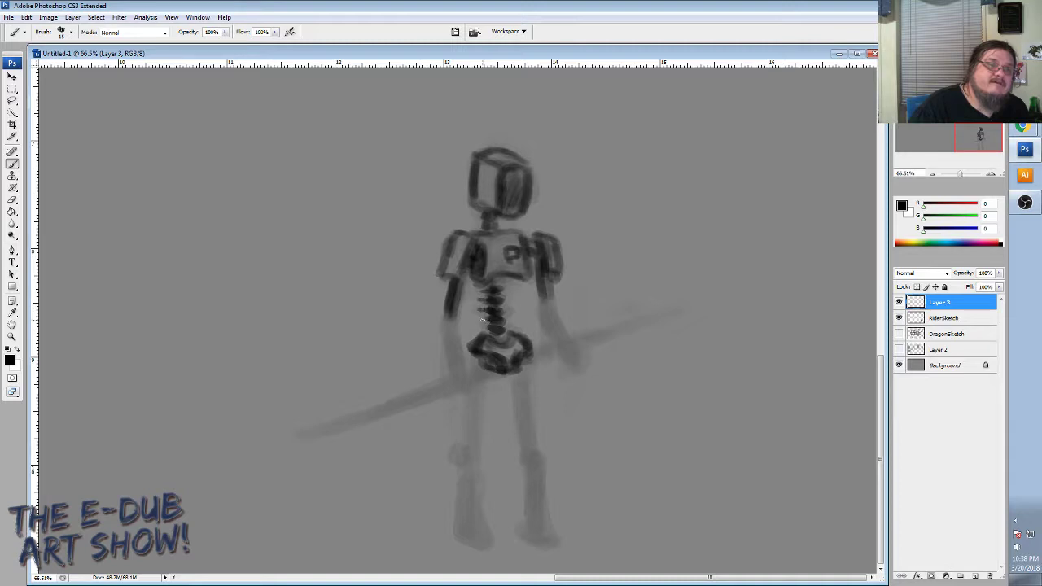
{"action": "left_click_drag", "start_coordinate": [483, 320], "coordinate": [488, 324]}
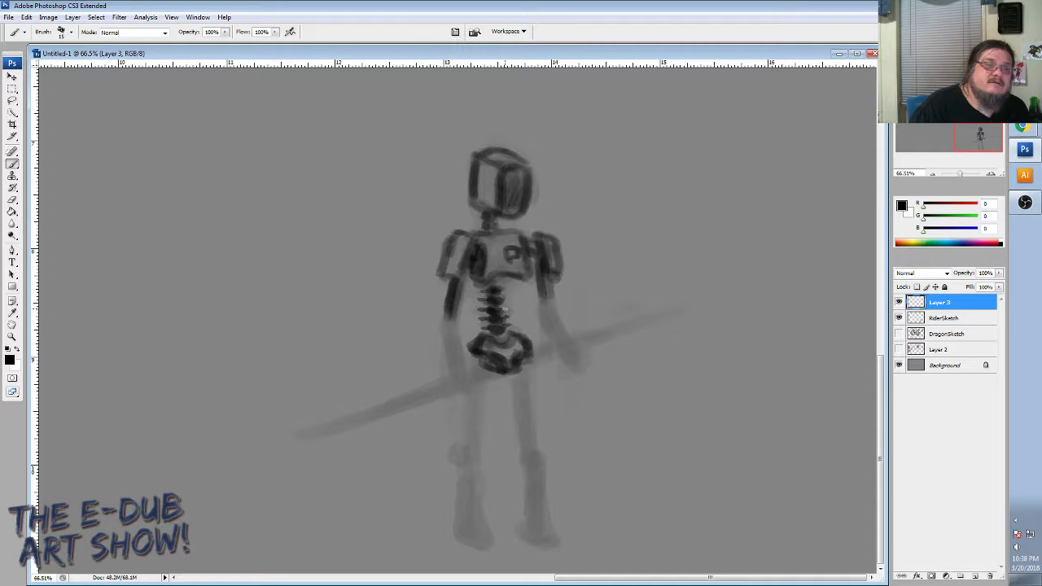
{"action": "left_click_drag", "start_coordinate": [500, 289], "coordinate": [509, 290]}
{"action": "left_click_drag", "start_coordinate": [491, 347], "coordinate": [489, 335]}
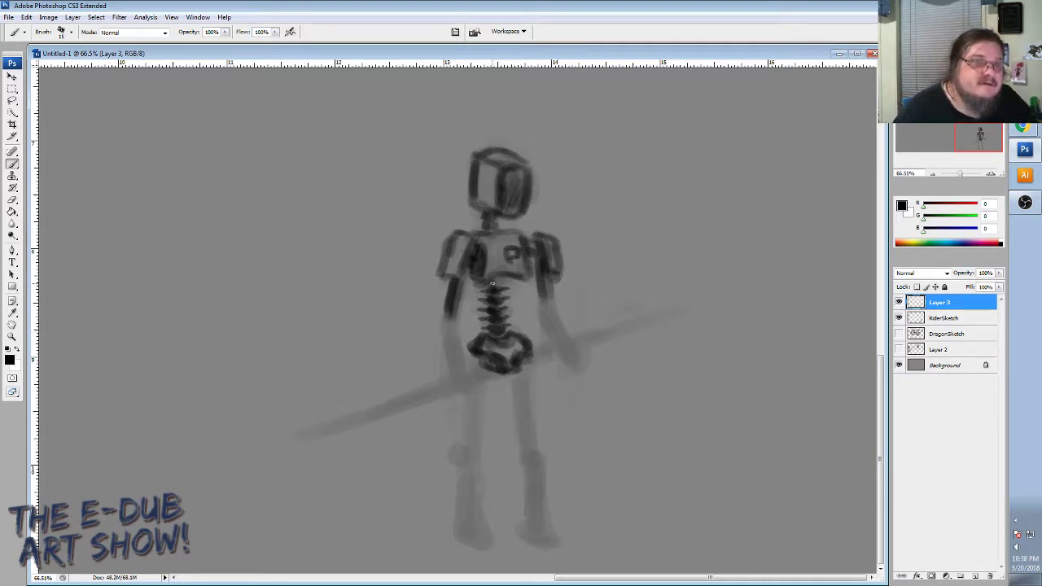
{"action": "left_click_drag", "start_coordinate": [494, 284], "coordinate": [502, 287]}
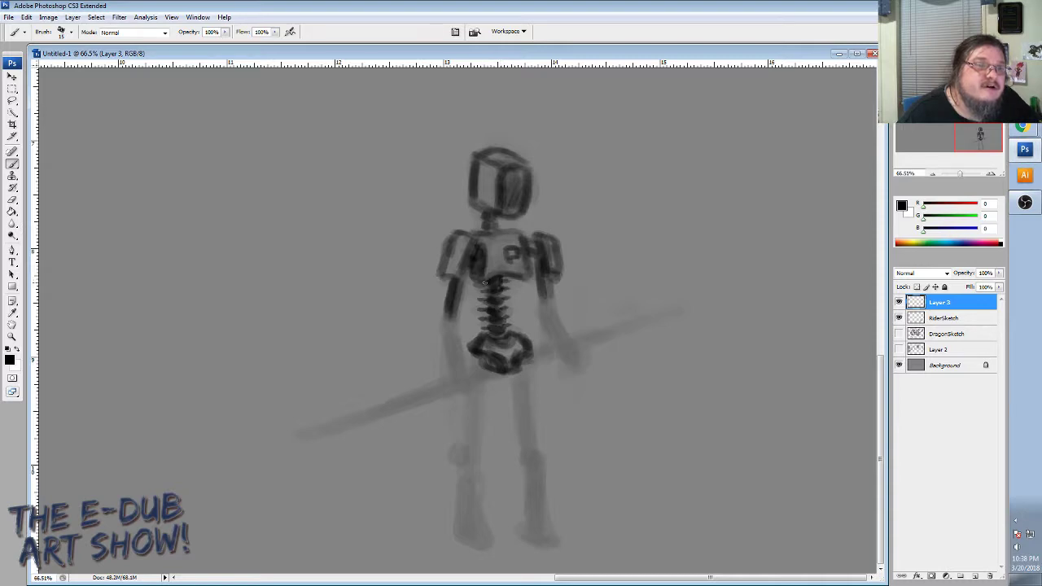
{"action": "left_click_drag", "start_coordinate": [484, 284], "coordinate": [474, 285]}
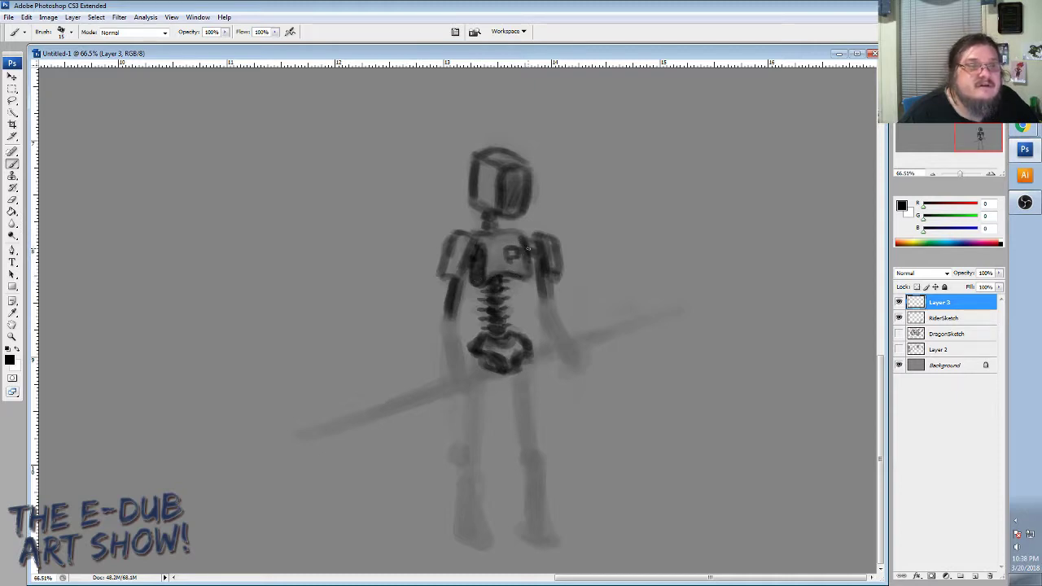
Draw the rider's two forearms, with an elbow joint on the straight arm and a blocky gripping hand on the bent one.
{"action": "mouse_move", "coordinate": [534, 269]}
{"action": "left_mouse_down"}
{"action": "mouse_move", "coordinate": [559, 303]}
{"action": "mouse_move", "coordinate": [546, 315]}
{"action": "mouse_move", "coordinate": [553, 333]}
{"action": "mouse_move", "coordinate": [553, 303]}
{"action": "mouse_move", "coordinate": [568, 345]}
{"action": "left_mouse_up"}
{"action": "left_click_drag", "start_coordinate": [554, 307], "coordinate": [567, 349]}
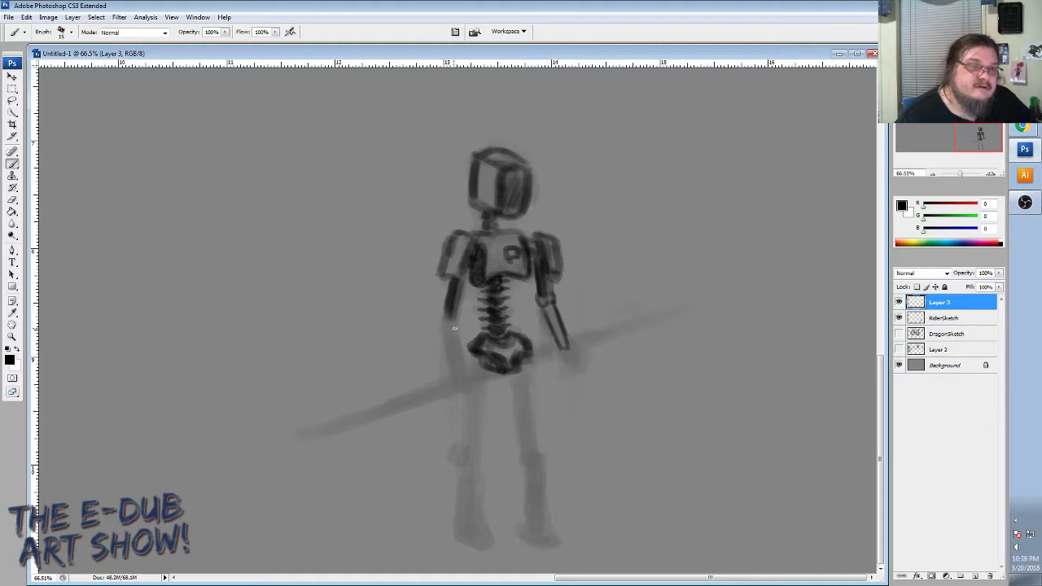
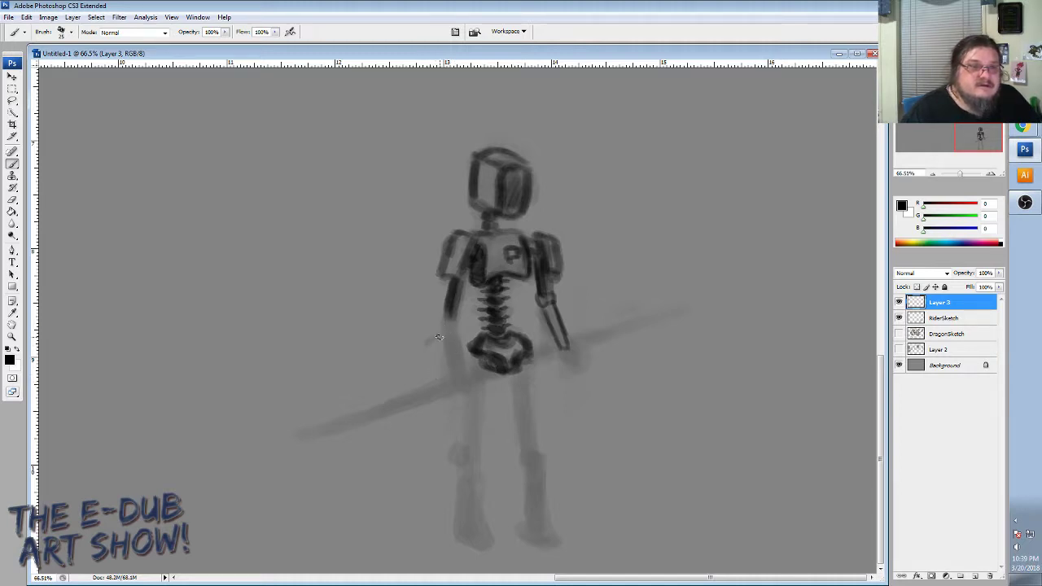
{"action": "mouse_move", "coordinate": [425, 352]}
{"action": "left_mouse_down"}
{"action": "mouse_move", "coordinate": [439, 358]}
{"action": "mouse_move", "coordinate": [438, 337]}
{"action": "mouse_move", "coordinate": [444, 355]}
{"action": "left_mouse_up"}
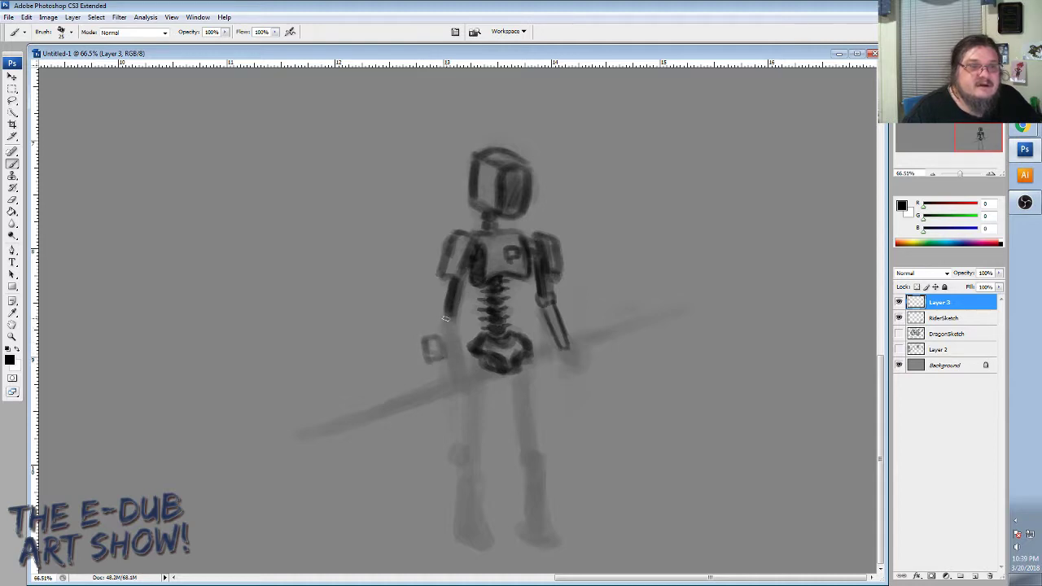
{"action": "mouse_move", "coordinate": [446, 318]}
{"action": "left_mouse_down"}
{"action": "mouse_move", "coordinate": [451, 330]}
{"action": "mouse_move", "coordinate": [438, 336]}
{"action": "mouse_move", "coordinate": [446, 330]}
{"action": "mouse_move", "coordinate": [432, 339]}
{"action": "mouse_move", "coordinate": [428, 321]}
{"action": "mouse_move", "coordinate": [435, 365]}
{"action": "mouse_move", "coordinate": [429, 305]}
{"action": "mouse_move", "coordinate": [436, 388]}
{"action": "left_mouse_up"}
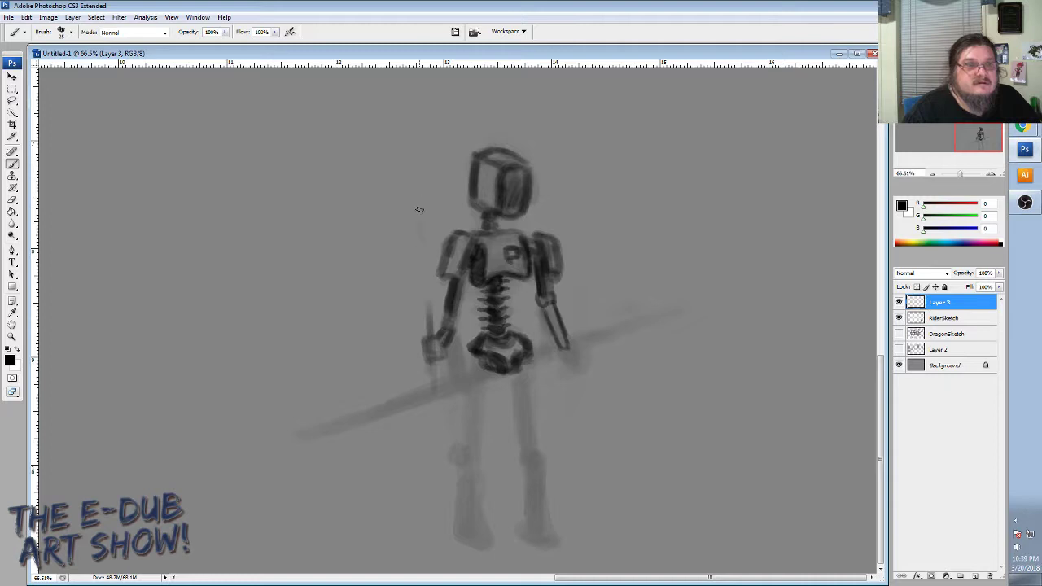
Draw a long, nearly vertical staff through the gripping hand, from helmet height to near the feet, with a size 25 brush.
{"action": "left_click_drag", "start_coordinate": [418, 214], "coordinate": [427, 281]}
{"action": "left_click_drag", "start_coordinate": [420, 194], "coordinate": [428, 324]}
{"action": "left_click_drag", "start_coordinate": [425, 232], "coordinate": [440, 486]}
{"action": "left_click_drag", "start_coordinate": [433, 408], "coordinate": [439, 512]}
{"action": "left_click_drag", "start_coordinate": [436, 459], "coordinate": [442, 522]}
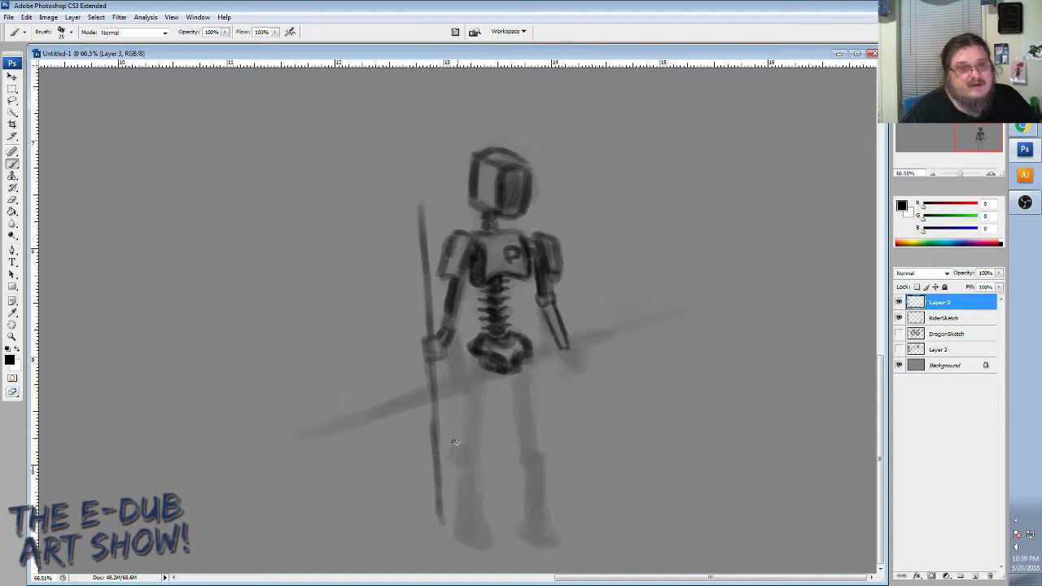
Draw round hip joints on the pelvis and both thighs down to the knees.
{"action": "mouse_move", "coordinate": [487, 367]}
{"action": "left_mouse_down"}
{"action": "mouse_move", "coordinate": [530, 359]}
{"action": "mouse_move", "coordinate": [534, 374]}
{"action": "mouse_move", "coordinate": [482, 389]}
{"action": "mouse_move", "coordinate": [478, 378]}
{"action": "mouse_move", "coordinate": [477, 396]}
{"action": "mouse_move", "coordinate": [477, 377]}
{"action": "mouse_move", "coordinate": [475, 443]}
{"action": "mouse_move", "coordinate": [476, 386]}
{"action": "mouse_move", "coordinate": [472, 427]}
{"action": "left_mouse_up"}
{"action": "mouse_move", "coordinate": [532, 377]}
{"action": "left_mouse_down"}
{"action": "mouse_move", "coordinate": [536, 428]}
{"action": "mouse_move", "coordinate": [528, 361]}
{"action": "mouse_move", "coordinate": [536, 365]}
{"action": "mouse_move", "coordinate": [500, 358]}
{"action": "mouse_move", "coordinate": [511, 371]}
{"action": "mouse_move", "coordinate": [523, 364]}
{"action": "mouse_move", "coordinate": [519, 345]}
{"action": "mouse_move", "coordinate": [506, 353]}
{"action": "mouse_move", "coordinate": [525, 363]}
{"action": "left_mouse_up"}
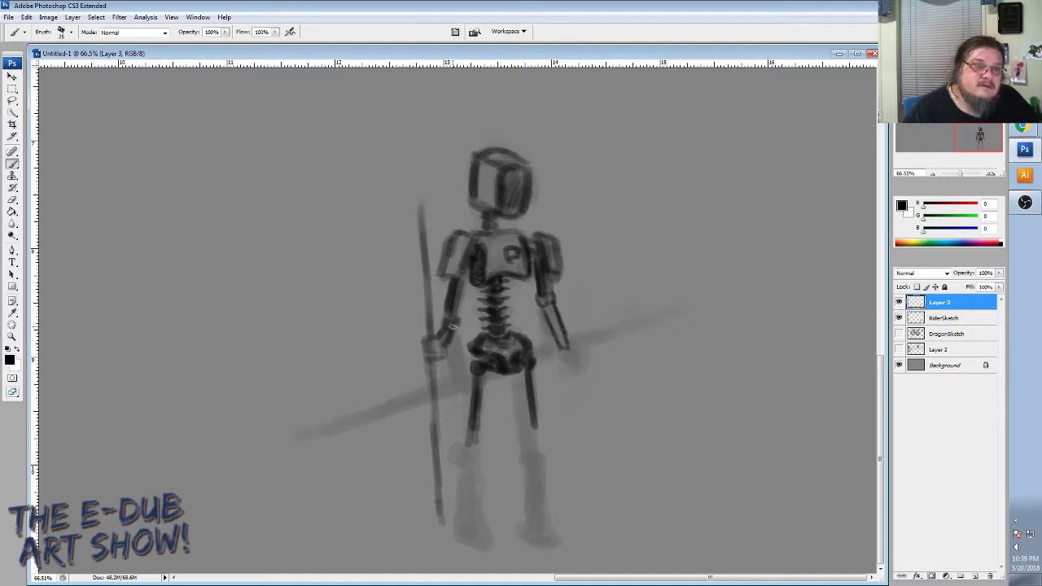
Thicken and darken both arms and the gripping hand, and add a second edge along the staff's upper part.
{"action": "left_click_drag", "start_coordinate": [455, 327], "coordinate": [467, 273]}
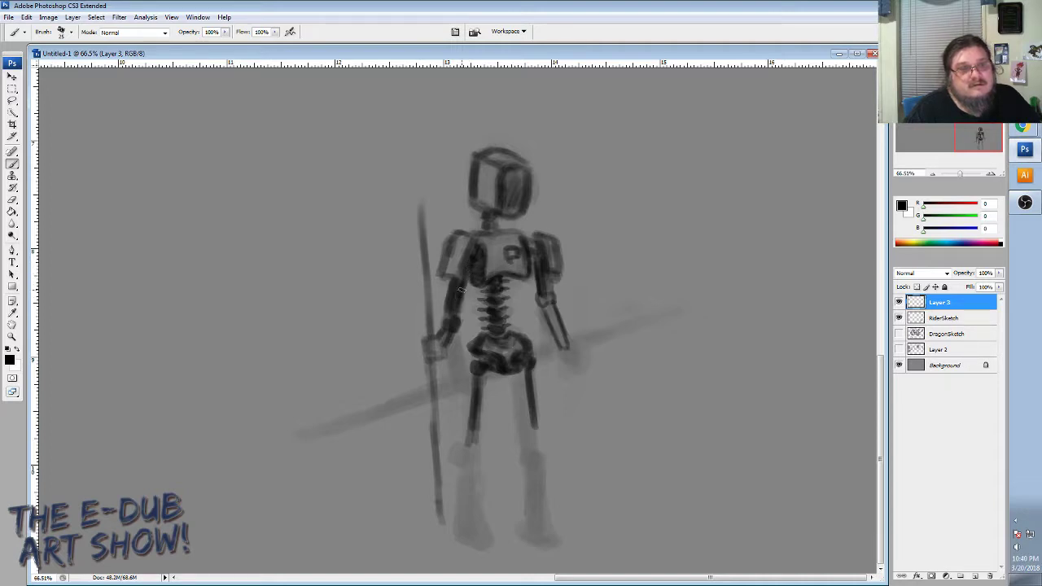
{"action": "left_click_drag", "start_coordinate": [549, 294], "coordinate": [553, 277]}
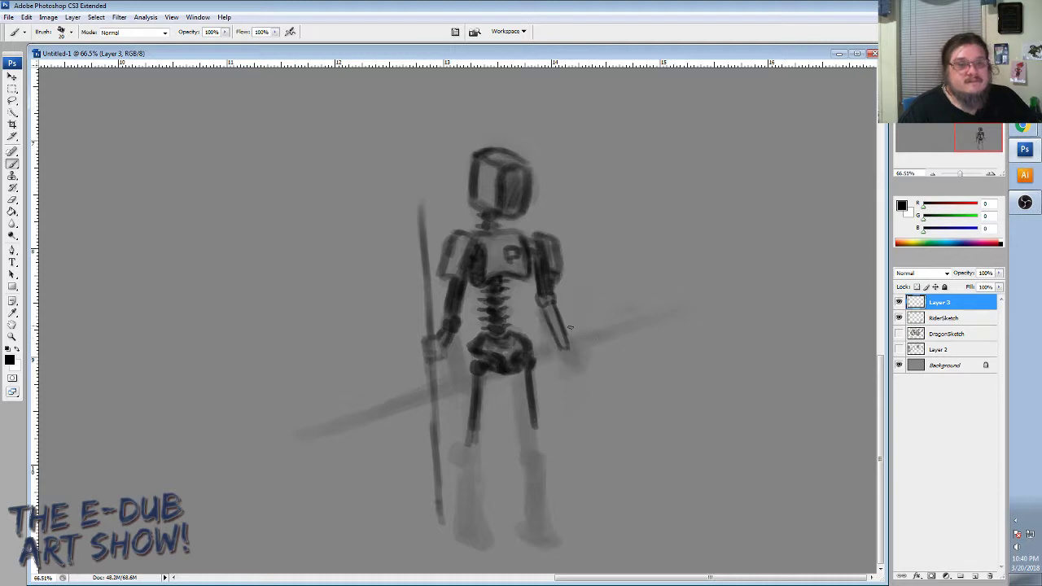
{"action": "left_click_drag", "start_coordinate": [549, 310], "coordinate": [564, 340]}
{"action": "mouse_move", "coordinate": [447, 334]}
{"action": "left_mouse_down"}
{"action": "mouse_move", "coordinate": [429, 345]}
{"action": "mouse_move", "coordinate": [431, 326]}
{"action": "mouse_move", "coordinate": [433, 343]}
{"action": "left_mouse_up"}
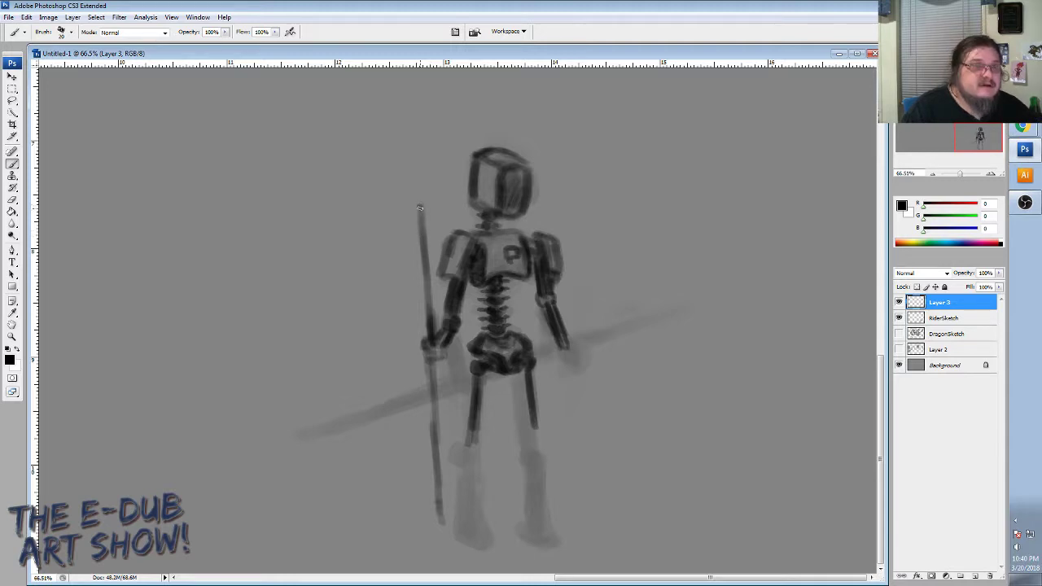
{"action": "left_click_drag", "start_coordinate": [419, 208], "coordinate": [430, 323]}
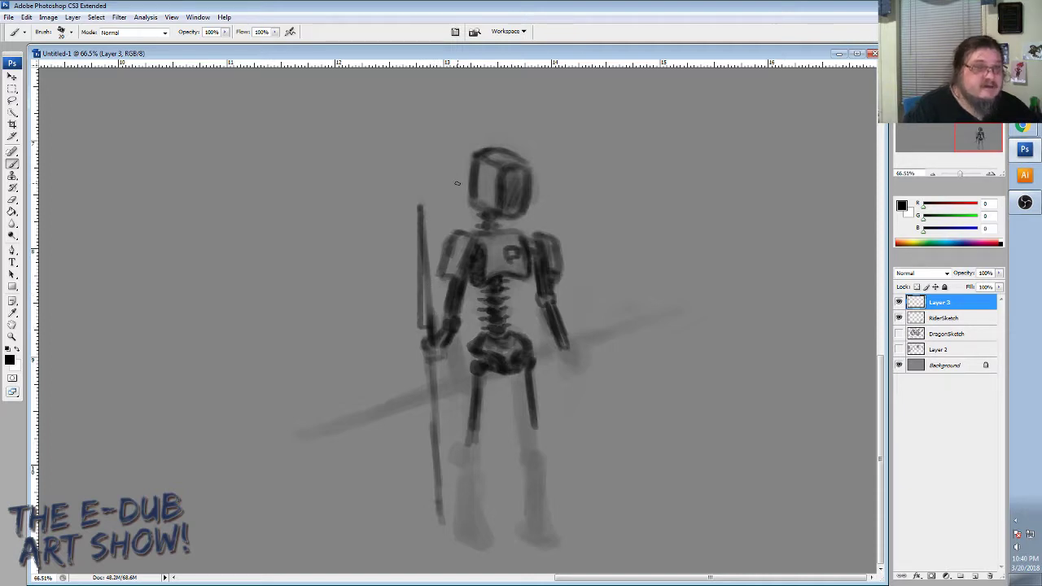
Undo the last staff stroke, redraw the upper staff as one dark line, and sketch the robot's two fists.
{"action": "key", "text": "ctrl+z"}
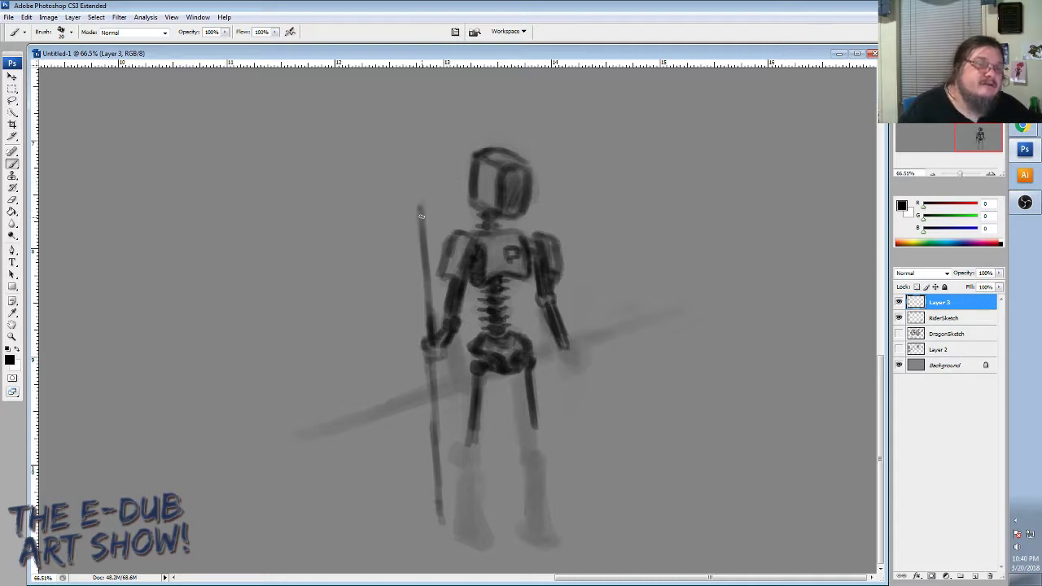
{"action": "mouse_move", "coordinate": [421, 216]}
{"action": "left_mouse_down"}
{"action": "mouse_move", "coordinate": [429, 322]}
{"action": "mouse_move", "coordinate": [432, 295]}
{"action": "left_mouse_up"}
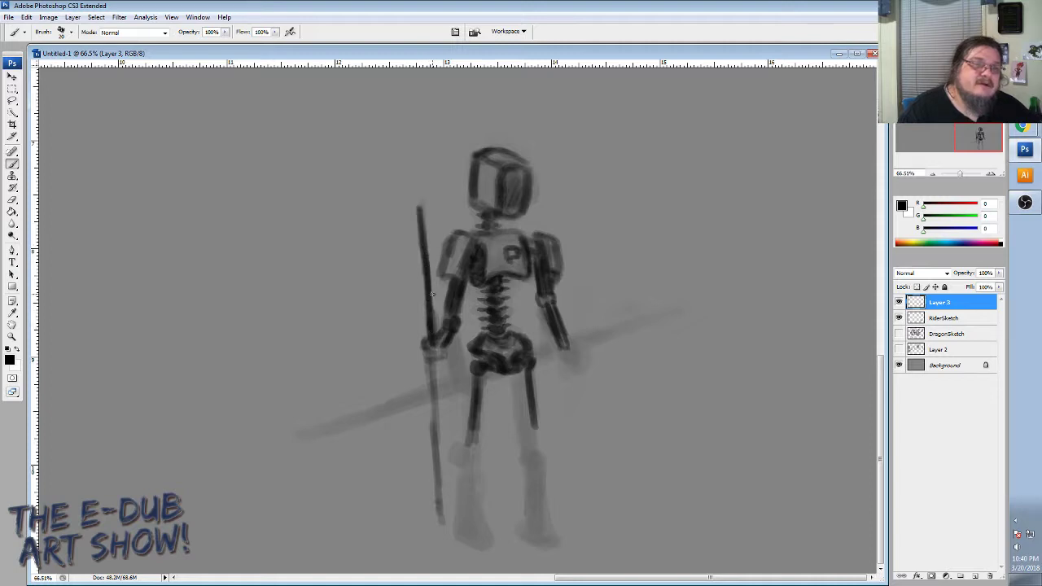
{"action": "mouse_move", "coordinate": [445, 382]}
{"action": "left_mouse_down"}
{"action": "mouse_move", "coordinate": [436, 375]}
{"action": "mouse_move", "coordinate": [433, 400]}
{"action": "mouse_move", "coordinate": [424, 347]}
{"action": "left_mouse_up"}
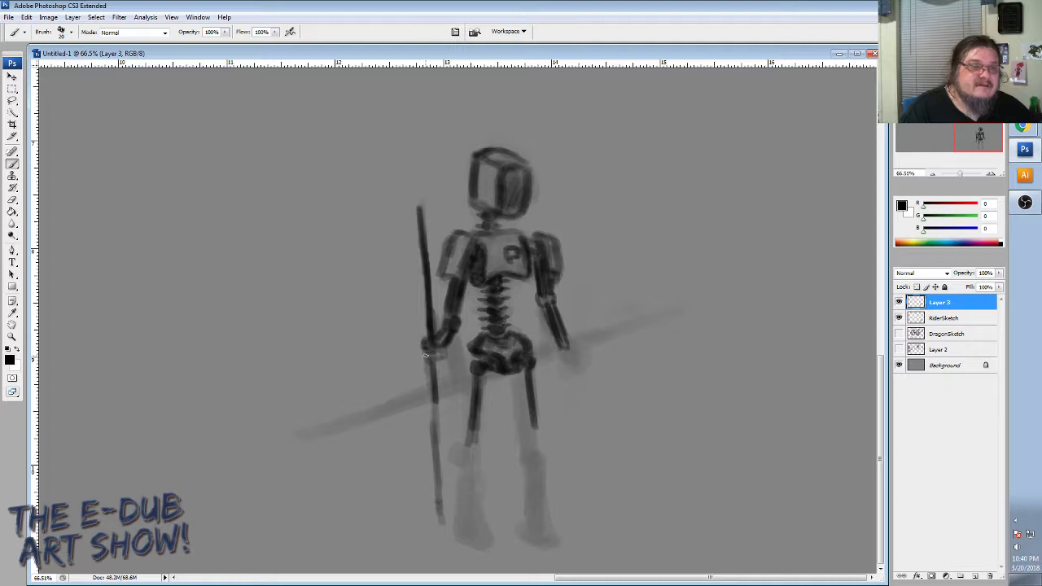
{"action": "mouse_move", "coordinate": [437, 361]}
{"action": "left_mouse_down"}
{"action": "mouse_move", "coordinate": [428, 360]}
{"action": "mouse_move", "coordinate": [439, 361]}
{"action": "mouse_move", "coordinate": [438, 345]}
{"action": "left_mouse_up"}
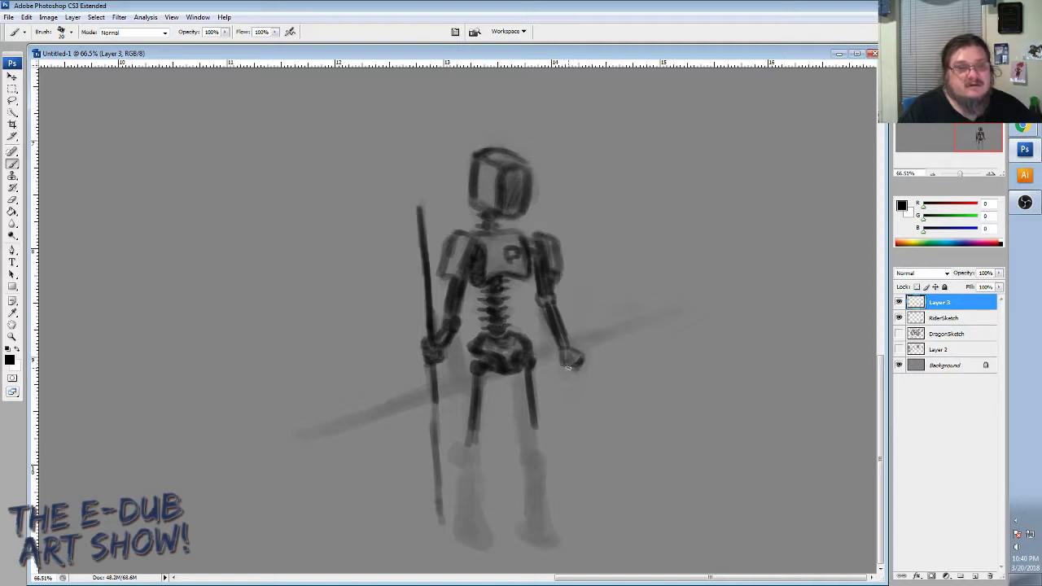
Thicken both of the robot's thighs into solid dark limbs reaching down to the knees.
{"action": "mouse_move", "coordinate": [521, 374]}
{"action": "left_mouse_down"}
{"action": "mouse_move", "coordinate": [523, 409]}
{"action": "mouse_move", "coordinate": [518, 374]}
{"action": "mouse_move", "coordinate": [527, 429]}
{"action": "mouse_move", "coordinate": [521, 373]}
{"action": "mouse_move", "coordinate": [529, 433]}
{"action": "left_mouse_up"}
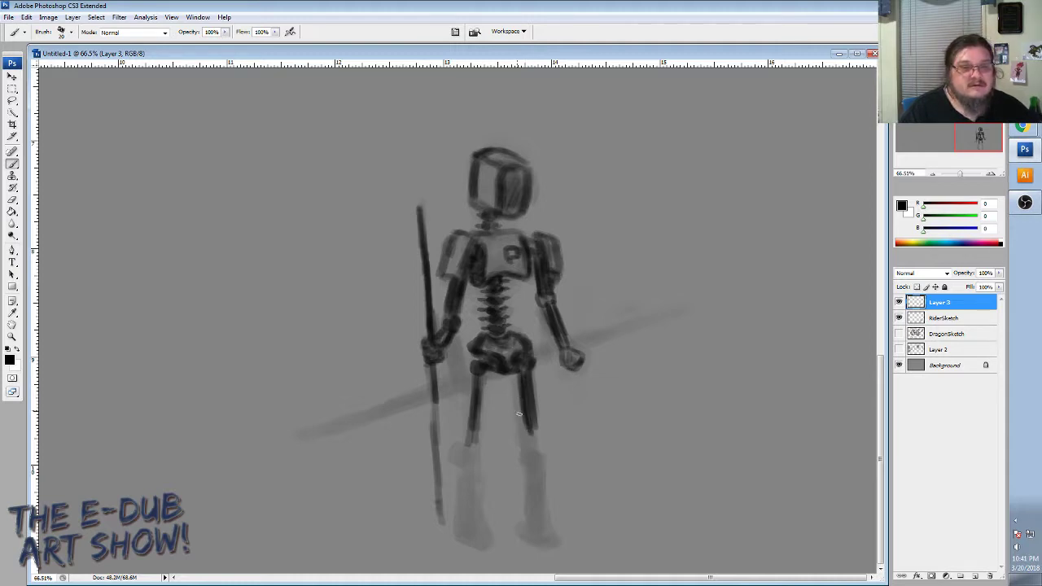
{"action": "mouse_move", "coordinate": [480, 379]}
{"action": "left_mouse_down"}
{"action": "mouse_move", "coordinate": [479, 420]}
{"action": "mouse_move", "coordinate": [475, 375]}
{"action": "mouse_move", "coordinate": [474, 450]}
{"action": "left_mouse_up"}
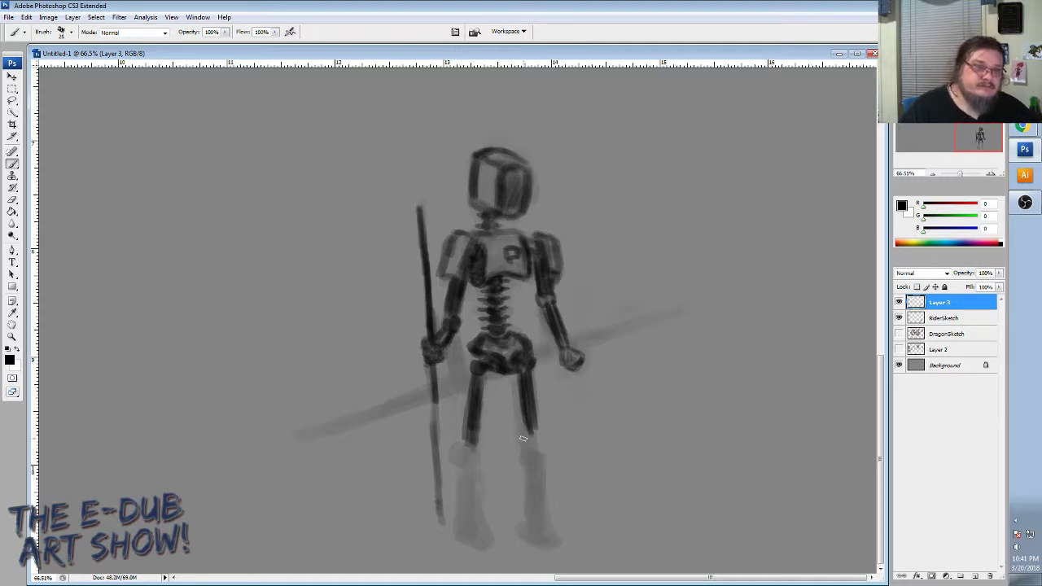
{"action": "mouse_move", "coordinate": [536, 421]}
{"action": "left_mouse_down"}
{"action": "mouse_move", "coordinate": [528, 415]}
{"action": "mouse_move", "coordinate": [534, 440]}
{"action": "left_mouse_up"}
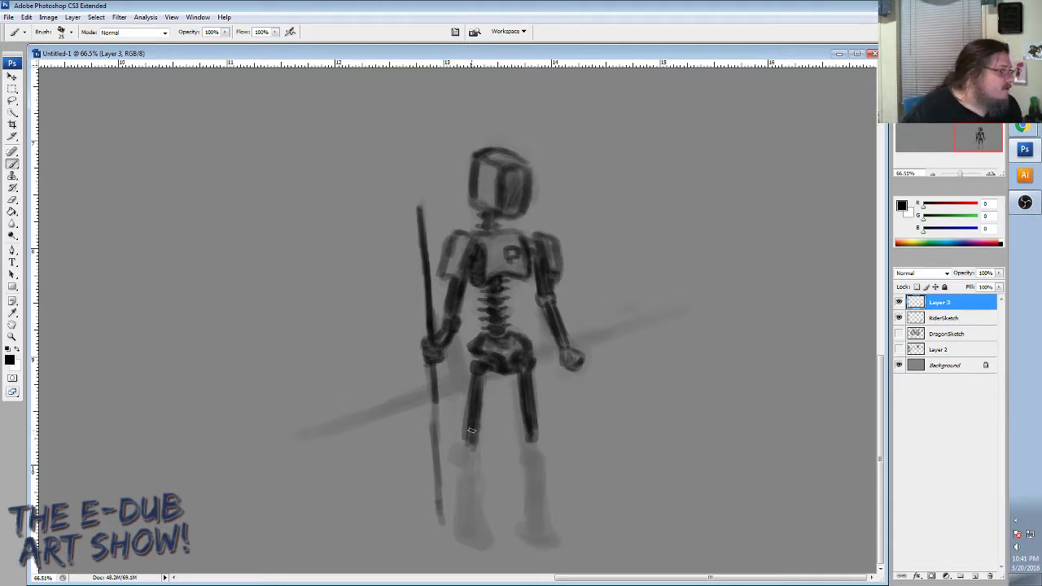
Draw the staff-side knee, a two-bar shin with a sampled lighter grey gap, and a clawed foot.
{"action": "mouse_move", "coordinate": [464, 448]}
{"action": "left_mouse_down"}
{"action": "mouse_move", "coordinate": [465, 512]}
{"action": "mouse_move", "coordinate": [474, 459]}
{"action": "mouse_move", "coordinate": [479, 499]}
{"action": "mouse_move", "coordinate": [477, 458]}
{"action": "mouse_move", "coordinate": [483, 518]}
{"action": "mouse_move", "coordinate": [470, 464]}
{"action": "mouse_move", "coordinate": [469, 514]}
{"action": "left_mouse_up"}
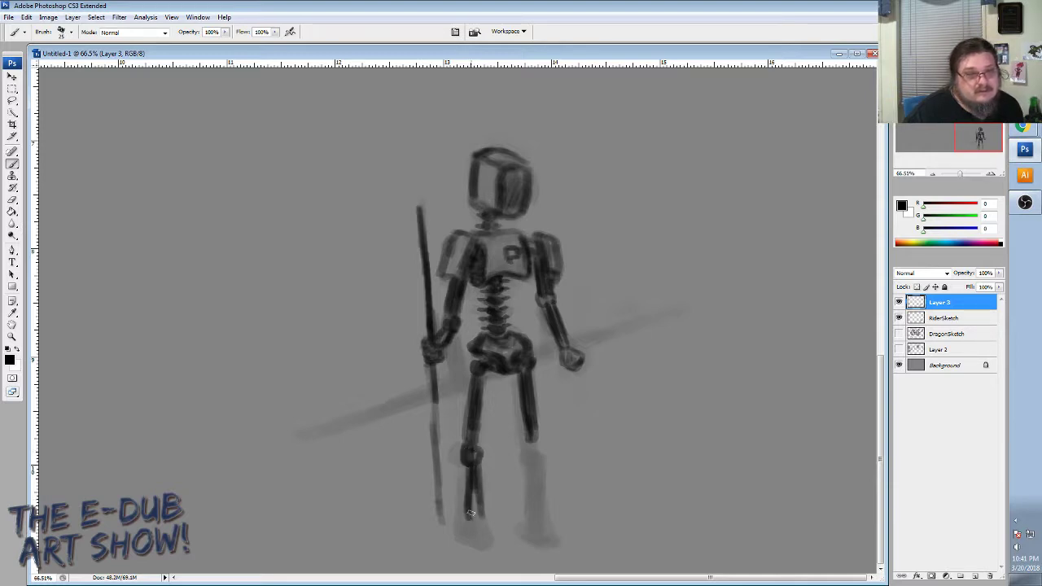
{"action": "left_click_drag", "start_coordinate": [467, 468], "coordinate": [468, 516]}
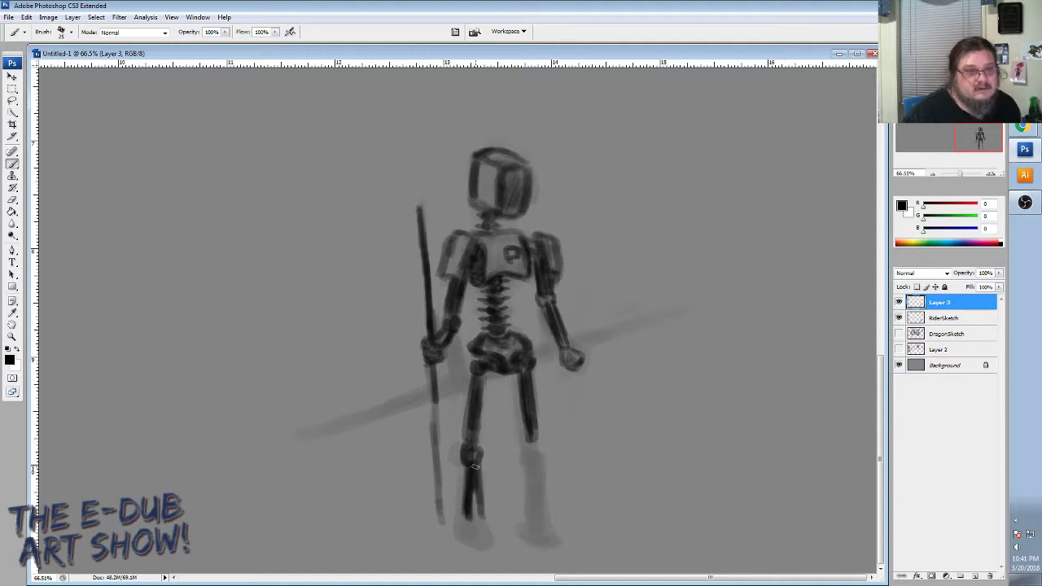
{"action": "left_click", "coordinate": [479, 530], "text": "alt"}
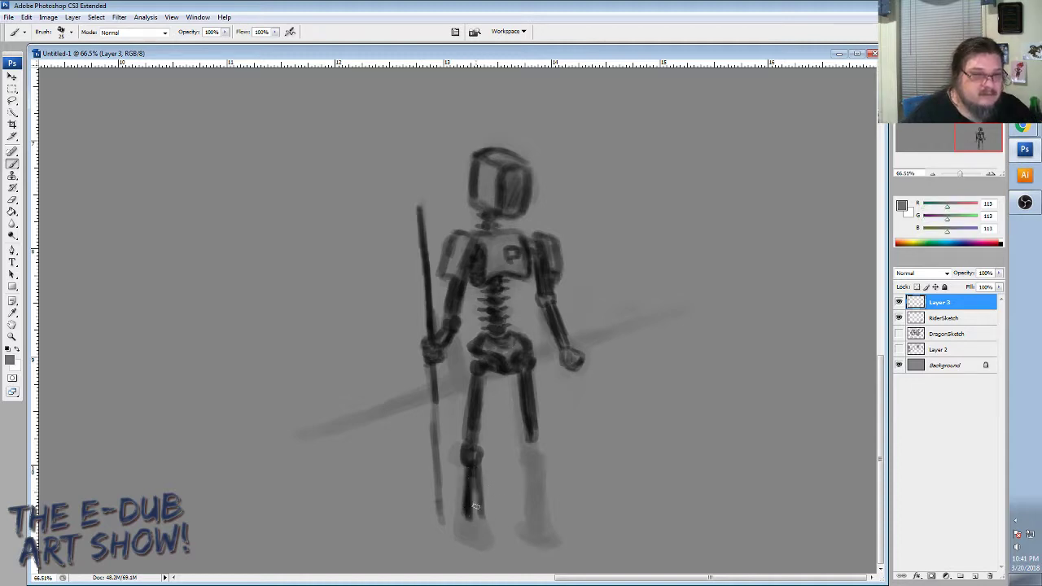
{"action": "left_click_drag", "start_coordinate": [473, 480], "coordinate": [466, 517]}
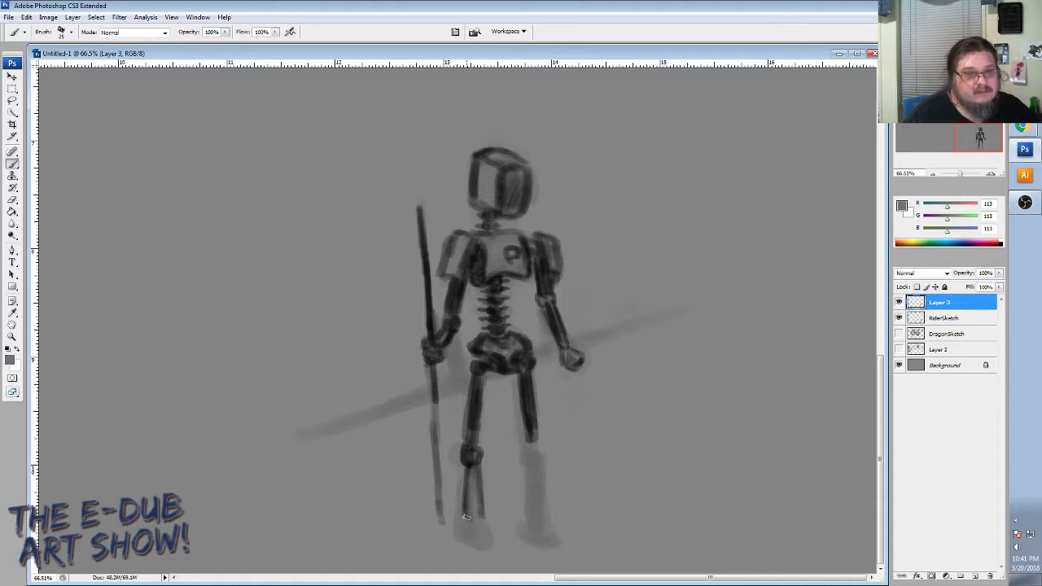
{"action": "left_click", "coordinate": [472, 459], "text": "alt"}
{"action": "left_click_drag", "start_coordinate": [468, 470], "coordinate": [467, 535]}
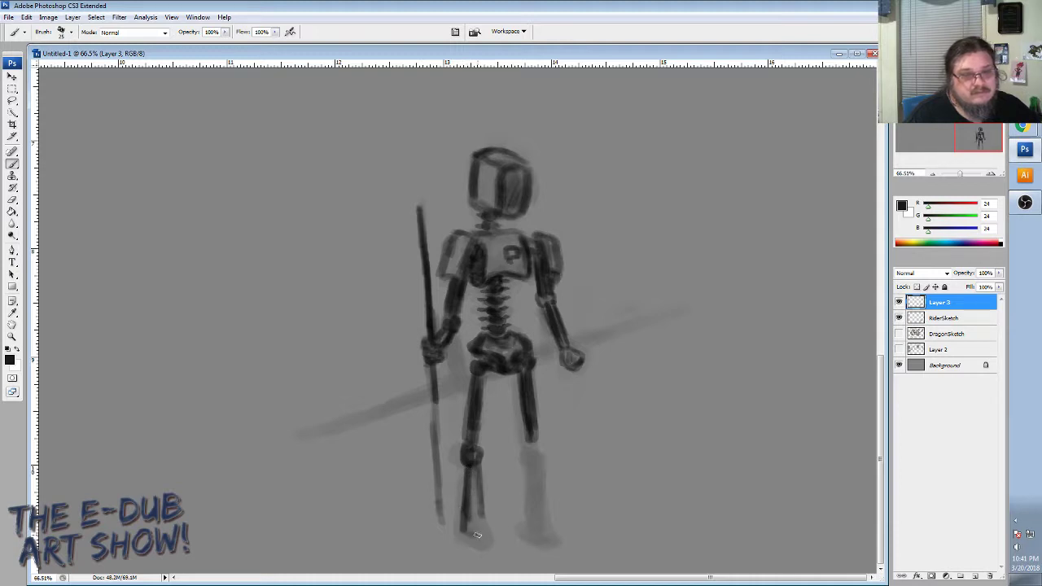
{"action": "left_click_drag", "start_coordinate": [476, 498], "coordinate": [482, 523]}
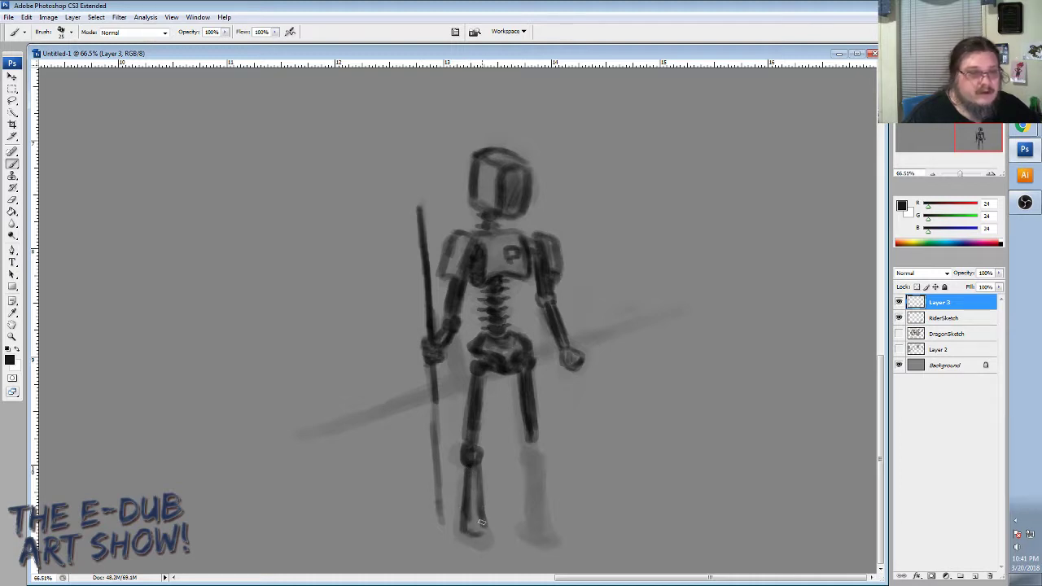
{"action": "mouse_move", "coordinate": [481, 472]}
{"action": "left_mouse_down"}
{"action": "mouse_move", "coordinate": [483, 531]}
{"action": "mouse_move", "coordinate": [468, 503]}
{"action": "mouse_move", "coordinate": [465, 531]}
{"action": "left_mouse_up"}
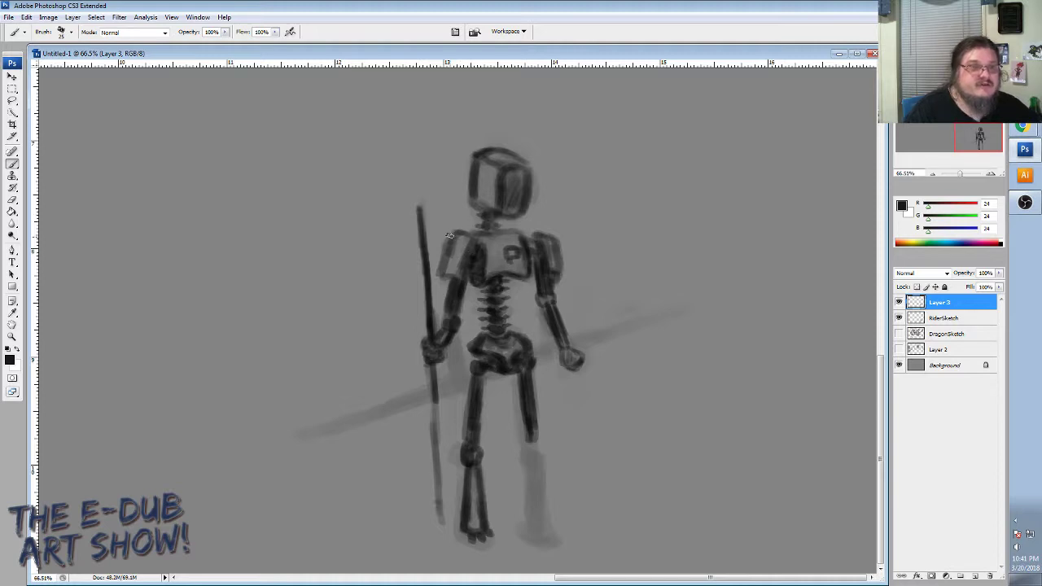
Add short spikes to the outer edges of both shoulder guards.
{"action": "left_click_drag", "start_coordinate": [446, 228], "coordinate": [448, 228]}
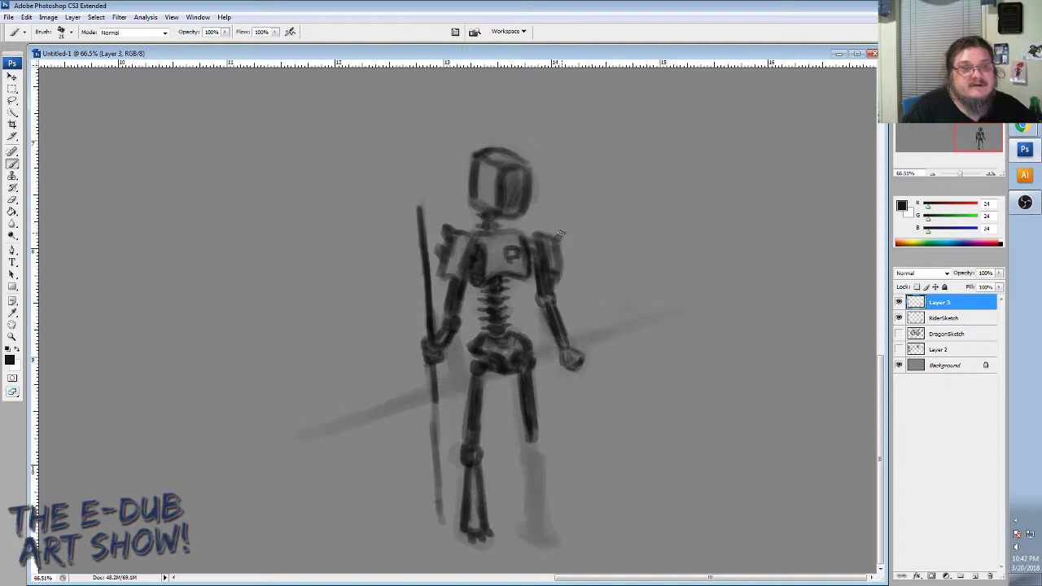
{"action": "mouse_move", "coordinate": [563, 236]}
{"action": "left_mouse_down"}
{"action": "mouse_move", "coordinate": [552, 241]}
{"action": "mouse_move", "coordinate": [568, 254]}
{"action": "mouse_move", "coordinate": [561, 260]}
{"action": "left_mouse_up"}
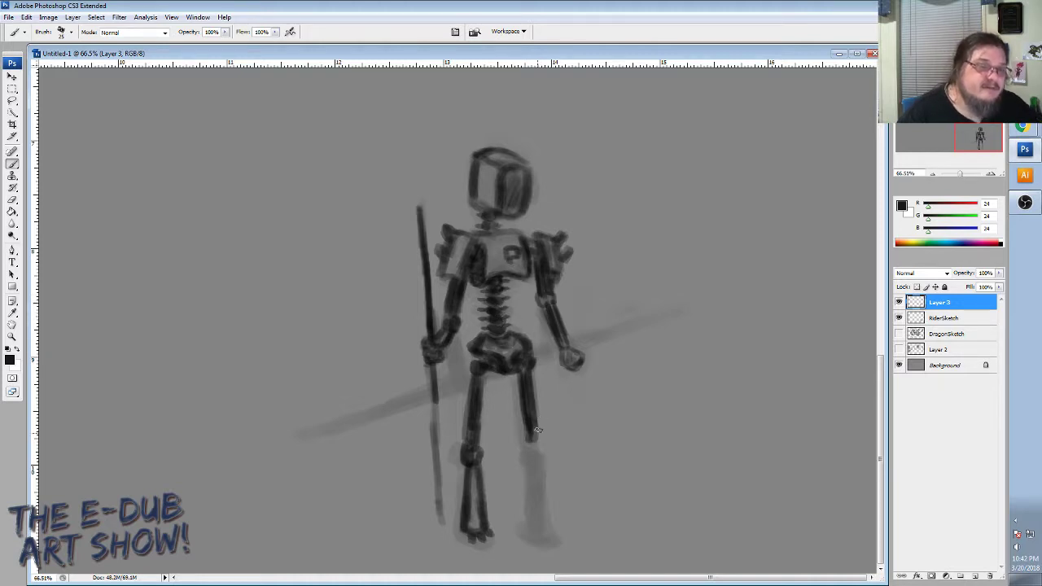
Draw the other leg's knee, two-bar shin and clawed foot, and shade inside both shins.
{"action": "left_click_drag", "start_coordinate": [533, 448], "coordinate": [542, 506]}
{"action": "left_click_drag", "start_coordinate": [535, 470], "coordinate": [534, 505]}
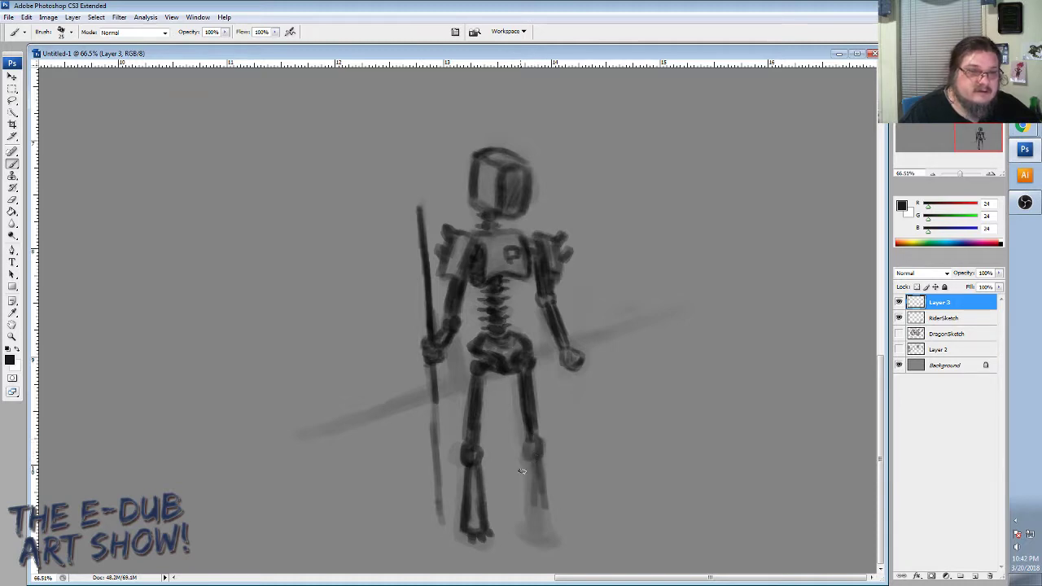
{"action": "left_click_drag", "start_coordinate": [474, 488], "coordinate": [479, 525]}
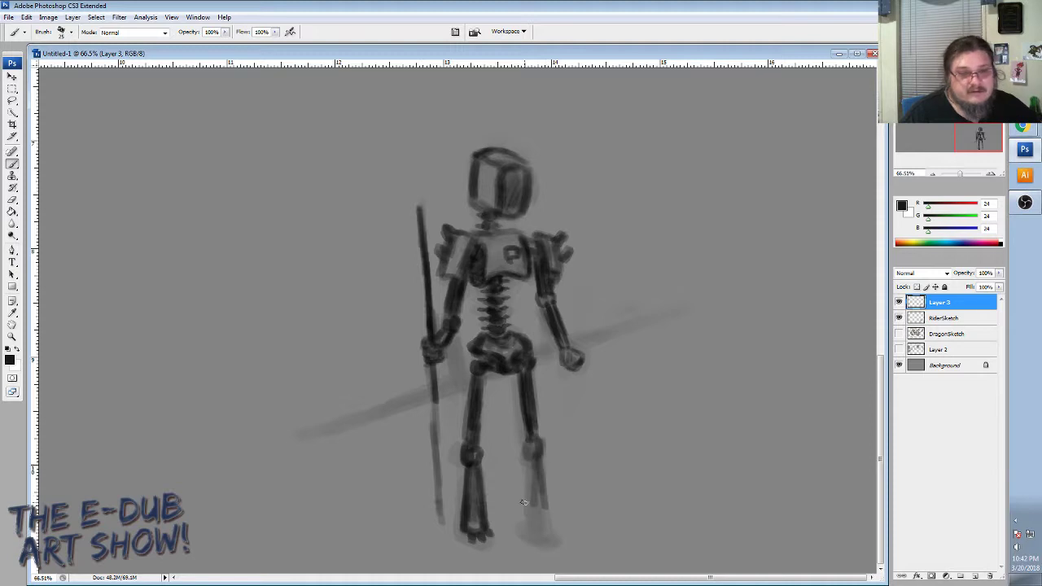
{"action": "mouse_move", "coordinate": [534, 461]}
{"action": "left_mouse_down"}
{"action": "mouse_move", "coordinate": [530, 502]}
{"action": "mouse_move", "coordinate": [531, 459]}
{"action": "mouse_move", "coordinate": [550, 531]}
{"action": "left_mouse_up"}
{"action": "left_click_drag", "start_coordinate": [537, 460], "coordinate": [551, 533]}
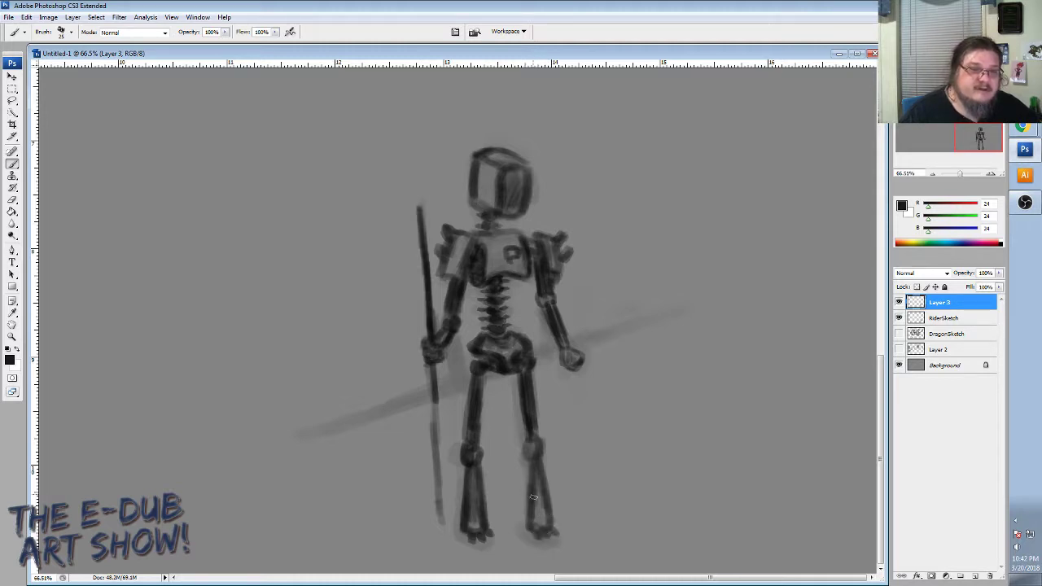
{"action": "left_click_drag", "start_coordinate": [534, 498], "coordinate": [534, 525]}
{"action": "left_click_drag", "start_coordinate": [529, 448], "coordinate": [534, 453]}
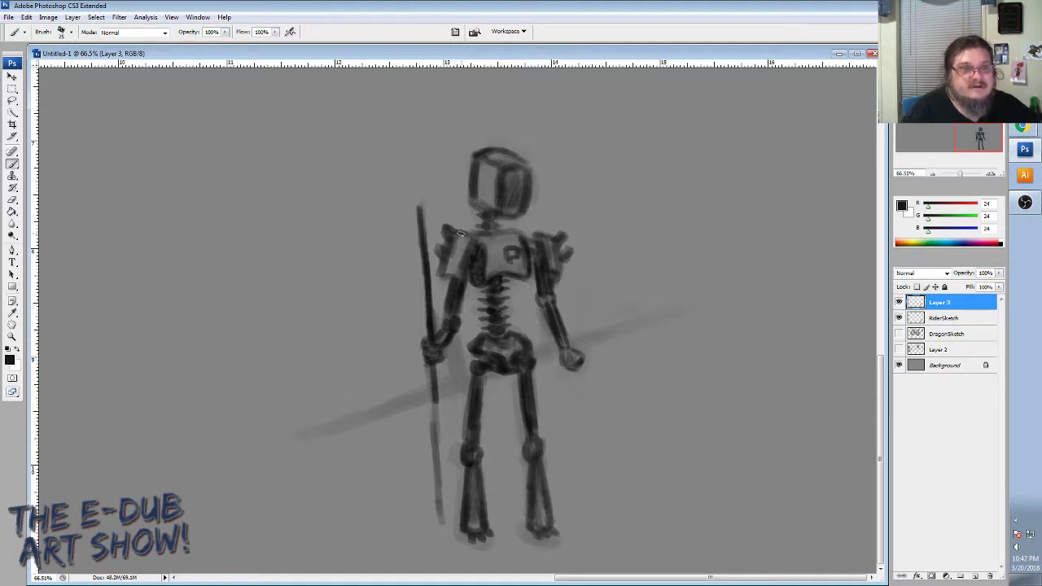
Shade the staff-side shoulder guard and the head's front, and add a thin antenna on the head with a size 10 brush.
{"action": "left_click_drag", "start_coordinate": [463, 232], "coordinate": [454, 272]}
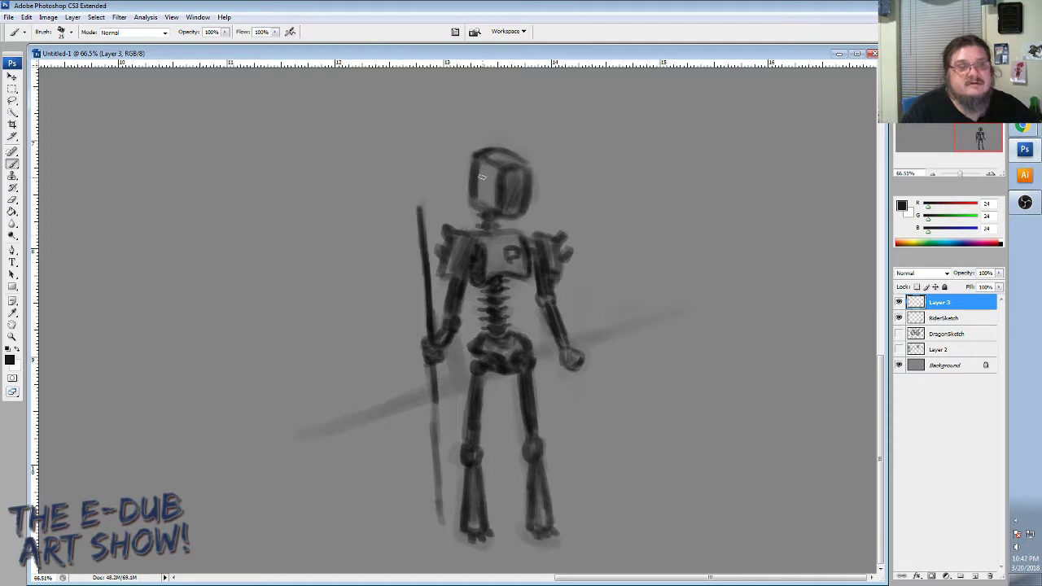
{"action": "left_click_drag", "start_coordinate": [487, 184], "coordinate": [485, 208]}
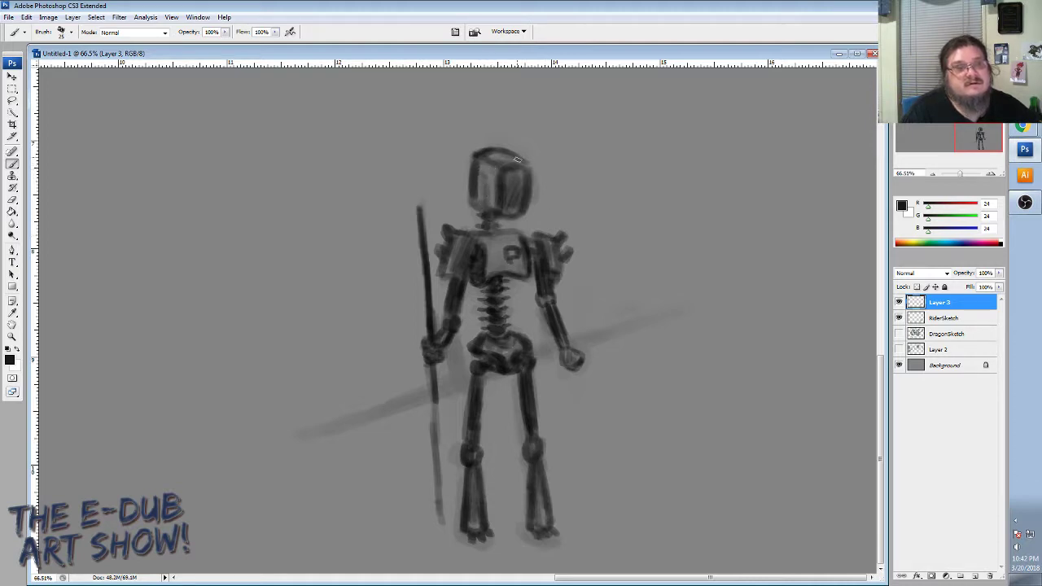
{"action": "key", "text": "["}
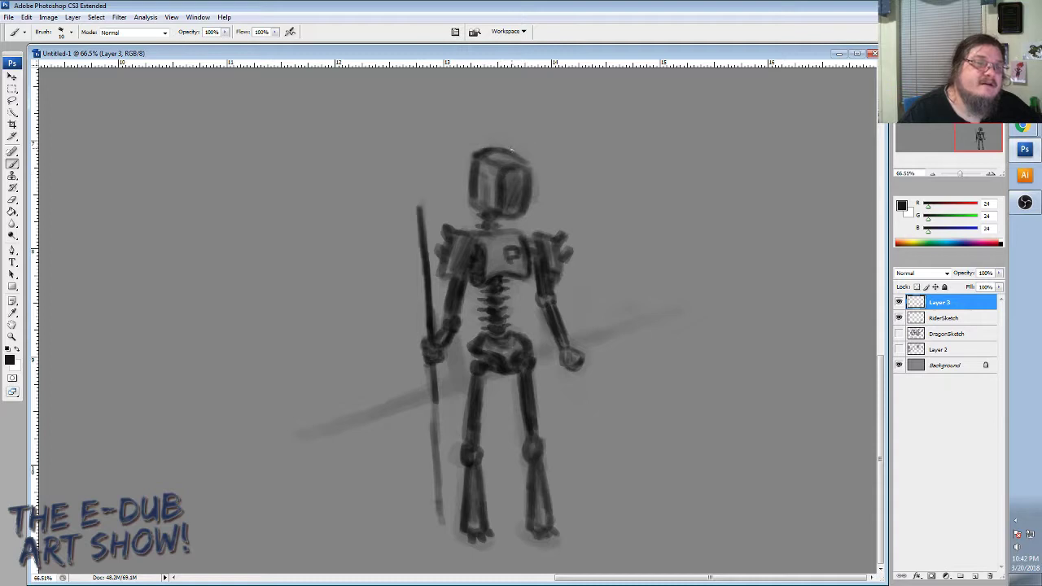
{"action": "left_click_drag", "start_coordinate": [519, 158], "coordinate": [520, 125]}
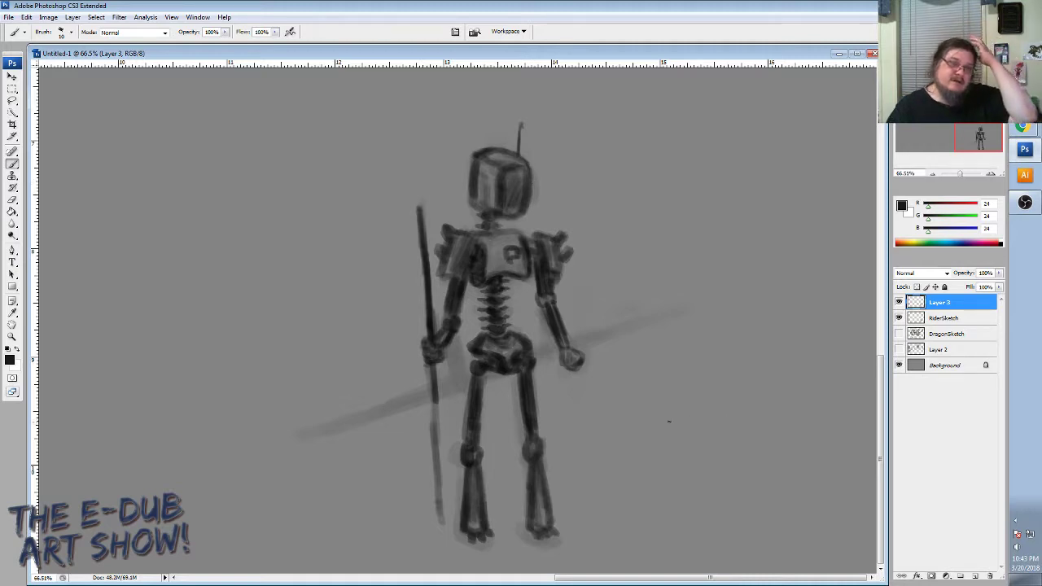
Darken the staff below the hand and block in a filled blade-like shape along its upper end.
{"action": "key", "text": "bracketright"}
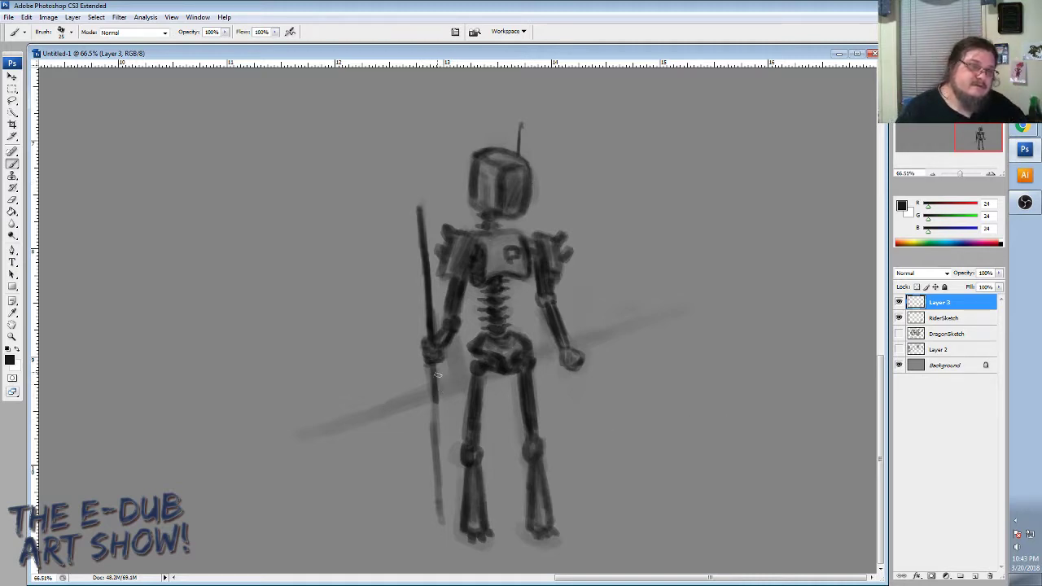
{"action": "mouse_move", "coordinate": [437, 375]}
{"action": "left_mouse_down"}
{"action": "mouse_move", "coordinate": [438, 504]}
{"action": "mouse_move", "coordinate": [442, 418]}
{"action": "mouse_move", "coordinate": [440, 482]}
{"action": "mouse_move", "coordinate": [428, 396]}
{"action": "left_mouse_up"}
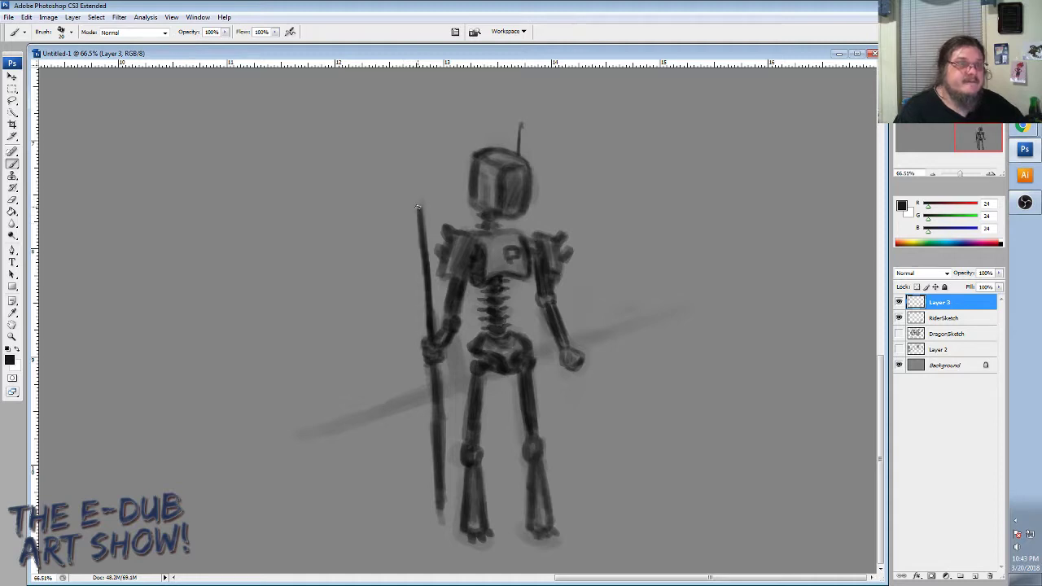
{"action": "left_click_drag", "start_coordinate": [415, 210], "coordinate": [420, 279]}
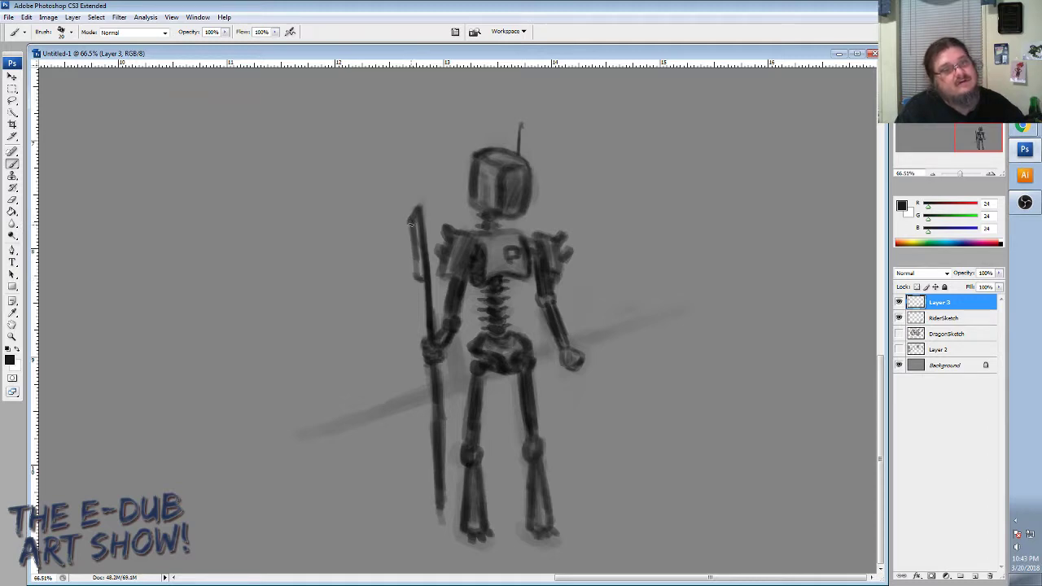
{"action": "left_click_drag", "start_coordinate": [420, 207], "coordinate": [419, 269]}
{"action": "left_click_drag", "start_coordinate": [413, 227], "coordinate": [422, 276]}
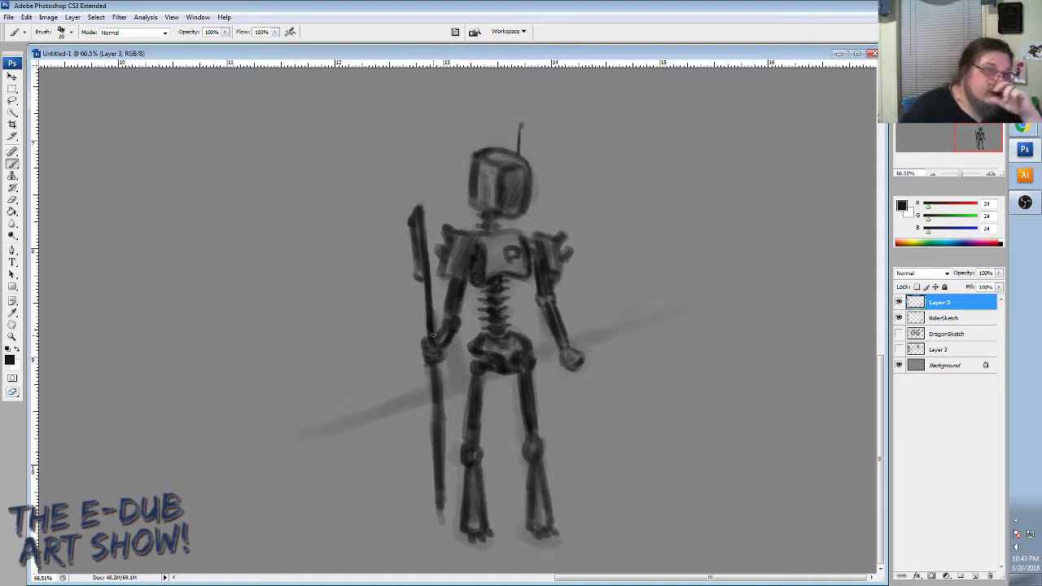
Thicken the staff below the hand into stepped segments, give it a flared base, and reinforce its tip.
{"action": "mouse_move", "coordinate": [436, 367]}
{"action": "left_mouse_down"}
{"action": "mouse_move", "coordinate": [427, 377]}
{"action": "mouse_move", "coordinate": [432, 405]}
{"action": "left_mouse_up"}
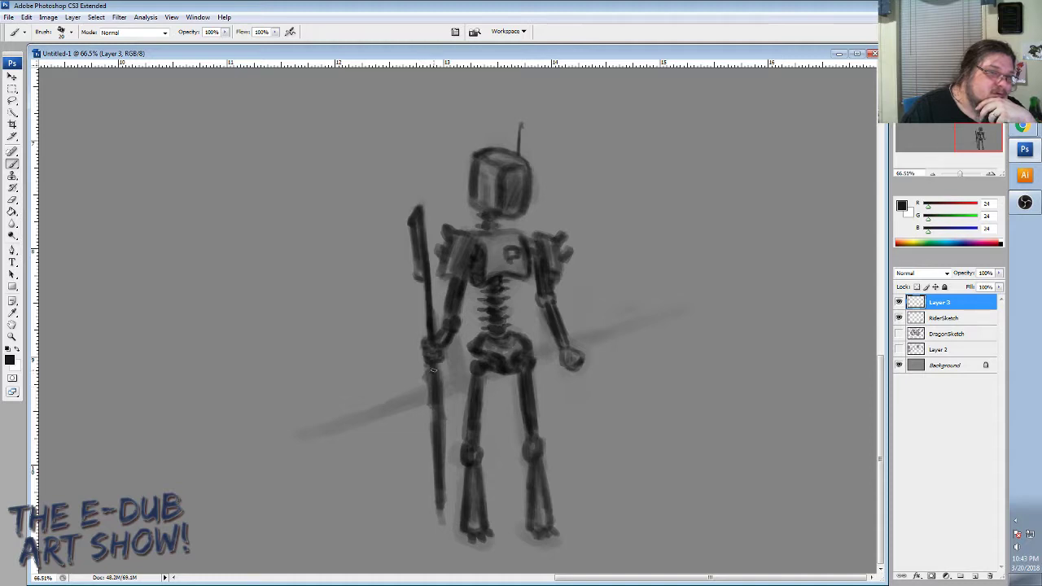
{"action": "mouse_move", "coordinate": [433, 369]}
{"action": "left_mouse_down"}
{"action": "mouse_move", "coordinate": [442, 408]}
{"action": "mouse_move", "coordinate": [431, 388]}
{"action": "mouse_move", "coordinate": [428, 407]}
{"action": "mouse_move", "coordinate": [445, 413]}
{"action": "mouse_move", "coordinate": [439, 376]}
{"action": "mouse_move", "coordinate": [433, 438]}
{"action": "mouse_move", "coordinate": [443, 420]}
{"action": "mouse_move", "coordinate": [435, 462]}
{"action": "left_mouse_up"}
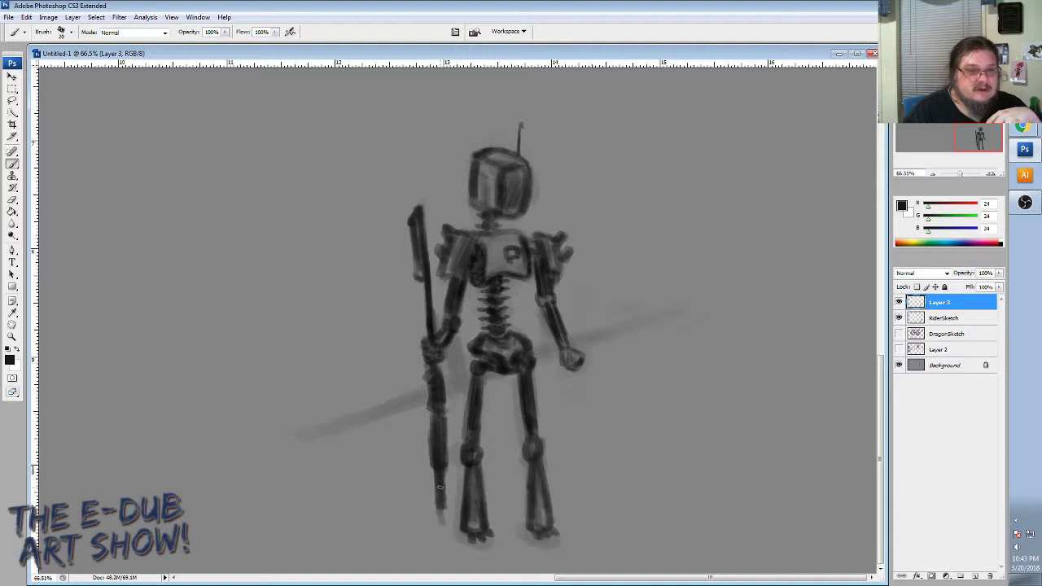
{"action": "mouse_move", "coordinate": [439, 496]}
{"action": "left_mouse_down"}
{"action": "mouse_move", "coordinate": [435, 518]}
{"action": "mouse_move", "coordinate": [443, 505]}
{"action": "left_mouse_up"}
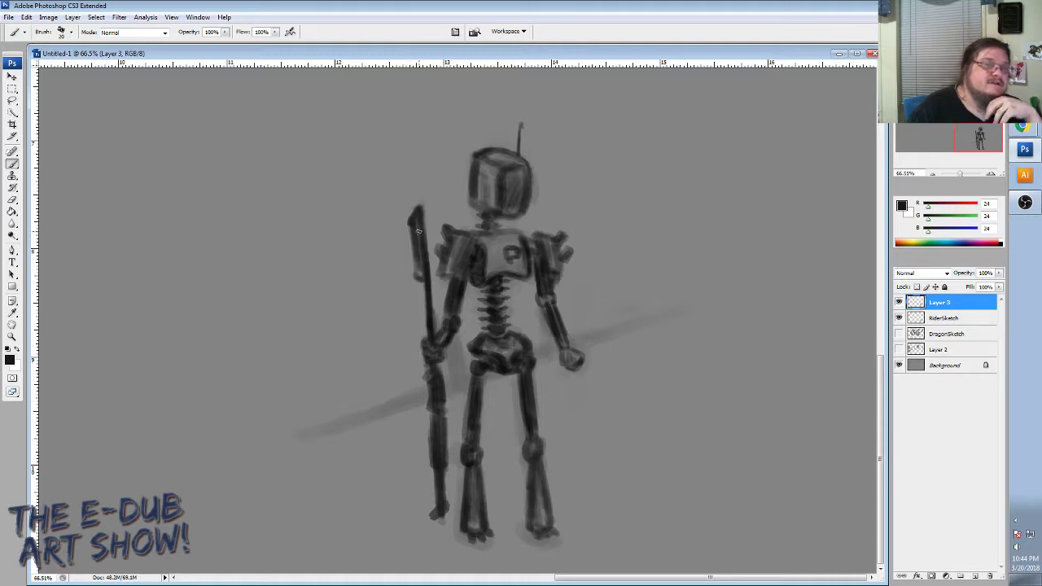
{"action": "left_click_drag", "start_coordinate": [419, 231], "coordinate": [428, 291]}
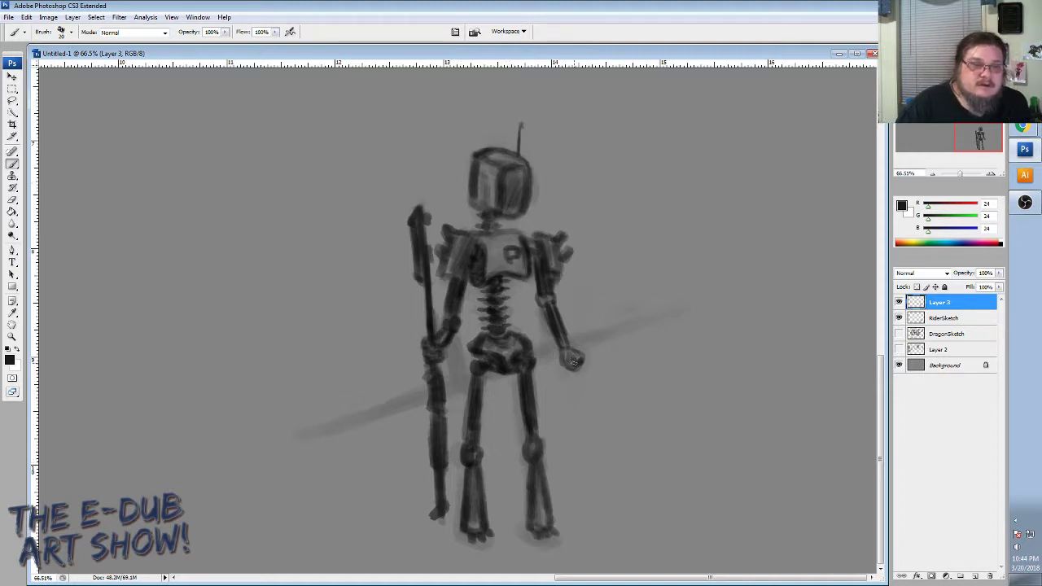
Fill in the robot's free fist and darken the lower part of the staff-side shoulder guard.
{"action": "left_click_drag", "start_coordinate": [575, 367], "coordinate": [573, 372]}
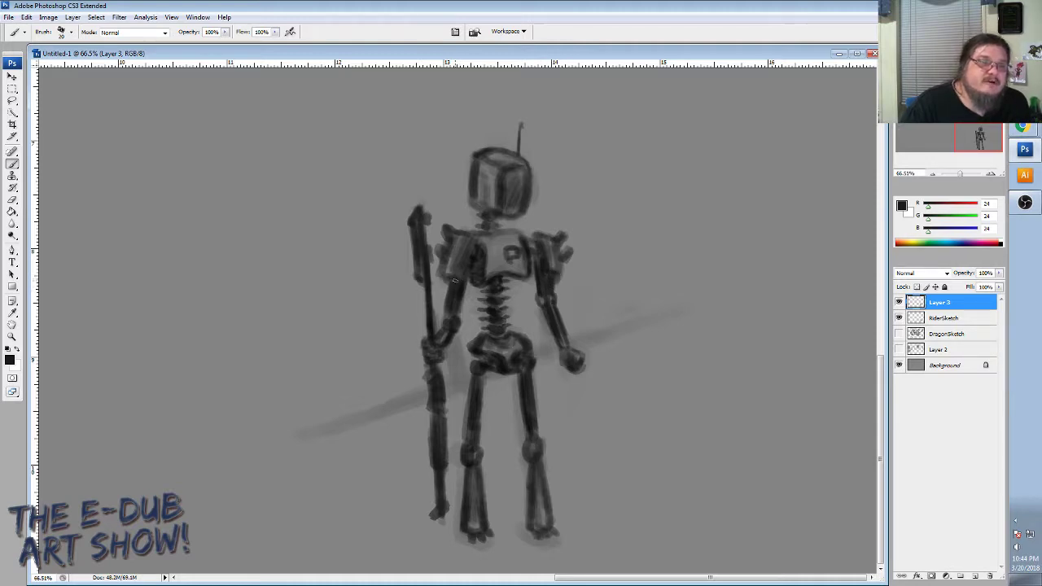
{"action": "left_click_drag", "start_coordinate": [451, 265], "coordinate": [465, 289]}
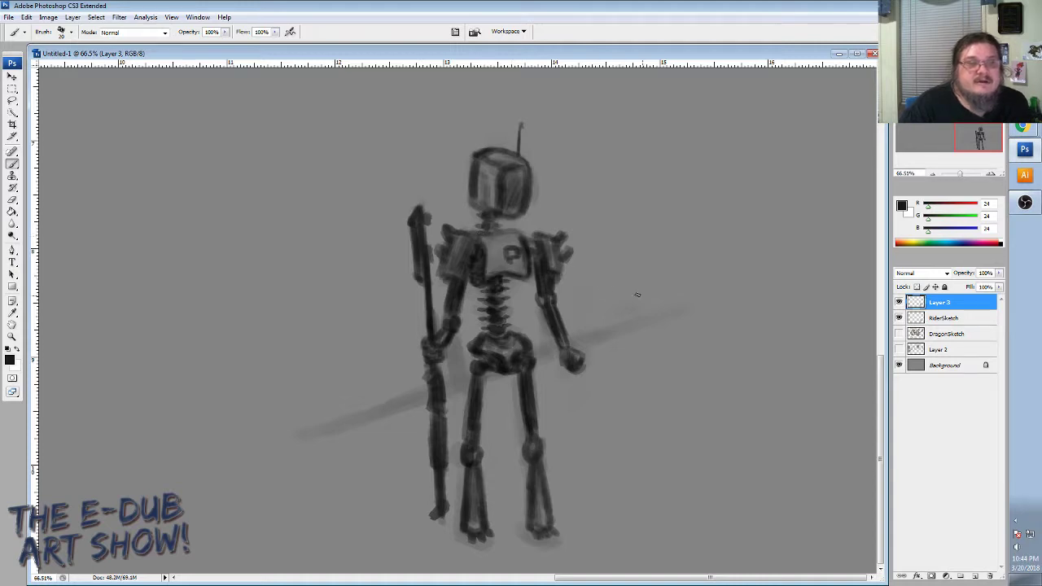
Show the DragonSketch layer together with the robot rider sketch.
{"action": "left_click", "coordinate": [898, 334]}
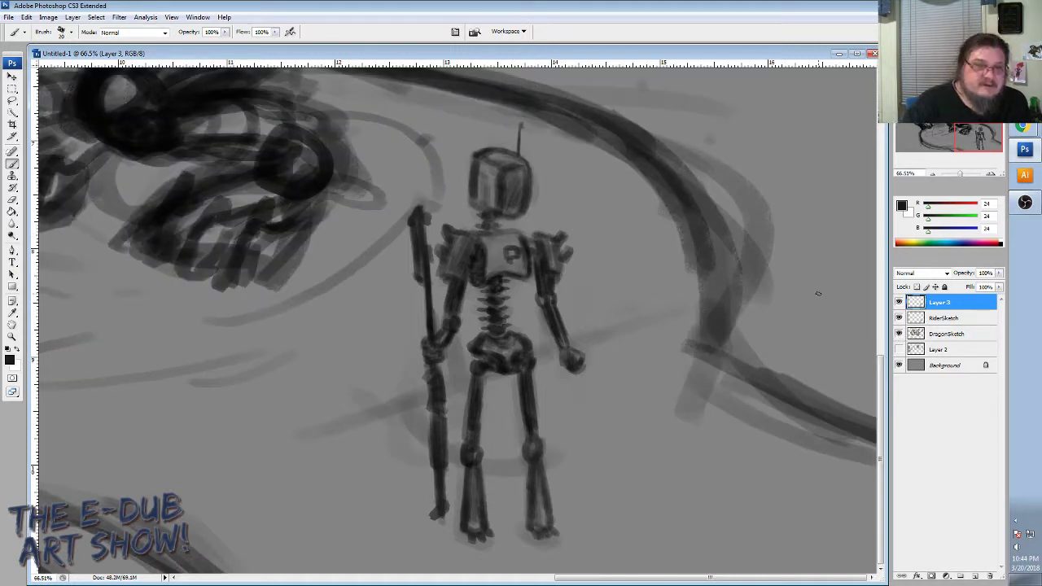
Hide the RiderSketch layer and add a new layer directly above DragonSketch.
{"action": "scroll", "coordinate": [818, 293], "scroll_direction": "down", "scroll_amount": 5}
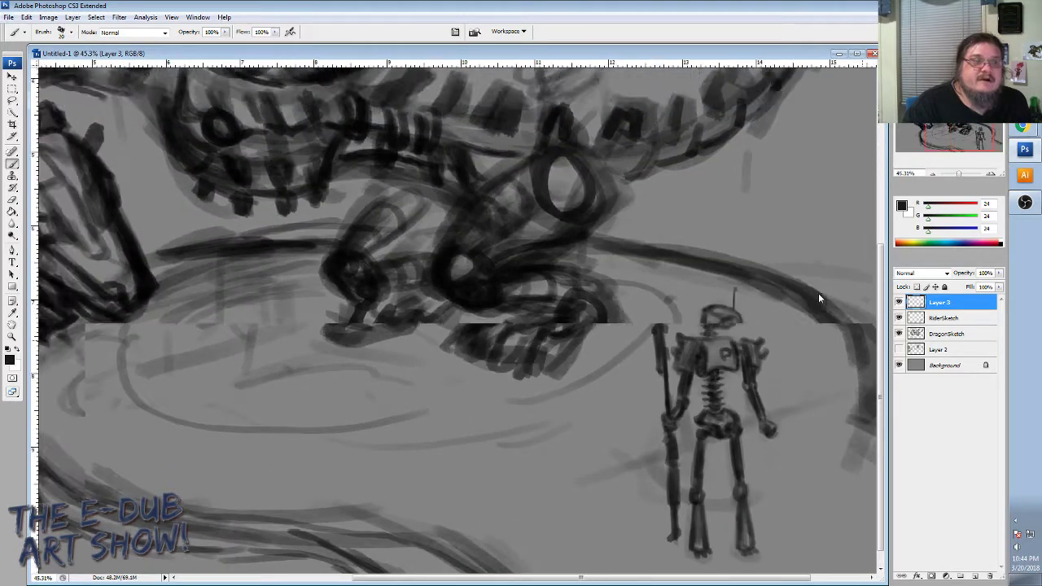
{"action": "scroll", "coordinate": [818, 293], "scroll_direction": "down", "scroll_amount": 1}
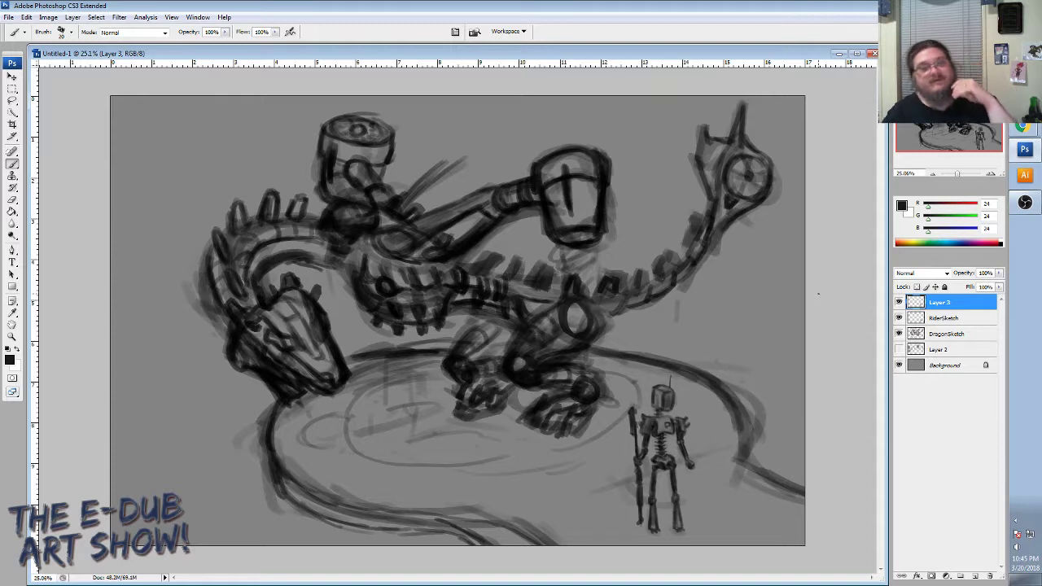
{"action": "left_click", "coordinate": [899, 317]}
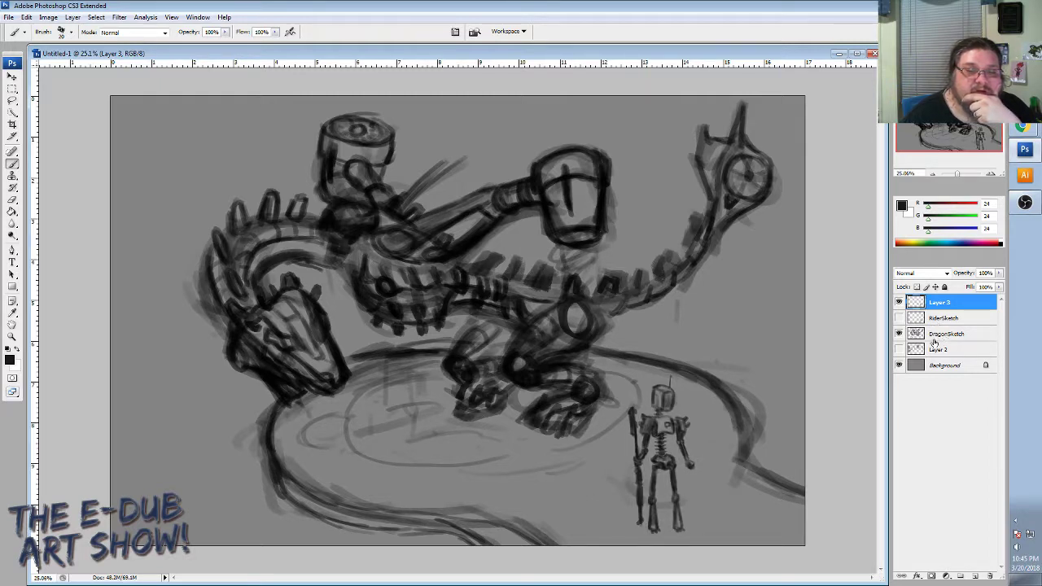
{"action": "left_click", "coordinate": [938, 340]}
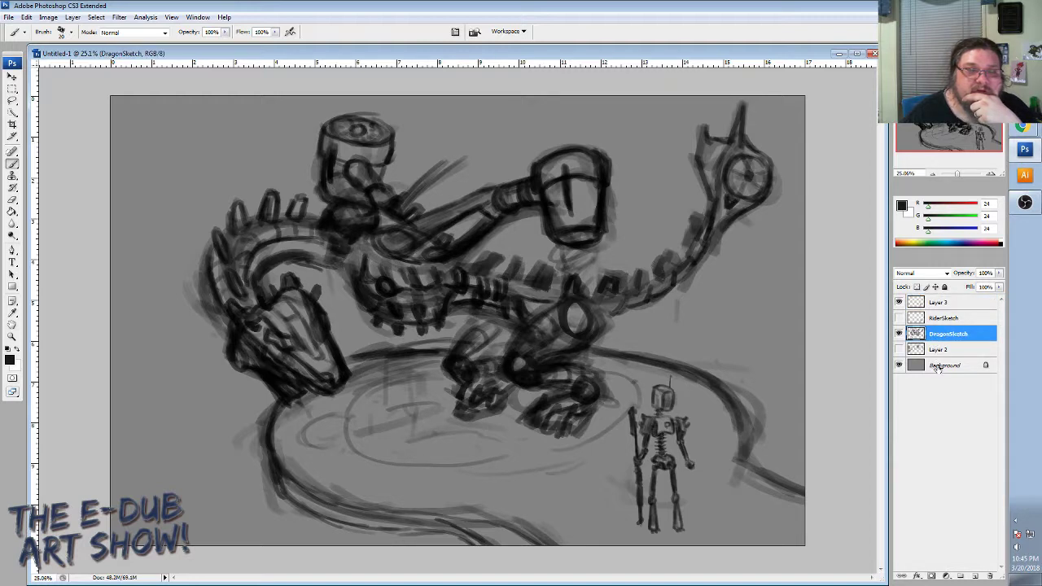
{"action": "left_click", "coordinate": [974, 576]}
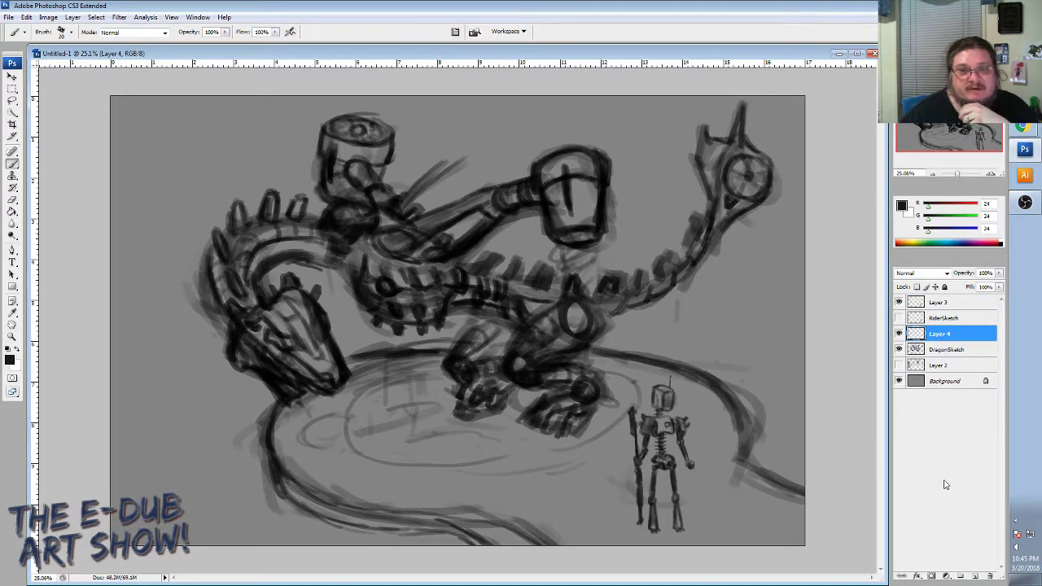
Rename Layer 3, which holds the robot drawing, as RefinedRider.
{"action": "left_click", "coordinate": [940, 305]}
{"action": "double_click", "coordinate": [940, 304]}
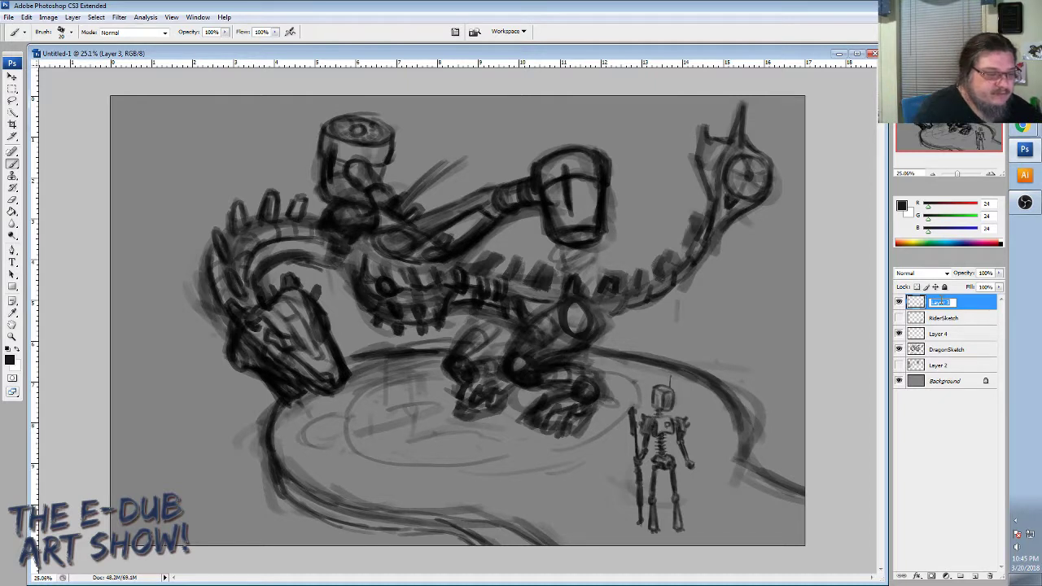
{"action": "type", "text": "Refined"}
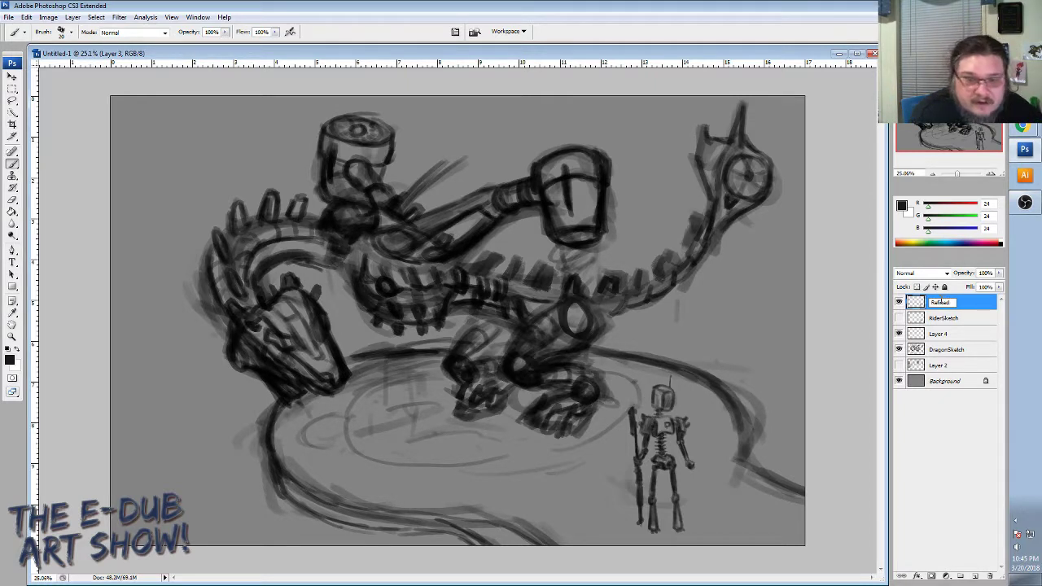
{"action": "type", "text": "Rider"}
{"action": "key", "text": "Return"}
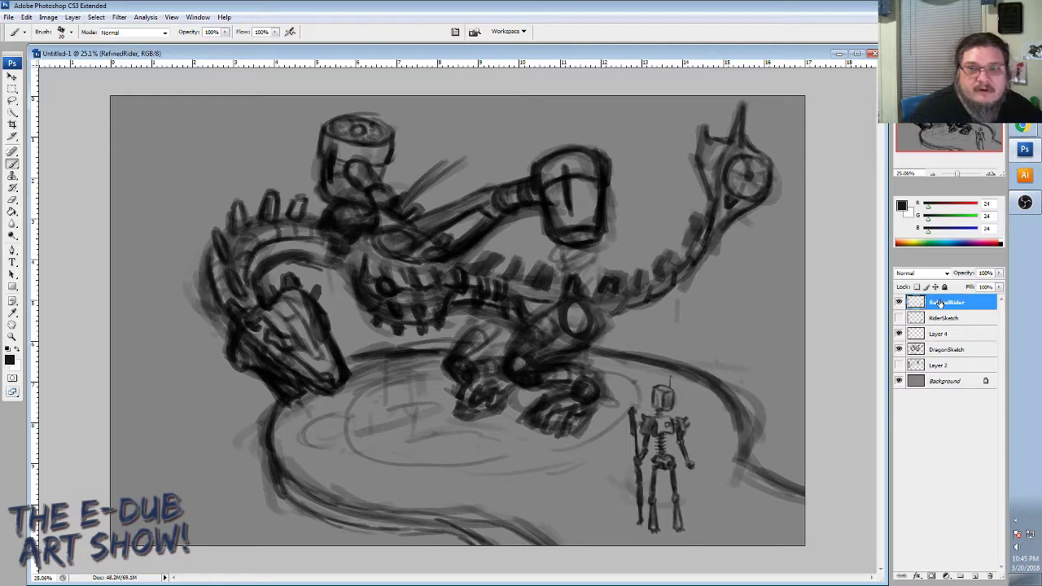
Rename the new layer above DragonSketch as RefinedDragon.
{"action": "double_click", "coordinate": [936, 334]}
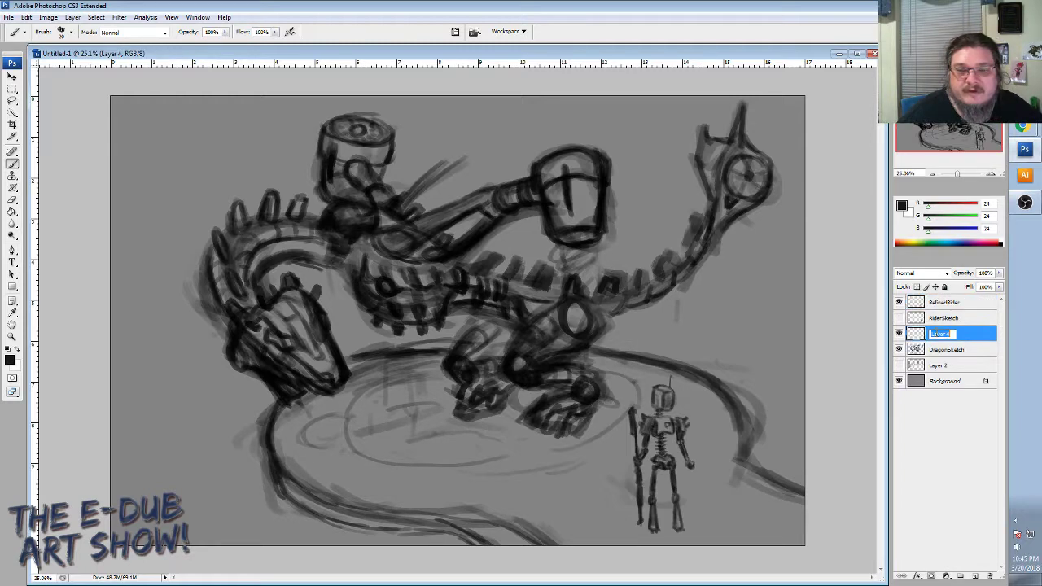
{"action": "type", "text": "R"}
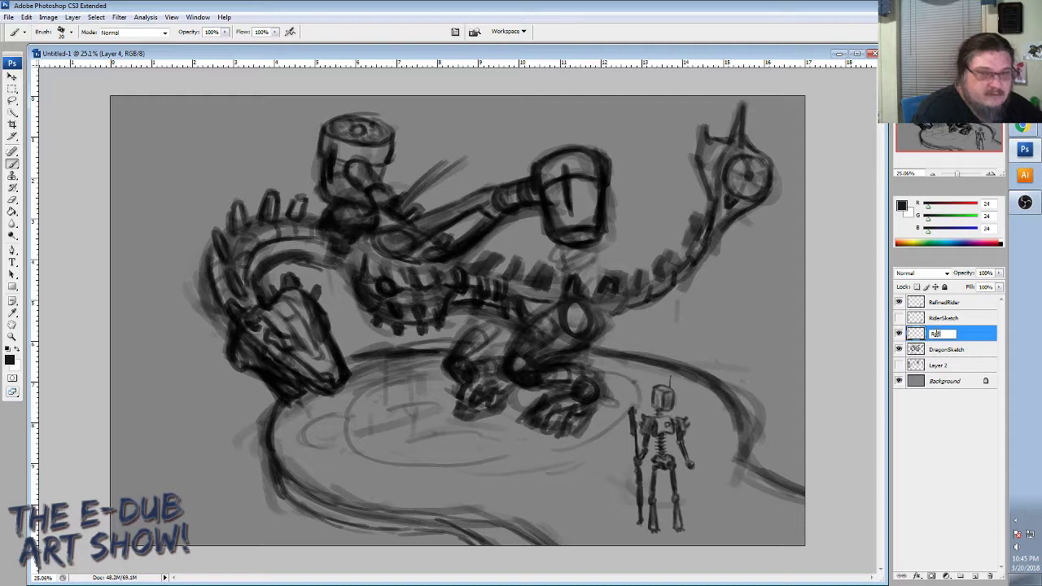
{"action": "type", "text": "efinedDra"}
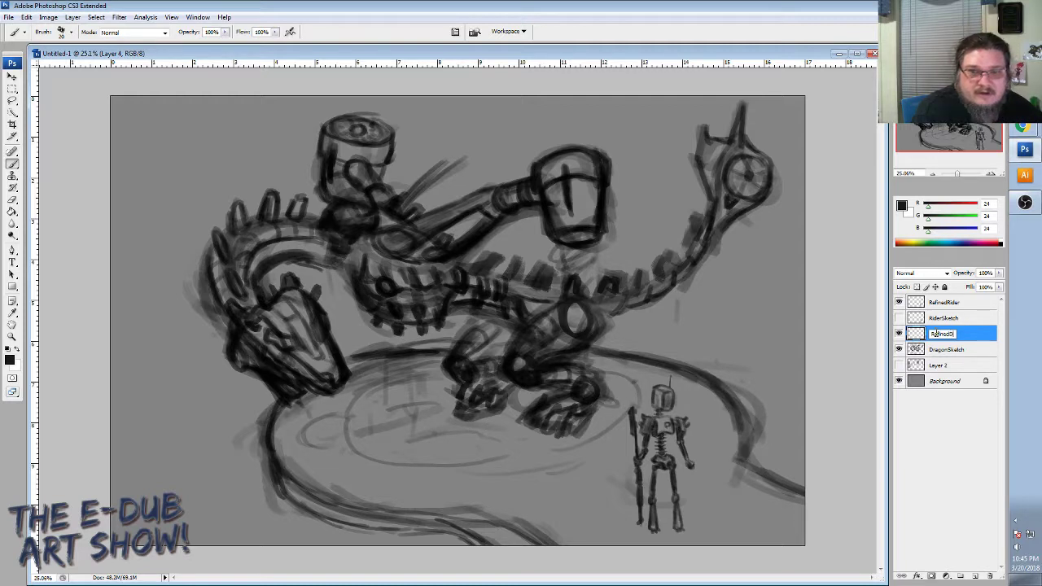
{"action": "type", "text": "gon"}
{"action": "key", "text": "Return"}
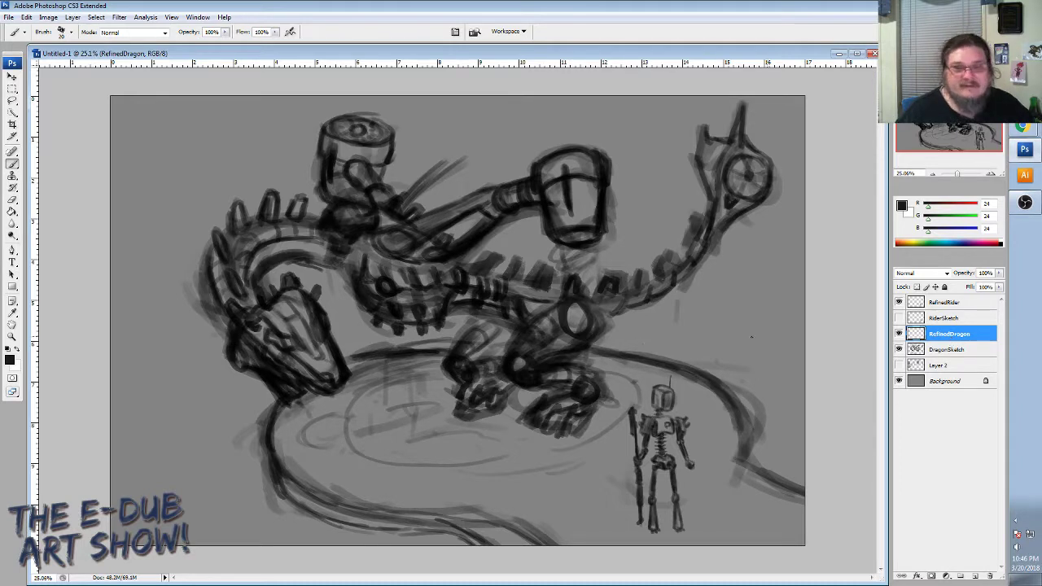
Lower the DragonSketch layer's opacity to 23% so it serves as a faint guide.
{"action": "left_click", "coordinate": [941, 350]}
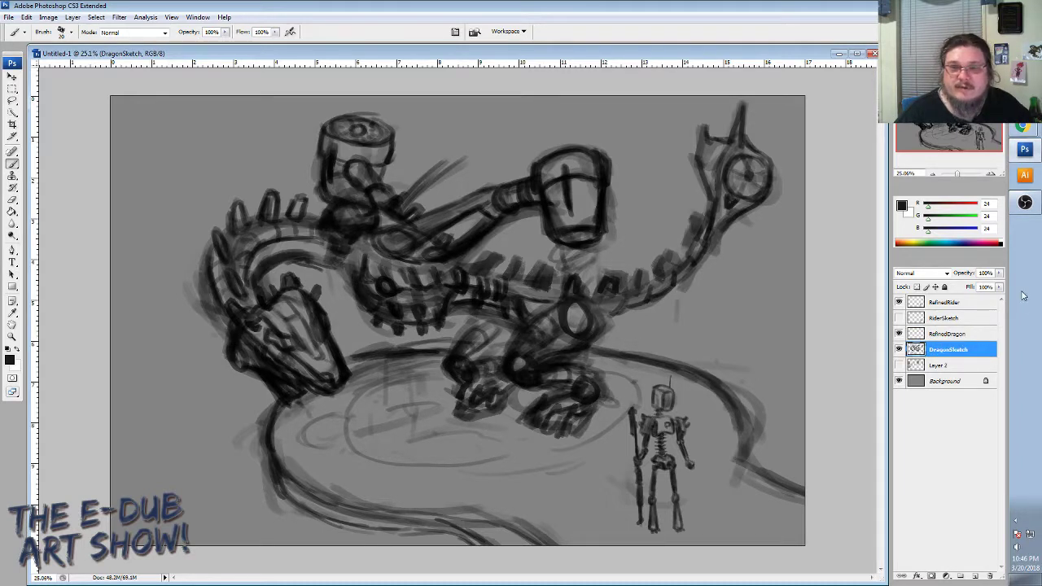
{"action": "left_click", "coordinate": [999, 273]}
{"action": "left_click_drag", "start_coordinate": [999, 285], "coordinate": [957, 288]}
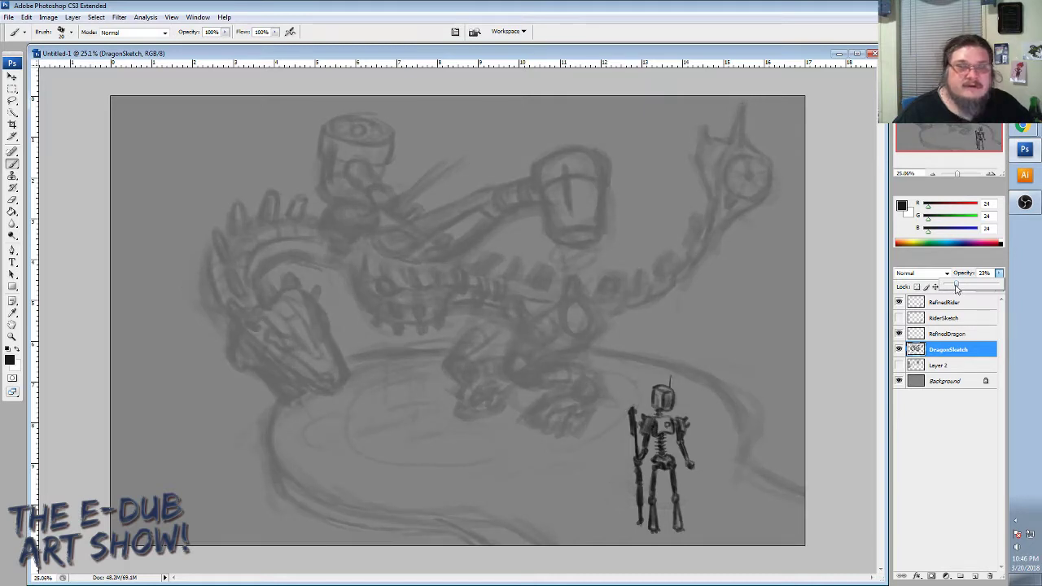
On the RefinedDragon layer, brush the top outline of the dragon's head with a blunt horn at each side.
{"action": "left_click", "coordinate": [946, 336]}
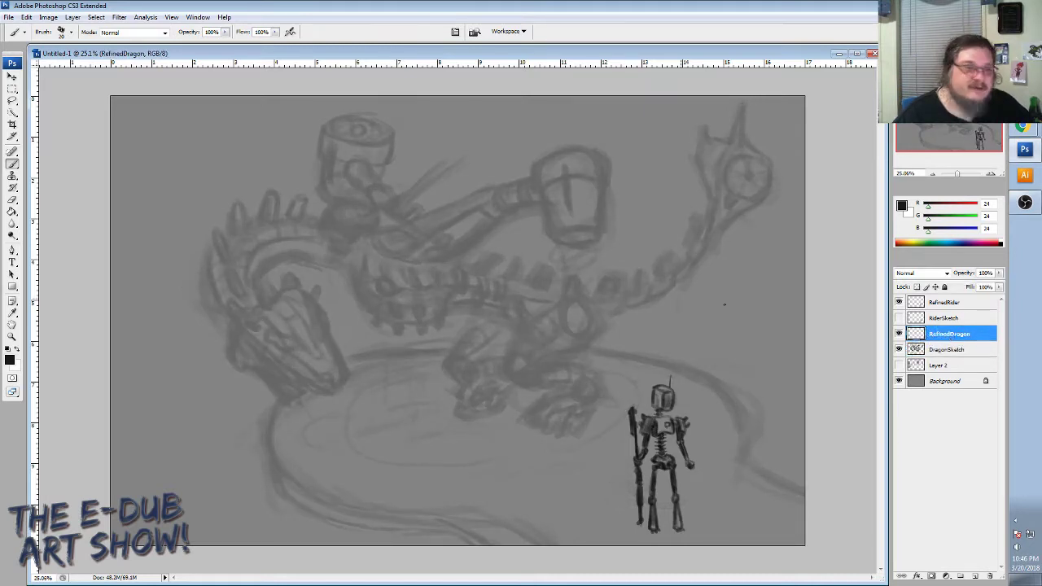
{"action": "left_click", "coordinate": [13, 336]}
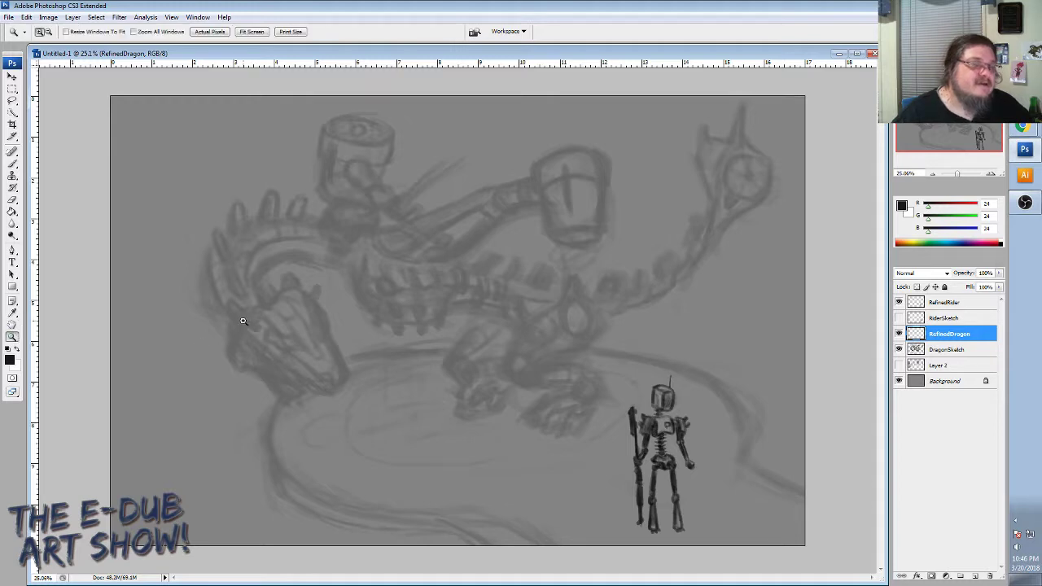
{"action": "left_click_drag", "start_coordinate": [194, 260], "coordinate": [376, 445]}
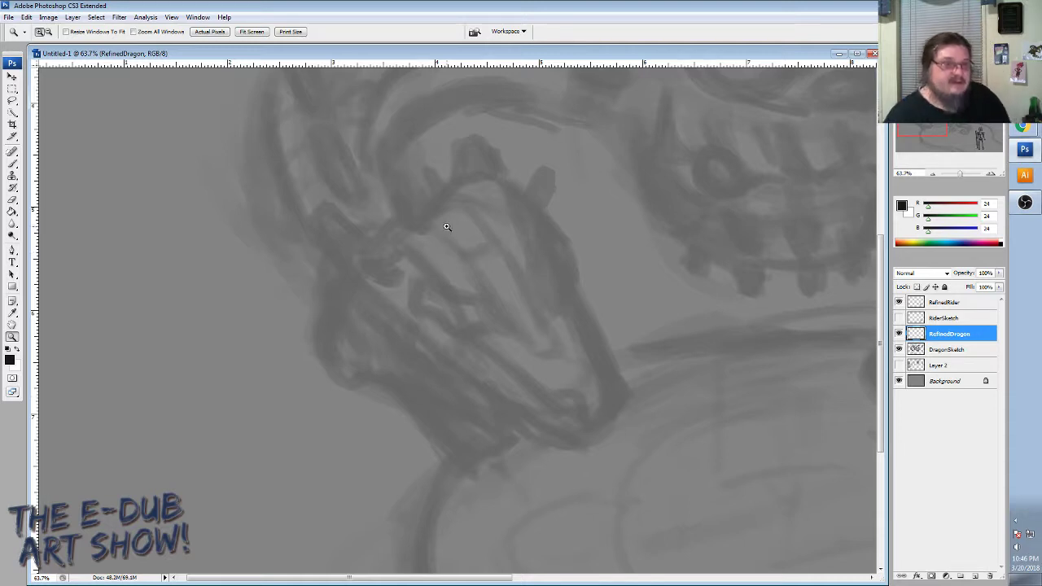
{"action": "left_click", "coordinate": [12, 164]}
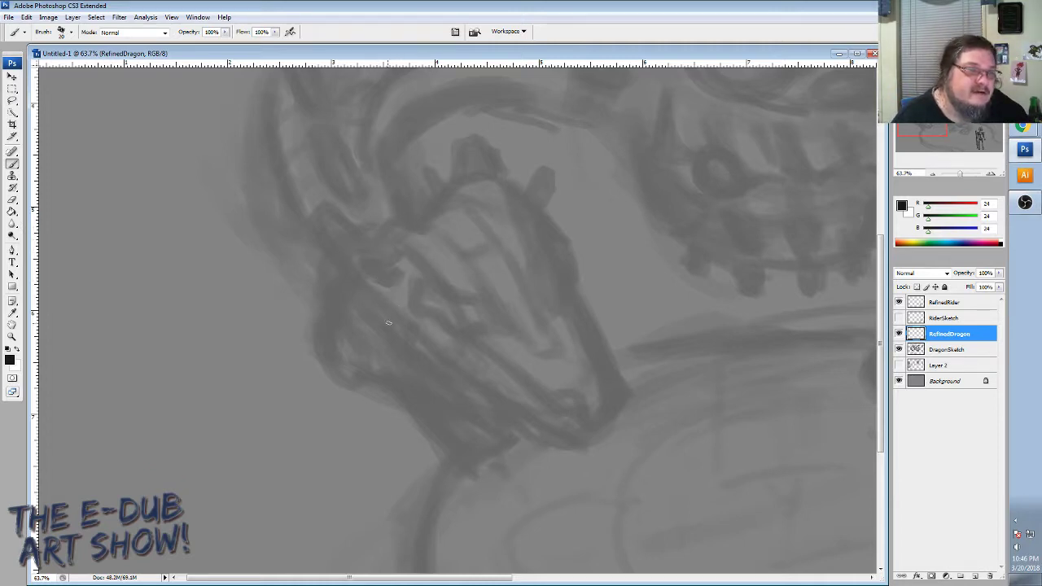
{"action": "left_click_drag", "start_coordinate": [330, 263], "coordinate": [333, 301]}
{"action": "mouse_move", "coordinate": [355, 227]}
{"action": "left_mouse_down"}
{"action": "mouse_move", "coordinate": [402, 230]}
{"action": "mouse_move", "coordinate": [437, 205]}
{"action": "mouse_move", "coordinate": [460, 178]}
{"action": "mouse_move", "coordinate": [459, 140]}
{"action": "mouse_move", "coordinate": [466, 159]}
{"action": "mouse_move", "coordinate": [487, 146]}
{"action": "mouse_move", "coordinate": [492, 160]}
{"action": "mouse_move", "coordinate": [472, 178]}
{"action": "mouse_move", "coordinate": [521, 197]}
{"action": "left_mouse_up"}
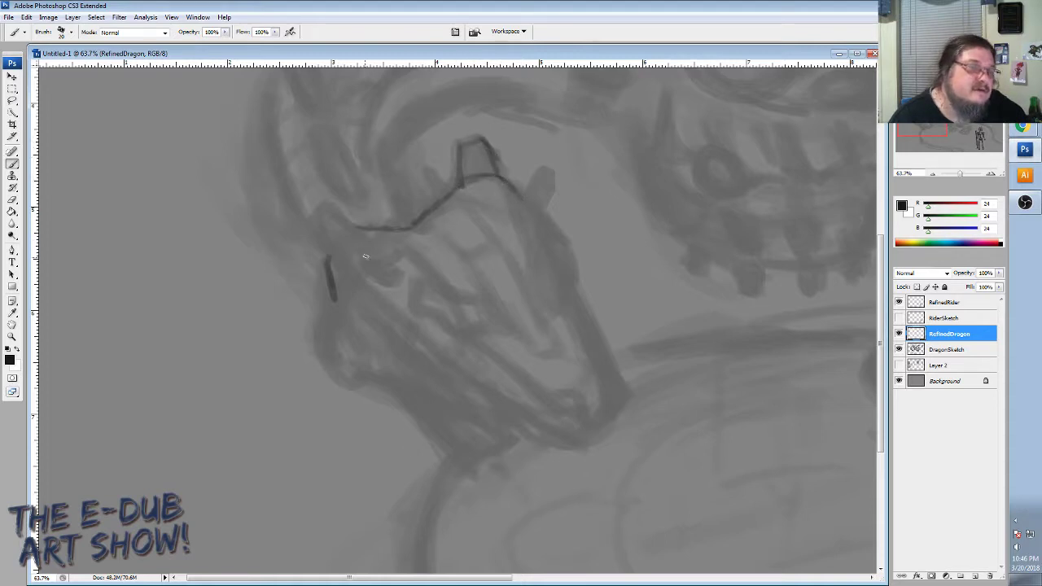
{"action": "mouse_move", "coordinate": [345, 255]}
{"action": "left_mouse_down"}
{"action": "mouse_move", "coordinate": [364, 233]}
{"action": "mouse_move", "coordinate": [341, 252]}
{"action": "mouse_move", "coordinate": [336, 295]}
{"action": "left_mouse_up"}
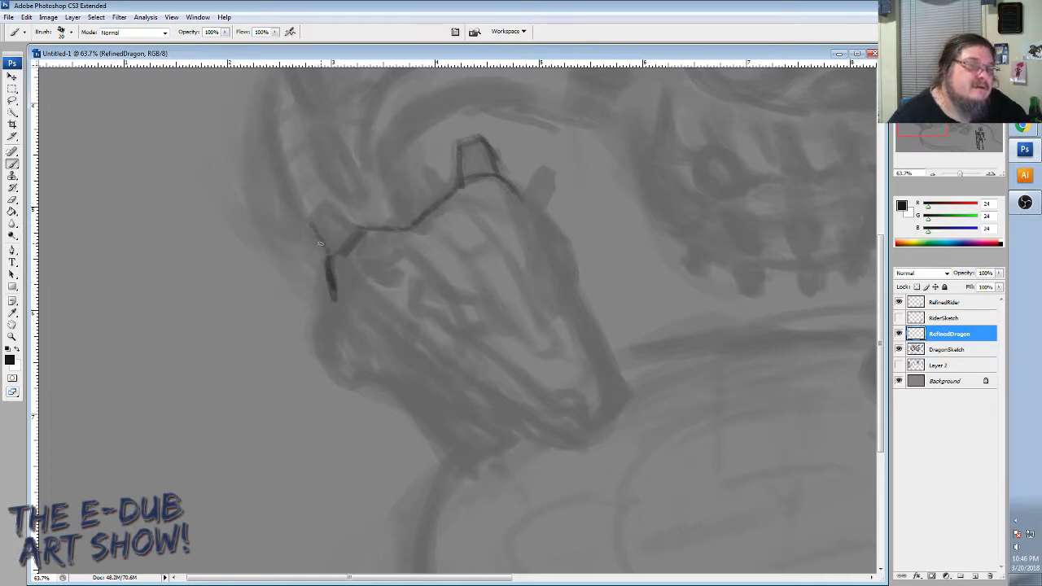
{"action": "mouse_move", "coordinate": [306, 218]}
{"action": "left_mouse_down"}
{"action": "mouse_move", "coordinate": [324, 259]}
{"action": "mouse_move", "coordinate": [309, 210]}
{"action": "mouse_move", "coordinate": [325, 199]}
{"action": "mouse_move", "coordinate": [362, 228]}
{"action": "left_mouse_up"}
Thicken the horn nearest the snout and continue the head outline from it down along the snout's upper edge.
{"action": "mouse_move", "coordinate": [454, 143]}
{"action": "left_mouse_down"}
{"action": "mouse_move", "coordinate": [462, 179]}
{"action": "mouse_move", "coordinate": [480, 135]}
{"action": "mouse_move", "coordinate": [500, 177]}
{"action": "mouse_move", "coordinate": [453, 167]}
{"action": "mouse_move", "coordinate": [460, 183]}
{"action": "left_mouse_up"}
{"action": "left_click_drag", "start_coordinate": [452, 148], "coordinate": [451, 178]}
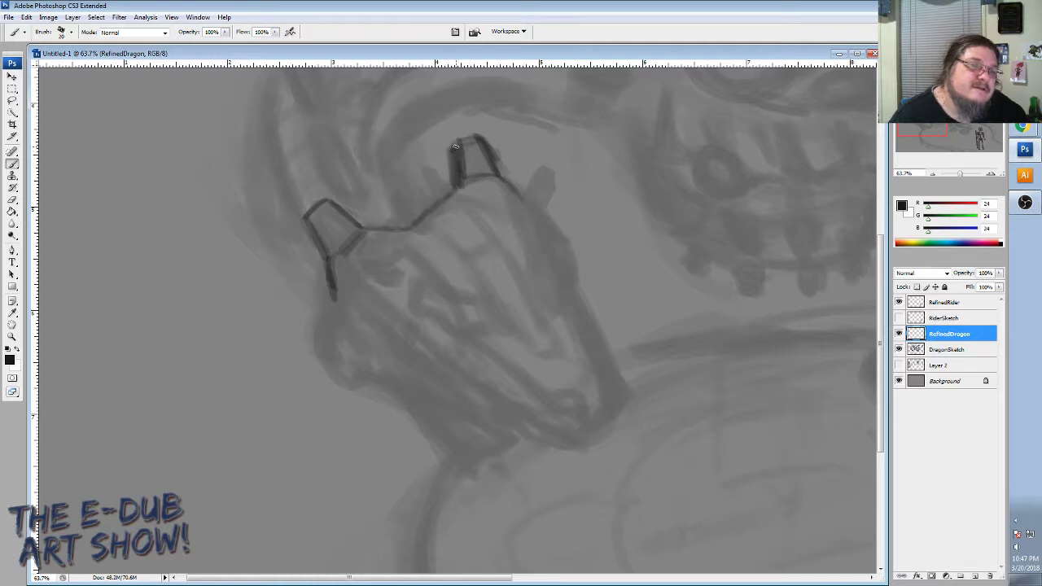
{"action": "left_click_drag", "start_coordinate": [455, 140], "coordinate": [467, 177]}
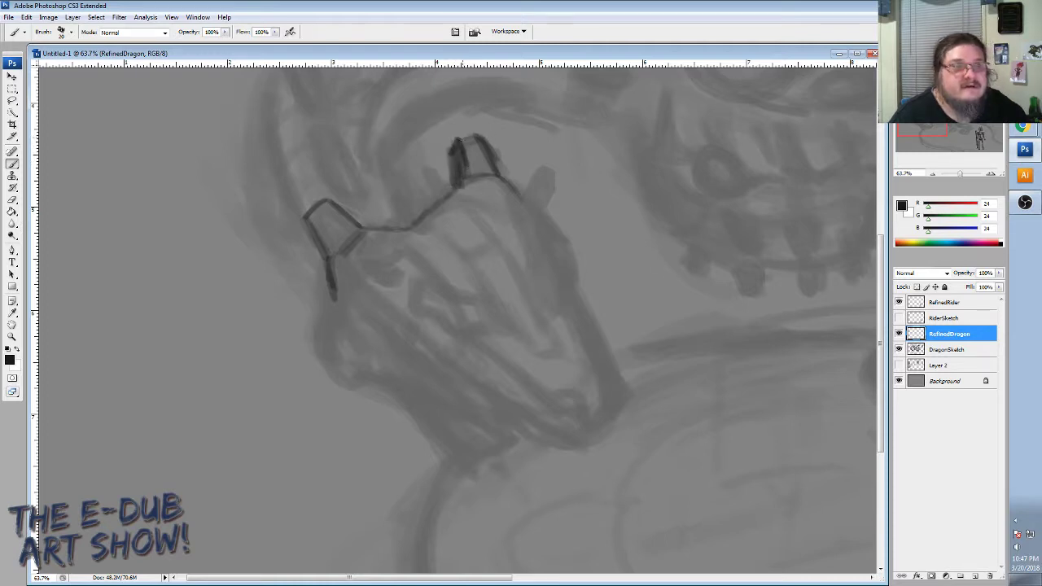
{"action": "mouse_move", "coordinate": [459, 140]}
{"action": "left_mouse_down"}
{"action": "mouse_move", "coordinate": [502, 160]}
{"action": "mouse_move", "coordinate": [484, 140]}
{"action": "mouse_move", "coordinate": [469, 166]}
{"action": "mouse_move", "coordinate": [459, 151]}
{"action": "mouse_move", "coordinate": [462, 176]}
{"action": "mouse_move", "coordinate": [503, 177]}
{"action": "mouse_move", "coordinate": [531, 212]}
{"action": "mouse_move", "coordinate": [549, 214]}
{"action": "mouse_move", "coordinate": [523, 194]}
{"action": "mouse_move", "coordinate": [559, 241]}
{"action": "mouse_move", "coordinate": [568, 278]}
{"action": "left_mouse_up"}
Sketch the dragon's eye line and the brow ridge between the horns, enlarging the brush to 30 for the last stroke.
{"action": "left_click_drag", "start_coordinate": [420, 288], "coordinate": [480, 299]}
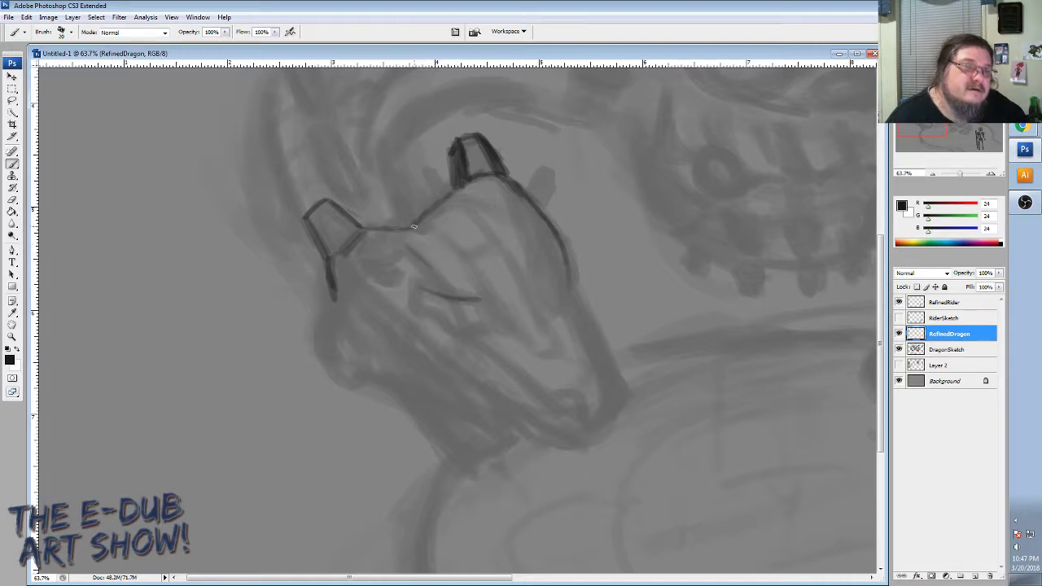
{"action": "mouse_move", "coordinate": [414, 226]}
{"action": "left_mouse_down"}
{"action": "mouse_move", "coordinate": [451, 193]}
{"action": "mouse_move", "coordinate": [456, 171]}
{"action": "mouse_move", "coordinate": [460, 196]}
{"action": "mouse_move", "coordinate": [415, 230]}
{"action": "mouse_move", "coordinate": [440, 199]}
{"action": "mouse_move", "coordinate": [484, 225]}
{"action": "left_mouse_up"}
{"action": "left_click_drag", "start_coordinate": [443, 198], "coordinate": [411, 205]}
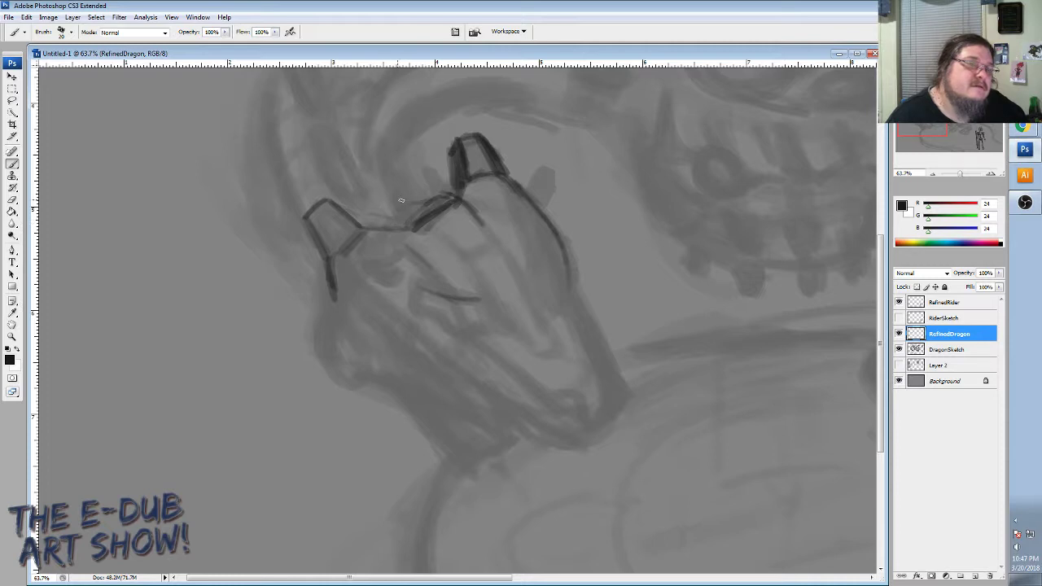
{"action": "left_click_drag", "start_coordinate": [388, 195], "coordinate": [439, 197]}
{"action": "key", "text": "["}
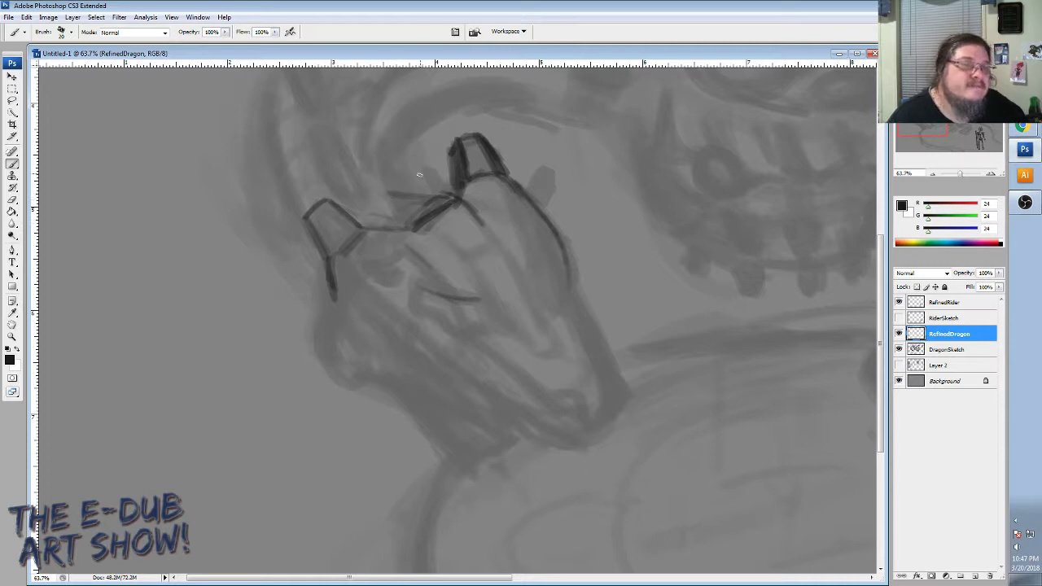
{"action": "key", "text": "bracketright"}
{"action": "key", "text": "bracketright"}
{"action": "key", "text": "bracketright"}
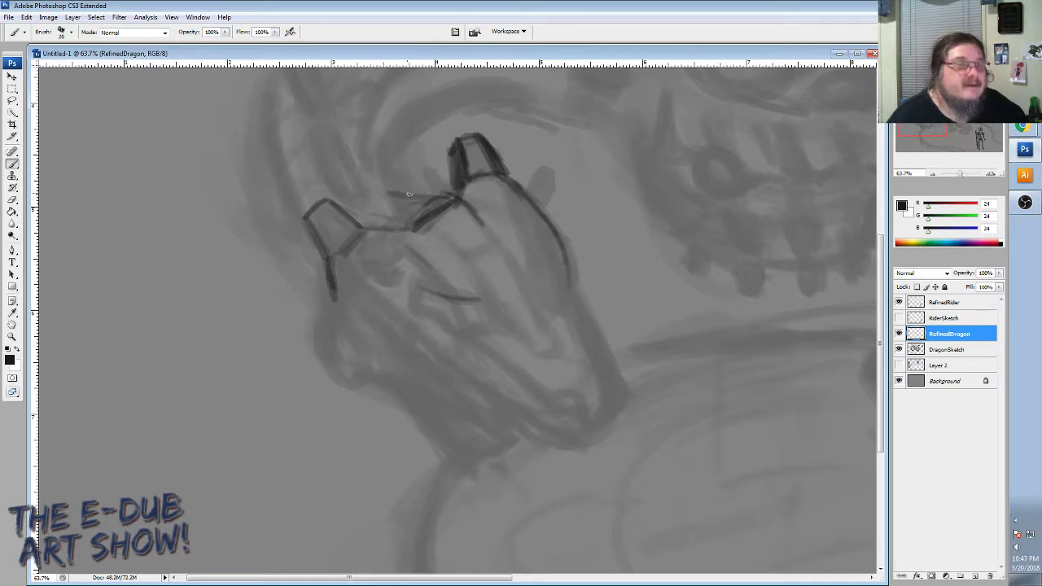
{"action": "left_click_drag", "start_coordinate": [405, 195], "coordinate": [453, 193]}
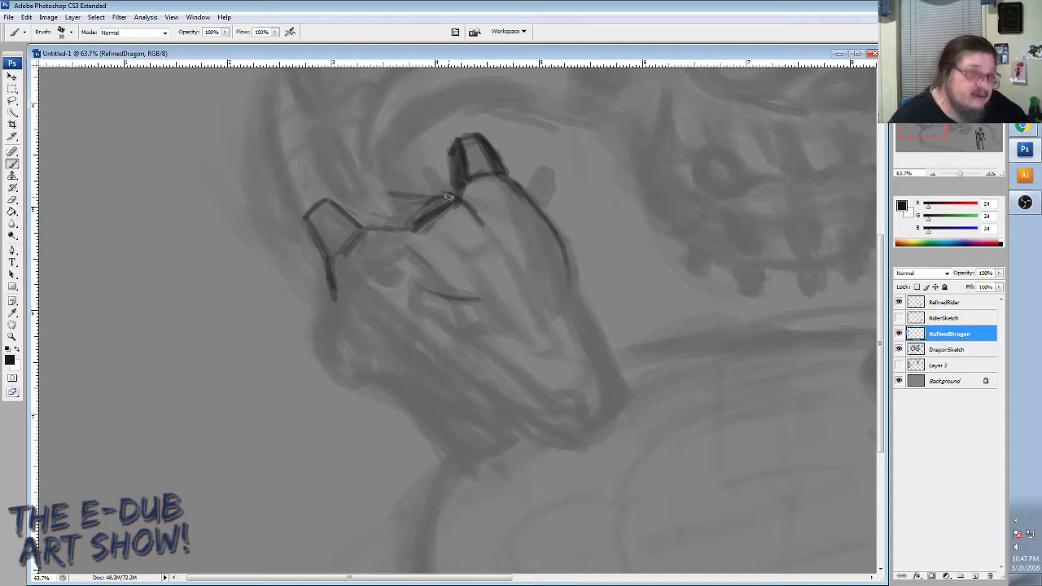
Hide the RefinedDragon layer and make DragonSketch the active layer.
{"action": "scroll", "coordinate": [448, 196], "scroll_direction": "down", "scroll_amount": 3}
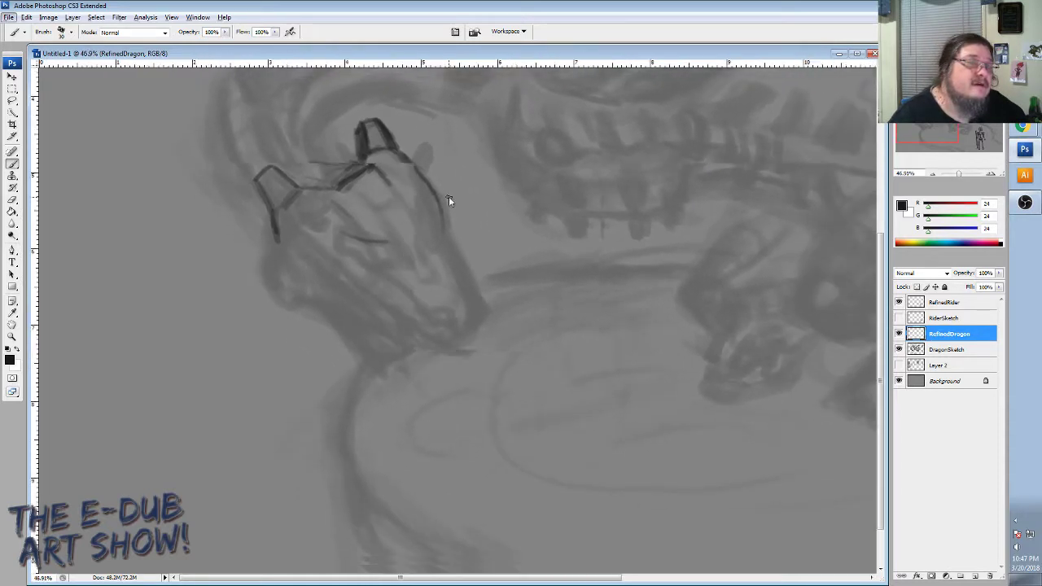
{"action": "scroll", "coordinate": [449, 196], "scroll_direction": "down", "scroll_amount": 1}
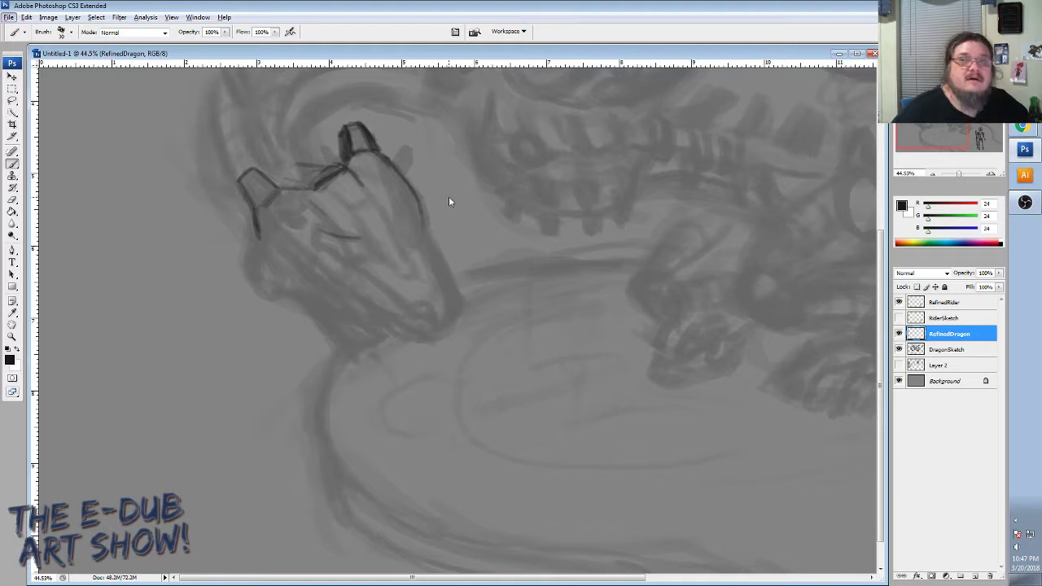
{"action": "left_click_drag", "start_coordinate": [922, 133], "coordinate": [919, 122]}
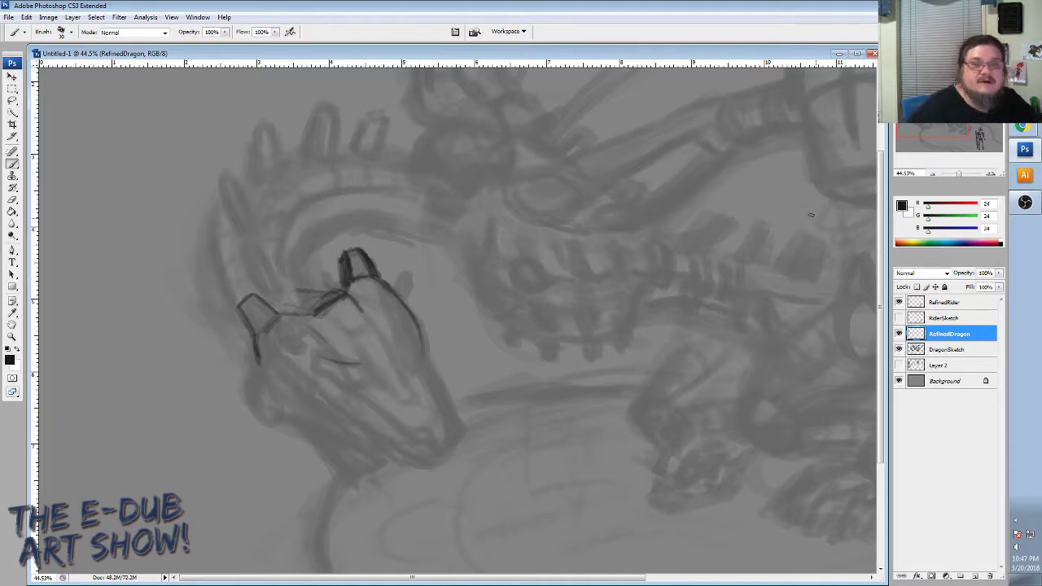
{"action": "left_click", "coordinate": [899, 333]}
{"action": "left_click", "coordinate": [945, 350]}
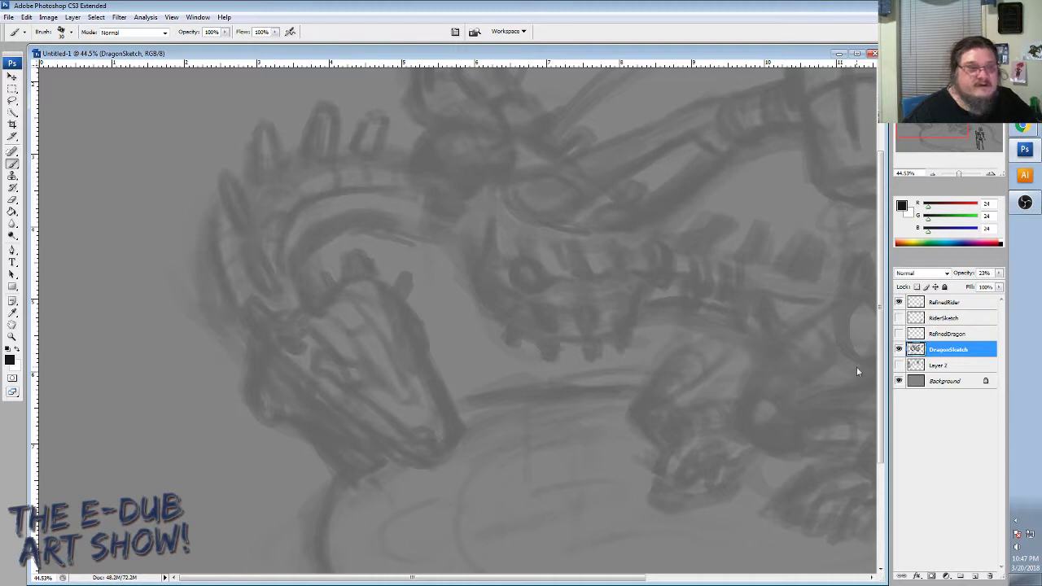
Select the dragon's head with its horns on the DragonSketch layer using a freehand Lasso outline.
{"action": "left_click", "coordinate": [12, 100]}
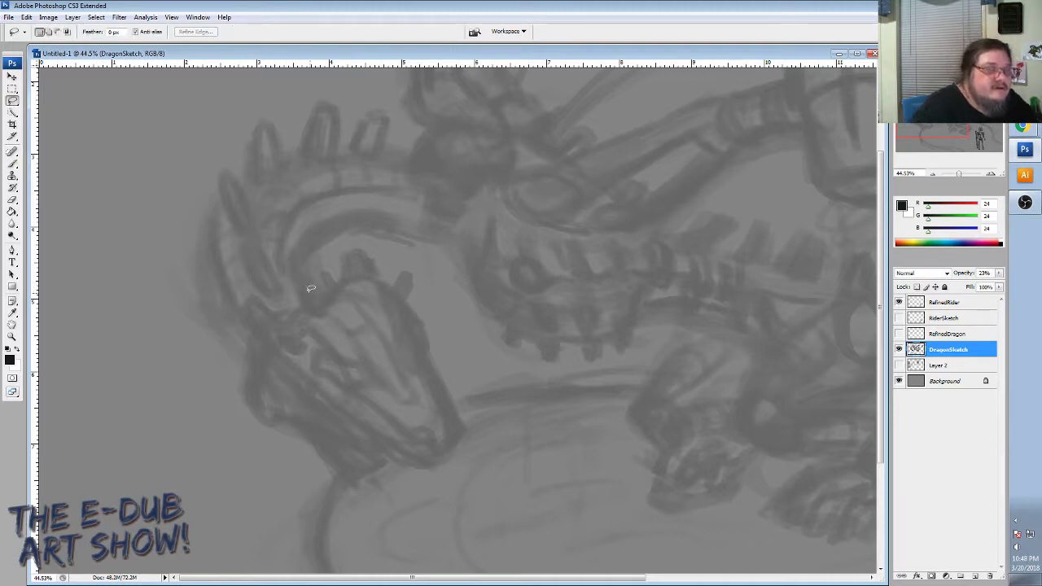
{"action": "mouse_move", "coordinate": [299, 306]}
{"action": "left_mouse_down"}
{"action": "mouse_move", "coordinate": [321, 293]}
{"action": "mouse_move", "coordinate": [351, 245]}
{"action": "mouse_move", "coordinate": [376, 254]}
{"action": "mouse_move", "coordinate": [387, 274]}
{"action": "mouse_move", "coordinate": [415, 271]}
{"action": "mouse_move", "coordinate": [465, 429]}
{"action": "mouse_move", "coordinate": [448, 458]}
{"action": "mouse_move", "coordinate": [365, 472]}
{"action": "left_mouse_up"}
{"action": "mouse_move", "coordinate": [343, 478]}
{"action": "left_mouse_down"}
{"action": "mouse_move", "coordinate": [298, 433]}
{"action": "mouse_move", "coordinate": [251, 412]}
{"action": "mouse_move", "coordinate": [238, 388]}
{"action": "mouse_move", "coordinate": [253, 335]}
{"action": "mouse_move", "coordinate": [243, 294]}
{"action": "mouse_move", "coordinate": [303, 308]}
{"action": "left_mouse_up"}
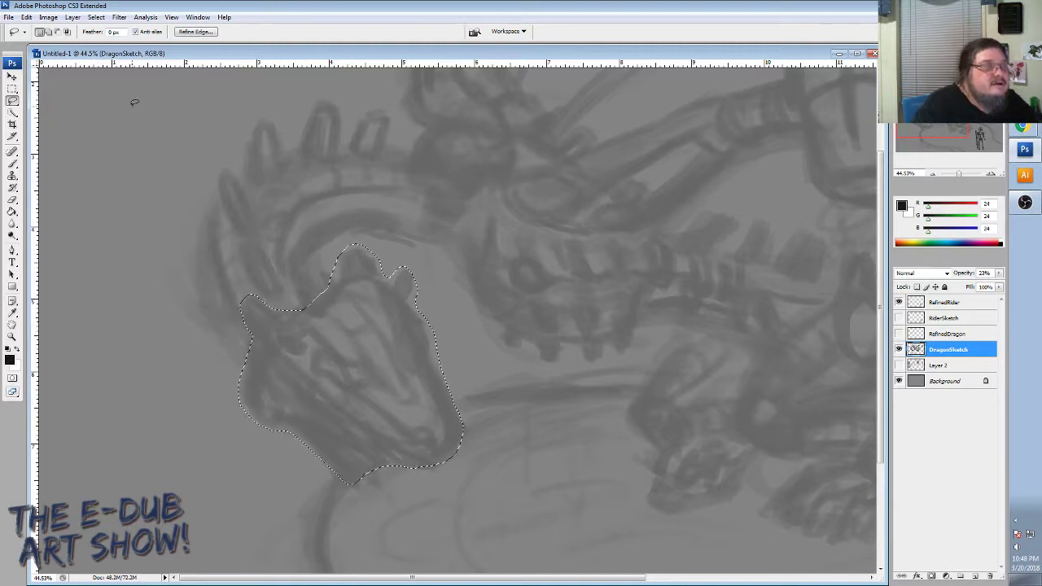
{"action": "left_click_drag", "start_coordinate": [91, 137], "coordinate": [84, 129]}
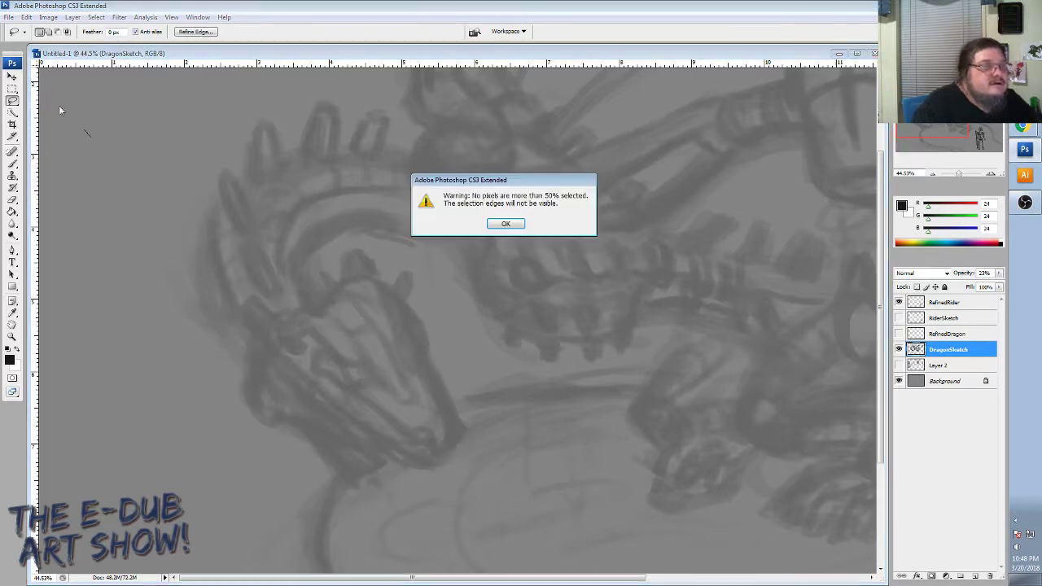
{"action": "left_click", "coordinate": [507, 223]}
{"action": "key", "text": "ctrl+z"}
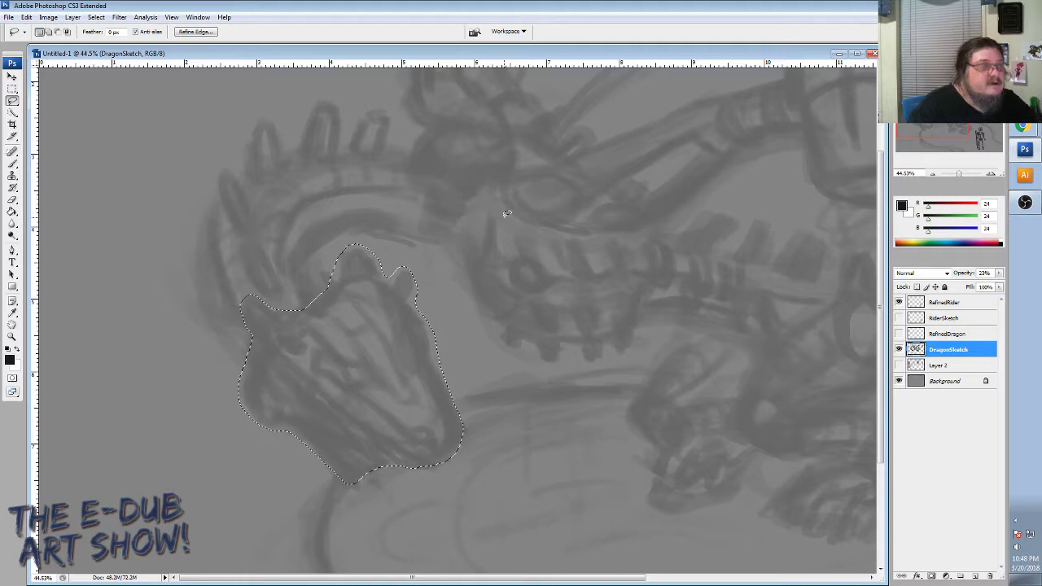
Move the selected dragon head slightly down and away from the body on the DragonSketch layer, then deselect it.
{"action": "key", "text": "v"}
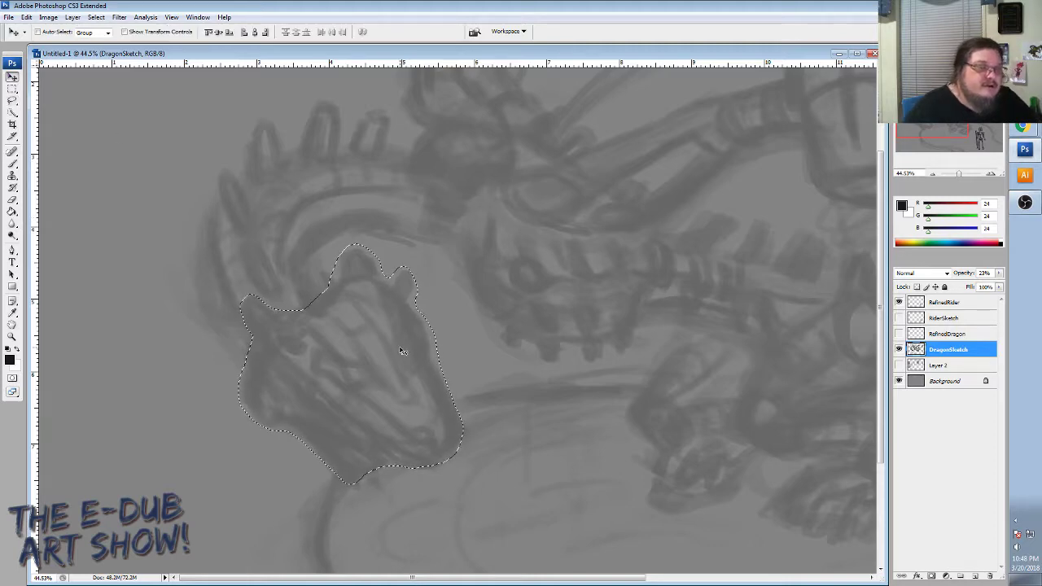
{"action": "left_click_drag", "start_coordinate": [401, 350], "coordinate": [369, 363]}
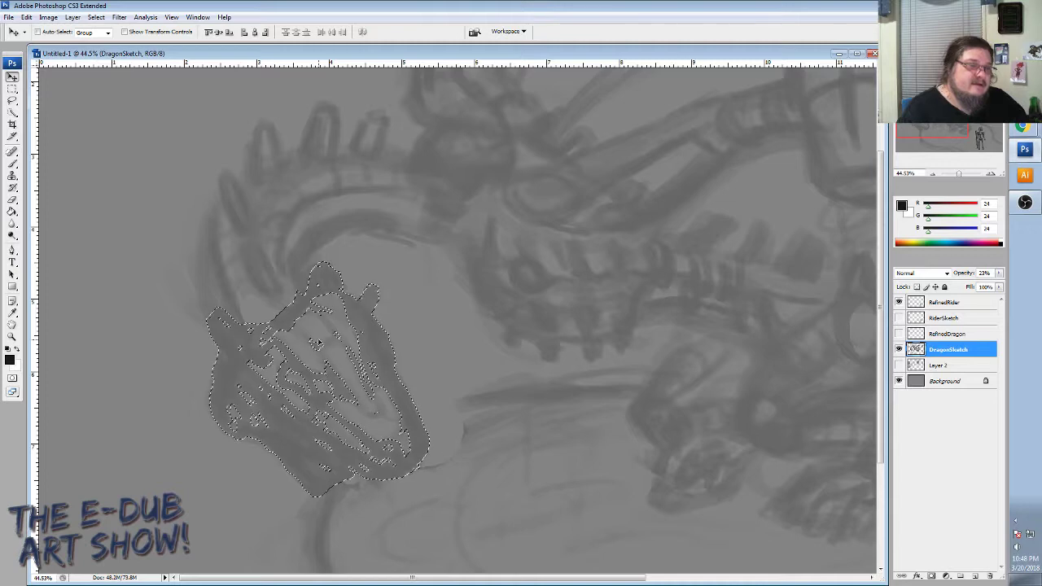
{"action": "key", "text": "m"}
{"action": "key", "text": "ctrl+d"}
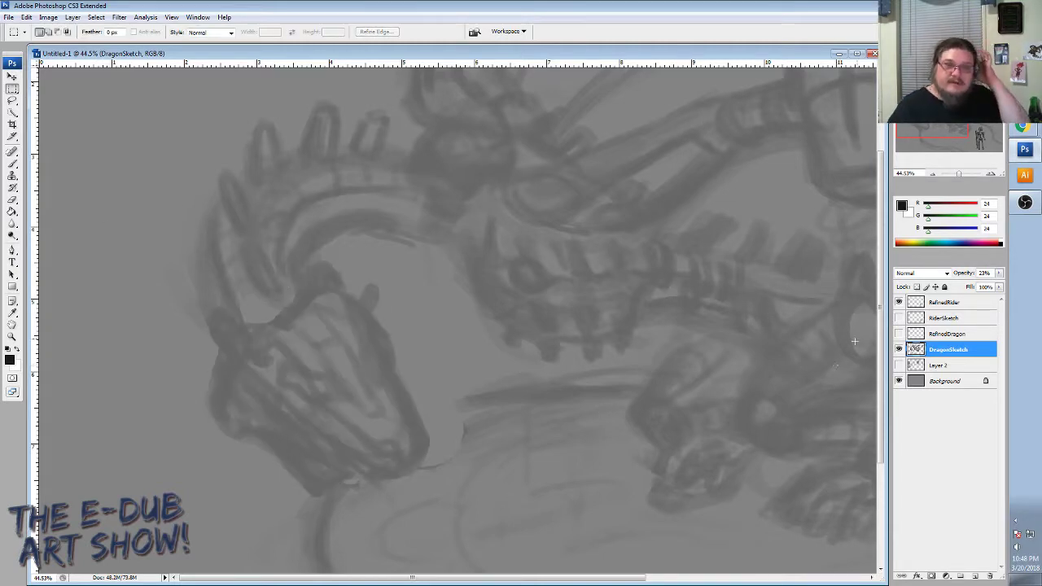
Make the RefinedDragon layer active and visible, and move its head lines to align with the repositioned rough head.
{"action": "left_click", "coordinate": [932, 337]}
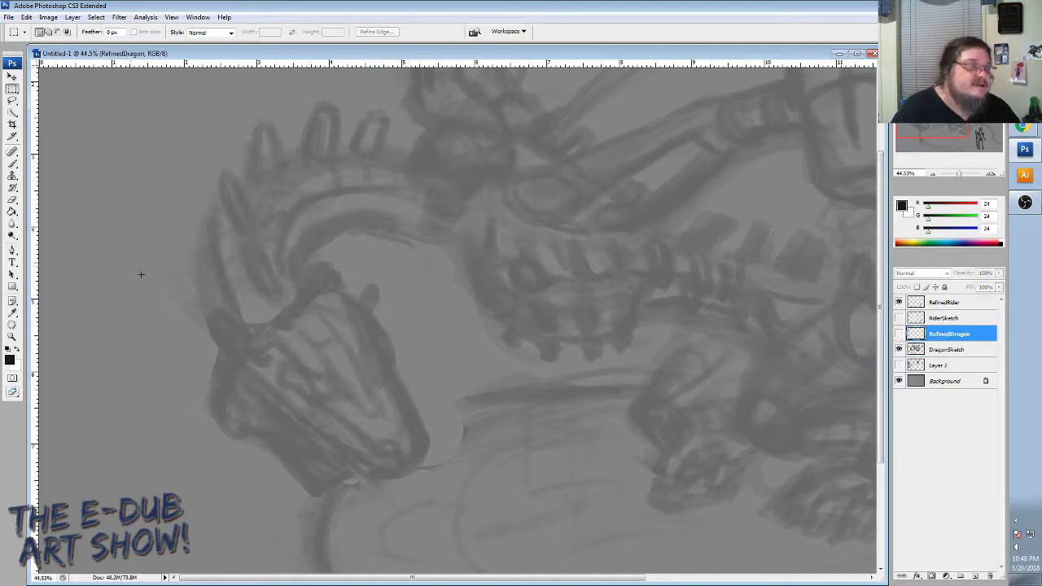
{"action": "left_click", "coordinate": [12, 163]}
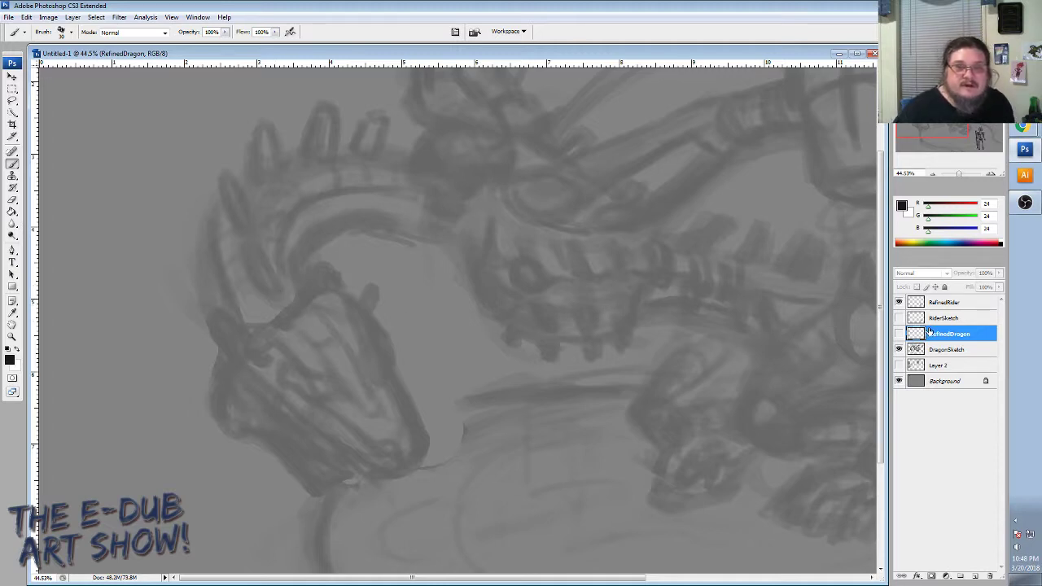
{"action": "left_click", "coordinate": [898, 334]}
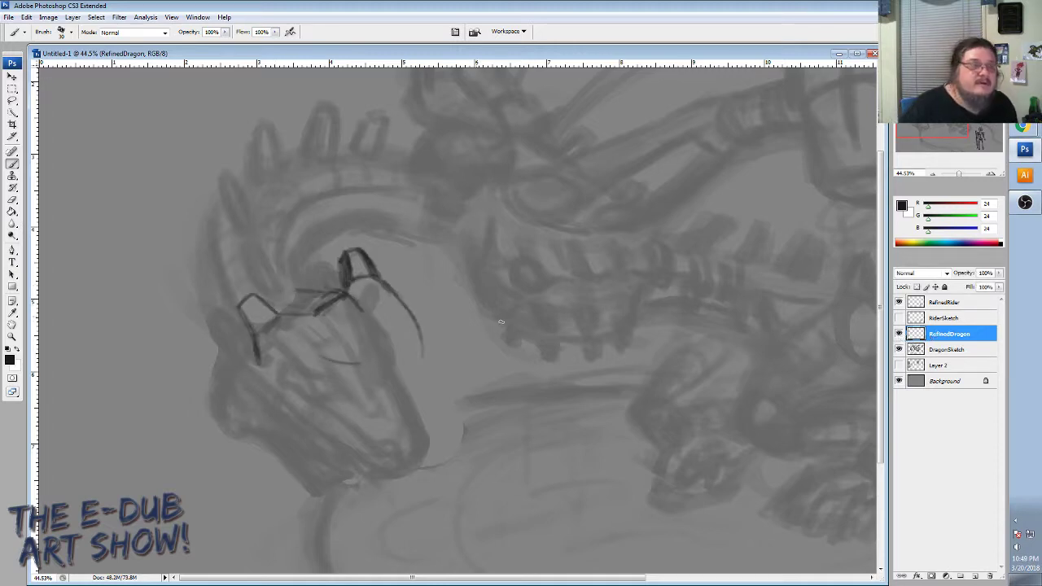
{"action": "key", "text": "v"}
{"action": "left_click_drag", "start_coordinate": [374, 313], "coordinate": [336, 325]}
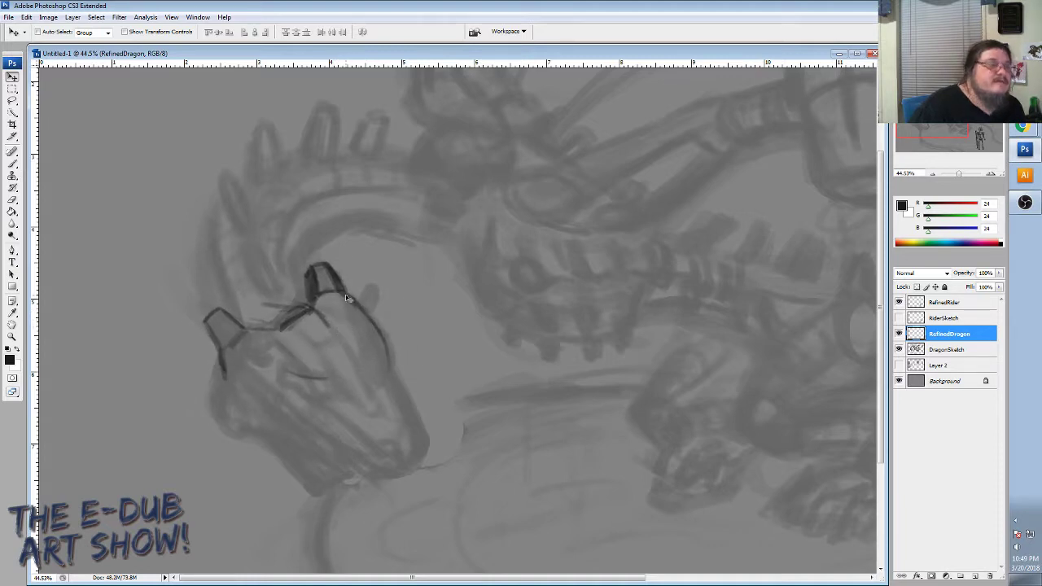
Brush the snout's outline down around the nose tip, and sketch the ridge lines along the middle of the head.
{"action": "left_click", "coordinate": [12, 163]}
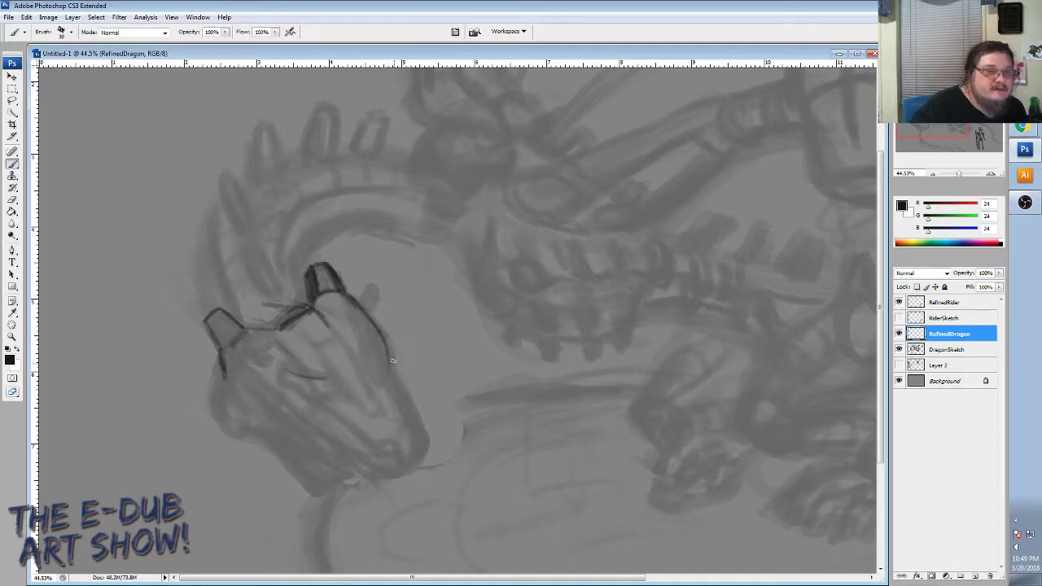
{"action": "mouse_move", "coordinate": [392, 375]}
{"action": "left_mouse_down"}
{"action": "mouse_move", "coordinate": [429, 447]}
{"action": "mouse_move", "coordinate": [386, 449]}
{"action": "mouse_move", "coordinate": [362, 434]}
{"action": "mouse_move", "coordinate": [429, 455]}
{"action": "left_mouse_up"}
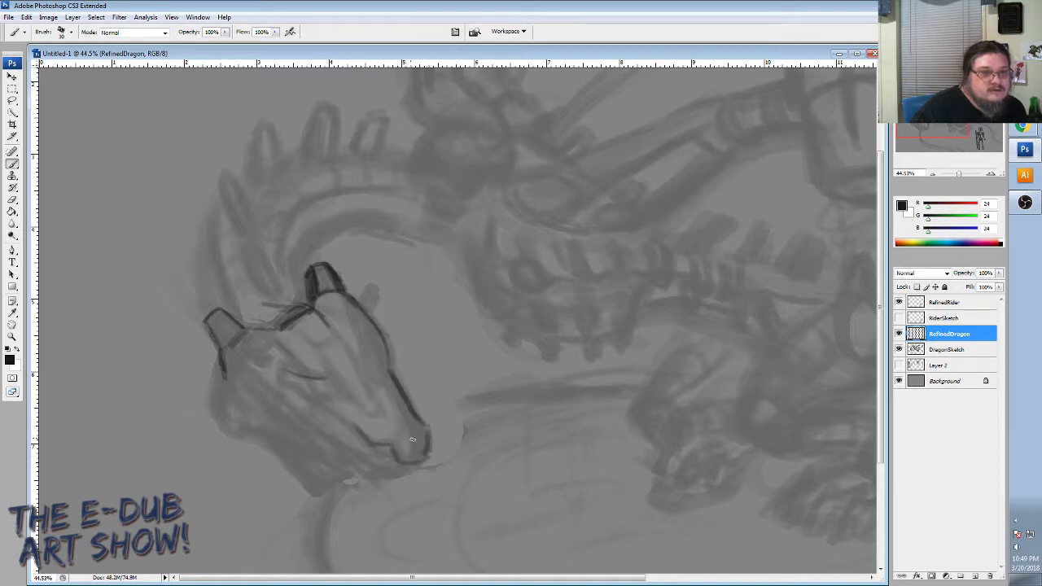
{"action": "mouse_move", "coordinate": [298, 324]}
{"action": "left_mouse_down"}
{"action": "mouse_move", "coordinate": [343, 378]}
{"action": "mouse_move", "coordinate": [305, 330]}
{"action": "mouse_move", "coordinate": [333, 361]}
{"action": "mouse_move", "coordinate": [319, 318]}
{"action": "mouse_move", "coordinate": [362, 388]}
{"action": "left_mouse_up"}
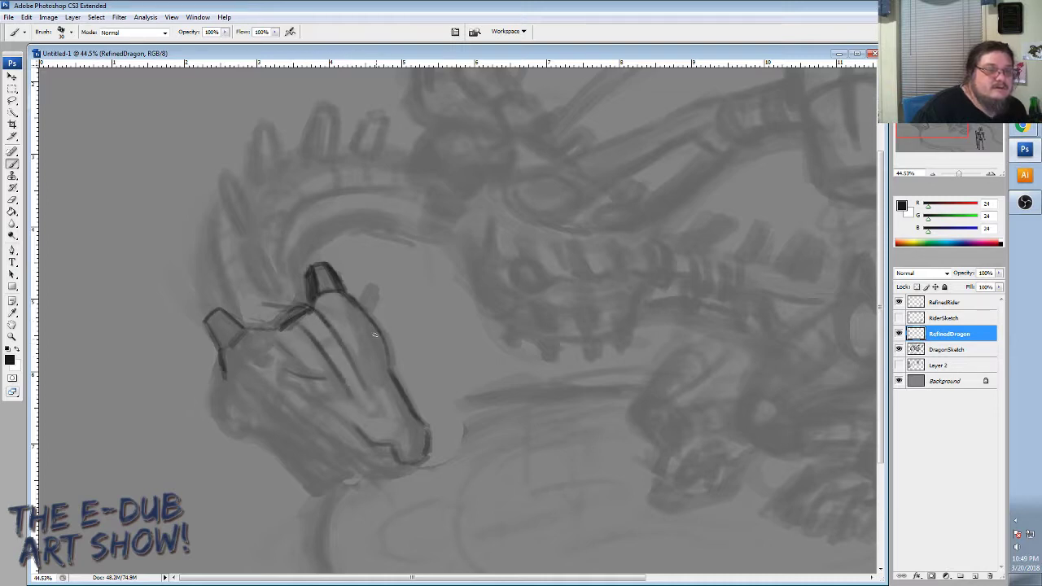
{"action": "left_click_drag", "start_coordinate": [367, 340], "coordinate": [378, 360]}
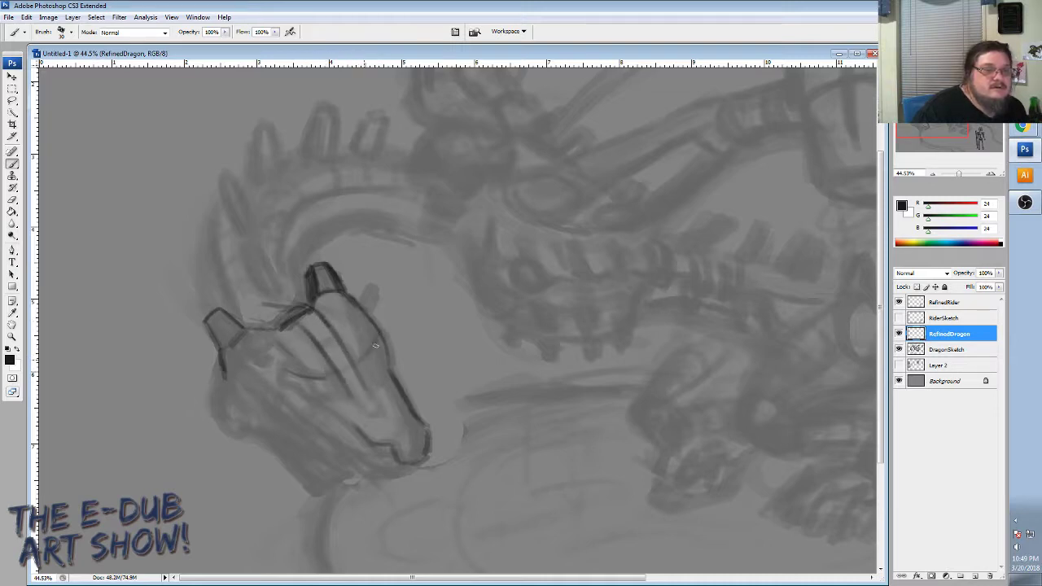
Sketch the curved brow line sweeping from the outer horn's base across the face to the opposite head edge.
{"action": "left_click_drag", "start_coordinate": [273, 361], "coordinate": [253, 337]}
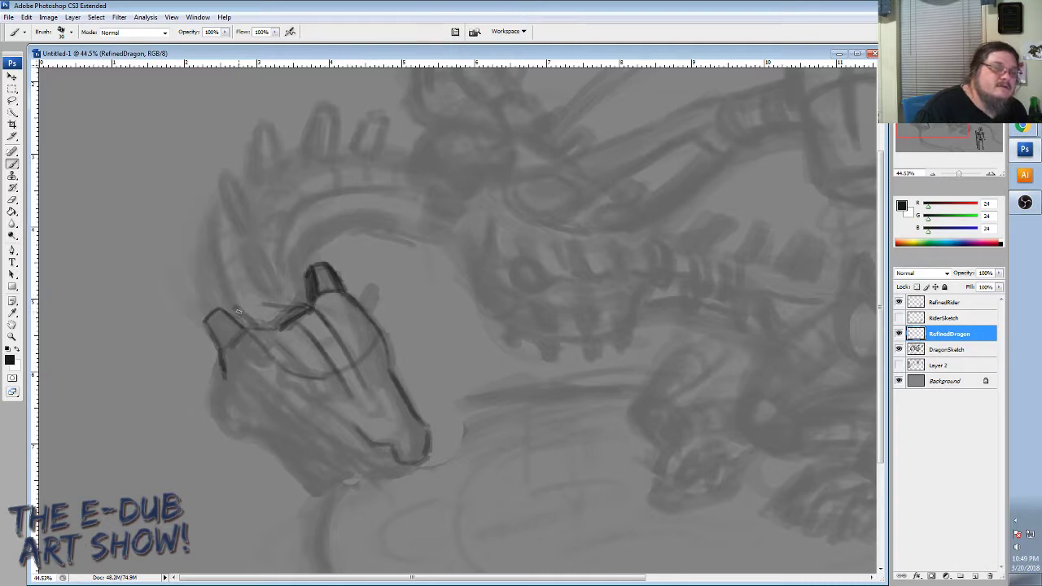
{"action": "left_click_drag", "start_coordinate": [216, 307], "coordinate": [230, 315]}
{"action": "left_click_drag", "start_coordinate": [238, 335], "coordinate": [310, 379]}
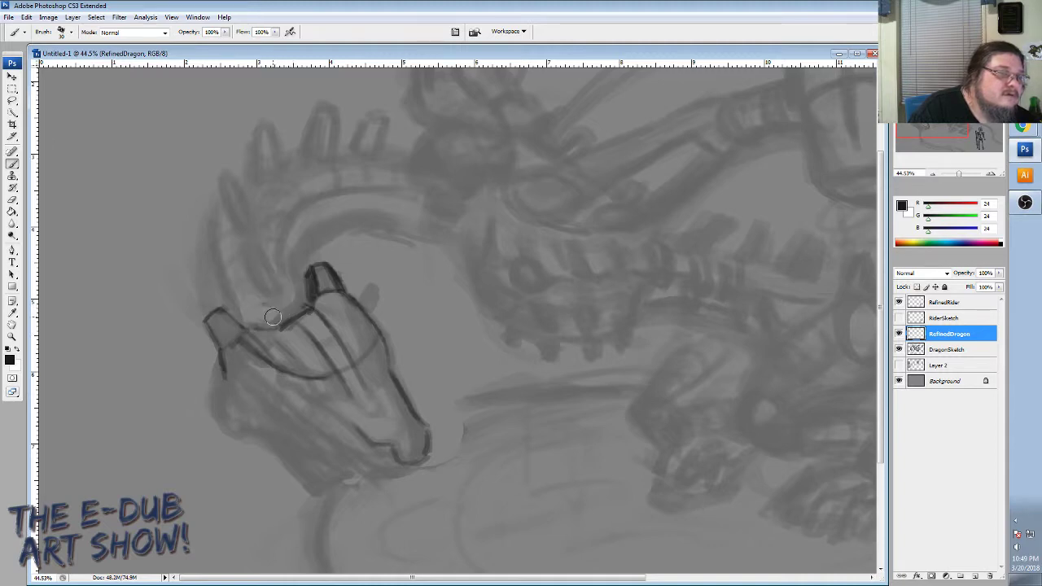
Erase the rough lines between the horns and the ridge lines above the brow curve.
{"action": "key", "text": "ctrl+alt+z"}
{"action": "key", "text": "ctrl+alt+z"}
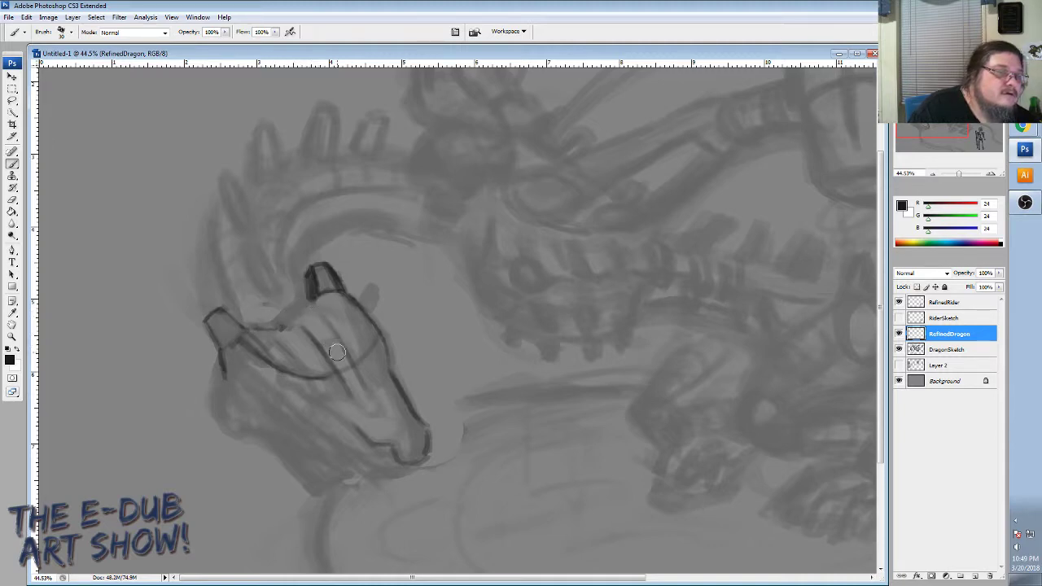
{"action": "key", "text": "ctrl+alt+z"}
{"action": "mouse_move", "coordinate": [307, 329]}
{"action": "left_mouse_down"}
{"action": "mouse_move", "coordinate": [334, 348]}
{"action": "mouse_move", "coordinate": [290, 324]}
{"action": "mouse_move", "coordinate": [286, 341]}
{"action": "mouse_move", "coordinate": [259, 335]}
{"action": "mouse_move", "coordinate": [276, 349]}
{"action": "mouse_move", "coordinate": [224, 305]}
{"action": "mouse_move", "coordinate": [282, 385]}
{"action": "mouse_move", "coordinate": [233, 367]}
{"action": "left_mouse_up"}
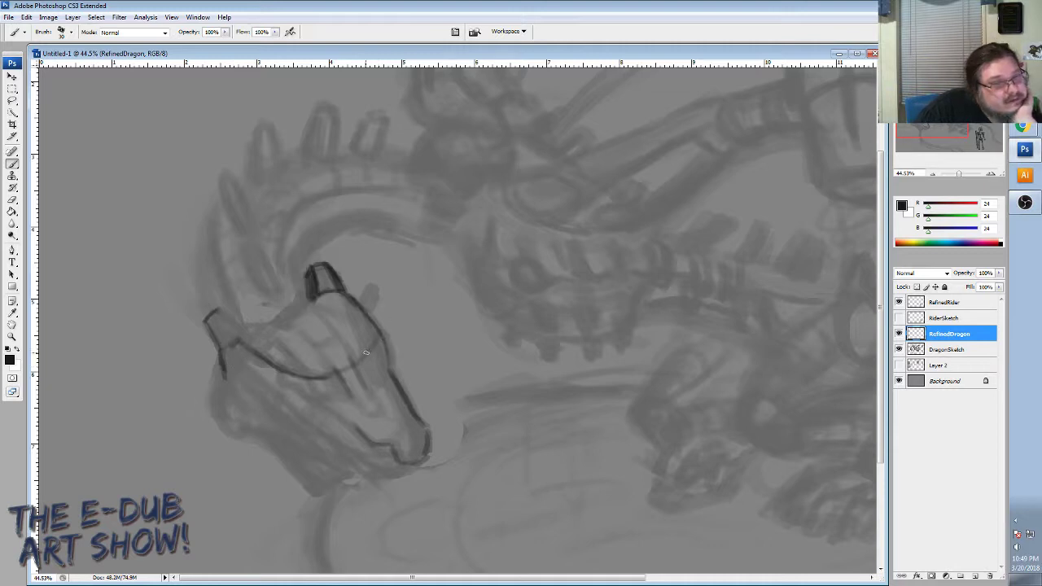
Darken the brow curve, redraw the outer horn, and redraw the top edge of the head between the two horns.
{"action": "mouse_move", "coordinate": [376, 327]}
{"action": "left_mouse_down"}
{"action": "mouse_move", "coordinate": [363, 356]}
{"action": "mouse_move", "coordinate": [308, 380]}
{"action": "left_mouse_up"}
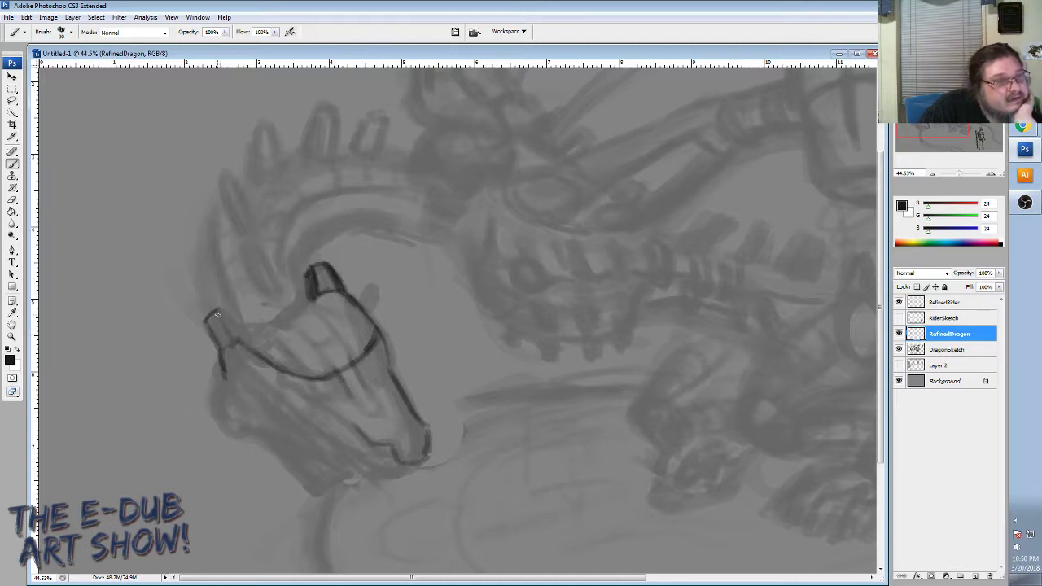
{"action": "mouse_move", "coordinate": [244, 346]}
{"action": "left_mouse_down"}
{"action": "mouse_move", "coordinate": [210, 307]}
{"action": "mouse_move", "coordinate": [234, 338]}
{"action": "mouse_move", "coordinate": [210, 314]}
{"action": "mouse_move", "coordinate": [226, 345]}
{"action": "mouse_move", "coordinate": [215, 313]}
{"action": "mouse_move", "coordinate": [237, 317]}
{"action": "mouse_move", "coordinate": [228, 307]}
{"action": "mouse_move", "coordinate": [250, 324]}
{"action": "mouse_move", "coordinate": [217, 312]}
{"action": "mouse_move", "coordinate": [228, 301]}
{"action": "mouse_move", "coordinate": [214, 312]}
{"action": "mouse_move", "coordinate": [229, 301]}
{"action": "mouse_move", "coordinate": [245, 321]}
{"action": "left_mouse_up"}
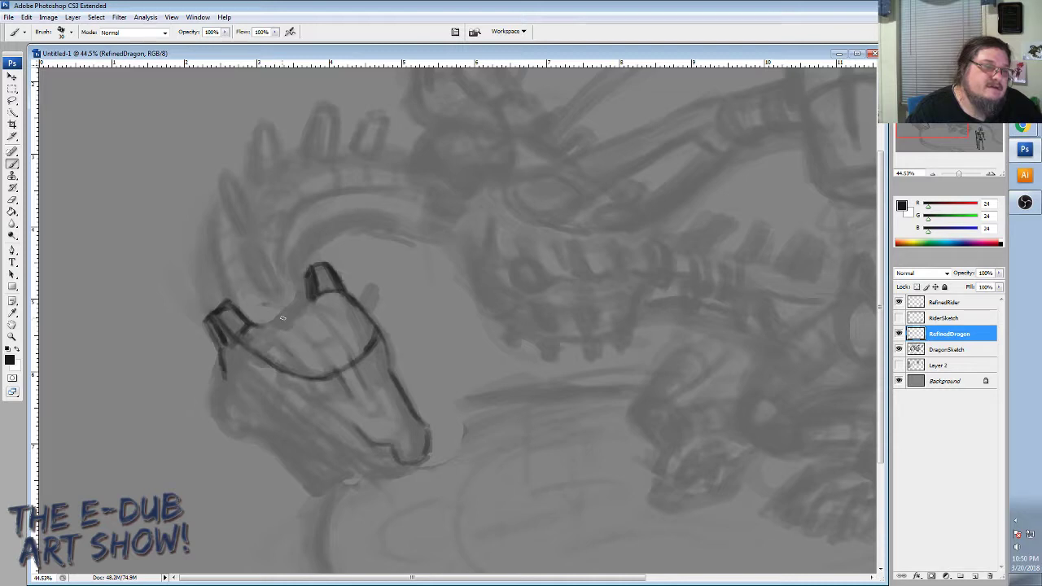
{"action": "mouse_move", "coordinate": [287, 319]}
{"action": "left_mouse_down"}
{"action": "mouse_move", "coordinate": [308, 306]}
{"action": "mouse_move", "coordinate": [268, 327]}
{"action": "mouse_move", "coordinate": [313, 294]}
{"action": "left_mouse_up"}
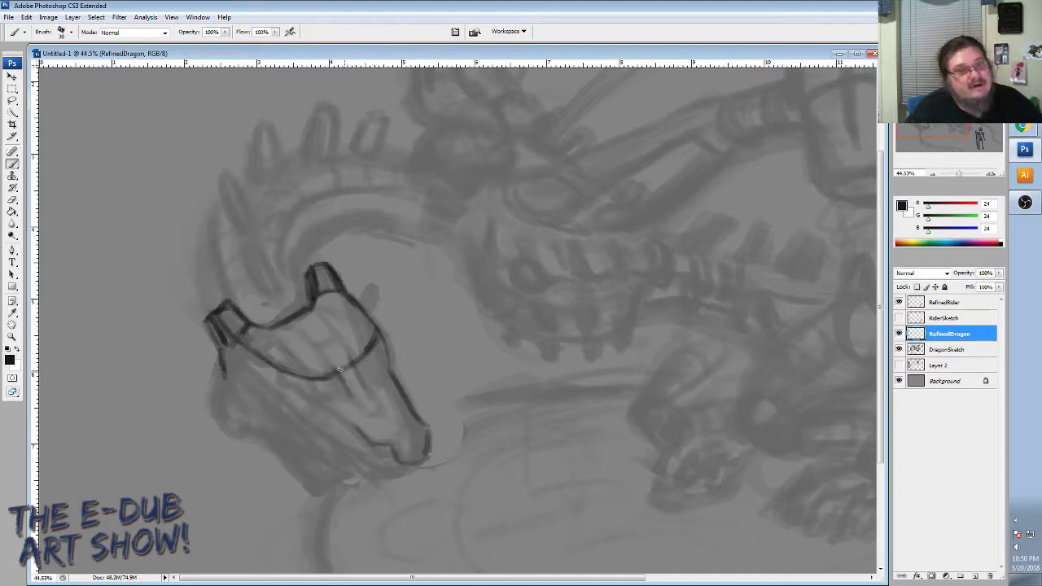
{"action": "left_click_drag", "start_coordinate": [352, 362], "coordinate": [343, 367]}
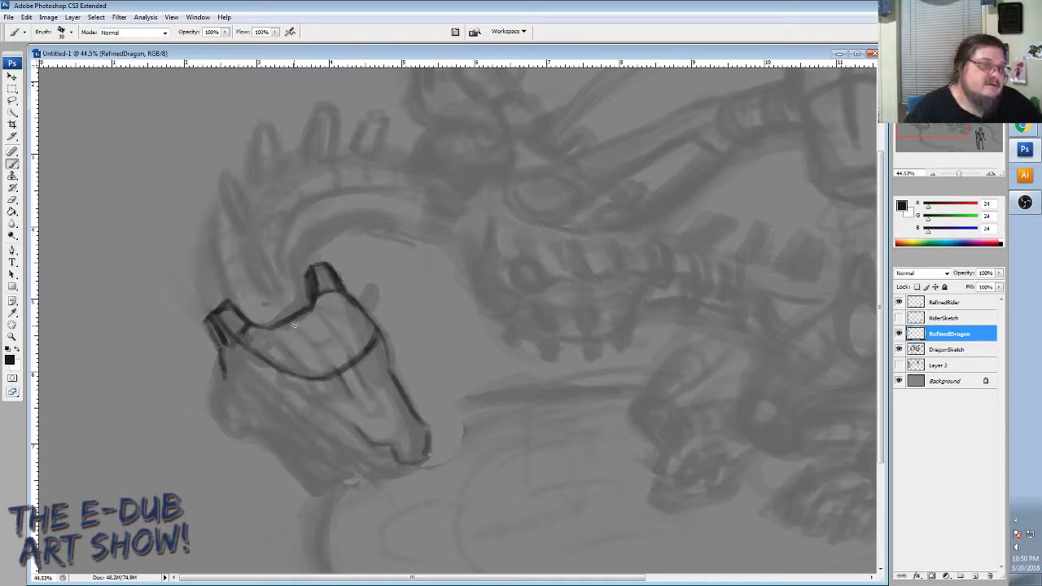
Draw a small rounded crest between the horns with two ridge lines running from it down the snout.
{"action": "mouse_move", "coordinate": [277, 324]}
{"action": "left_mouse_down"}
{"action": "mouse_move", "coordinate": [324, 326]}
{"action": "mouse_move", "coordinate": [278, 311]}
{"action": "mouse_move", "coordinate": [317, 343]}
{"action": "left_mouse_up"}
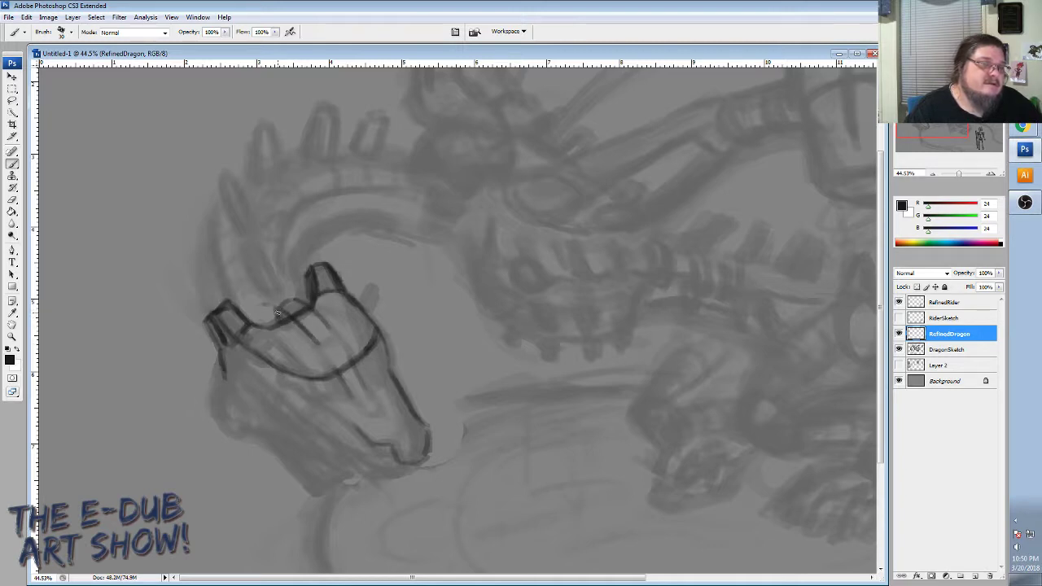
{"action": "mouse_move", "coordinate": [278, 311]}
{"action": "left_mouse_down"}
{"action": "mouse_move", "coordinate": [296, 320]}
{"action": "mouse_move", "coordinate": [302, 301]}
{"action": "mouse_move", "coordinate": [337, 337]}
{"action": "mouse_move", "coordinate": [335, 361]}
{"action": "mouse_move", "coordinate": [397, 397]}
{"action": "left_mouse_up"}
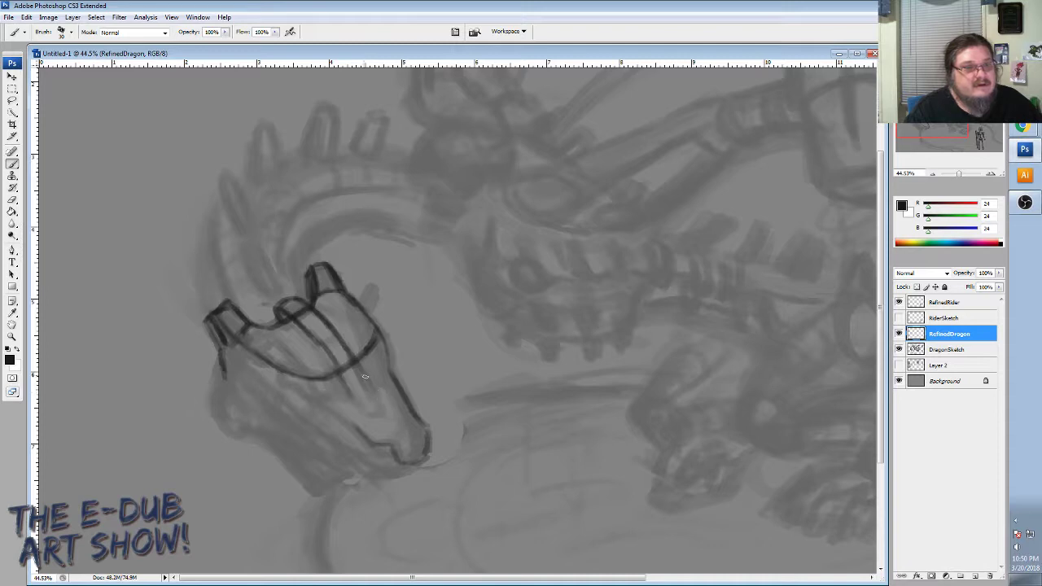
{"action": "left_click_drag", "start_coordinate": [351, 355], "coordinate": [381, 409]}
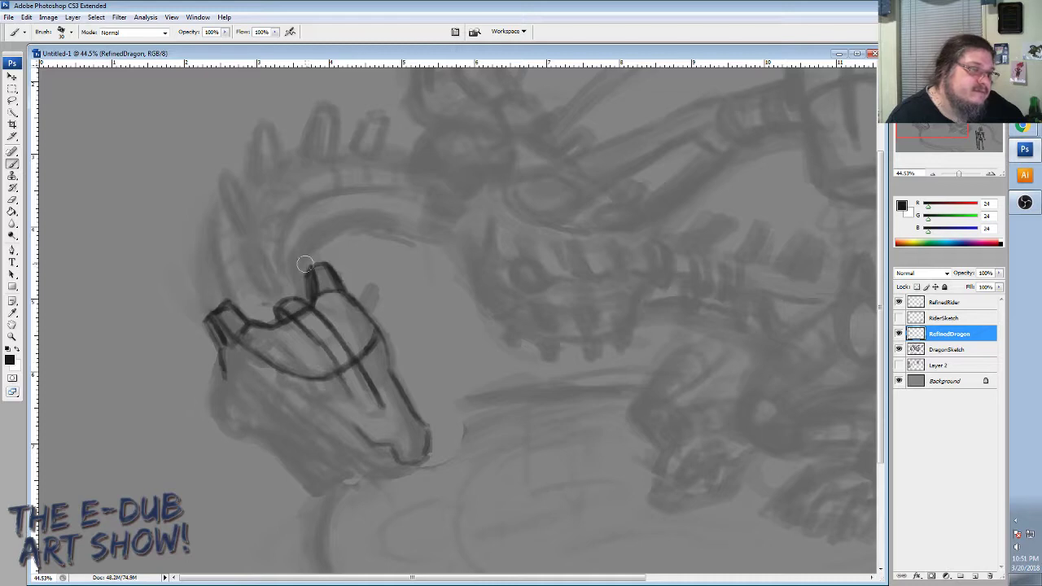
Erase the outer horn and redraw it smaller, connecting it to the head's top edge and the brow curve.
{"action": "left_click_drag", "start_coordinate": [217, 317], "coordinate": [297, 371]}
{"action": "mouse_move", "coordinate": [245, 345]}
{"action": "left_mouse_down"}
{"action": "mouse_move", "coordinate": [207, 327]}
{"action": "mouse_move", "coordinate": [236, 378]}
{"action": "mouse_move", "coordinate": [205, 301]}
{"action": "mouse_move", "coordinate": [259, 338]}
{"action": "mouse_move", "coordinate": [236, 327]}
{"action": "left_mouse_up"}
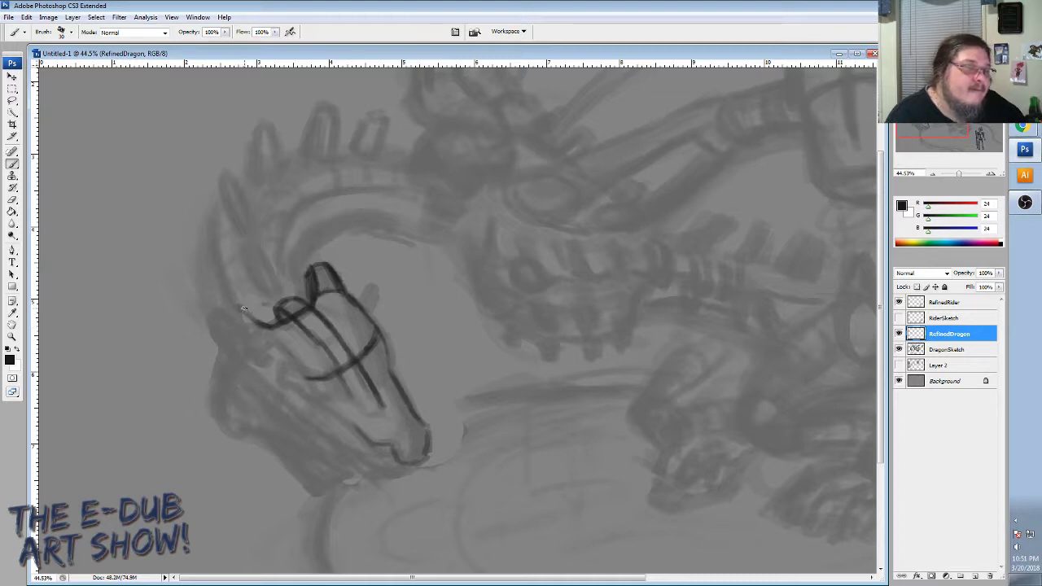
{"action": "left_click_drag", "start_coordinate": [249, 314], "coordinate": [226, 309]}
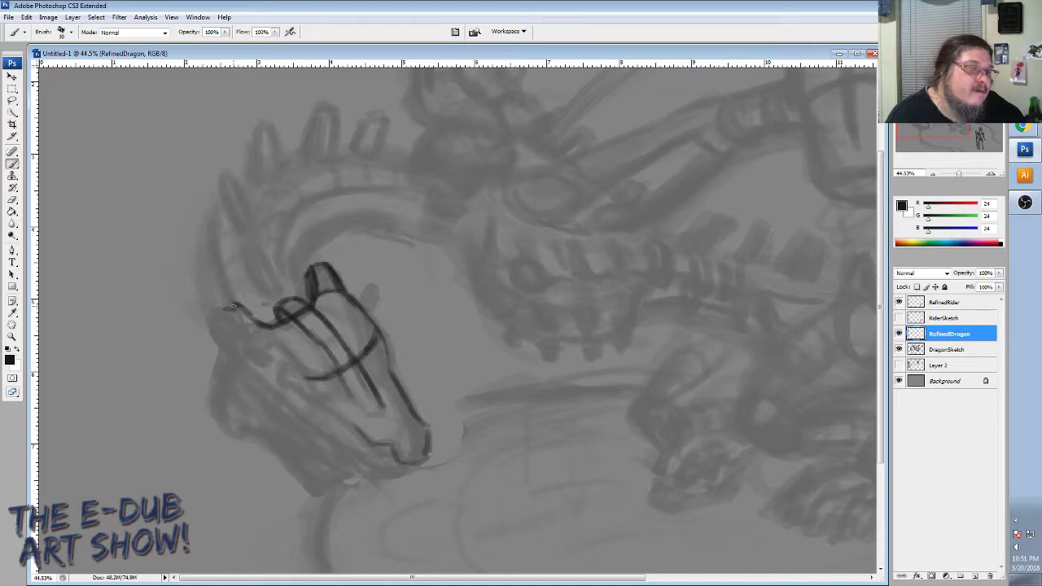
{"action": "left_click_drag", "start_coordinate": [234, 302], "coordinate": [240, 311]}
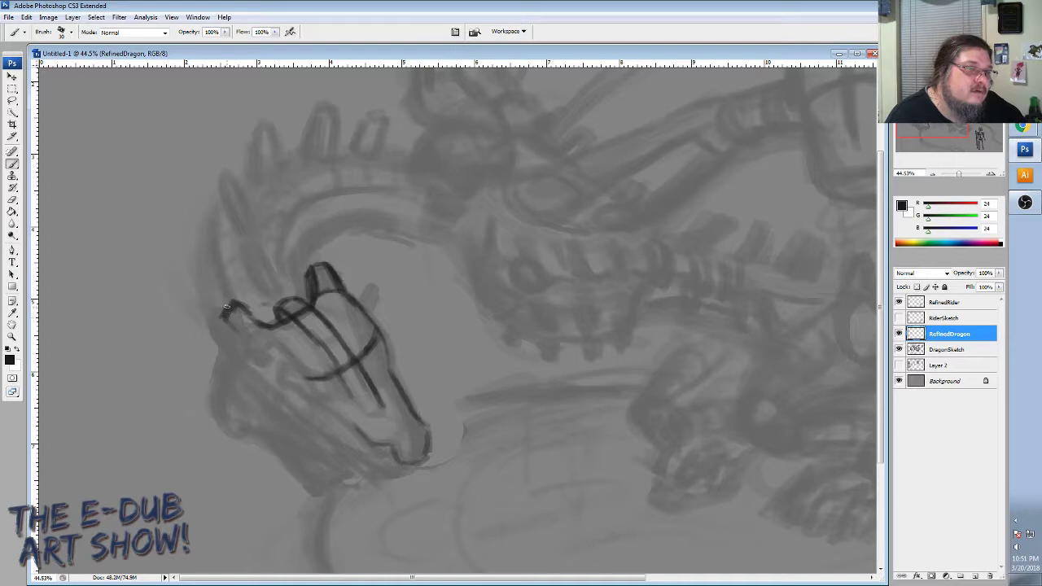
{"action": "mouse_move", "coordinate": [230, 323]}
{"action": "left_mouse_down"}
{"action": "mouse_move", "coordinate": [252, 353]}
{"action": "mouse_move", "coordinate": [302, 376]}
{"action": "mouse_move", "coordinate": [285, 368]}
{"action": "left_mouse_up"}
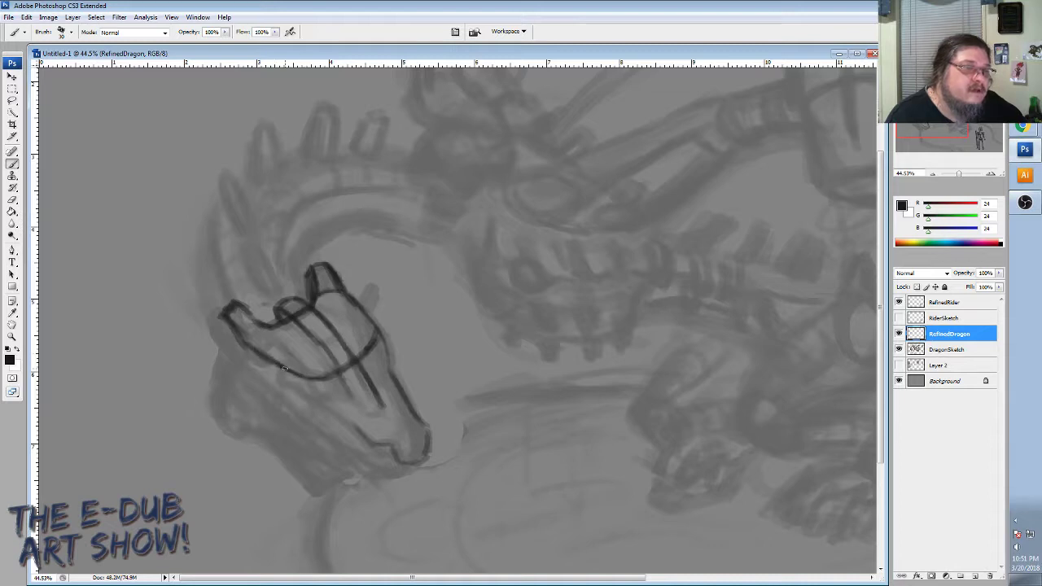
Outline the back of the head below the outer horn, adding a small spike and a round jaw joint.
{"action": "mouse_move", "coordinate": [221, 326]}
{"action": "left_mouse_down"}
{"action": "mouse_move", "coordinate": [235, 336]}
{"action": "mouse_move", "coordinate": [223, 370]}
{"action": "mouse_move", "coordinate": [237, 359]}
{"action": "mouse_move", "coordinate": [233, 349]}
{"action": "mouse_move", "coordinate": [210, 386]}
{"action": "mouse_move", "coordinate": [232, 429]}
{"action": "left_mouse_up"}
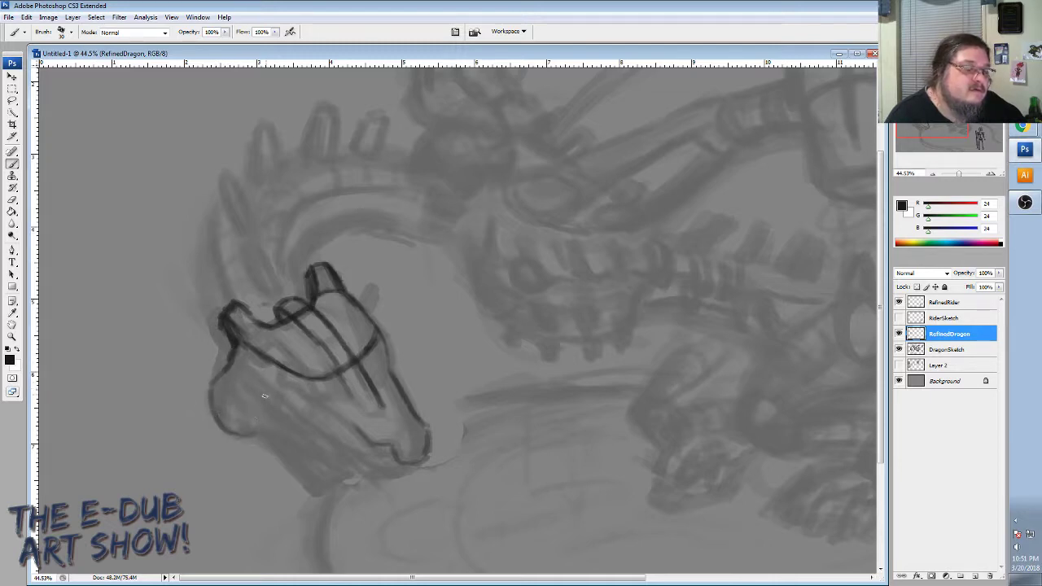
{"action": "mouse_move", "coordinate": [234, 350]}
{"action": "left_mouse_down"}
{"action": "mouse_move", "coordinate": [215, 385]}
{"action": "mouse_move", "coordinate": [224, 362]}
{"action": "mouse_move", "coordinate": [193, 397]}
{"action": "mouse_move", "coordinate": [209, 403]}
{"action": "mouse_move", "coordinate": [189, 389]}
{"action": "mouse_move", "coordinate": [227, 367]}
{"action": "mouse_move", "coordinate": [212, 402]}
{"action": "mouse_move", "coordinate": [188, 395]}
{"action": "mouse_move", "coordinate": [218, 373]}
{"action": "mouse_move", "coordinate": [214, 418]}
{"action": "mouse_move", "coordinate": [258, 418]}
{"action": "left_mouse_up"}
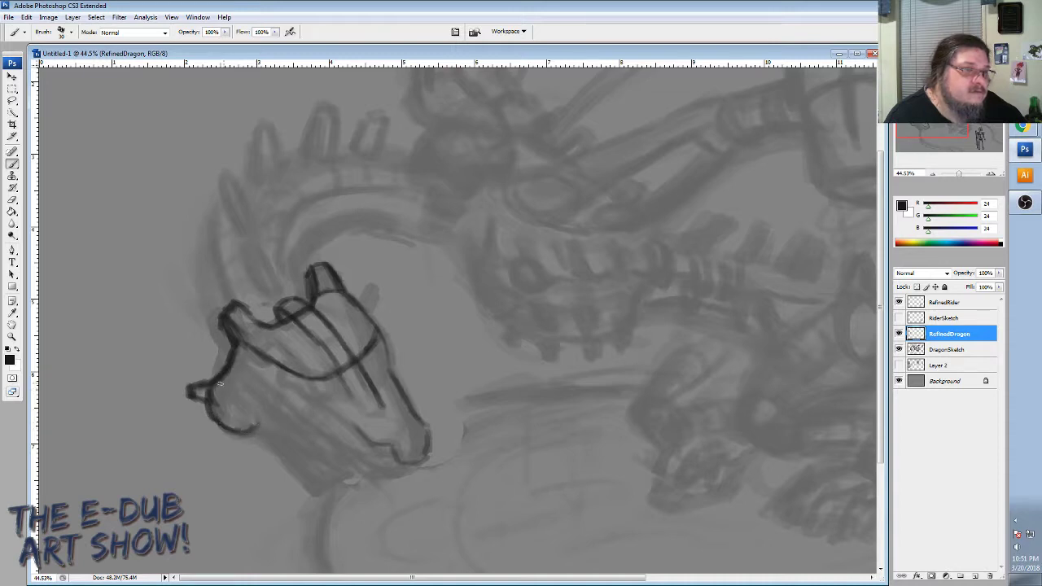
{"action": "mouse_move", "coordinate": [210, 389]}
{"action": "left_mouse_down"}
{"action": "mouse_move", "coordinate": [232, 384]}
{"action": "mouse_move", "coordinate": [253, 415]}
{"action": "left_mouse_up"}
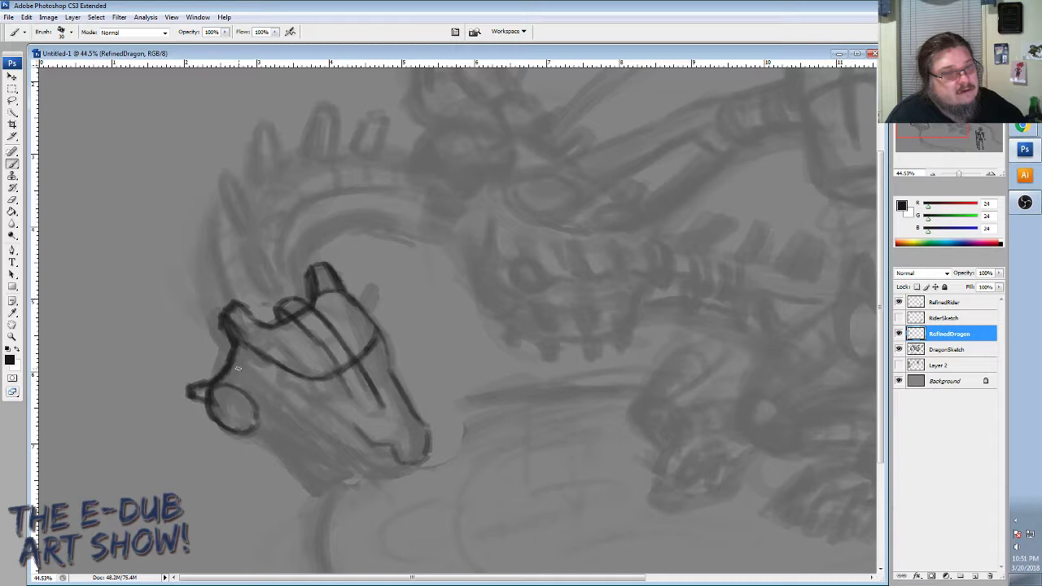
Draw the upper jaw's lower edge to the nose tip, the eye beneath the brow curve, and the opposite cheek line.
{"action": "mouse_move", "coordinate": [238, 369]}
{"action": "left_mouse_down"}
{"action": "mouse_move", "coordinate": [363, 463]}
{"action": "mouse_move", "coordinate": [384, 472]}
{"action": "mouse_move", "coordinate": [425, 463]}
{"action": "left_mouse_up"}
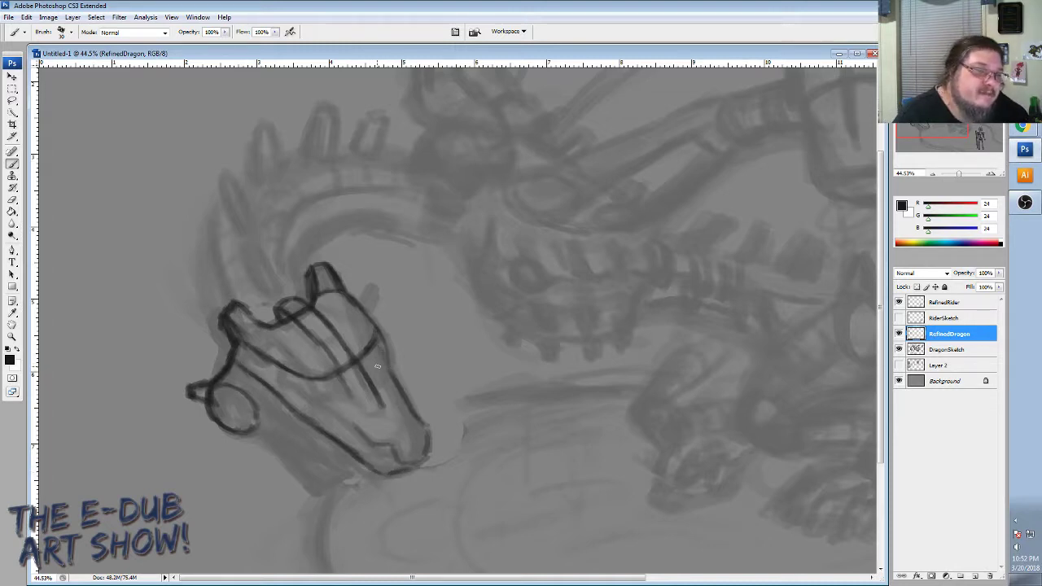
{"action": "mouse_move", "coordinate": [277, 372]}
{"action": "left_mouse_down"}
{"action": "mouse_move", "coordinate": [319, 400]}
{"action": "mouse_move", "coordinate": [325, 394]}
{"action": "mouse_move", "coordinate": [342, 415]}
{"action": "mouse_move", "coordinate": [342, 398]}
{"action": "left_mouse_up"}
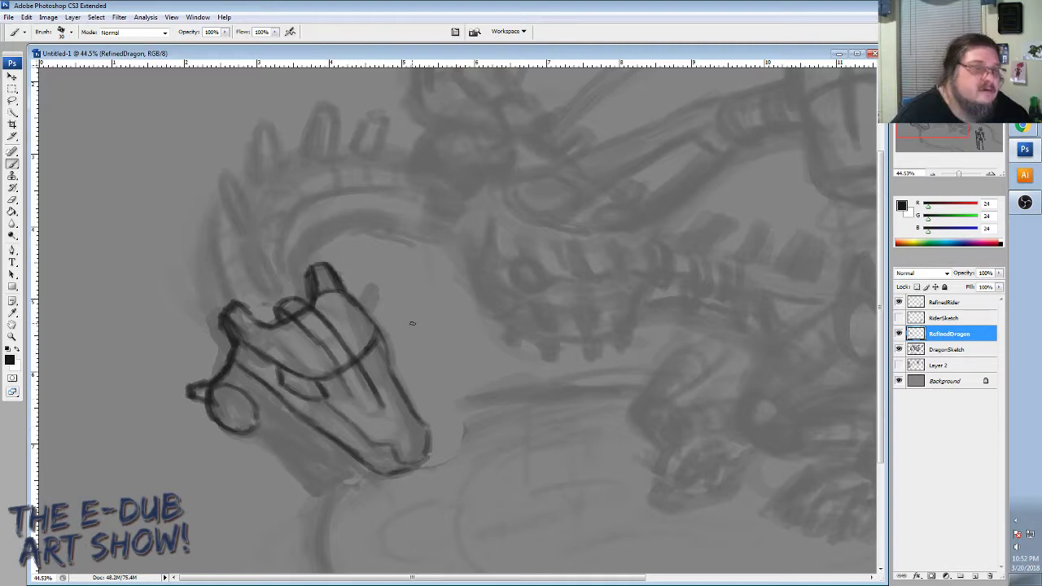
{"action": "mouse_move", "coordinate": [370, 346]}
{"action": "left_mouse_down"}
{"action": "mouse_move", "coordinate": [384, 365]}
{"action": "mouse_move", "coordinate": [383, 348]}
{"action": "left_mouse_up"}
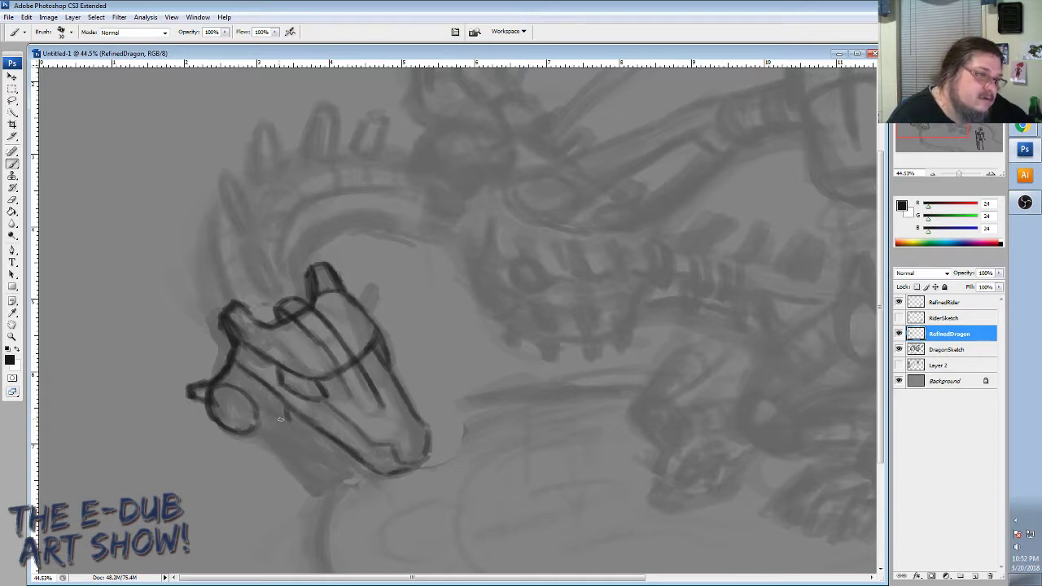
Outline the lower jaw from the round joint to its tip, and reinforce the mouth line and nose tip.
{"action": "left_click_drag", "start_coordinate": [265, 408], "coordinate": [312, 461]}
{"action": "mouse_move", "coordinate": [284, 420]}
{"action": "left_mouse_down"}
{"action": "mouse_move", "coordinate": [329, 487]}
{"action": "mouse_move", "coordinate": [340, 481]}
{"action": "left_mouse_up"}
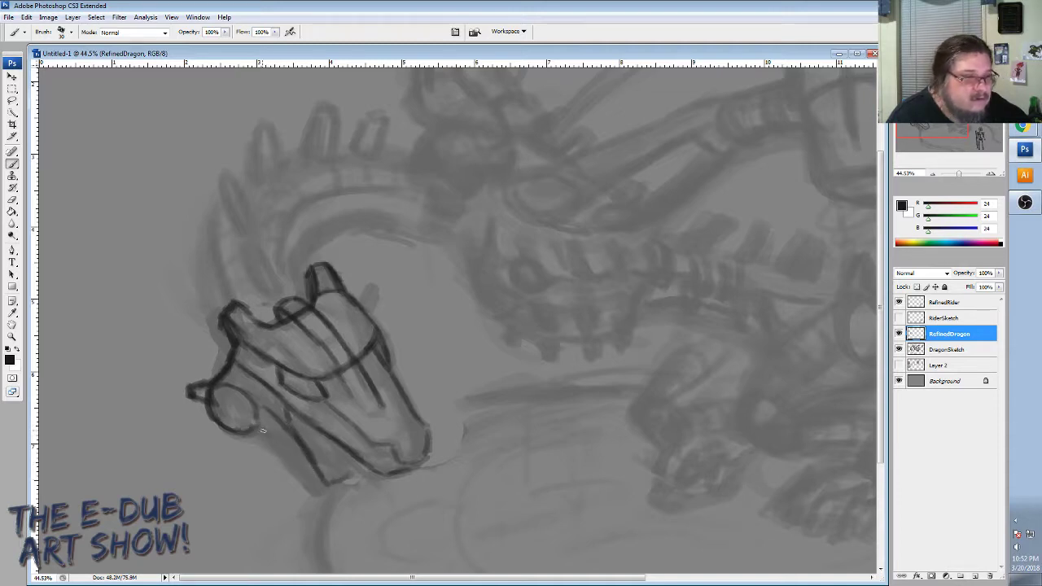
{"action": "mouse_move", "coordinate": [263, 430]}
{"action": "left_mouse_down"}
{"action": "mouse_move", "coordinate": [318, 494]}
{"action": "mouse_move", "coordinate": [322, 482]}
{"action": "mouse_move", "coordinate": [330, 490]}
{"action": "mouse_move", "coordinate": [320, 494]}
{"action": "mouse_move", "coordinate": [346, 464]}
{"action": "mouse_move", "coordinate": [350, 474]}
{"action": "mouse_move", "coordinate": [334, 486]}
{"action": "mouse_move", "coordinate": [347, 478]}
{"action": "mouse_move", "coordinate": [337, 454]}
{"action": "mouse_move", "coordinate": [355, 415]}
{"action": "mouse_move", "coordinate": [361, 454]}
{"action": "mouse_move", "coordinate": [387, 453]}
{"action": "mouse_move", "coordinate": [361, 437]}
{"action": "mouse_move", "coordinate": [403, 461]}
{"action": "left_mouse_up"}
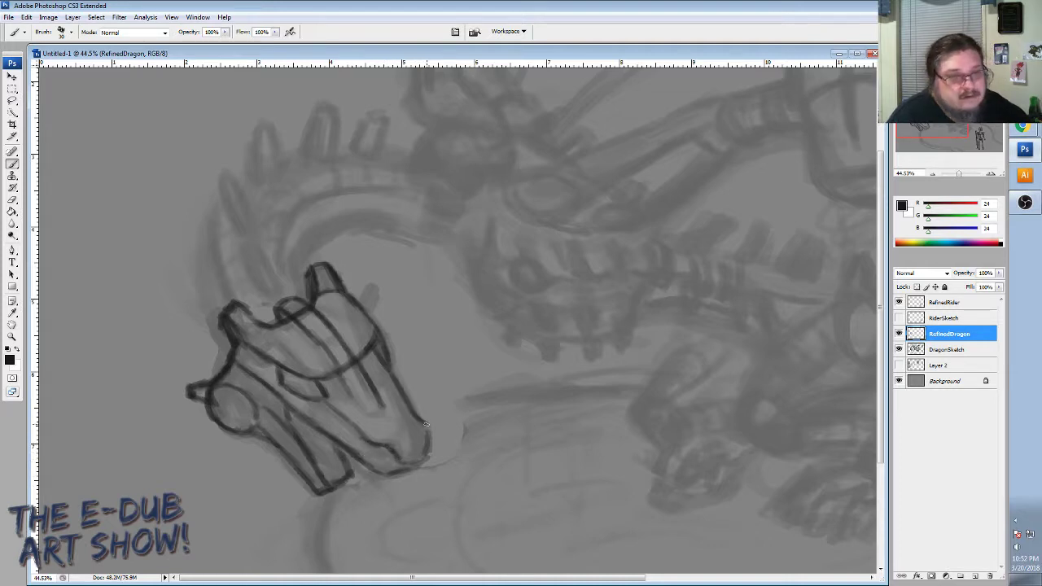
{"action": "mouse_move", "coordinate": [425, 423]}
{"action": "left_mouse_down"}
{"action": "mouse_move", "coordinate": [432, 448]}
{"action": "mouse_move", "coordinate": [426, 414]}
{"action": "left_mouse_up"}
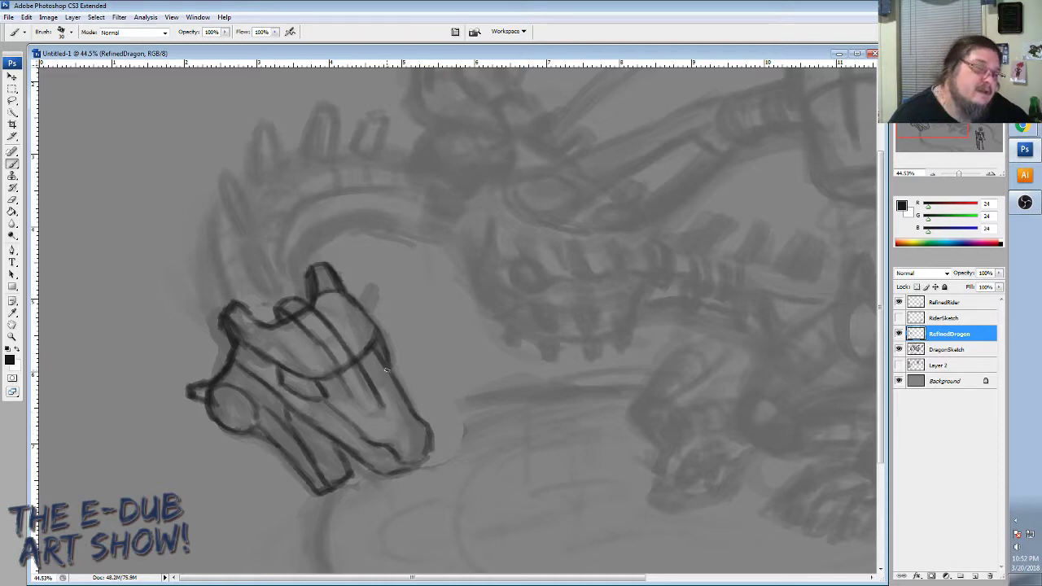
Reinforce the snout's outer edge, close the snout ridge, and add the small far horn and a mark beneath the brow.
{"action": "mouse_move", "coordinate": [386, 370]}
{"action": "left_mouse_down"}
{"action": "mouse_move", "coordinate": [398, 384]}
{"action": "mouse_move", "coordinate": [376, 353]}
{"action": "mouse_move", "coordinate": [407, 399]}
{"action": "mouse_move", "coordinate": [381, 368]}
{"action": "left_mouse_up"}
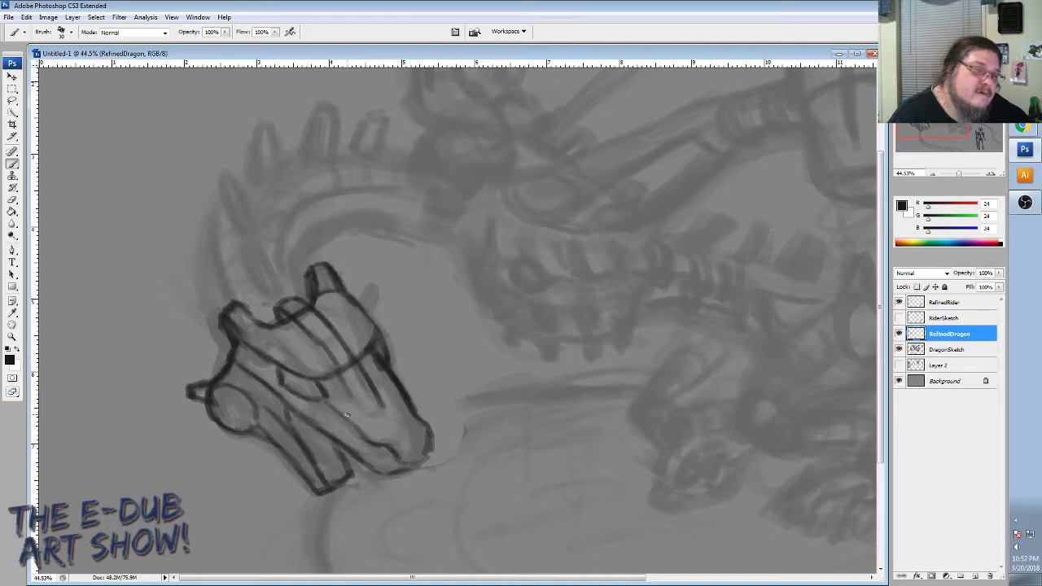
{"action": "left_click_drag", "start_coordinate": [346, 416], "coordinate": [396, 452]}
{"action": "mouse_move", "coordinate": [324, 350]}
{"action": "left_mouse_down"}
{"action": "mouse_move", "coordinate": [360, 401]}
{"action": "mouse_move", "coordinate": [384, 409]}
{"action": "mouse_move", "coordinate": [363, 373]}
{"action": "left_mouse_up"}
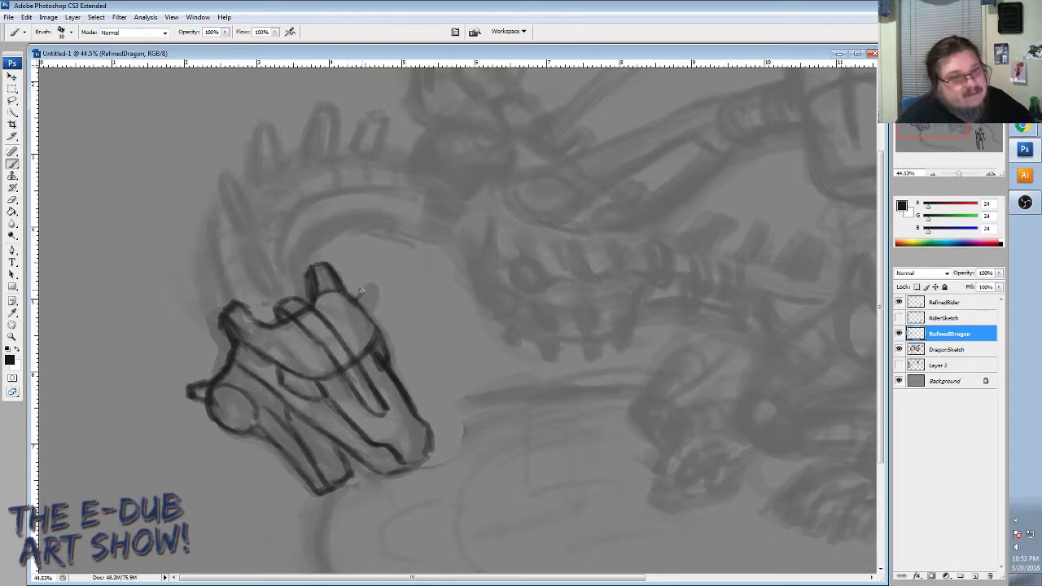
{"action": "mouse_move", "coordinate": [361, 293]}
{"action": "left_mouse_down"}
{"action": "mouse_move", "coordinate": [370, 290]}
{"action": "mouse_move", "coordinate": [371, 306]}
{"action": "left_mouse_up"}
{"action": "mouse_move", "coordinate": [262, 357]}
{"action": "left_mouse_down"}
{"action": "mouse_move", "coordinate": [239, 359]}
{"action": "mouse_move", "coordinate": [272, 366]}
{"action": "mouse_move", "coordinate": [251, 354]}
{"action": "mouse_move", "coordinate": [252, 363]}
{"action": "left_mouse_up"}
{"action": "key", "text": "ctrl+z"}
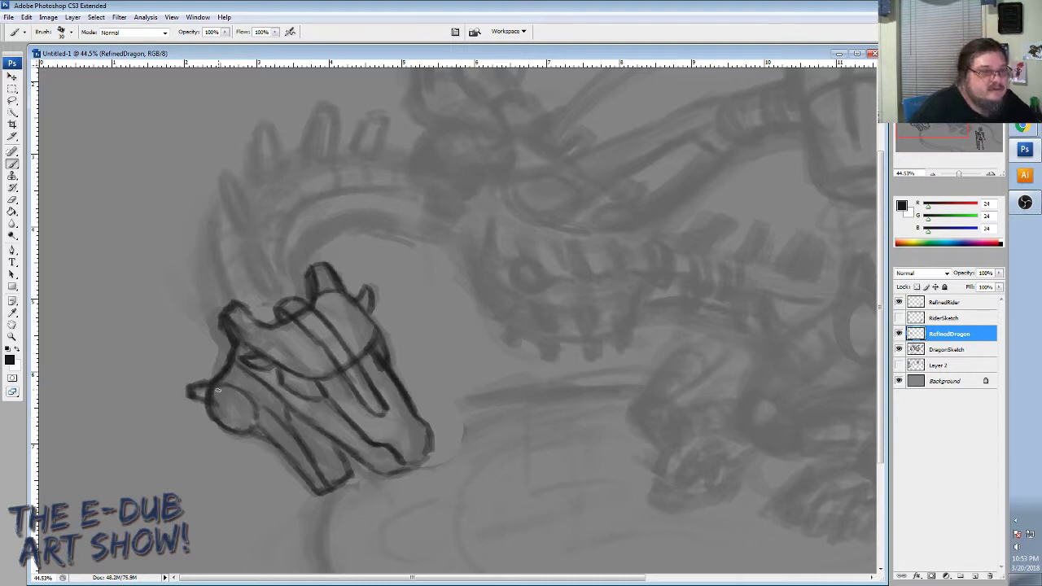
Darken the round jaw joint, lower jaw outline and nose tip, adding short bands between the joint and cheek.
{"action": "left_click_drag", "start_coordinate": [210, 400], "coordinate": [248, 429]}
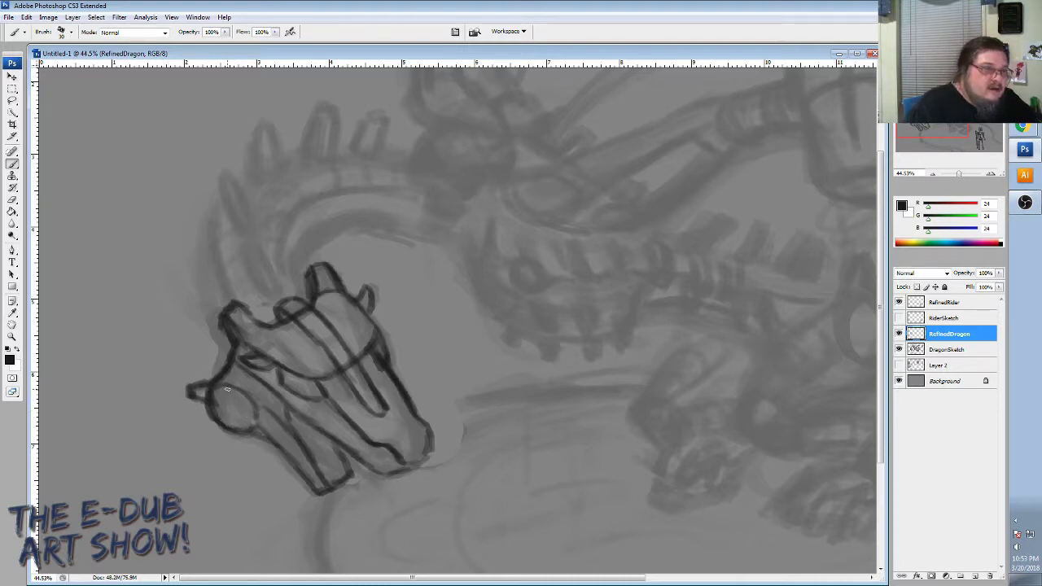
{"action": "mouse_move", "coordinate": [227, 390]}
{"action": "left_mouse_down"}
{"action": "mouse_move", "coordinate": [249, 392]}
{"action": "mouse_move", "coordinate": [244, 417]}
{"action": "left_mouse_up"}
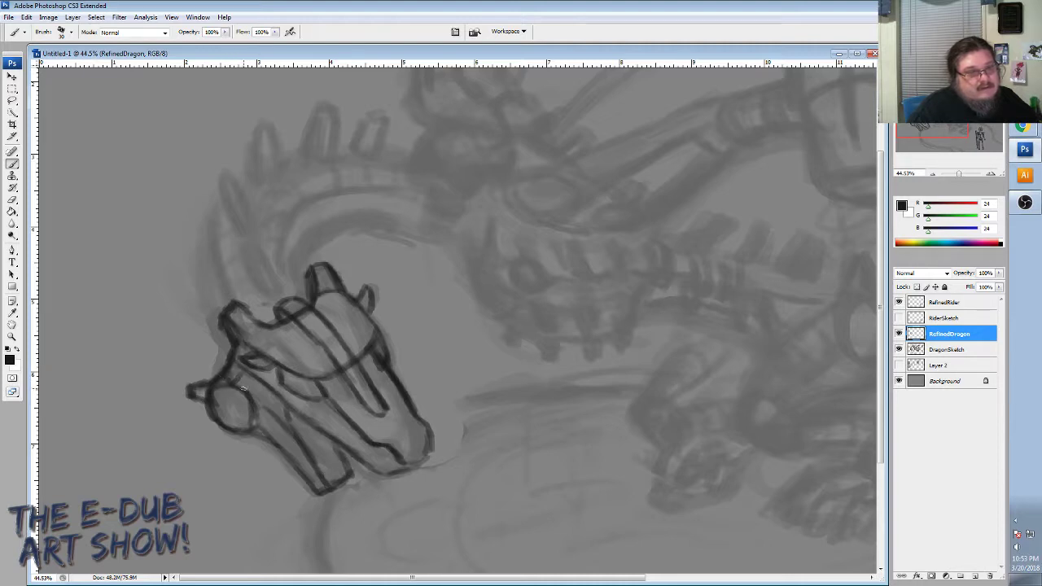
{"action": "mouse_move", "coordinate": [255, 396]}
{"action": "left_mouse_down"}
{"action": "mouse_move", "coordinate": [271, 383]}
{"action": "mouse_move", "coordinate": [276, 397]}
{"action": "mouse_move", "coordinate": [264, 391]}
{"action": "mouse_move", "coordinate": [287, 409]}
{"action": "mouse_move", "coordinate": [309, 457]}
{"action": "left_mouse_up"}
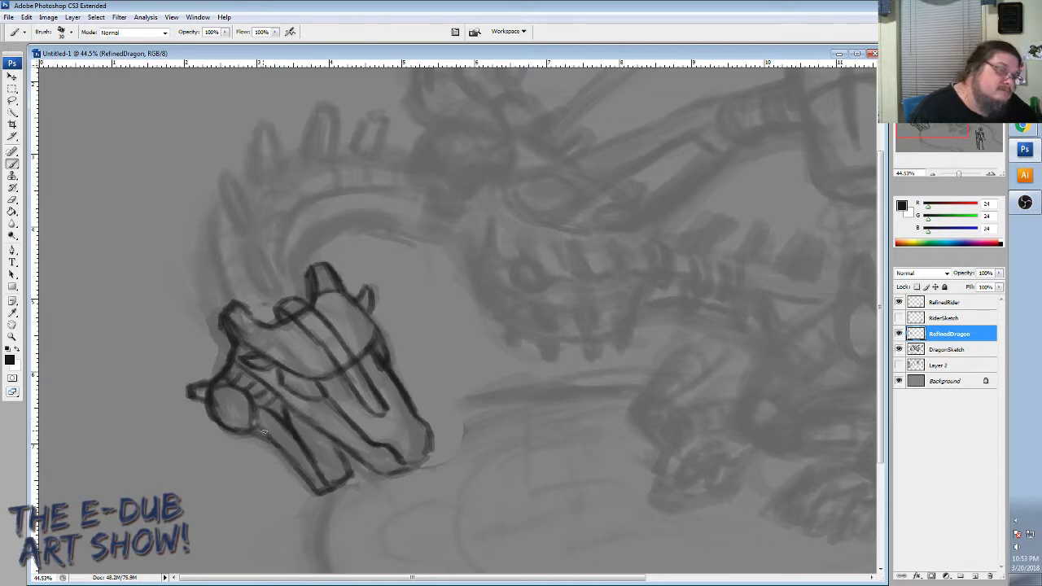
{"action": "left_click_drag", "start_coordinate": [257, 428], "coordinate": [326, 494]}
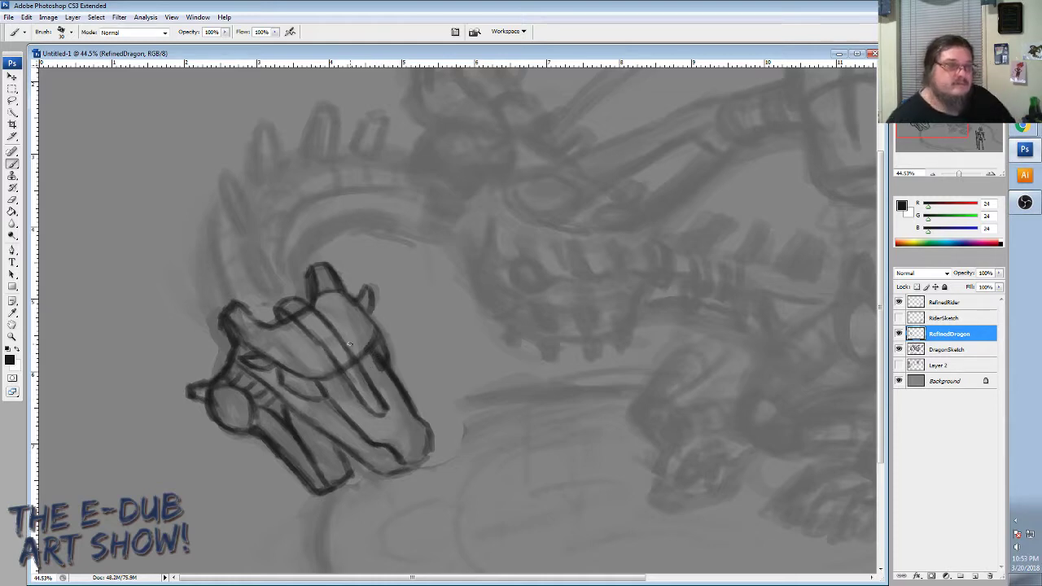
{"action": "left_click_drag", "start_coordinate": [416, 465], "coordinate": [431, 431]}
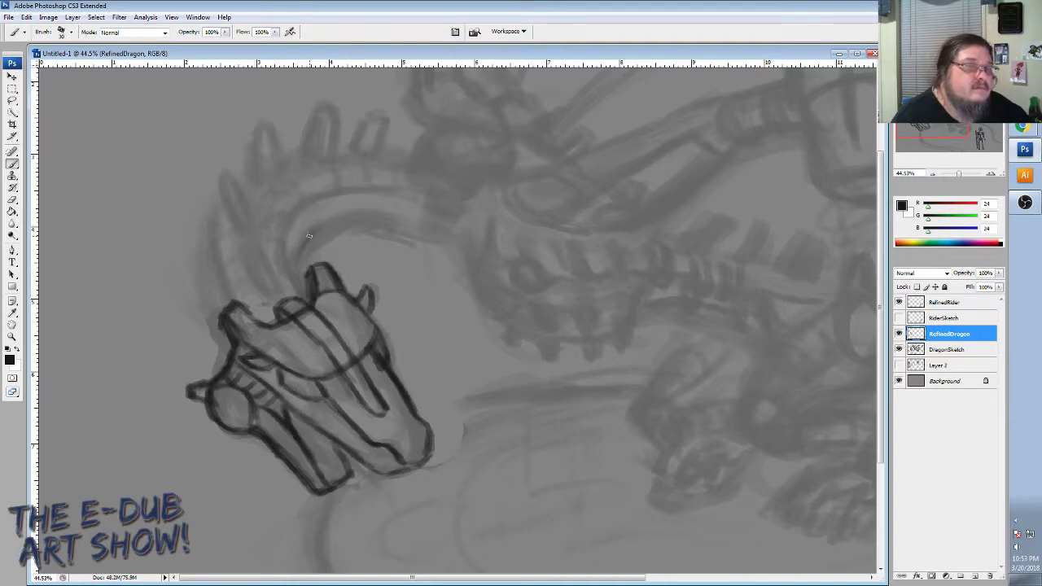
Draw the arched underside of the dragon's neck from behind the tall horn toward the chest.
{"action": "left_click_drag", "start_coordinate": [309, 236], "coordinate": [381, 220]}
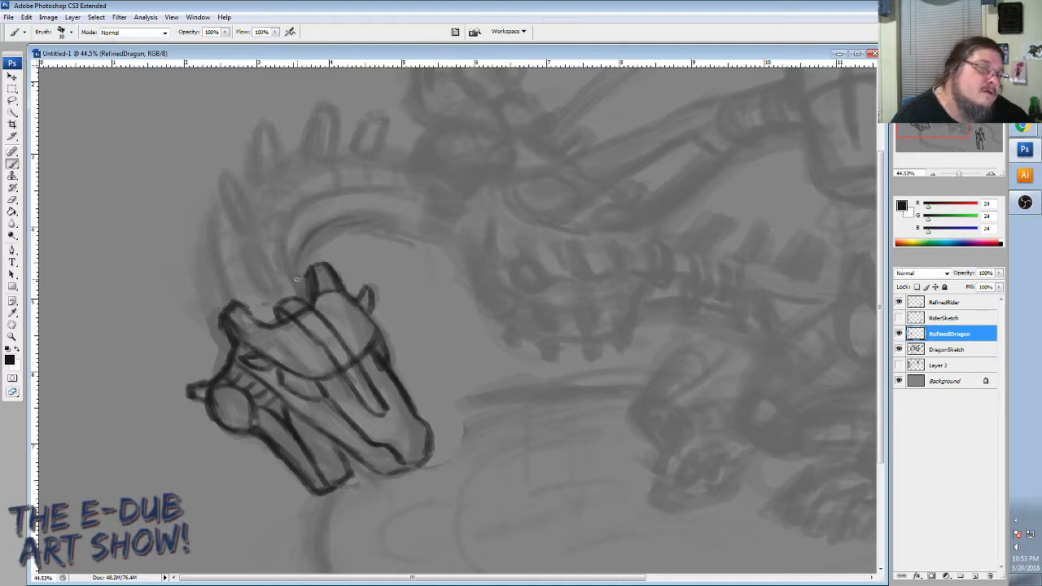
{"action": "mouse_move", "coordinate": [297, 279]}
{"action": "left_mouse_down"}
{"action": "mouse_move", "coordinate": [311, 237]}
{"action": "mouse_move", "coordinate": [297, 263]}
{"action": "mouse_move", "coordinate": [343, 219]}
{"action": "mouse_move", "coordinate": [318, 232]}
{"action": "mouse_move", "coordinate": [398, 218]}
{"action": "mouse_move", "coordinate": [456, 239]}
{"action": "left_mouse_up"}
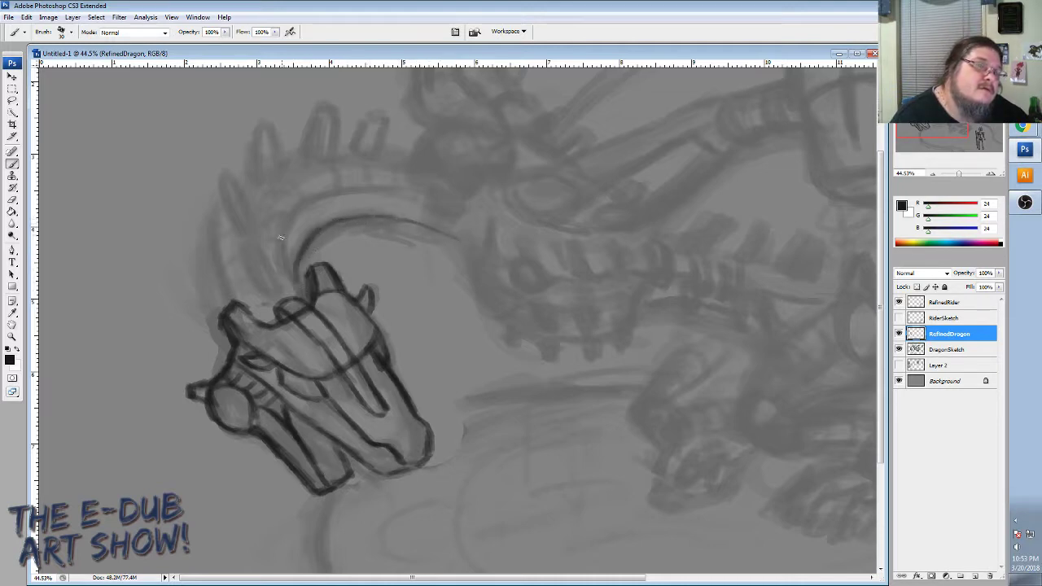
{"action": "mouse_move", "coordinate": [281, 237]}
{"action": "left_mouse_down"}
{"action": "mouse_move", "coordinate": [299, 277]}
{"action": "mouse_move", "coordinate": [296, 212]}
{"action": "mouse_move", "coordinate": [289, 250]}
{"action": "mouse_move", "coordinate": [320, 204]}
{"action": "mouse_move", "coordinate": [292, 215]}
{"action": "mouse_move", "coordinate": [353, 180]}
{"action": "left_mouse_up"}
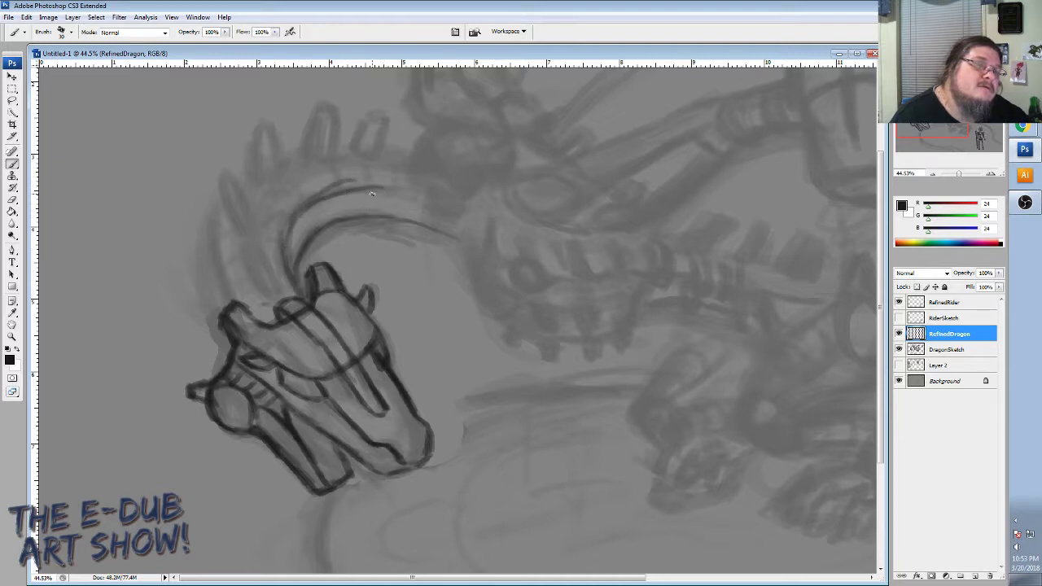
{"action": "key", "text": "ctrl+alt+z"}
{"action": "key", "text": "ctrl+alt+z"}
{"action": "key", "text": "ctrl+alt+z"}
{"action": "key", "text": "ctrl+alt+z"}
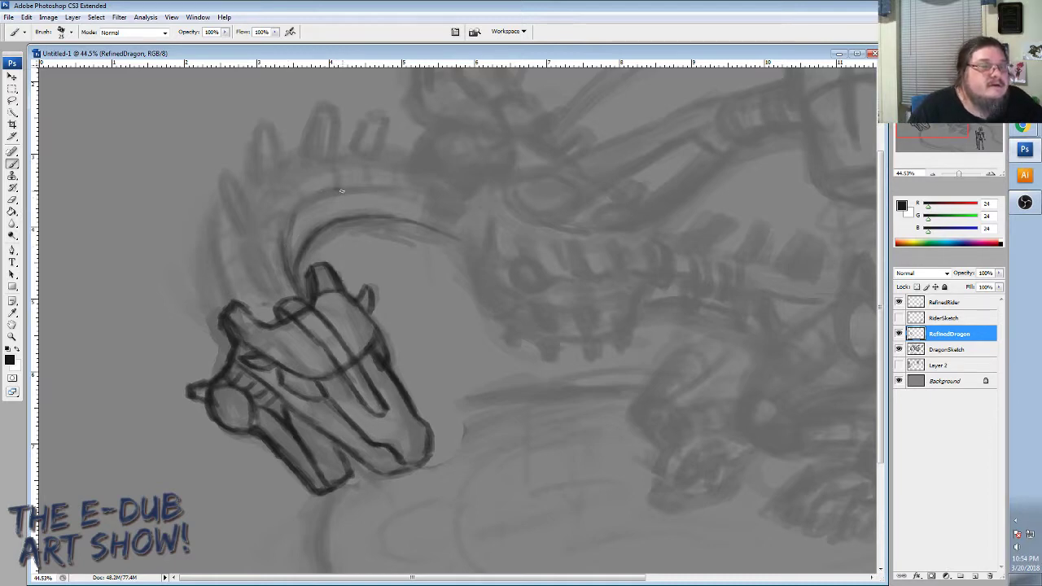
Draw the second curve above the neck's underside with a 25 px brush, arching from behind the head toward the shoulder.
{"action": "mouse_move", "coordinate": [341, 190]}
{"action": "left_mouse_down"}
{"action": "mouse_move", "coordinate": [301, 206]}
{"action": "mouse_move", "coordinate": [316, 199]}
{"action": "mouse_move", "coordinate": [287, 234]}
{"action": "left_mouse_up"}
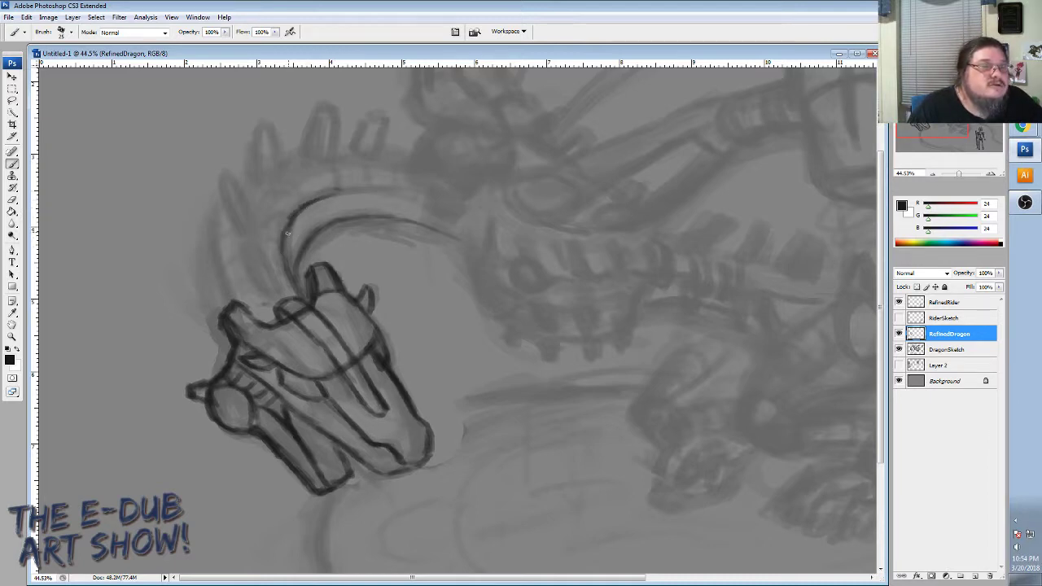
{"action": "mouse_move", "coordinate": [285, 275]}
{"action": "left_mouse_down"}
{"action": "mouse_move", "coordinate": [291, 236]}
{"action": "mouse_move", "coordinate": [327, 212]}
{"action": "mouse_move", "coordinate": [324, 199]}
{"action": "mouse_move", "coordinate": [408, 201]}
{"action": "left_mouse_up"}
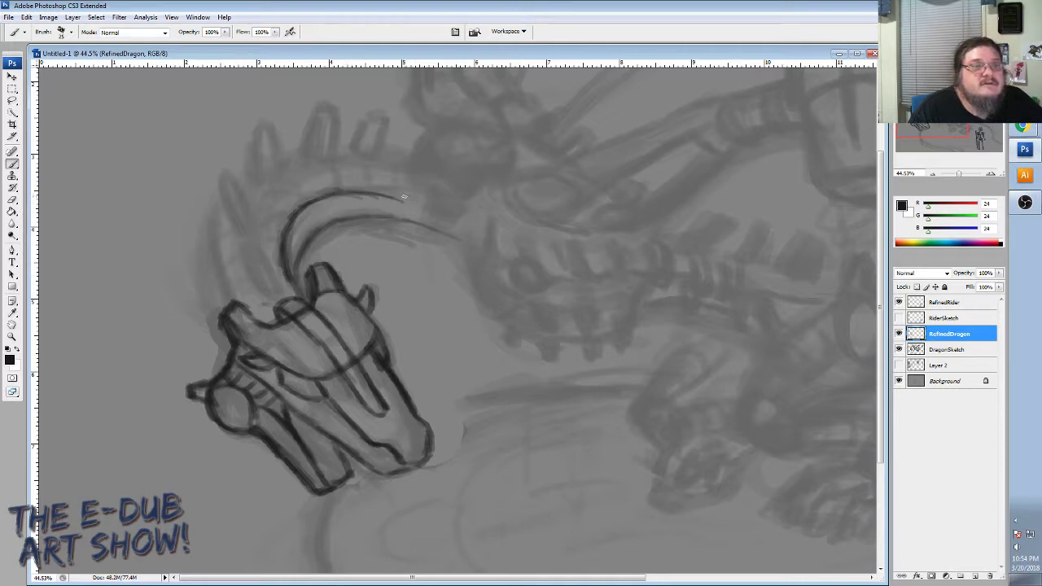
{"action": "mouse_move", "coordinate": [322, 193]}
{"action": "left_mouse_down"}
{"action": "mouse_move", "coordinate": [421, 195]}
{"action": "mouse_move", "coordinate": [358, 188]}
{"action": "mouse_move", "coordinate": [287, 211]}
{"action": "left_mouse_up"}
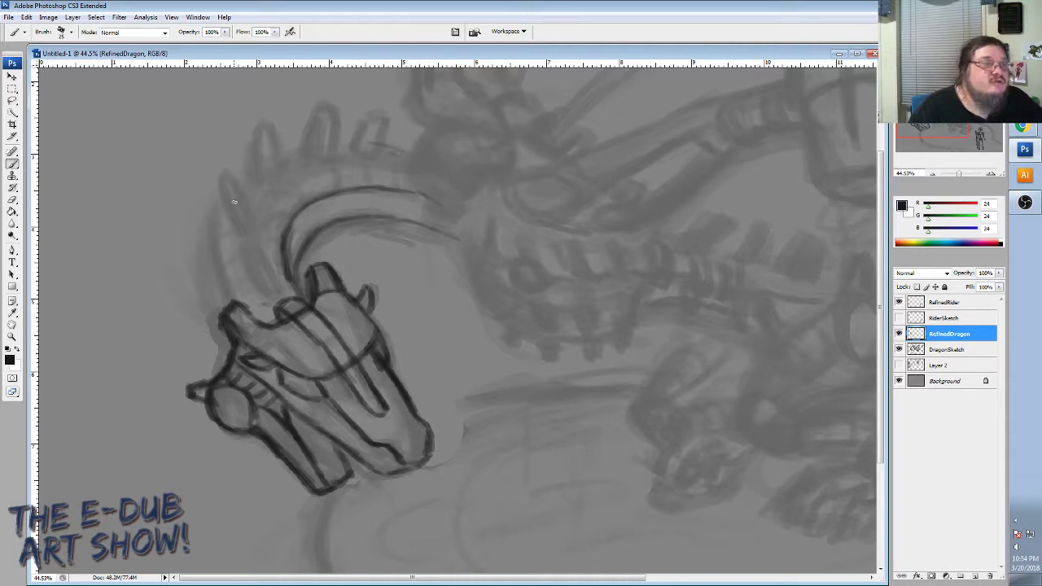
Outline the top of the neck in one arc from the back of the head to the shoulders.
{"action": "mouse_move", "coordinate": [215, 228]}
{"action": "left_mouse_down"}
{"action": "mouse_move", "coordinate": [227, 301]}
{"action": "mouse_move", "coordinate": [218, 213]}
{"action": "mouse_move", "coordinate": [224, 301]}
{"action": "left_mouse_up"}
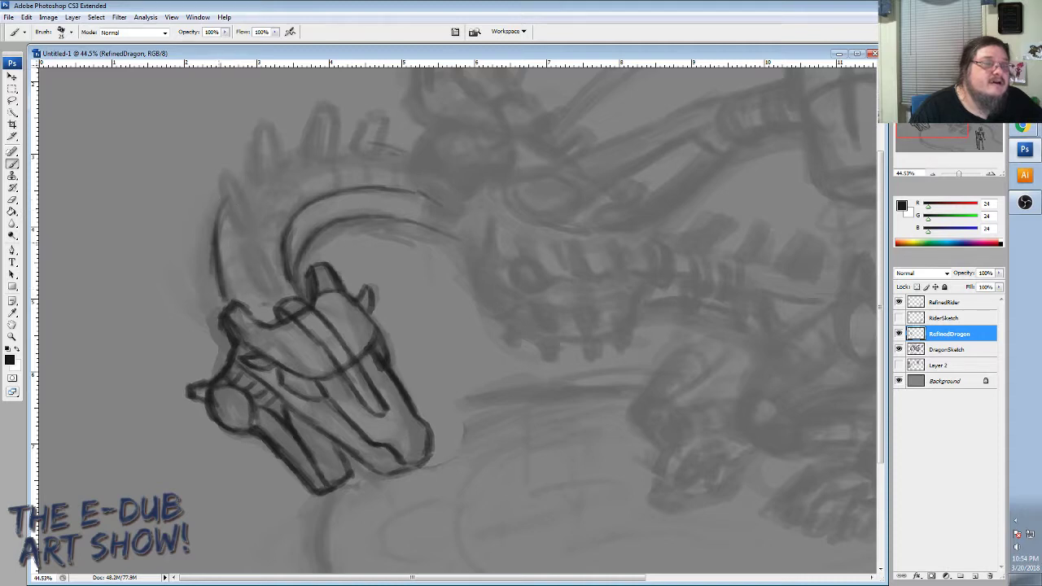
{"action": "left_click_drag", "start_coordinate": [217, 262], "coordinate": [230, 197]}
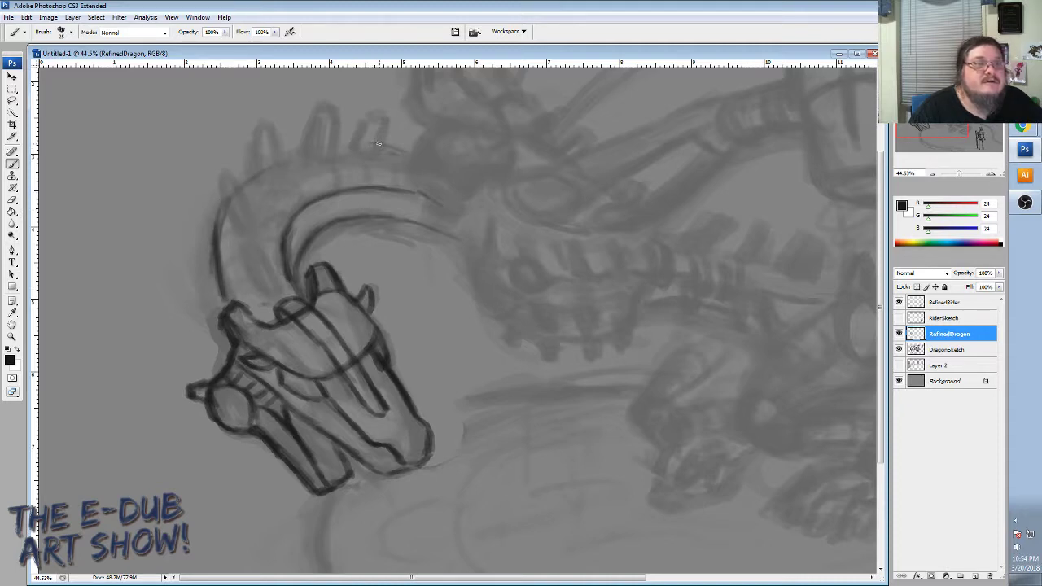
{"action": "left_click_drag", "start_coordinate": [354, 144], "coordinate": [291, 156]}
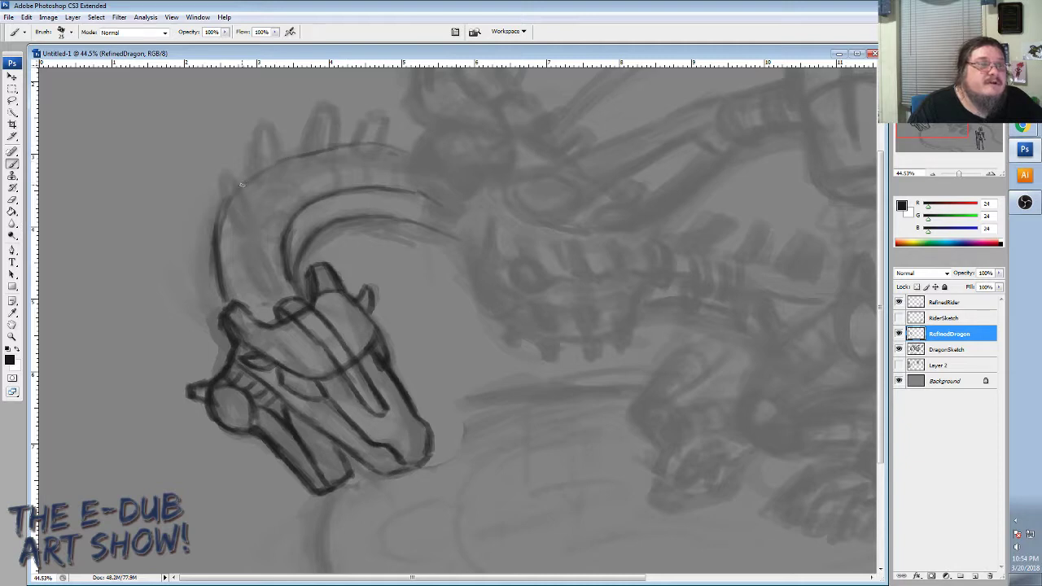
{"action": "mouse_move", "coordinate": [242, 185]}
{"action": "left_mouse_down"}
{"action": "mouse_move", "coordinate": [290, 158]}
{"action": "mouse_move", "coordinate": [271, 159]}
{"action": "mouse_move", "coordinate": [334, 147]}
{"action": "left_mouse_up"}
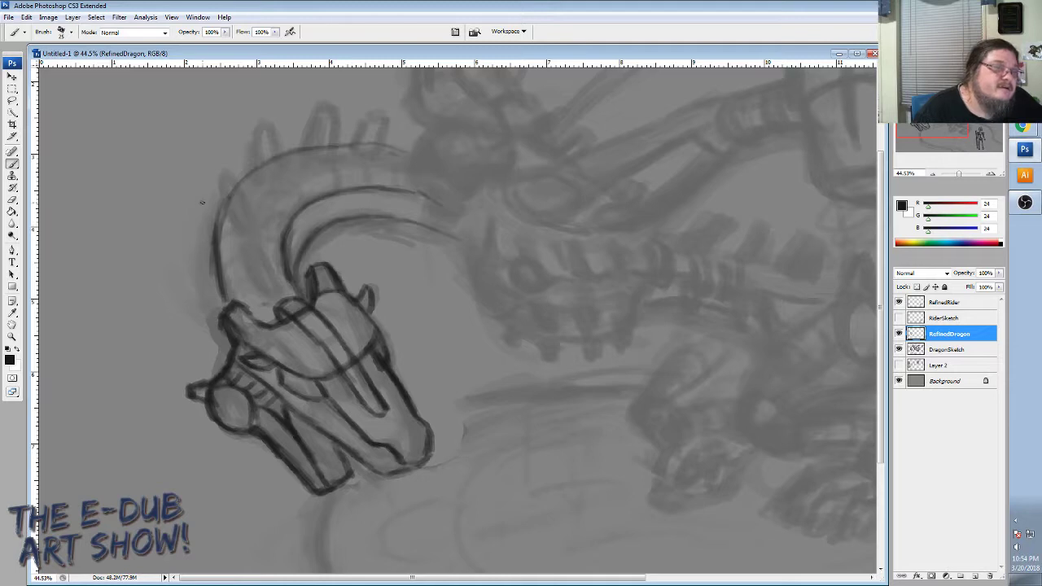
Add a second contour outside the back of the neck, running down behind the outer horn, and darken the strip between the lines.
{"action": "mouse_move", "coordinate": [222, 200]}
{"action": "left_mouse_down"}
{"action": "mouse_move", "coordinate": [213, 244]}
{"action": "mouse_move", "coordinate": [223, 309]}
{"action": "left_mouse_up"}
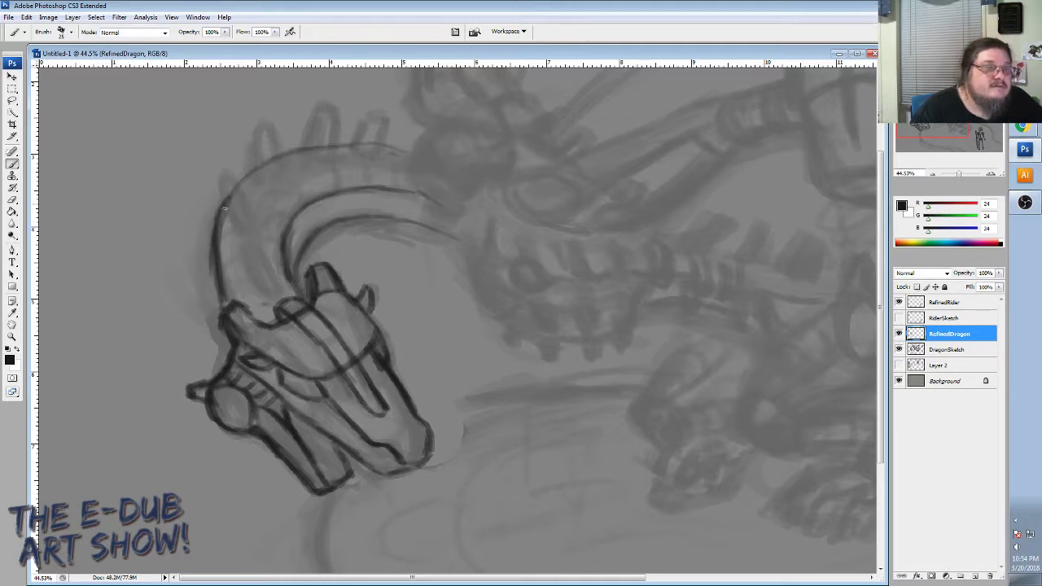
{"action": "mouse_move", "coordinate": [221, 198]}
{"action": "left_mouse_down"}
{"action": "mouse_move", "coordinate": [201, 265]}
{"action": "mouse_move", "coordinate": [211, 229]}
{"action": "mouse_move", "coordinate": [217, 340]}
{"action": "left_mouse_up"}
{"action": "left_click_drag", "start_coordinate": [205, 290], "coordinate": [223, 350]}
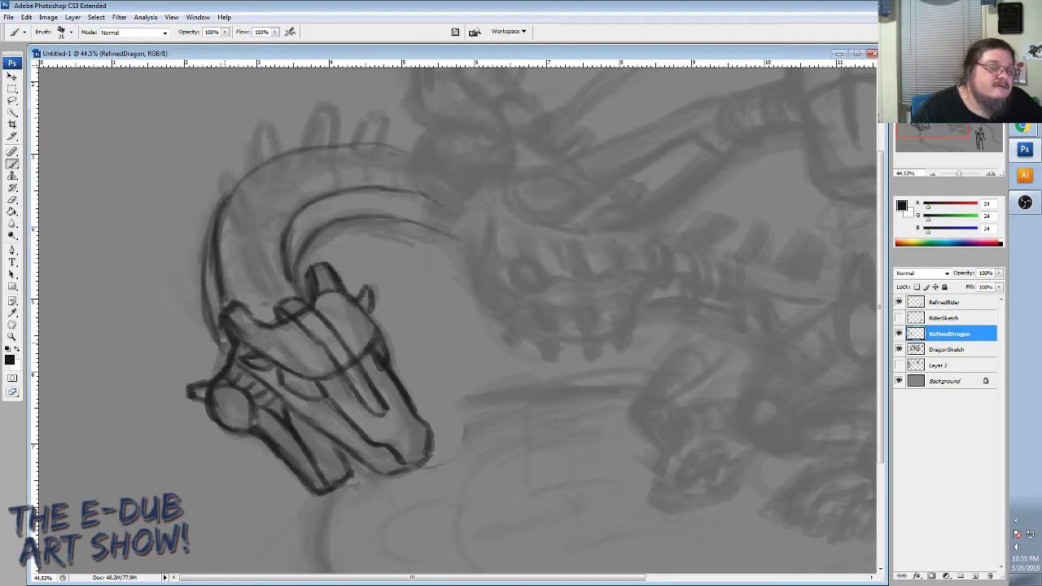
{"action": "left_click_drag", "start_coordinate": [216, 283], "coordinate": [228, 354]}
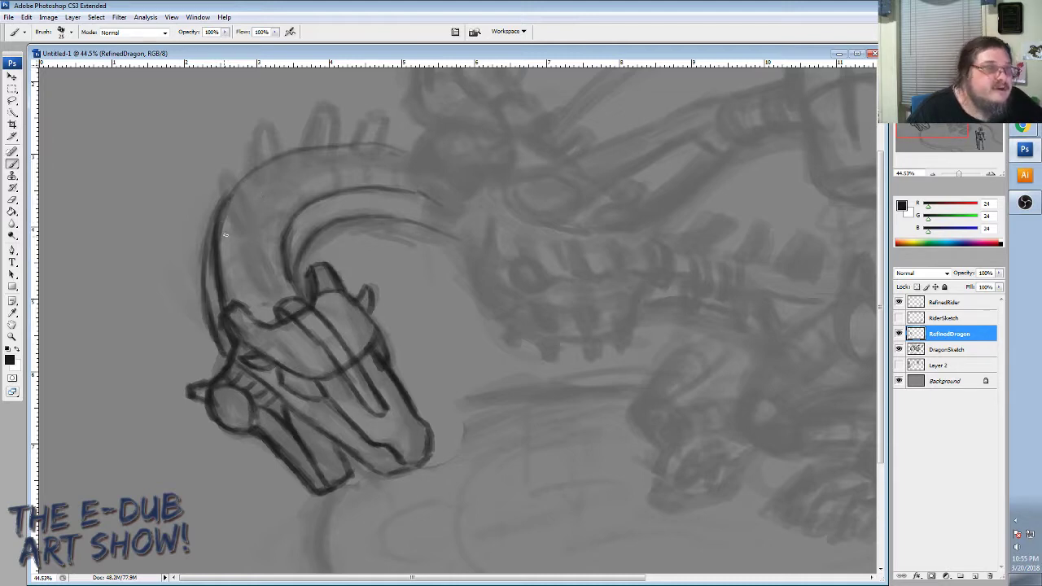
{"action": "left_click_drag", "start_coordinate": [217, 257], "coordinate": [214, 275]}
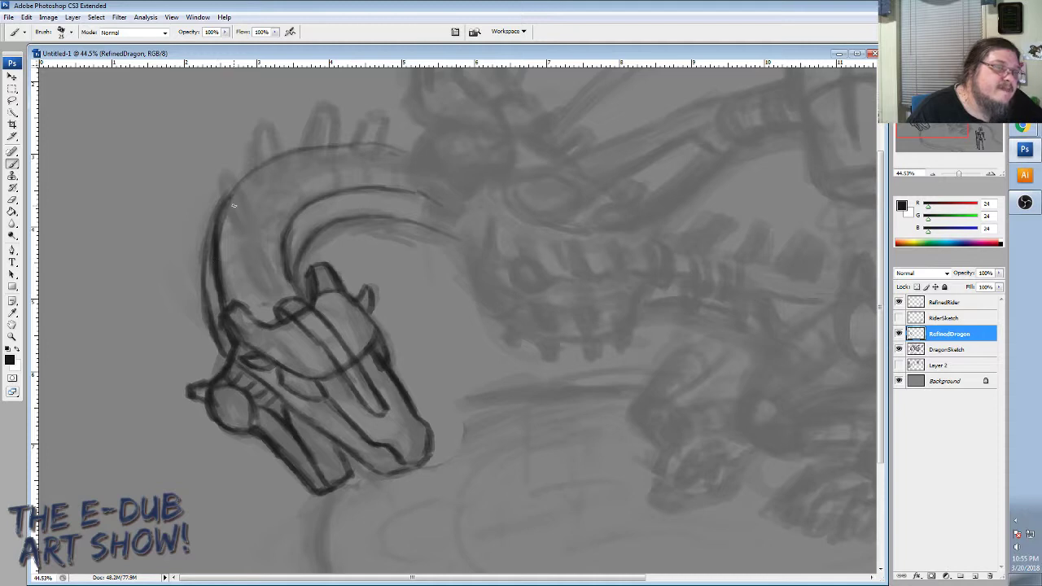
{"action": "left_click_drag", "start_coordinate": [215, 222], "coordinate": [209, 300]}
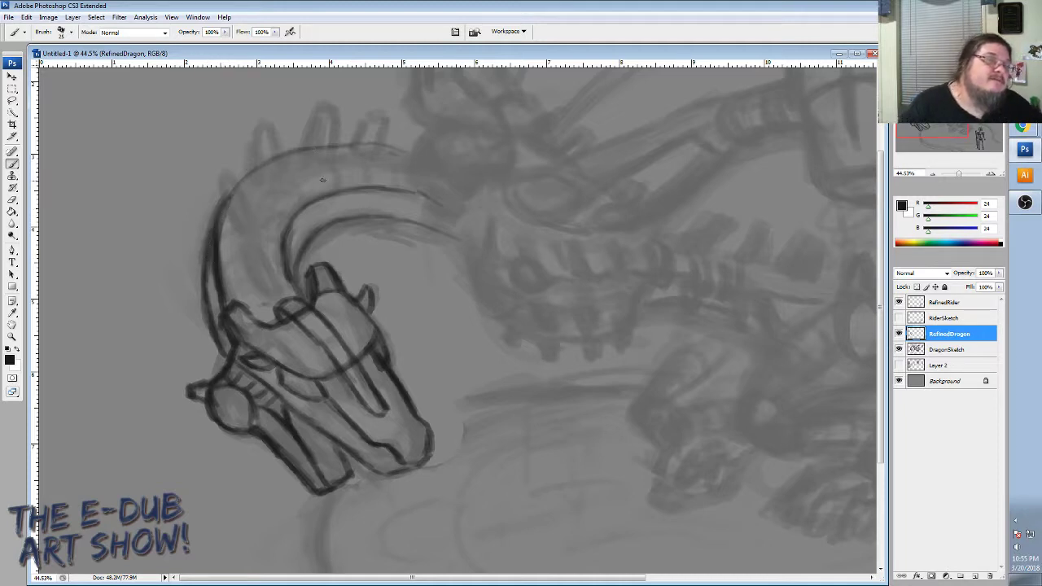
Thicken and extend the two lower neck lines with a 35 px brush, continuing the outline around the chest and belly to the waist.
{"action": "mouse_move", "coordinate": [454, 238]}
{"action": "left_mouse_down"}
{"action": "mouse_move", "coordinate": [318, 224]}
{"action": "mouse_move", "coordinate": [385, 221]}
{"action": "mouse_move", "coordinate": [447, 249]}
{"action": "left_mouse_up"}
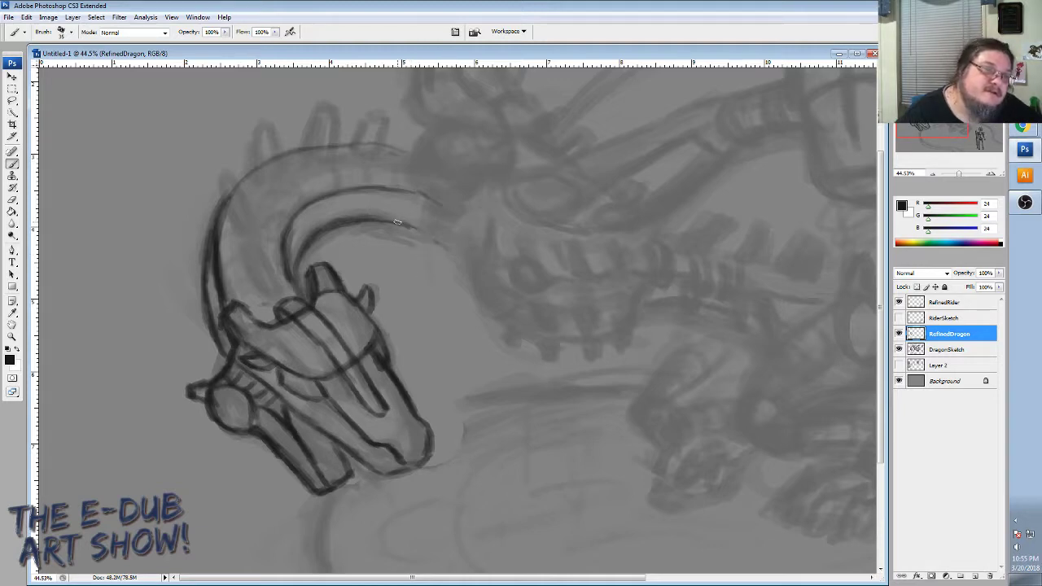
{"action": "left_click_drag", "start_coordinate": [400, 225], "coordinate": [453, 259]}
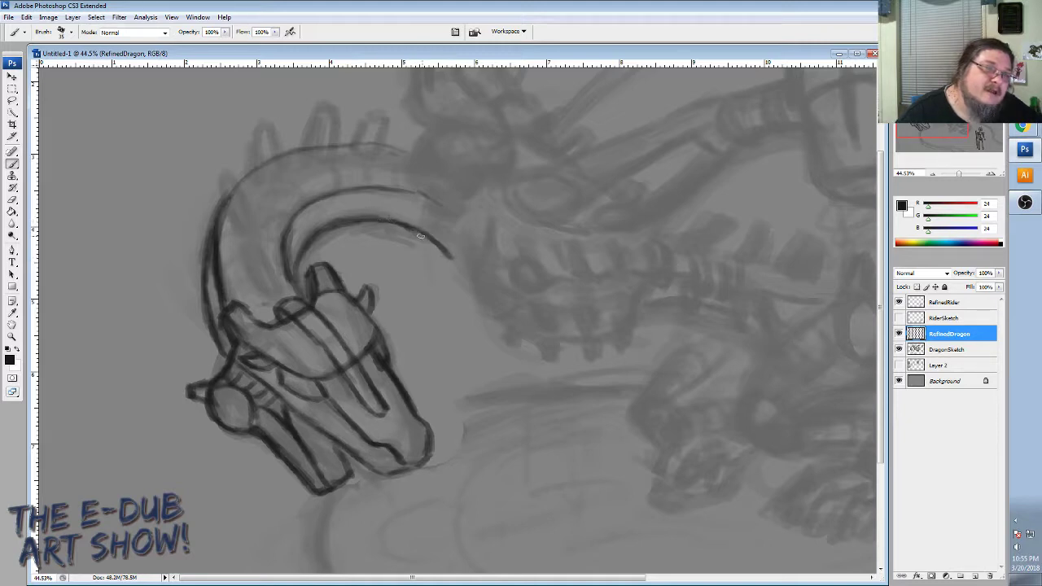
{"action": "left_click_drag", "start_coordinate": [394, 190], "coordinate": [449, 216]}
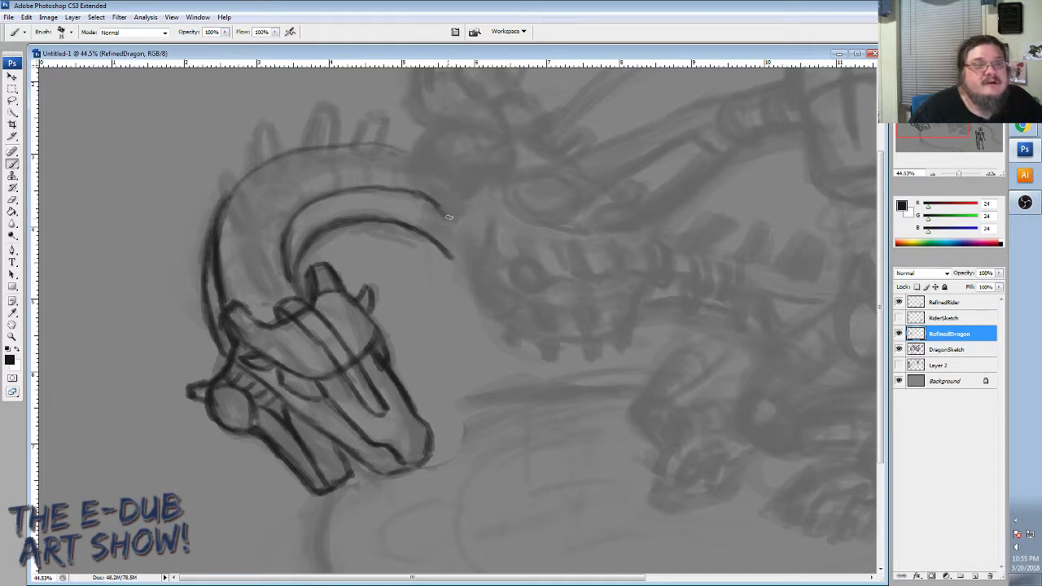
{"action": "mouse_move", "coordinate": [452, 258]}
{"action": "left_mouse_down"}
{"action": "mouse_move", "coordinate": [484, 314]}
{"action": "mouse_move", "coordinate": [515, 334]}
{"action": "mouse_move", "coordinate": [498, 328]}
{"action": "mouse_move", "coordinate": [503, 314]}
{"action": "mouse_move", "coordinate": [492, 319]}
{"action": "mouse_move", "coordinate": [520, 307]}
{"action": "mouse_move", "coordinate": [519, 322]}
{"action": "mouse_move", "coordinate": [544, 341]}
{"action": "mouse_move", "coordinate": [520, 329]}
{"action": "mouse_move", "coordinate": [592, 343]}
{"action": "mouse_move", "coordinate": [568, 340]}
{"action": "mouse_move", "coordinate": [635, 328]}
{"action": "left_mouse_up"}
{"action": "mouse_move", "coordinate": [654, 284]}
{"action": "left_mouse_down"}
{"action": "mouse_move", "coordinate": [635, 319]}
{"action": "mouse_move", "coordinate": [652, 314]}
{"action": "mouse_move", "coordinate": [669, 287]}
{"action": "left_mouse_up"}
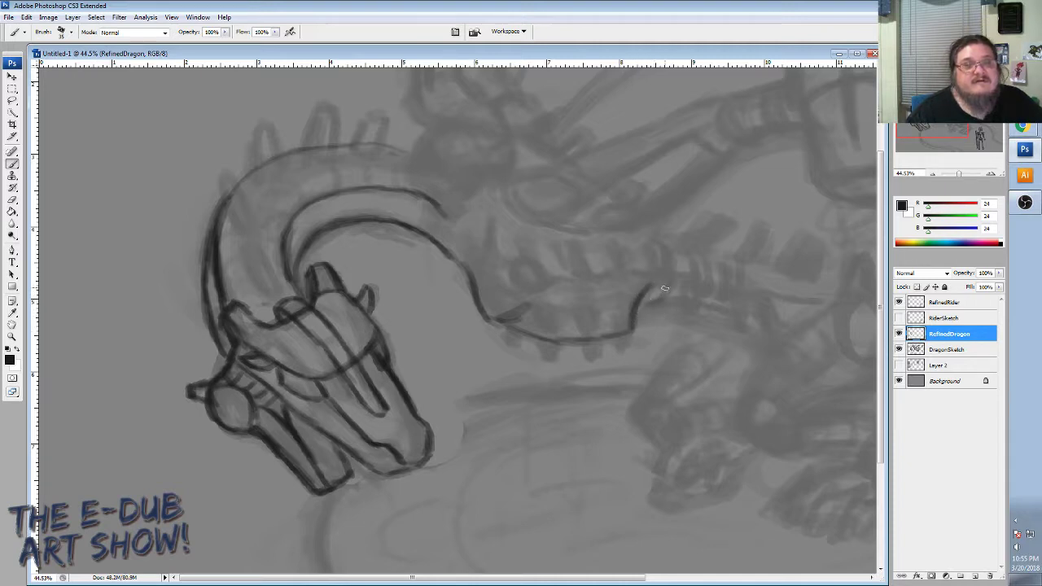
Draw the banded waist section behind the belly with a 25 px brush, adding its lower edge, back line and a dorsal spike.
{"action": "mouse_move", "coordinate": [672, 247]}
{"action": "left_mouse_down"}
{"action": "mouse_move", "coordinate": [670, 273]}
{"action": "mouse_move", "coordinate": [687, 260]}
{"action": "mouse_move", "coordinate": [684, 246]}
{"action": "mouse_move", "coordinate": [699, 269]}
{"action": "mouse_move", "coordinate": [737, 282]}
{"action": "left_mouse_up"}
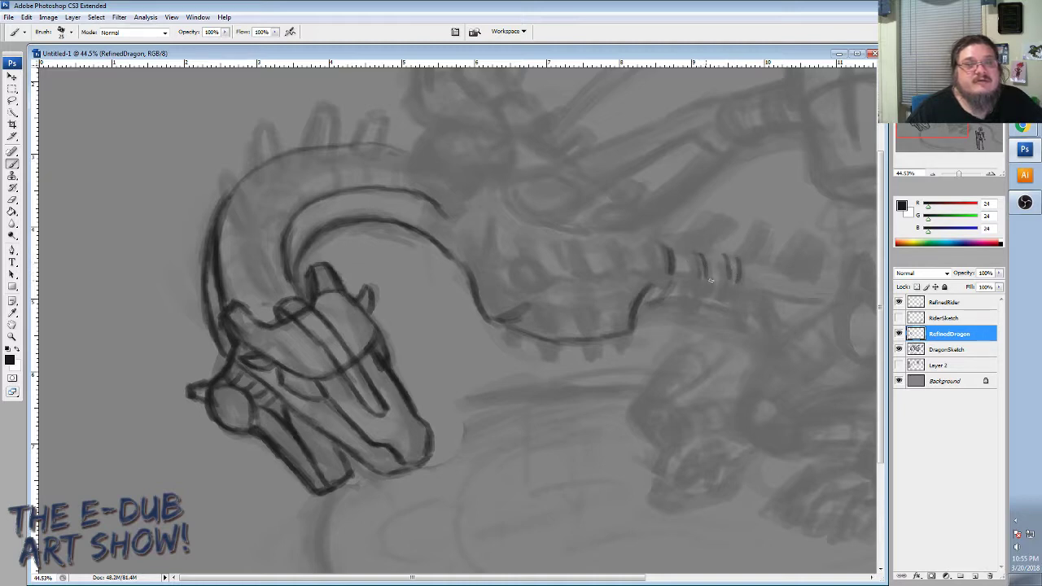
{"action": "mouse_move", "coordinate": [665, 275]}
{"action": "left_mouse_down"}
{"action": "mouse_move", "coordinate": [711, 290]}
{"action": "mouse_move", "coordinate": [707, 280]}
{"action": "mouse_move", "coordinate": [684, 299]}
{"action": "mouse_move", "coordinate": [667, 286]}
{"action": "mouse_move", "coordinate": [663, 297]}
{"action": "mouse_move", "coordinate": [672, 279]}
{"action": "mouse_move", "coordinate": [650, 284]}
{"action": "mouse_move", "coordinate": [733, 290]}
{"action": "mouse_move", "coordinate": [725, 255]}
{"action": "mouse_move", "coordinate": [736, 285]}
{"action": "left_mouse_up"}
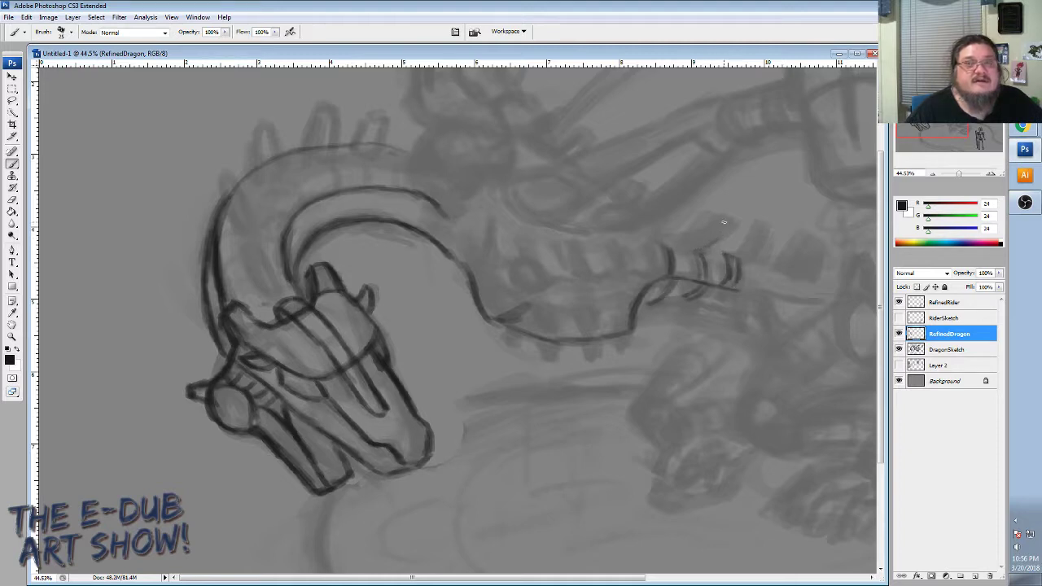
{"action": "mouse_move", "coordinate": [719, 232]}
{"action": "left_mouse_down"}
{"action": "mouse_move", "coordinate": [695, 248]}
{"action": "mouse_move", "coordinate": [714, 228]}
{"action": "mouse_move", "coordinate": [673, 236]}
{"action": "mouse_move", "coordinate": [708, 229]}
{"action": "mouse_move", "coordinate": [714, 240]}
{"action": "mouse_move", "coordinate": [712, 231]}
{"action": "mouse_move", "coordinate": [700, 239]}
{"action": "mouse_move", "coordinate": [806, 279]}
{"action": "left_mouse_up"}
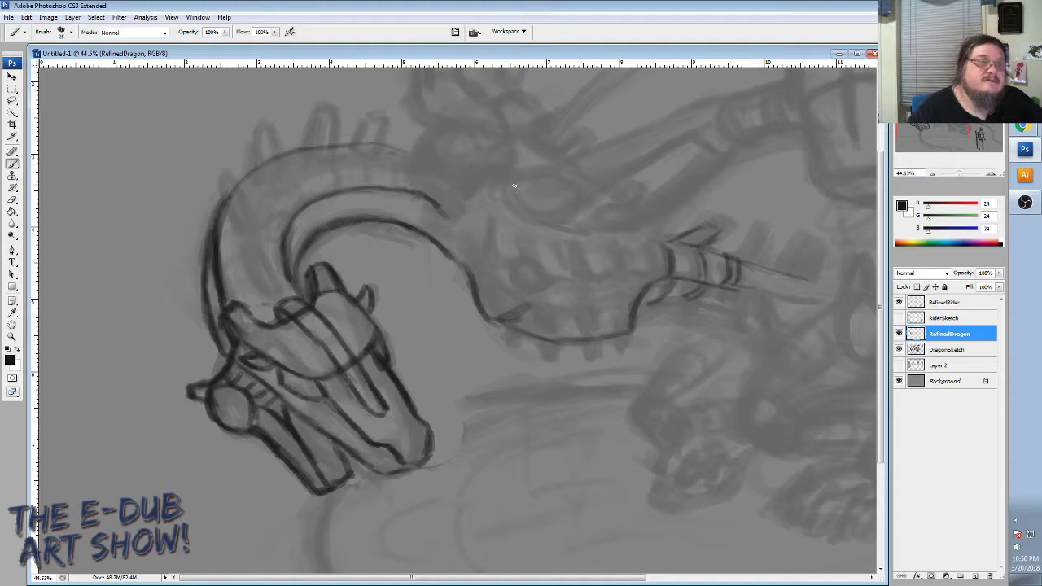
Outline the long limb segment above the body, from its rounded shoulder end along both edges to the ribbed joint.
{"action": "mouse_move", "coordinate": [505, 182]}
{"action": "left_mouse_down"}
{"action": "mouse_move", "coordinate": [518, 215]}
{"action": "mouse_move", "coordinate": [574, 213]}
{"action": "left_mouse_up"}
{"action": "mouse_move", "coordinate": [511, 178]}
{"action": "left_mouse_down"}
{"action": "mouse_move", "coordinate": [505, 206]}
{"action": "mouse_move", "coordinate": [519, 218]}
{"action": "mouse_move", "coordinate": [573, 220]}
{"action": "mouse_move", "coordinate": [602, 200]}
{"action": "left_mouse_up"}
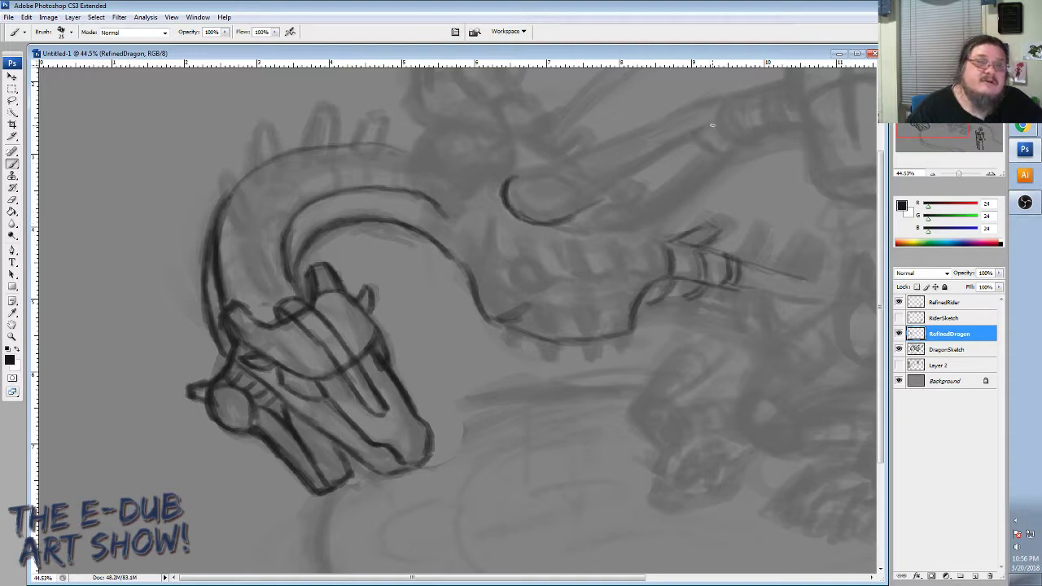
{"action": "left_click_drag", "start_coordinate": [712, 124], "coordinate": [557, 219]}
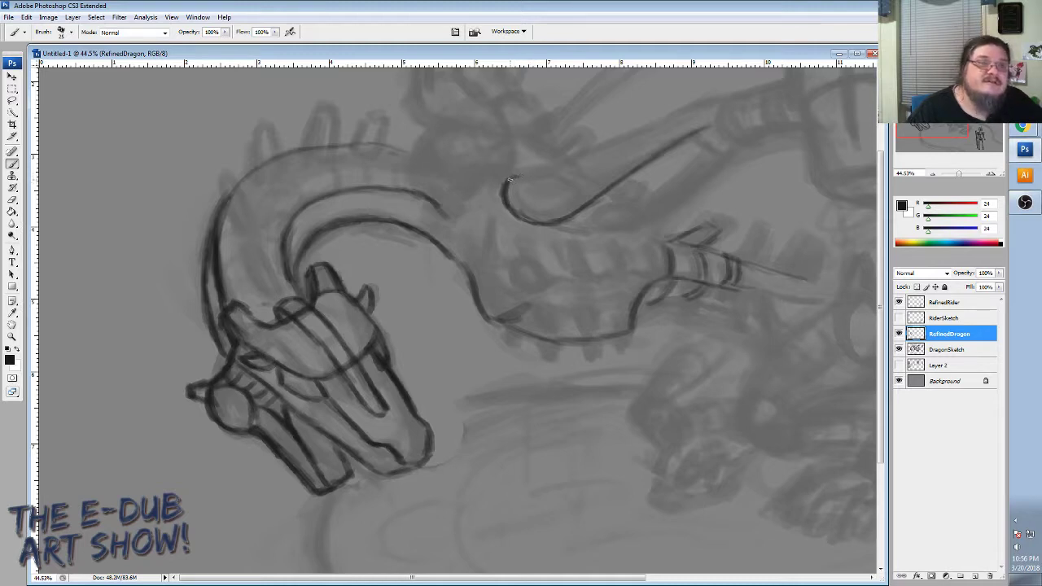
{"action": "left_click_drag", "start_coordinate": [511, 179], "coordinate": [582, 156]}
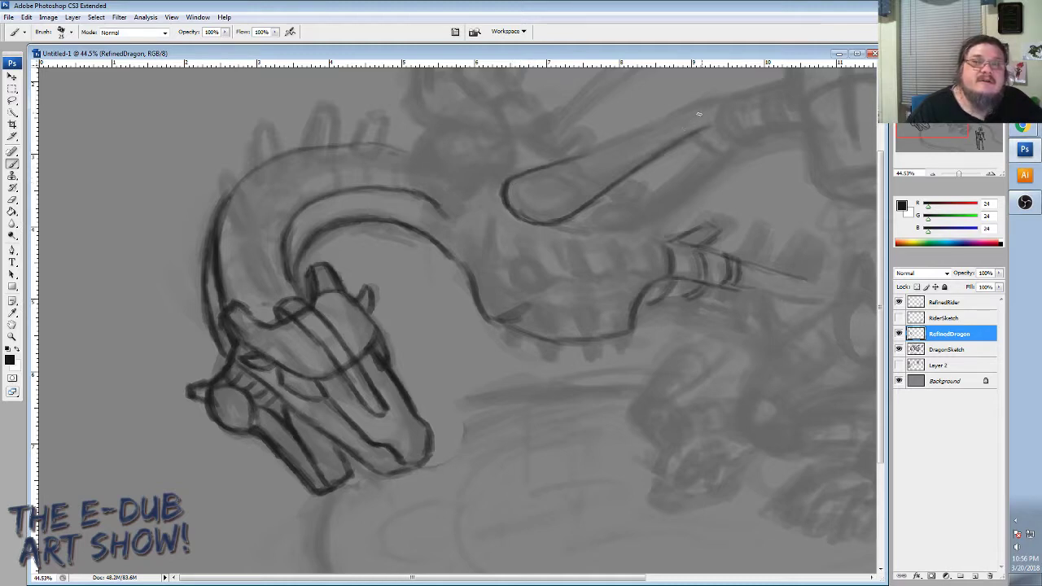
{"action": "left_click_drag", "start_coordinate": [721, 99], "coordinate": [572, 160]}
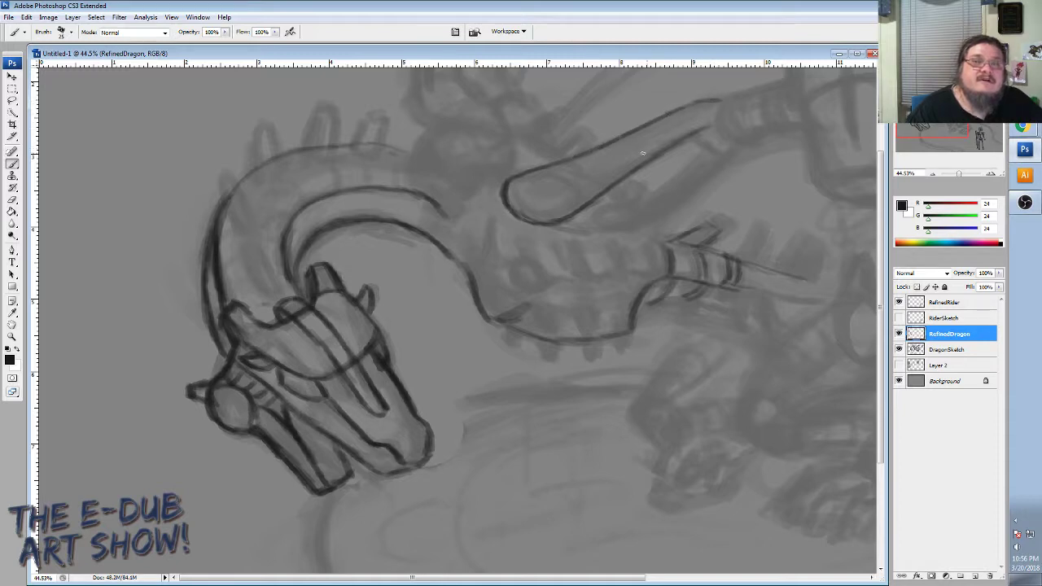
Outline the joint at the limb's upper end and add a narrow strut with an inner line running beneath the limb.
{"action": "left_click_drag", "start_coordinate": [695, 133], "coordinate": [721, 157]}
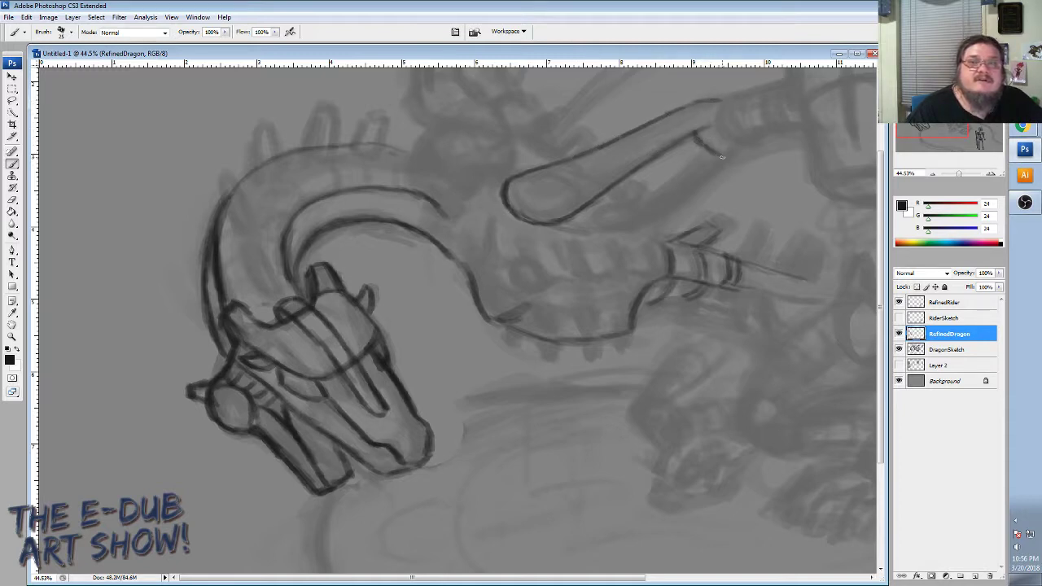
{"action": "mouse_move", "coordinate": [727, 99]}
{"action": "left_mouse_down"}
{"action": "mouse_move", "coordinate": [719, 135]}
{"action": "mouse_move", "coordinate": [721, 121]}
{"action": "mouse_move", "coordinate": [738, 148]}
{"action": "mouse_move", "coordinate": [799, 126]}
{"action": "left_mouse_up"}
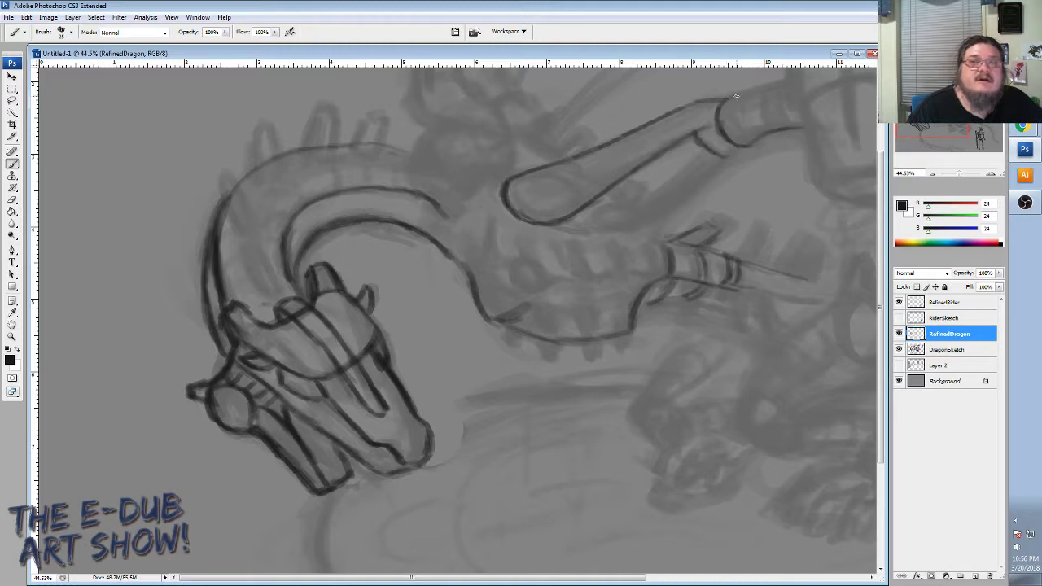
{"action": "left_click_drag", "start_coordinate": [735, 96], "coordinate": [781, 82]}
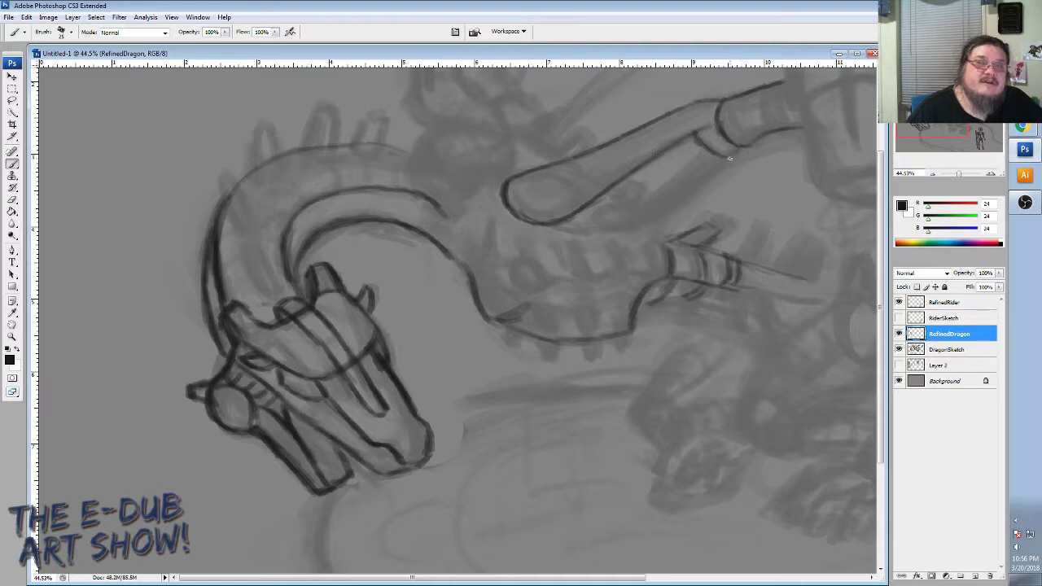
{"action": "mouse_move", "coordinate": [730, 158]}
{"action": "left_mouse_down"}
{"action": "mouse_move", "coordinate": [641, 227]}
{"action": "mouse_move", "coordinate": [600, 218]}
{"action": "mouse_move", "coordinate": [601, 227]}
{"action": "mouse_move", "coordinate": [641, 229]}
{"action": "mouse_move", "coordinate": [600, 222]}
{"action": "mouse_move", "coordinate": [630, 232]}
{"action": "mouse_move", "coordinate": [616, 218]}
{"action": "mouse_move", "coordinate": [599, 221]}
{"action": "mouse_move", "coordinate": [706, 147]}
{"action": "mouse_move", "coordinate": [631, 202]}
{"action": "left_mouse_up"}
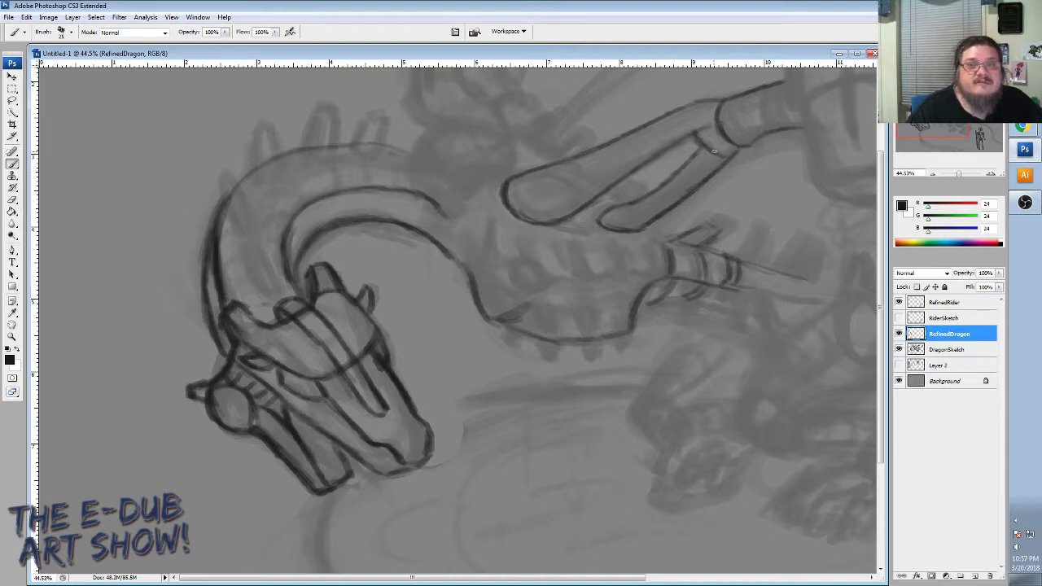
{"action": "left_click_drag", "start_coordinate": [710, 157], "coordinate": [631, 215]}
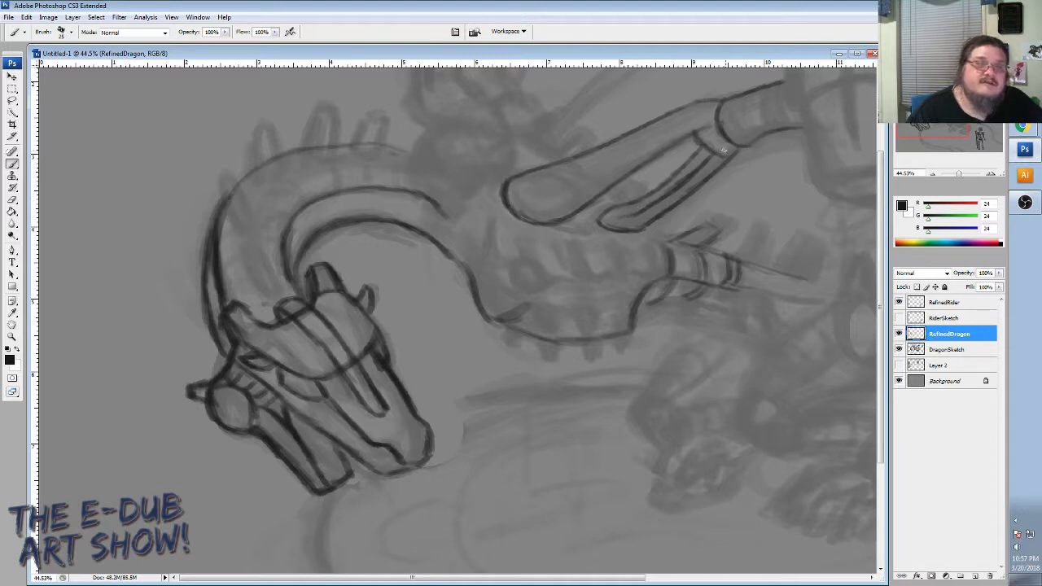
{"action": "left_click_drag", "start_coordinate": [700, 133], "coordinate": [716, 156]}
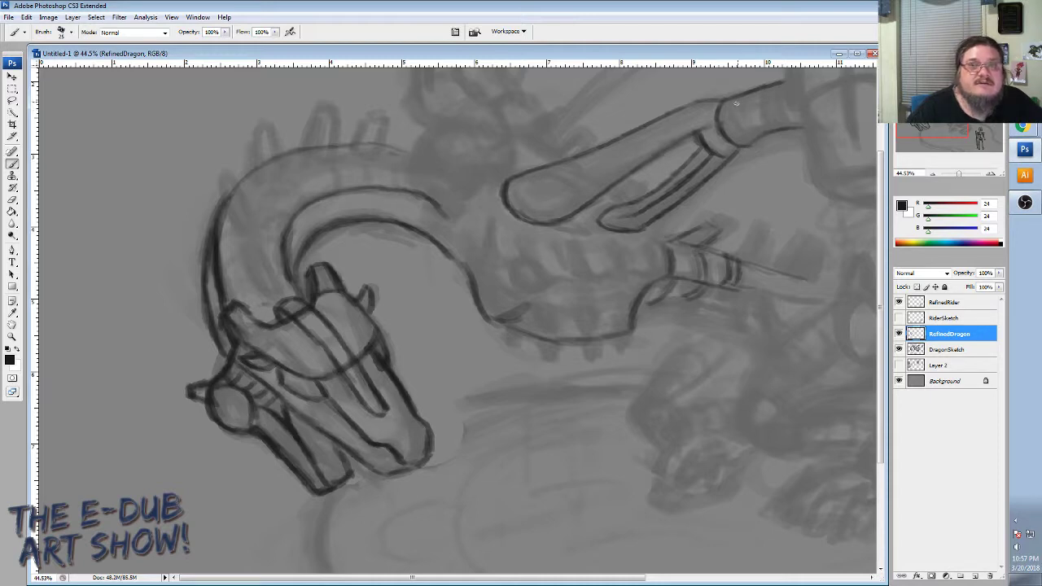
Draw curved bands across the limb's upper joint and darken the lower edge of the long limb segment.
{"action": "left_click_drag", "start_coordinate": [733, 96], "coordinate": [747, 143]}
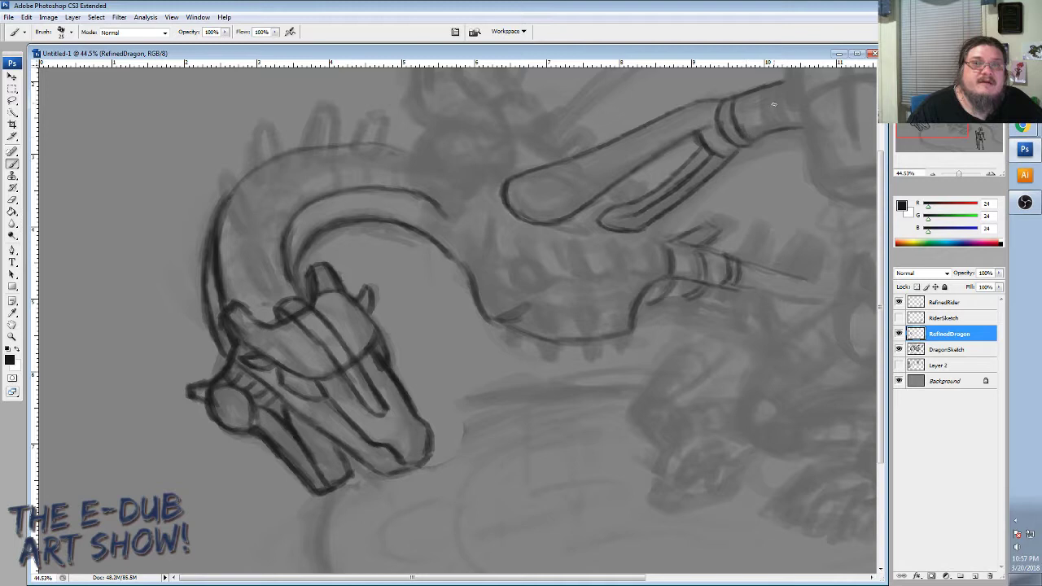
{"action": "mouse_move", "coordinate": [762, 90]}
{"action": "left_mouse_down"}
{"action": "mouse_move", "coordinate": [762, 118]}
{"action": "mouse_move", "coordinate": [776, 103]}
{"action": "mouse_move", "coordinate": [780, 122]}
{"action": "left_mouse_up"}
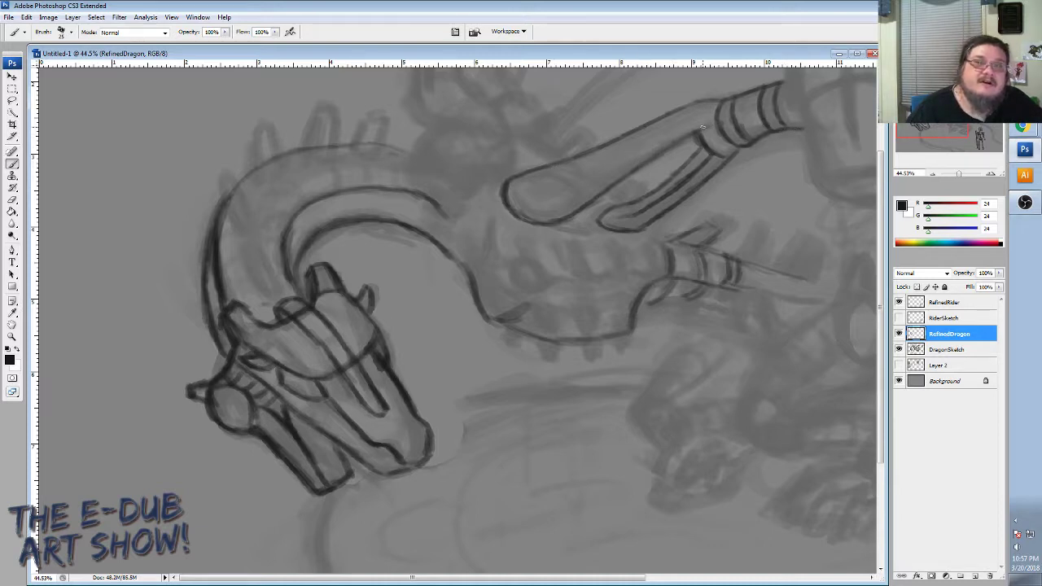
{"action": "mouse_move", "coordinate": [708, 127]}
{"action": "left_mouse_down"}
{"action": "mouse_move", "coordinate": [563, 218]}
{"action": "mouse_move", "coordinate": [510, 205]}
{"action": "mouse_move", "coordinate": [551, 218]}
{"action": "left_mouse_up"}
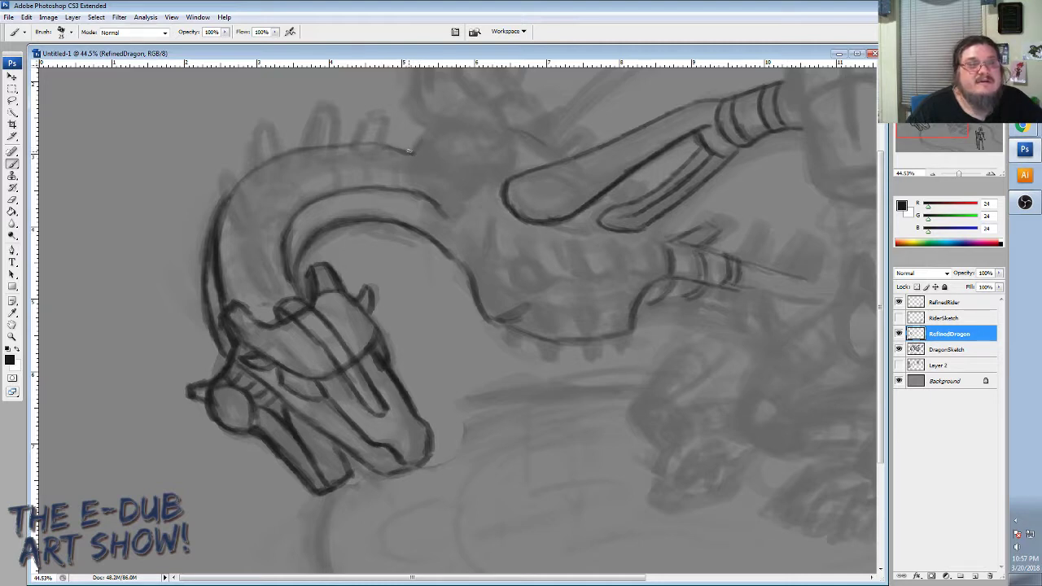
Draw the rounded shoulder hump behind the neck, with a wavy-edged inner panel and a small square detail near the limb.
{"action": "mouse_move", "coordinate": [411, 150]}
{"action": "left_mouse_down"}
{"action": "mouse_move", "coordinate": [470, 124]}
{"action": "mouse_move", "coordinate": [464, 131]}
{"action": "mouse_move", "coordinate": [548, 143]}
{"action": "mouse_move", "coordinate": [537, 141]}
{"action": "left_mouse_up"}
{"action": "mouse_move", "coordinate": [411, 150]}
{"action": "left_mouse_down"}
{"action": "mouse_move", "coordinate": [440, 128]}
{"action": "mouse_move", "coordinate": [497, 127]}
{"action": "mouse_move", "coordinate": [561, 156]}
{"action": "left_mouse_up"}
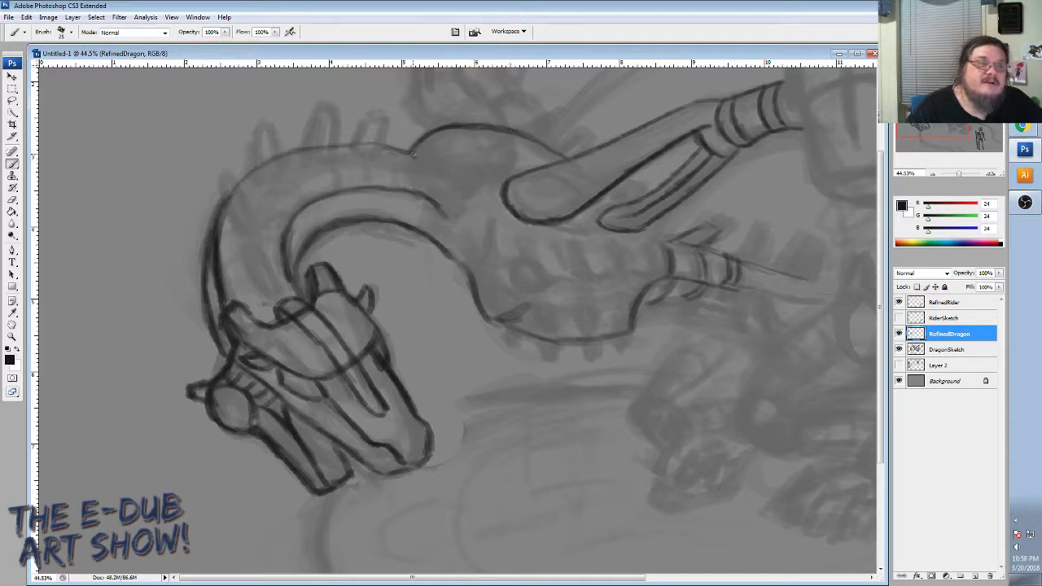
{"action": "mouse_move", "coordinate": [412, 153]}
{"action": "left_mouse_down"}
{"action": "mouse_move", "coordinate": [450, 183]}
{"action": "mouse_move", "coordinate": [511, 169]}
{"action": "mouse_move", "coordinate": [515, 151]}
{"action": "mouse_move", "coordinate": [508, 172]}
{"action": "mouse_move", "coordinate": [495, 169]}
{"action": "mouse_move", "coordinate": [505, 173]}
{"action": "mouse_move", "coordinate": [446, 180]}
{"action": "mouse_move", "coordinate": [439, 169]}
{"action": "mouse_move", "coordinate": [461, 181]}
{"action": "left_mouse_up"}
{"action": "left_click_drag", "start_coordinate": [411, 148], "coordinate": [456, 180]}
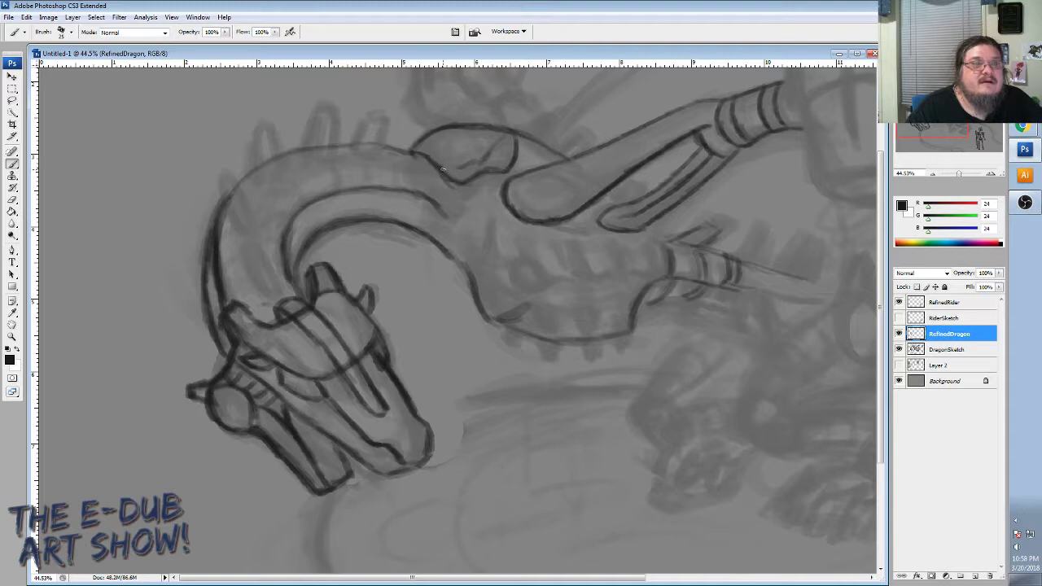
{"action": "mouse_move", "coordinate": [485, 150]}
{"action": "left_mouse_down"}
{"action": "mouse_move", "coordinate": [514, 138]}
{"action": "mouse_move", "coordinate": [514, 161]}
{"action": "mouse_move", "coordinate": [542, 155]}
{"action": "mouse_move", "coordinate": [527, 165]}
{"action": "mouse_move", "coordinate": [537, 168]}
{"action": "left_mouse_up"}
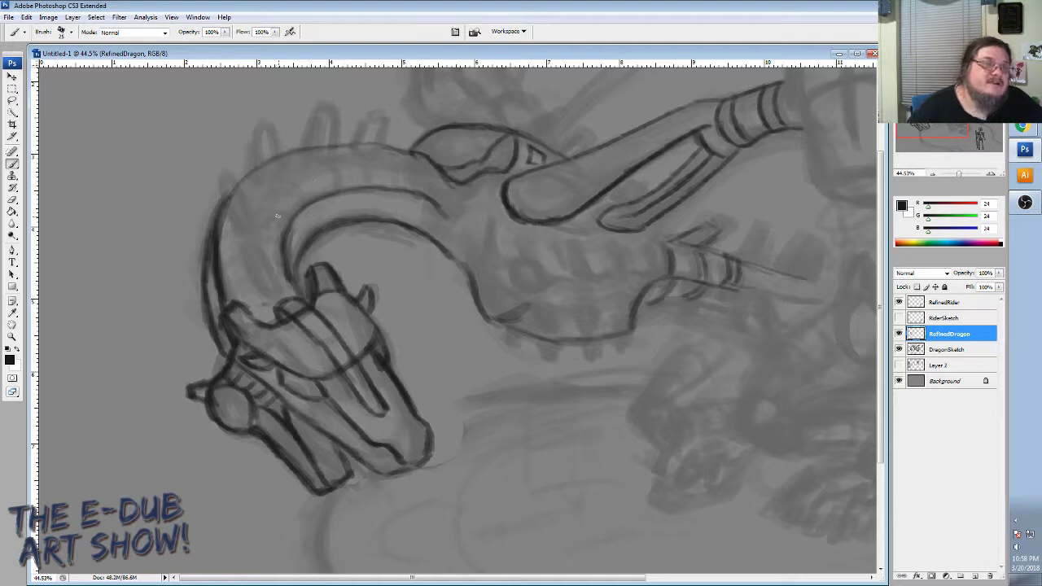
Outline the row of five spikes along the back of the neck and darken their edges.
{"action": "mouse_move", "coordinate": [245, 260]}
{"action": "left_mouse_down"}
{"action": "mouse_move", "coordinate": [251, 280]}
{"action": "mouse_move", "coordinate": [274, 290]}
{"action": "mouse_move", "coordinate": [271, 270]}
{"action": "mouse_move", "coordinate": [239, 243]}
{"action": "mouse_move", "coordinate": [246, 257]}
{"action": "left_mouse_up"}
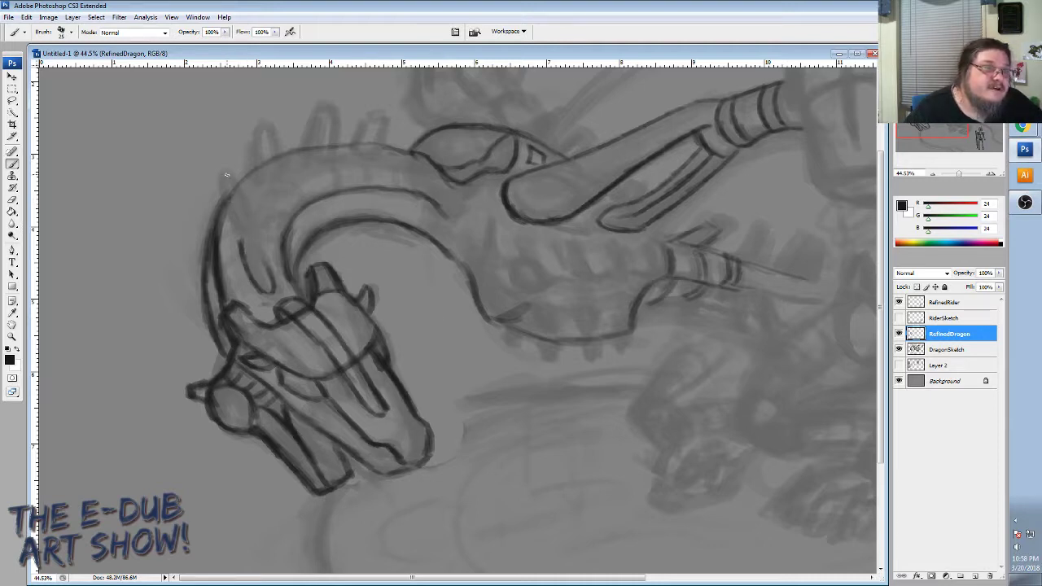
{"action": "mouse_move", "coordinate": [224, 173]}
{"action": "left_mouse_down"}
{"action": "mouse_move", "coordinate": [229, 203]}
{"action": "mouse_move", "coordinate": [224, 172]}
{"action": "mouse_move", "coordinate": [231, 216]}
{"action": "mouse_move", "coordinate": [238, 224]}
{"action": "mouse_move", "coordinate": [251, 212]}
{"action": "mouse_move", "coordinate": [240, 228]}
{"action": "mouse_move", "coordinate": [243, 184]}
{"action": "left_mouse_up"}
{"action": "left_click_drag", "start_coordinate": [258, 128], "coordinate": [258, 174]}
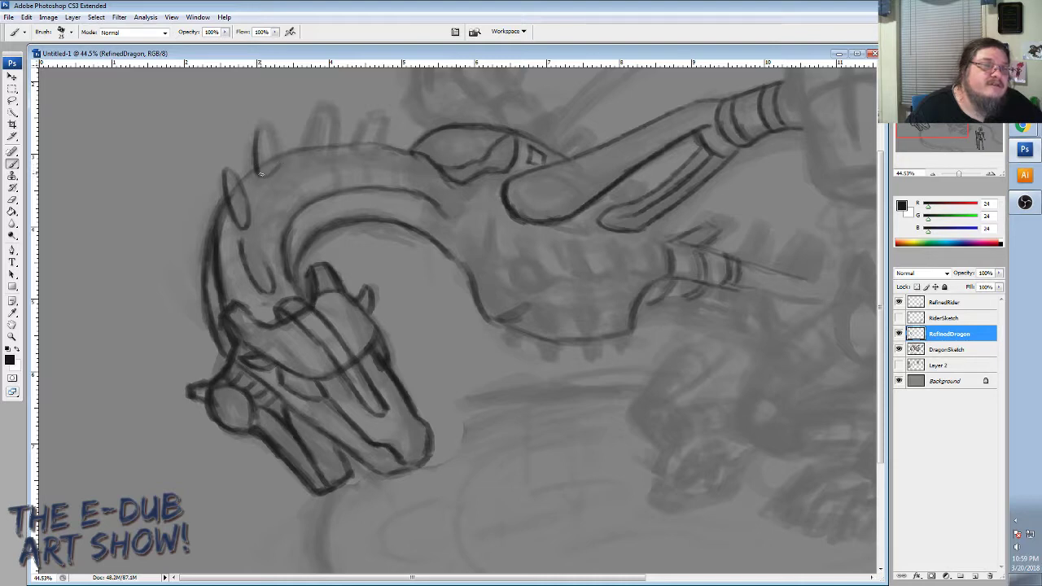
{"action": "left_click_drag", "start_coordinate": [260, 173], "coordinate": [280, 164]}
{"action": "mouse_move", "coordinate": [267, 128]}
{"action": "left_mouse_down"}
{"action": "mouse_move", "coordinate": [281, 166]}
{"action": "mouse_move", "coordinate": [313, 140]}
{"action": "mouse_move", "coordinate": [306, 155]}
{"action": "mouse_move", "coordinate": [326, 152]}
{"action": "mouse_move", "coordinate": [333, 118]}
{"action": "mouse_move", "coordinate": [304, 146]}
{"action": "mouse_move", "coordinate": [319, 112]}
{"action": "left_mouse_up"}
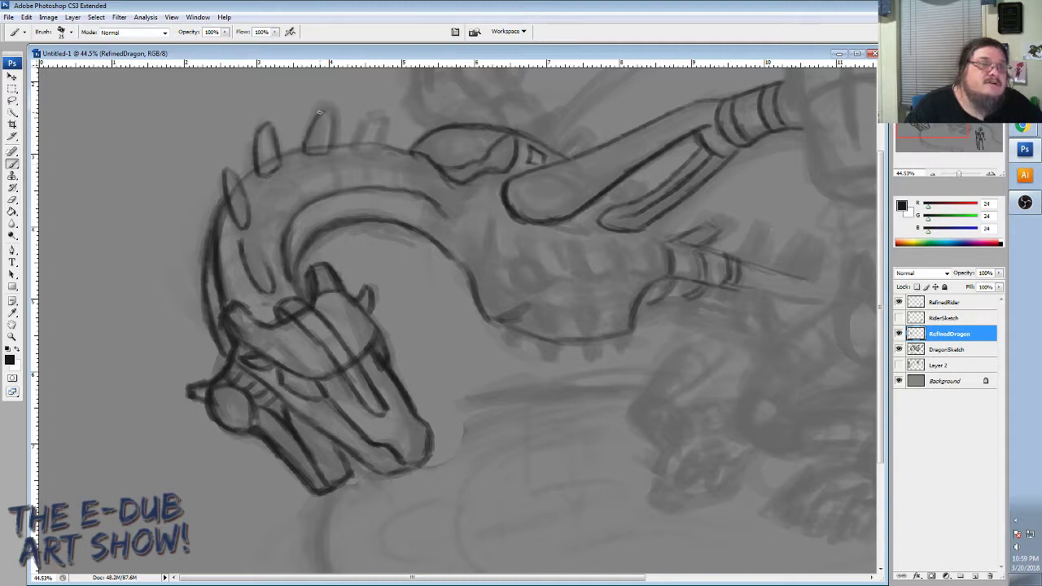
{"action": "mouse_move", "coordinate": [358, 147]}
{"action": "left_mouse_down"}
{"action": "mouse_move", "coordinate": [385, 115]}
{"action": "mouse_move", "coordinate": [354, 145]}
{"action": "mouse_move", "coordinate": [378, 147]}
{"action": "mouse_move", "coordinate": [390, 115]}
{"action": "mouse_move", "coordinate": [363, 125]}
{"action": "mouse_move", "coordinate": [398, 108]}
{"action": "mouse_move", "coordinate": [384, 138]}
{"action": "mouse_move", "coordinate": [355, 146]}
{"action": "mouse_move", "coordinate": [381, 148]}
{"action": "left_mouse_up"}
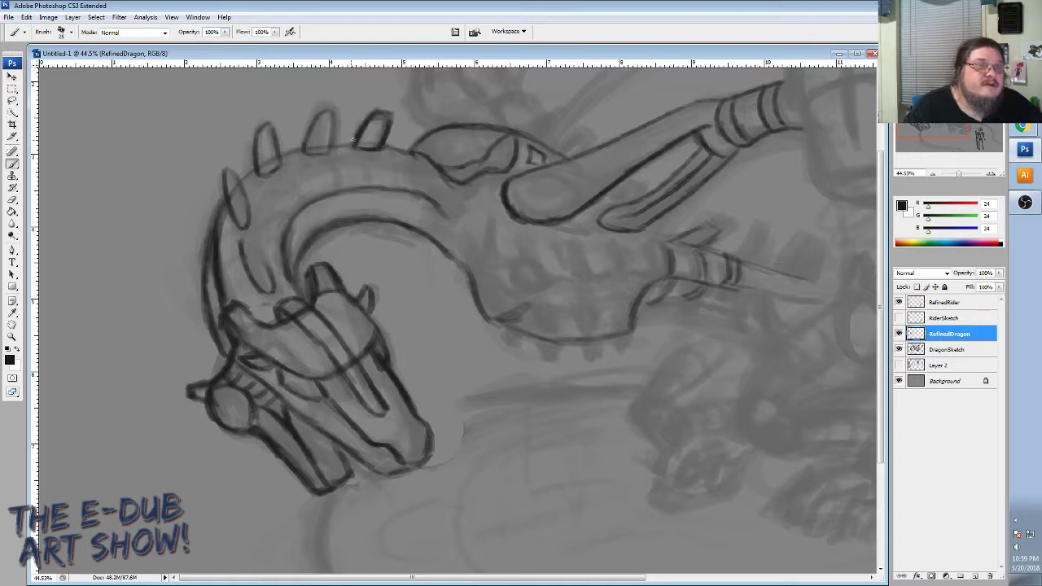
{"action": "mouse_move", "coordinate": [311, 150]}
{"action": "left_mouse_down"}
{"action": "mouse_move", "coordinate": [328, 149]}
{"action": "mouse_move", "coordinate": [307, 127]}
{"action": "mouse_move", "coordinate": [306, 137]}
{"action": "mouse_move", "coordinate": [322, 115]}
{"action": "mouse_move", "coordinate": [336, 132]}
{"action": "left_mouse_up"}
{"action": "mouse_move", "coordinate": [273, 124]}
{"action": "left_mouse_down"}
{"action": "mouse_move", "coordinate": [279, 149]}
{"action": "mouse_move", "coordinate": [257, 147]}
{"action": "mouse_move", "coordinate": [258, 173]}
{"action": "mouse_move", "coordinate": [230, 166]}
{"action": "mouse_move", "coordinate": [227, 181]}
{"action": "left_mouse_up"}
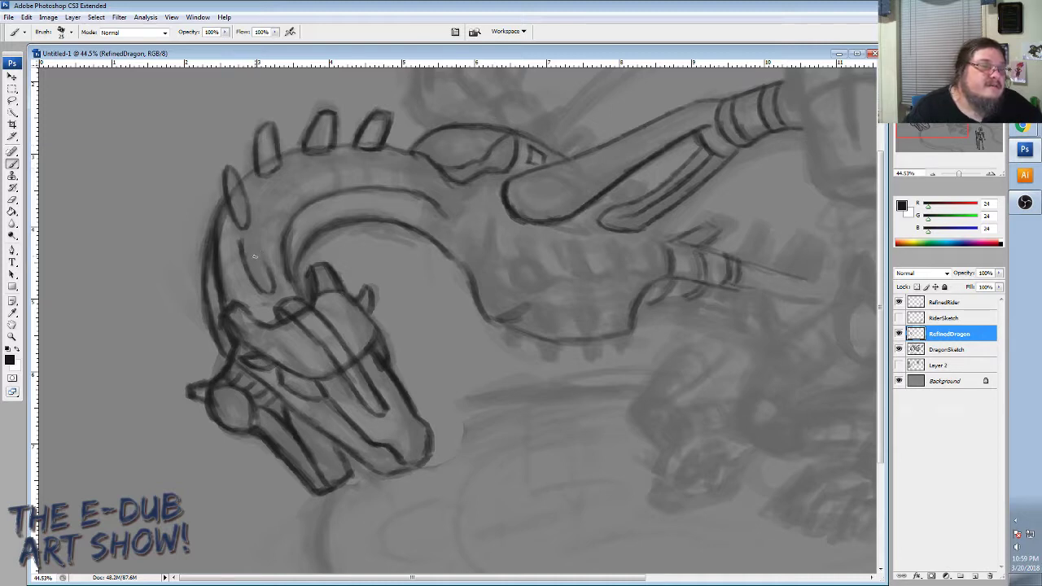
Complete the spike nearest the head and draw curved bases under the other neck spikes.
{"action": "mouse_move", "coordinate": [243, 238]}
{"action": "left_mouse_down"}
{"action": "mouse_move", "coordinate": [269, 268]}
{"action": "mouse_move", "coordinate": [255, 259]}
{"action": "left_mouse_up"}
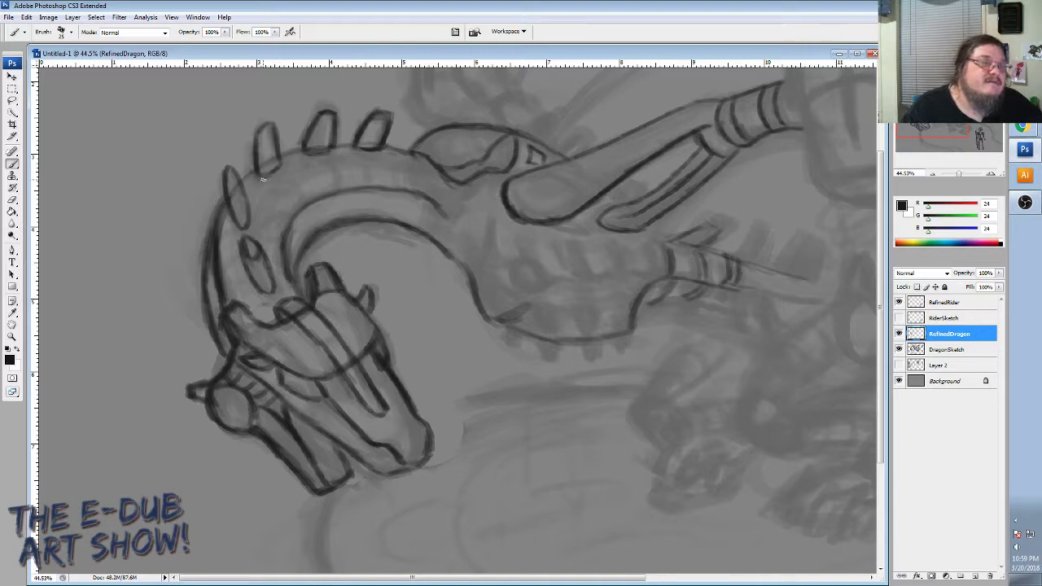
{"action": "mouse_move", "coordinate": [251, 171]}
{"action": "left_mouse_down"}
{"action": "mouse_move", "coordinate": [302, 147]}
{"action": "mouse_move", "coordinate": [338, 157]}
{"action": "mouse_move", "coordinate": [303, 158]}
{"action": "mouse_move", "coordinate": [361, 146]}
{"action": "mouse_move", "coordinate": [351, 152]}
{"action": "mouse_move", "coordinate": [390, 149]}
{"action": "left_mouse_up"}
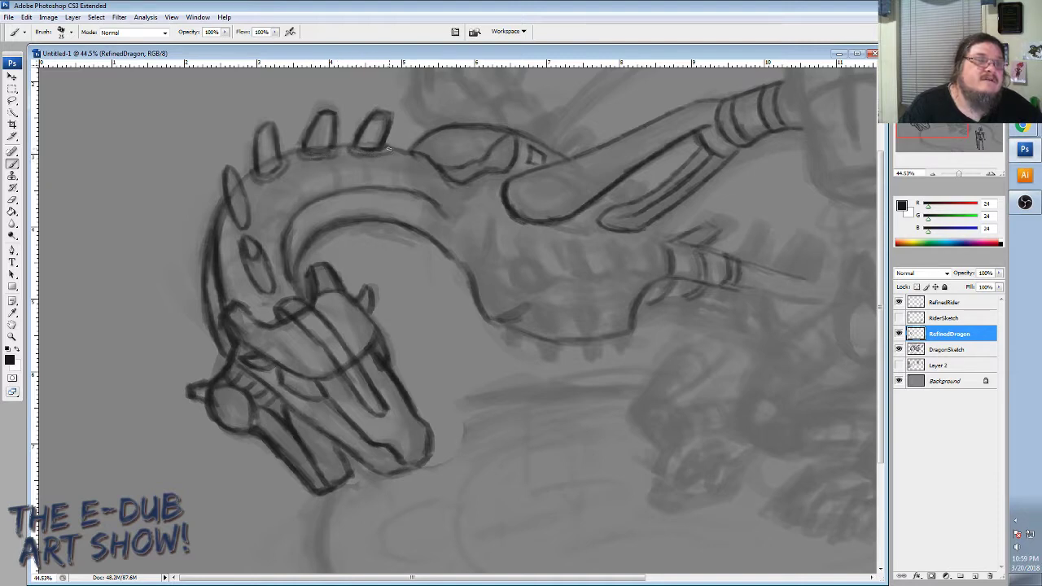
{"action": "mouse_move", "coordinate": [250, 202]}
{"action": "left_mouse_down"}
{"action": "mouse_move", "coordinate": [254, 226]}
{"action": "mouse_move", "coordinate": [235, 223]}
{"action": "mouse_move", "coordinate": [240, 231]}
{"action": "left_mouse_up"}
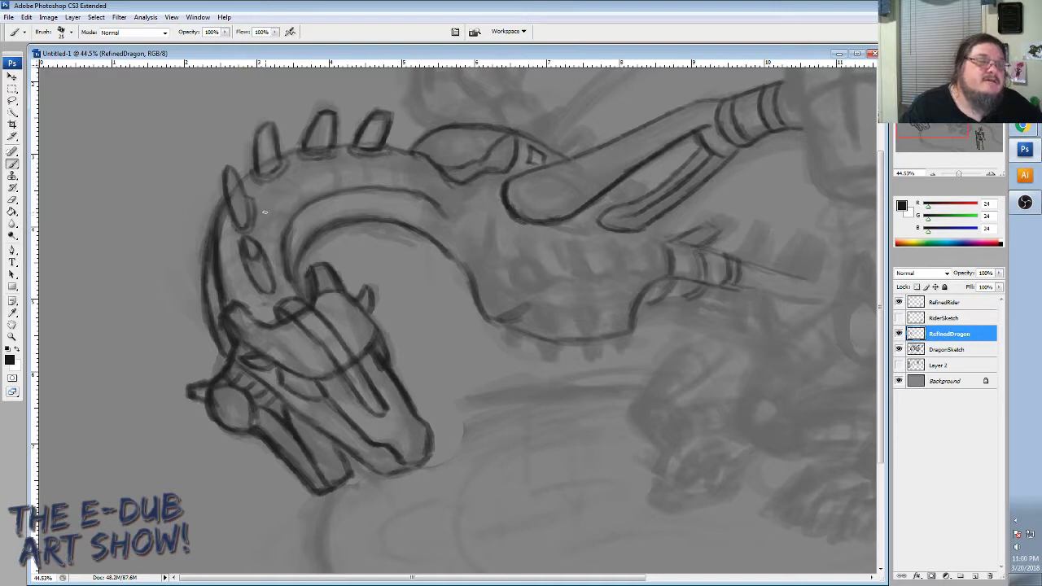
Draw thin curved segment lines across the neck between the spikes.
{"action": "left_click_drag", "start_coordinate": [260, 217], "coordinate": [285, 216]}
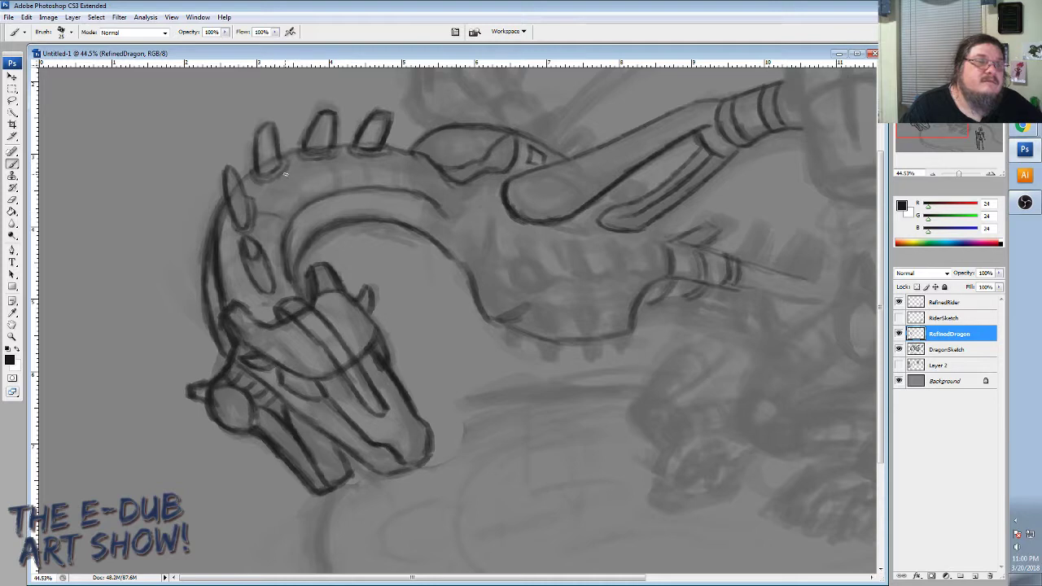
{"action": "left_click_drag", "start_coordinate": [291, 179], "coordinate": [304, 194]}
{"action": "mouse_move", "coordinate": [330, 160]}
{"action": "left_mouse_down"}
{"action": "mouse_move", "coordinate": [341, 184]}
{"action": "mouse_move", "coordinate": [361, 154]}
{"action": "mouse_move", "coordinate": [377, 181]}
{"action": "left_mouse_up"}
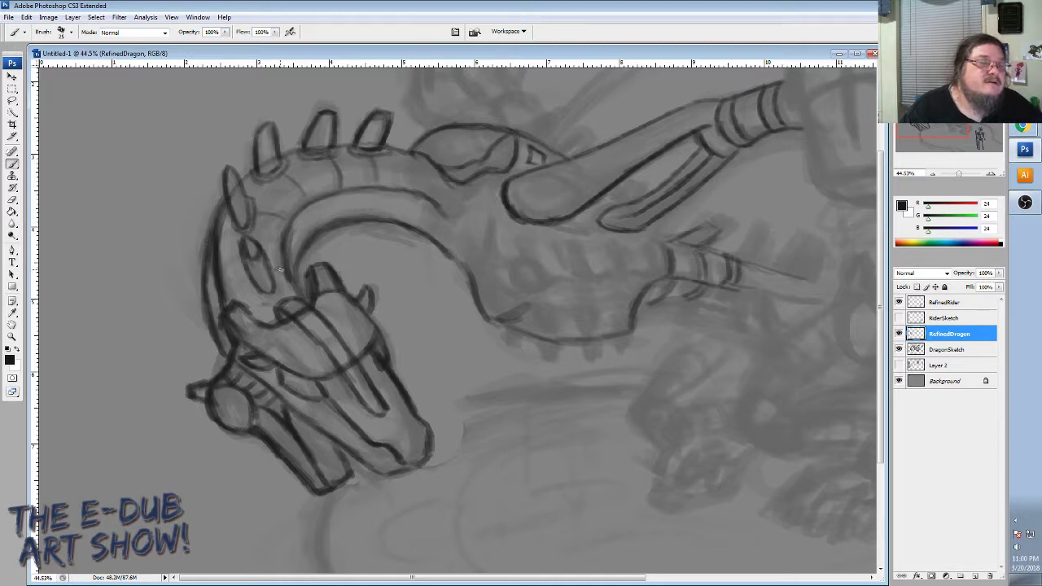
{"action": "left_click_drag", "start_coordinate": [249, 280], "coordinate": [230, 292]}
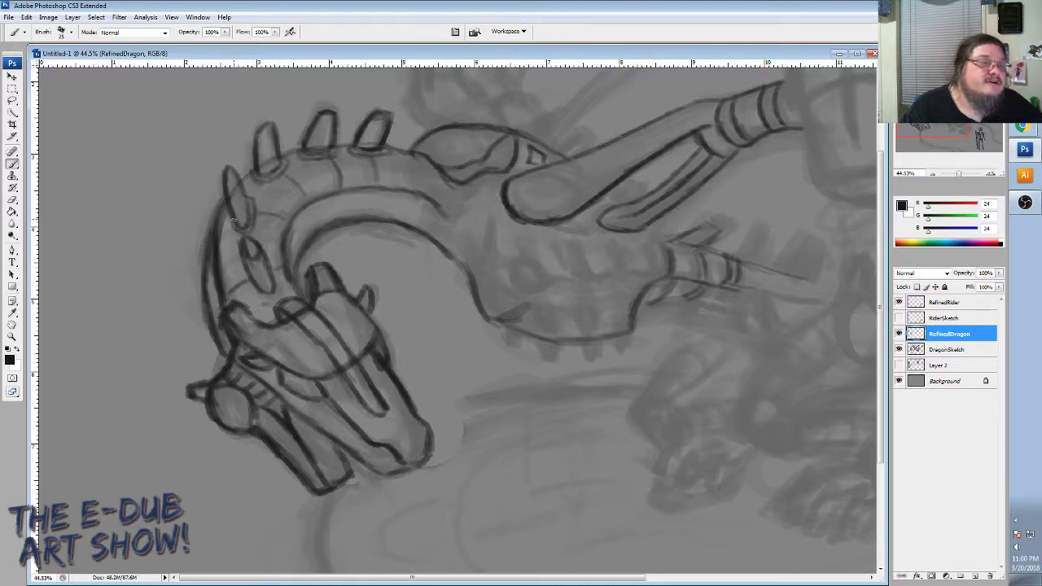
{"action": "left_click_drag", "start_coordinate": [232, 219], "coordinate": [219, 232]}
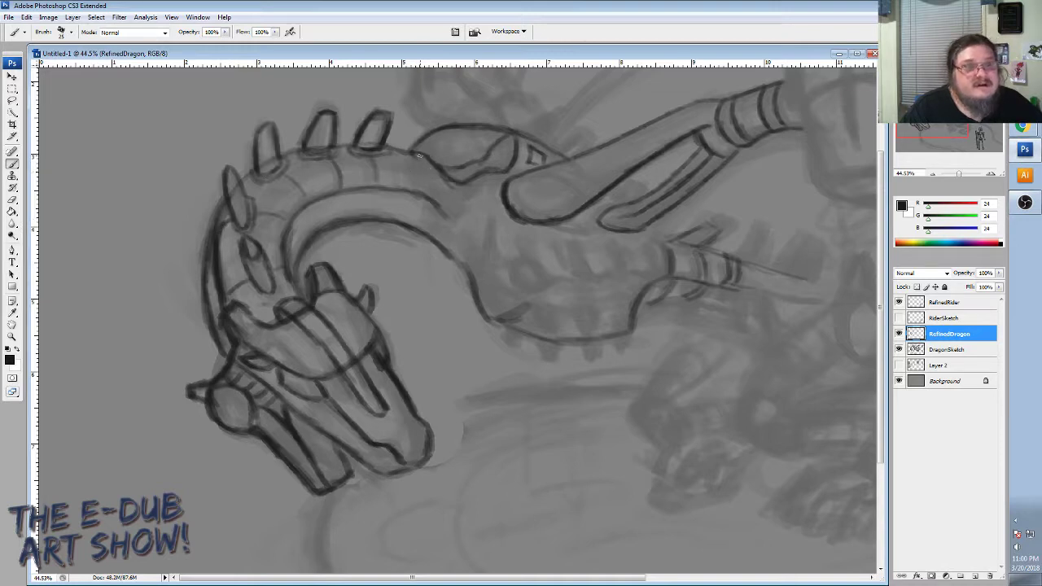
Draw the seam and notched edge at the base of the neck, plus a round pivot and curved line around the limb's shoulder end.
{"action": "mouse_move", "coordinate": [418, 153]}
{"action": "left_mouse_down"}
{"action": "mouse_move", "coordinate": [425, 195]}
{"action": "mouse_move", "coordinate": [443, 175]}
{"action": "mouse_move", "coordinate": [481, 170]}
{"action": "left_mouse_up"}
{"action": "mouse_move", "coordinate": [441, 214]}
{"action": "left_mouse_down"}
{"action": "mouse_move", "coordinate": [491, 186]}
{"action": "mouse_move", "coordinate": [499, 190]}
{"action": "mouse_move", "coordinate": [484, 192]}
{"action": "mouse_move", "coordinate": [488, 205]}
{"action": "mouse_move", "coordinate": [499, 208]}
{"action": "mouse_move", "coordinate": [486, 188]}
{"action": "mouse_move", "coordinate": [498, 182]}
{"action": "mouse_move", "coordinate": [512, 201]}
{"action": "mouse_move", "coordinate": [491, 195]}
{"action": "mouse_move", "coordinate": [498, 191]}
{"action": "mouse_move", "coordinate": [498, 215]}
{"action": "mouse_move", "coordinate": [510, 212]}
{"action": "mouse_move", "coordinate": [499, 220]}
{"action": "mouse_move", "coordinate": [530, 232]}
{"action": "mouse_move", "coordinate": [513, 214]}
{"action": "mouse_move", "coordinate": [543, 225]}
{"action": "mouse_move", "coordinate": [524, 232]}
{"action": "mouse_move", "coordinate": [503, 219]}
{"action": "mouse_move", "coordinate": [517, 230]}
{"action": "mouse_move", "coordinate": [581, 243]}
{"action": "mouse_move", "coordinate": [592, 228]}
{"action": "mouse_move", "coordinate": [570, 223]}
{"action": "mouse_move", "coordinate": [605, 232]}
{"action": "left_mouse_up"}
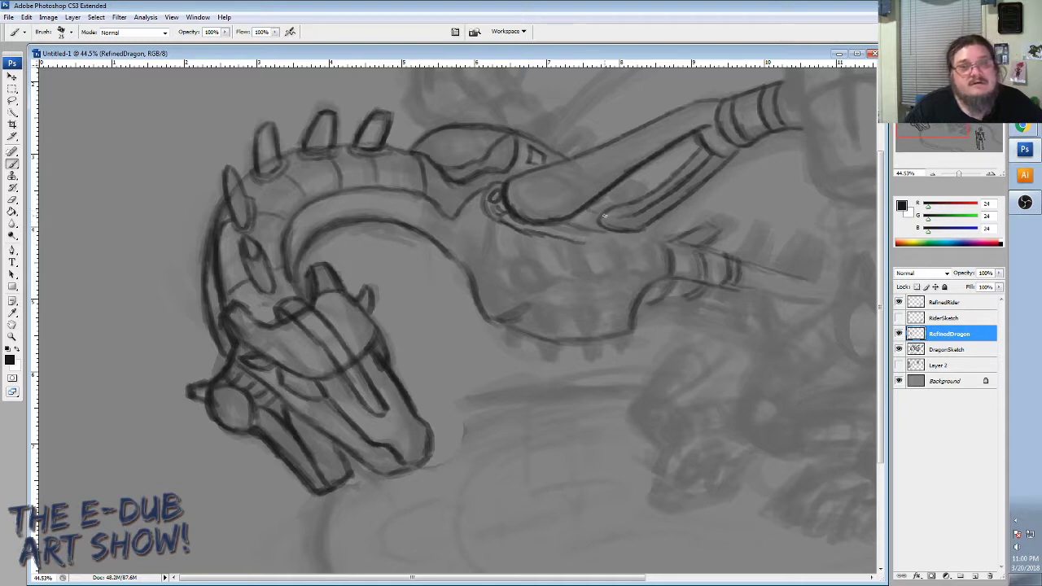
Add small connector pieces between the limb and strut, define the body edge beneath them, and draw the dorsal spikes behind.
{"action": "mouse_move", "coordinate": [603, 196]}
{"action": "left_mouse_down"}
{"action": "mouse_move", "coordinate": [625, 204]}
{"action": "mouse_move", "coordinate": [624, 190]}
{"action": "mouse_move", "coordinate": [639, 187]}
{"action": "mouse_move", "coordinate": [637, 203]}
{"action": "left_mouse_up"}
{"action": "mouse_move", "coordinate": [588, 226]}
{"action": "left_mouse_down"}
{"action": "mouse_move", "coordinate": [615, 234]}
{"action": "mouse_move", "coordinate": [606, 211]}
{"action": "left_mouse_up"}
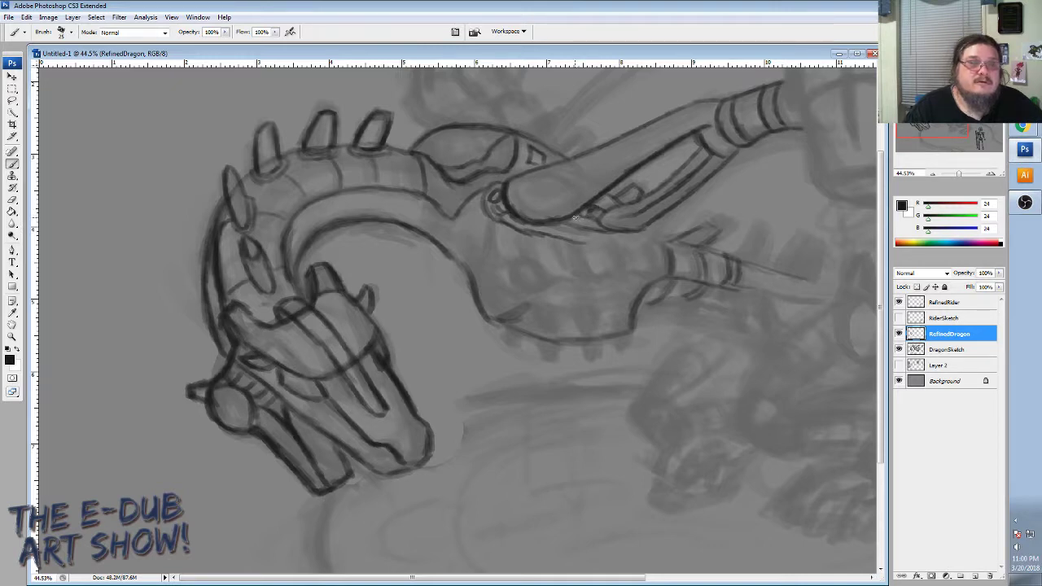
{"action": "left_click_drag", "start_coordinate": [575, 217], "coordinate": [592, 223]}
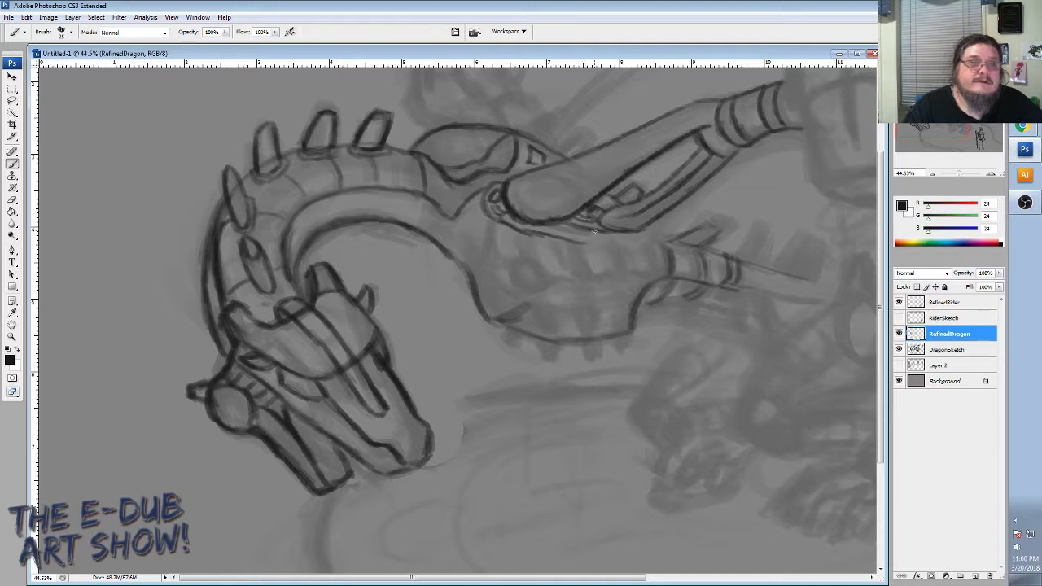
{"action": "mouse_move", "coordinate": [503, 217]}
{"action": "left_mouse_down"}
{"action": "mouse_move", "coordinate": [580, 246]}
{"action": "mouse_move", "coordinate": [569, 241]}
{"action": "mouse_move", "coordinate": [669, 231]}
{"action": "mouse_move", "coordinate": [682, 209]}
{"action": "mouse_move", "coordinate": [666, 230]}
{"action": "mouse_move", "coordinate": [716, 224]}
{"action": "mouse_move", "coordinate": [710, 243]}
{"action": "mouse_move", "coordinate": [682, 236]}
{"action": "mouse_move", "coordinate": [700, 226]}
{"action": "mouse_move", "coordinate": [707, 238]}
{"action": "mouse_move", "coordinate": [672, 238]}
{"action": "left_mouse_up"}
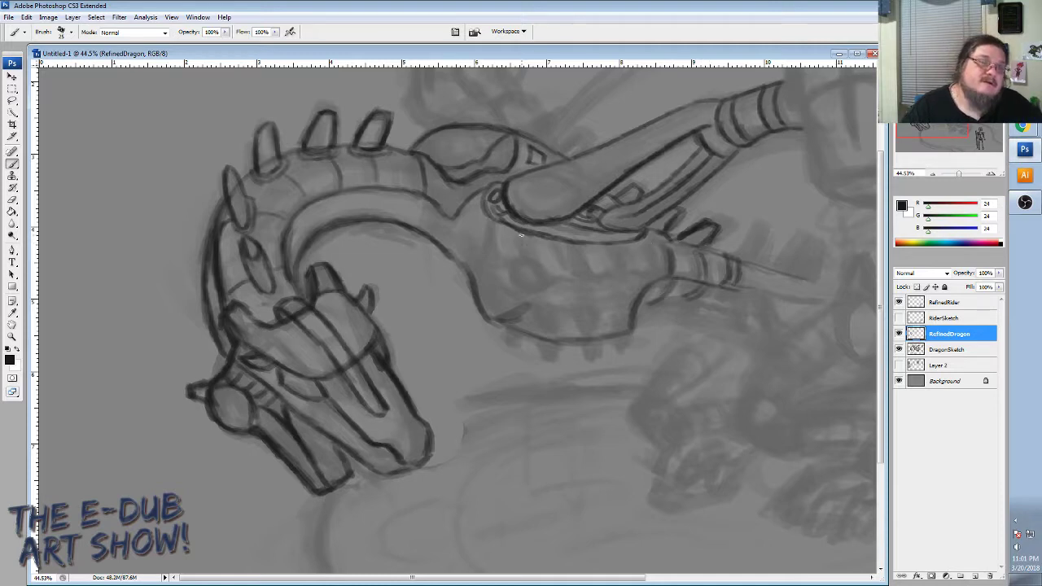
Draw a circular joint on the dragon's side with a horizontal line running back from it, crossed by two pairs of ribs.
{"action": "mouse_move", "coordinate": [521, 235]}
{"action": "left_mouse_down"}
{"action": "mouse_move", "coordinate": [513, 285]}
{"action": "mouse_move", "coordinate": [541, 265]}
{"action": "mouse_move", "coordinate": [521, 259]}
{"action": "left_mouse_up"}
{"action": "mouse_move", "coordinate": [643, 273]}
{"action": "left_mouse_down"}
{"action": "mouse_move", "coordinate": [547, 277]}
{"action": "mouse_move", "coordinate": [624, 278]}
{"action": "left_mouse_up"}
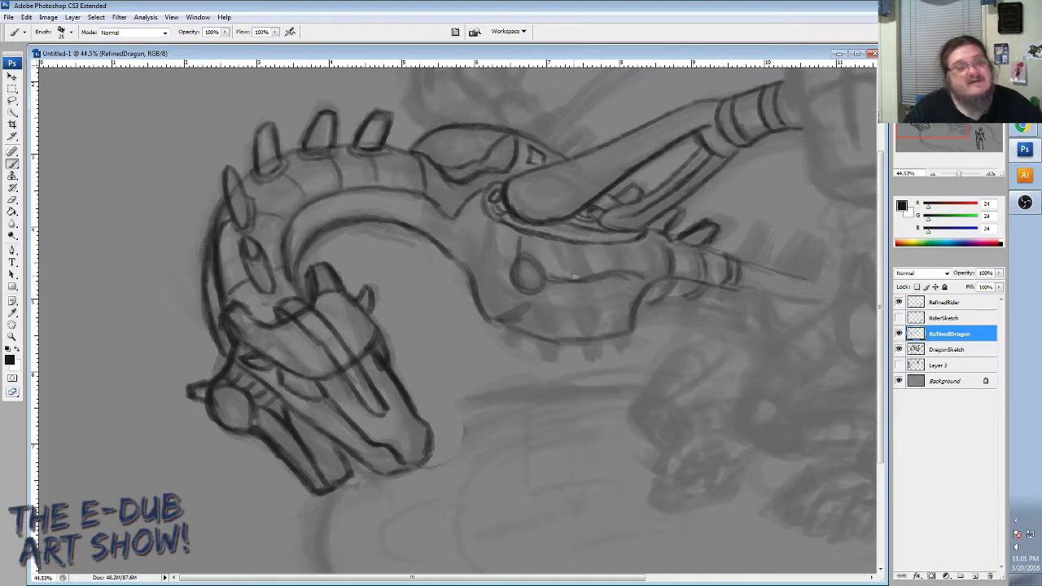
{"action": "left_click_drag", "start_coordinate": [561, 244], "coordinate": [573, 316]}
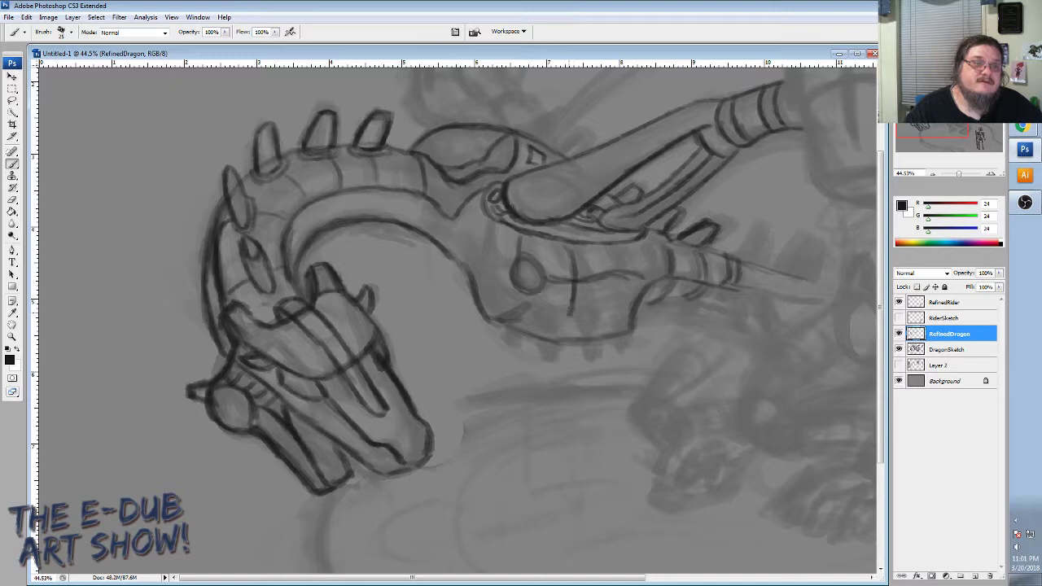
{"action": "left_click_drag", "start_coordinate": [587, 246], "coordinate": [580, 306]}
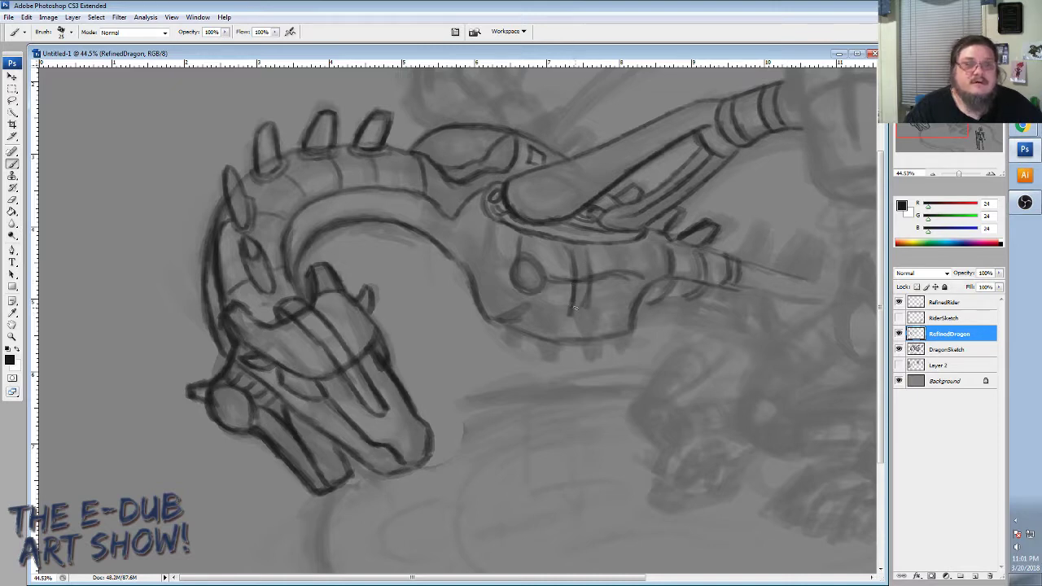
{"action": "mouse_move", "coordinate": [611, 246]}
{"action": "left_mouse_down"}
{"action": "mouse_move", "coordinate": [616, 299]}
{"action": "mouse_move", "coordinate": [631, 298]}
{"action": "mouse_move", "coordinate": [625, 309]}
{"action": "mouse_move", "coordinate": [615, 300]}
{"action": "mouse_move", "coordinate": [627, 302]}
{"action": "left_mouse_up"}
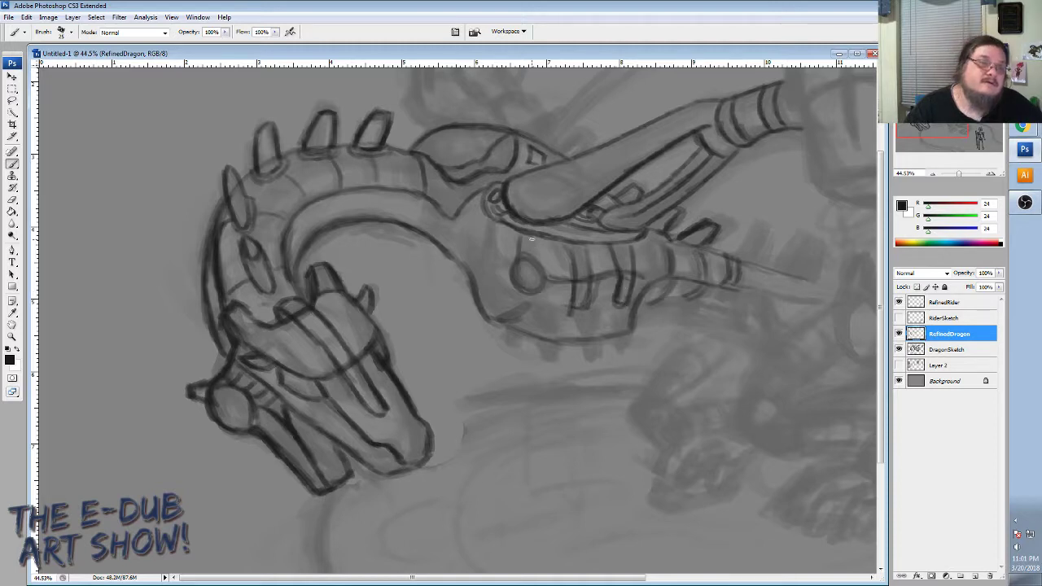
Add the front ribs around the circular joint, curve the rib cage's lower edge, and draw three blocky plates along the belly.
{"action": "mouse_move", "coordinate": [531, 239]}
{"action": "left_mouse_down"}
{"action": "mouse_move", "coordinate": [539, 293]}
{"action": "mouse_move", "coordinate": [507, 306]}
{"action": "left_mouse_up"}
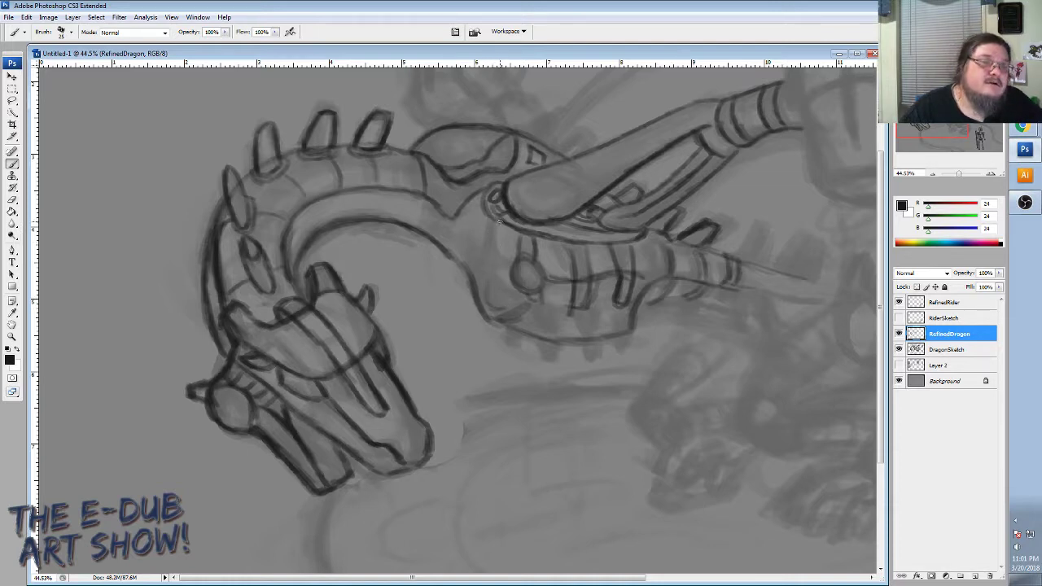
{"action": "left_click_drag", "start_coordinate": [498, 220], "coordinate": [504, 264]}
{"action": "mouse_move", "coordinate": [486, 220]}
{"action": "left_mouse_down"}
{"action": "mouse_move", "coordinate": [495, 275]}
{"action": "mouse_move", "coordinate": [510, 278]}
{"action": "mouse_move", "coordinate": [508, 262]}
{"action": "mouse_move", "coordinate": [505, 285]}
{"action": "mouse_move", "coordinate": [525, 301]}
{"action": "mouse_move", "coordinate": [591, 309]}
{"action": "mouse_move", "coordinate": [638, 292]}
{"action": "left_mouse_up"}
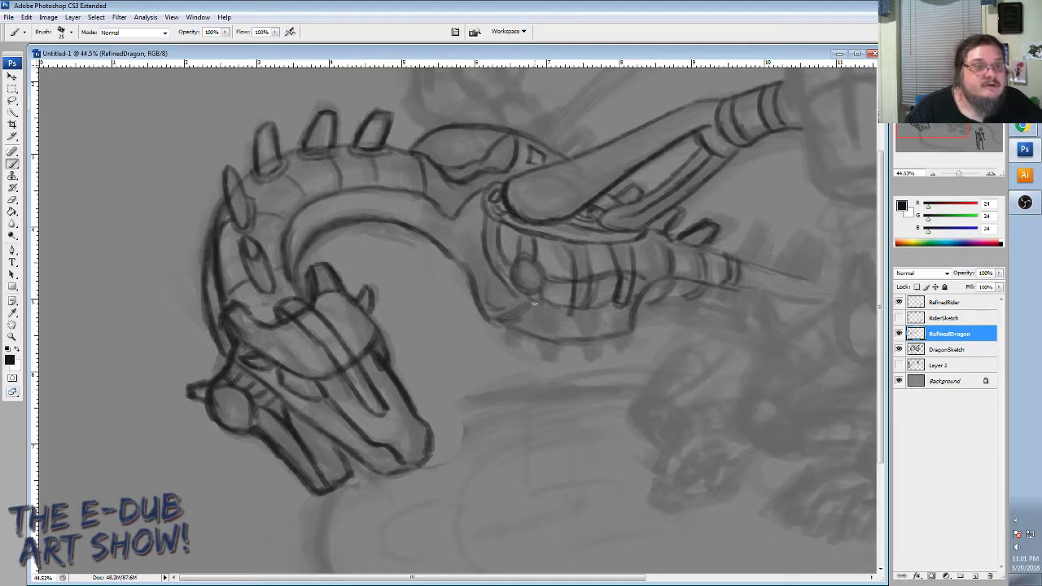
{"action": "mouse_move", "coordinate": [534, 303]}
{"action": "left_mouse_down"}
{"action": "mouse_move", "coordinate": [541, 324]}
{"action": "mouse_move", "coordinate": [550, 315]}
{"action": "mouse_move", "coordinate": [547, 331]}
{"action": "mouse_move", "coordinate": [557, 305]}
{"action": "mouse_move", "coordinate": [537, 300]}
{"action": "mouse_move", "coordinate": [578, 322]}
{"action": "mouse_move", "coordinate": [575, 312]}
{"action": "mouse_move", "coordinate": [600, 313]}
{"action": "mouse_move", "coordinate": [599, 329]}
{"action": "mouse_move", "coordinate": [617, 329]}
{"action": "mouse_move", "coordinate": [620, 312]}
{"action": "mouse_move", "coordinate": [633, 324]}
{"action": "mouse_move", "coordinate": [638, 316]}
{"action": "mouse_move", "coordinate": [618, 324]}
{"action": "mouse_move", "coordinate": [630, 334]}
{"action": "mouse_move", "coordinate": [639, 319]}
{"action": "mouse_move", "coordinate": [638, 332]}
{"action": "mouse_move", "coordinate": [627, 329]}
{"action": "left_mouse_up"}
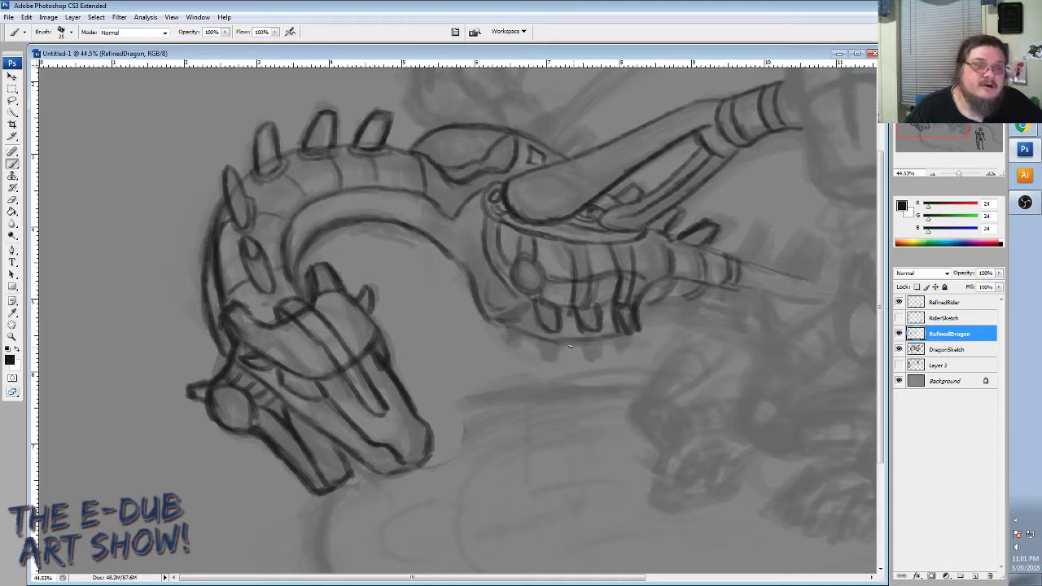
Draw three short blocky spikes beneath the belly and extend the underside contour lines back toward the hind leg.
{"action": "left_click_drag", "start_coordinate": [628, 331], "coordinate": [623, 348]}
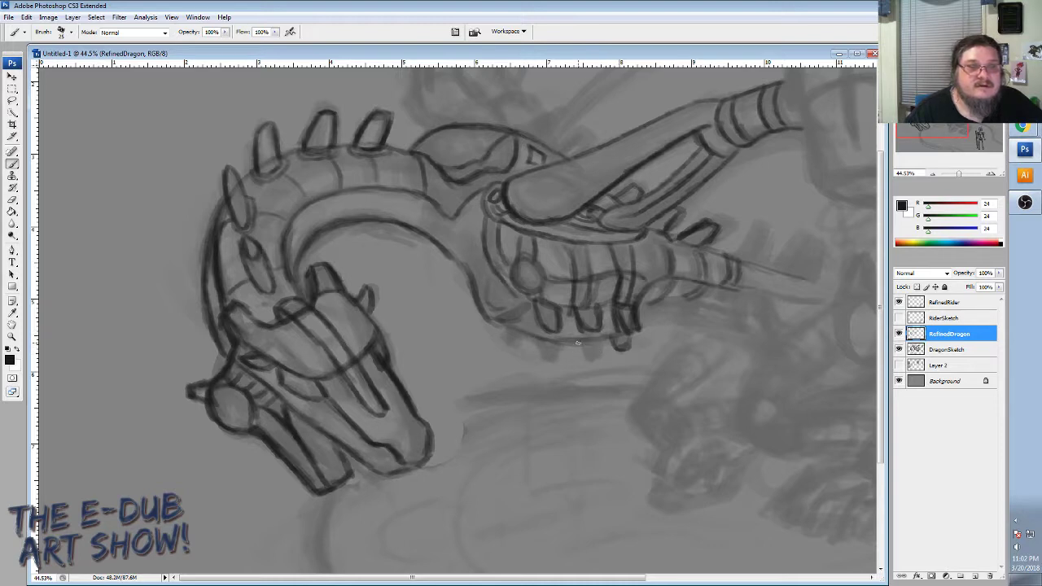
{"action": "mouse_move", "coordinate": [578, 342]}
{"action": "left_mouse_down"}
{"action": "mouse_move", "coordinate": [580, 358]}
{"action": "mouse_move", "coordinate": [597, 357]}
{"action": "mouse_move", "coordinate": [536, 350]}
{"action": "mouse_move", "coordinate": [550, 358]}
{"action": "mouse_move", "coordinate": [557, 342]}
{"action": "mouse_move", "coordinate": [535, 337]}
{"action": "mouse_move", "coordinate": [540, 352]}
{"action": "left_mouse_up"}
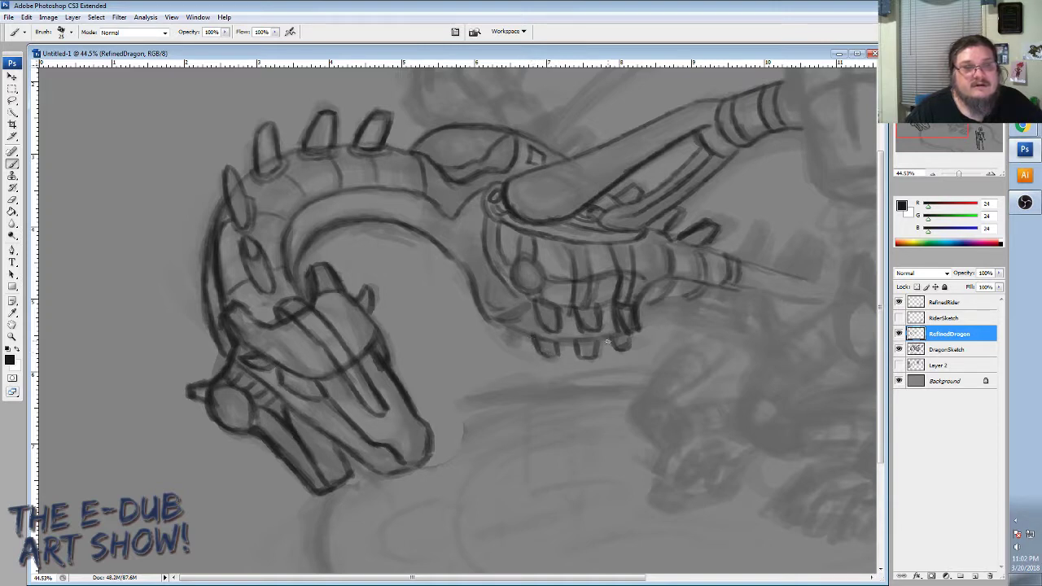
{"action": "mouse_move", "coordinate": [623, 313]}
{"action": "left_mouse_down"}
{"action": "mouse_move", "coordinate": [668, 315]}
{"action": "mouse_move", "coordinate": [641, 304]}
{"action": "mouse_move", "coordinate": [662, 300]}
{"action": "mouse_move", "coordinate": [645, 325]}
{"action": "mouse_move", "coordinate": [662, 317]}
{"action": "mouse_move", "coordinate": [639, 324]}
{"action": "mouse_move", "coordinate": [660, 309]}
{"action": "mouse_move", "coordinate": [643, 313]}
{"action": "mouse_move", "coordinate": [670, 305]}
{"action": "mouse_move", "coordinate": [643, 304]}
{"action": "mouse_move", "coordinate": [644, 314]}
{"action": "mouse_move", "coordinate": [684, 309]}
{"action": "mouse_move", "coordinate": [645, 316]}
{"action": "mouse_move", "coordinate": [677, 311]}
{"action": "mouse_move", "coordinate": [640, 310]}
{"action": "mouse_move", "coordinate": [685, 303]}
{"action": "mouse_move", "coordinate": [665, 301]}
{"action": "mouse_move", "coordinate": [692, 308]}
{"action": "mouse_move", "coordinate": [684, 298]}
{"action": "mouse_move", "coordinate": [673, 298]}
{"action": "mouse_move", "coordinate": [713, 302]}
{"action": "mouse_move", "coordinate": [719, 334]}
{"action": "mouse_move", "coordinate": [691, 318]}
{"action": "mouse_move", "coordinate": [696, 305]}
{"action": "mouse_move", "coordinate": [728, 331]}
{"action": "mouse_move", "coordinate": [731, 317]}
{"action": "mouse_move", "coordinate": [777, 329]}
{"action": "left_mouse_up"}
{"action": "mouse_move", "coordinate": [757, 295]}
{"action": "left_mouse_down"}
{"action": "mouse_move", "coordinate": [781, 328]}
{"action": "mouse_move", "coordinate": [734, 289]}
{"action": "mouse_move", "coordinate": [813, 314]}
{"action": "left_mouse_up"}
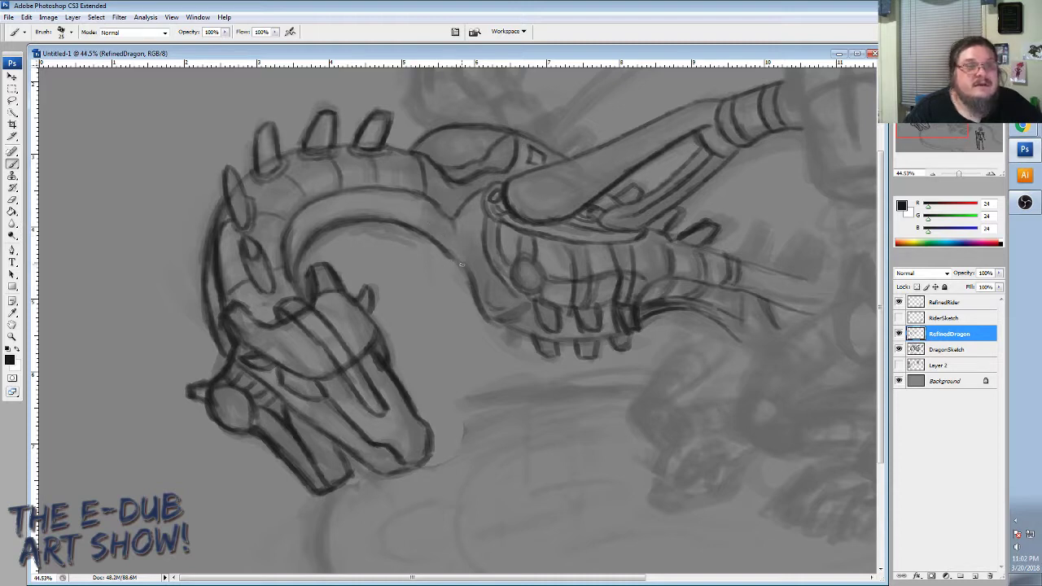
Add small bands inside the dragon's jaw and draw a segmented collar where the underside of the neck meets the chest.
{"action": "left_click_drag", "start_coordinate": [461, 265], "coordinate": [492, 325]}
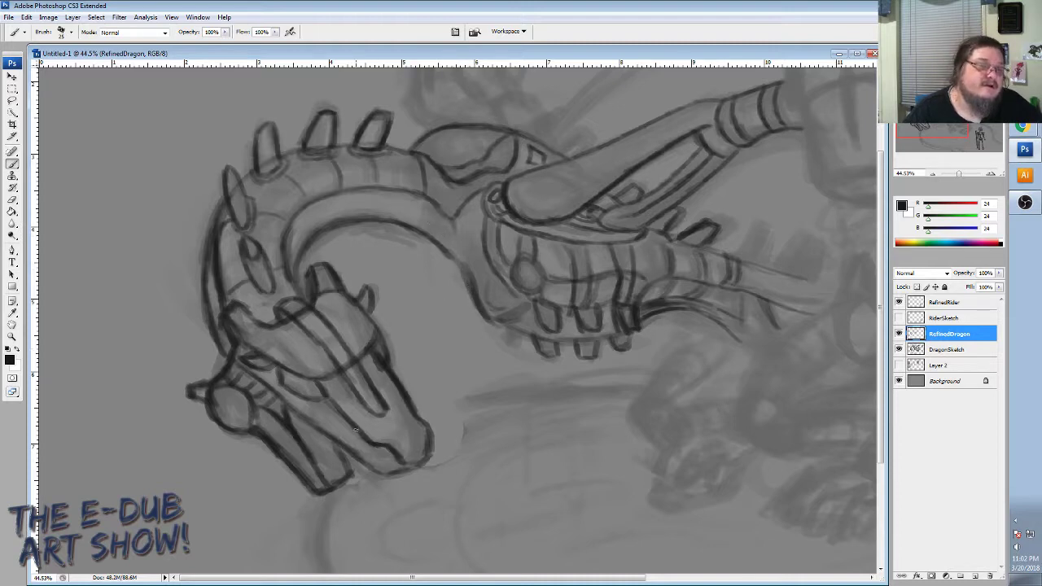
{"action": "left_click_drag", "start_coordinate": [323, 404], "coordinate": [302, 413]}
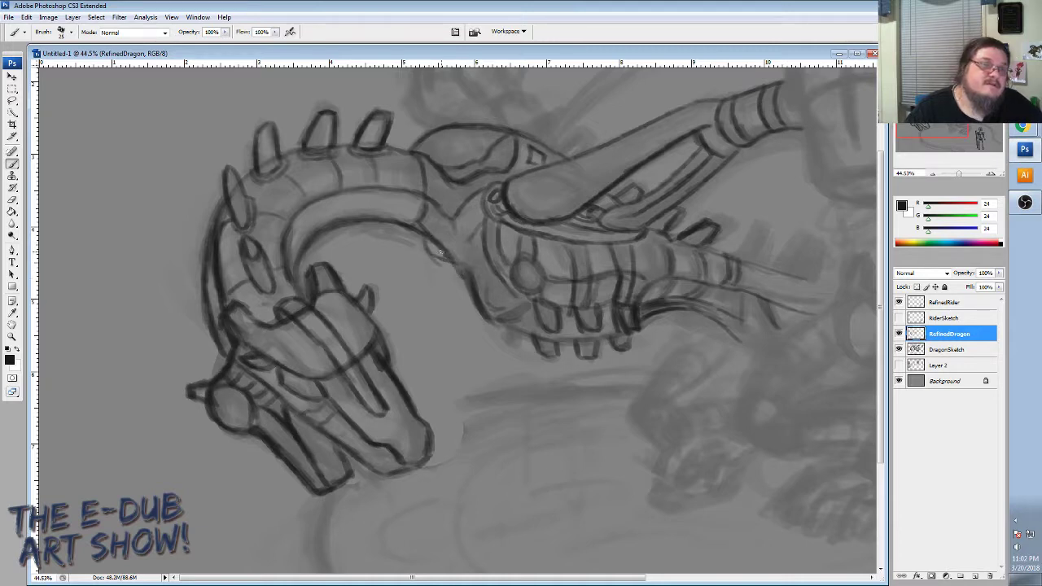
{"action": "mouse_move", "coordinate": [440, 252]}
{"action": "left_mouse_down"}
{"action": "mouse_move", "coordinate": [417, 243]}
{"action": "mouse_move", "coordinate": [417, 229]}
{"action": "mouse_move", "coordinate": [450, 259]}
{"action": "left_mouse_up"}
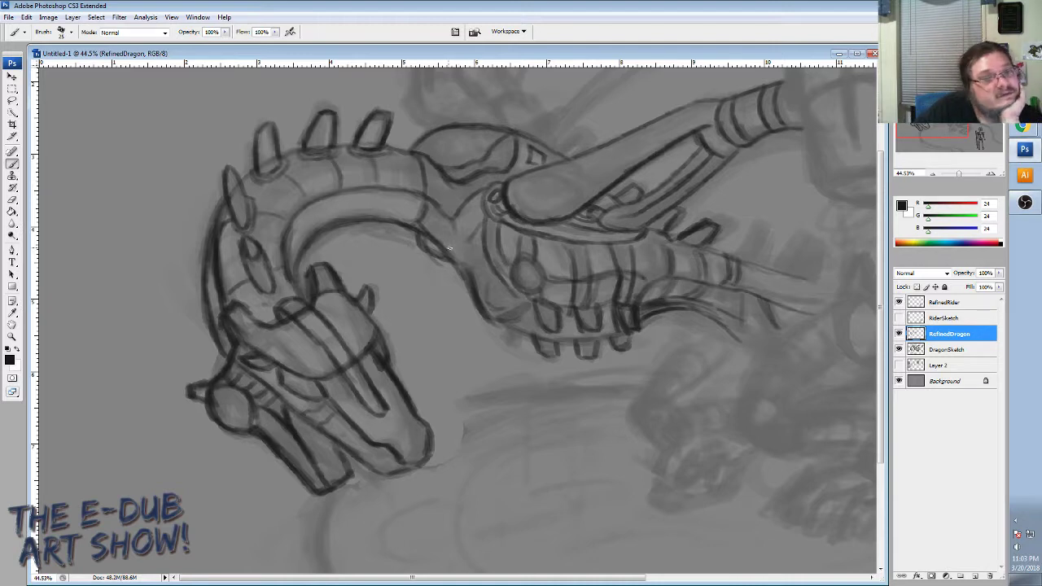
{"action": "mouse_move", "coordinate": [422, 229]}
{"action": "left_mouse_down"}
{"action": "mouse_move", "coordinate": [463, 247]}
{"action": "mouse_move", "coordinate": [454, 219]}
{"action": "mouse_move", "coordinate": [456, 249]}
{"action": "left_mouse_up"}
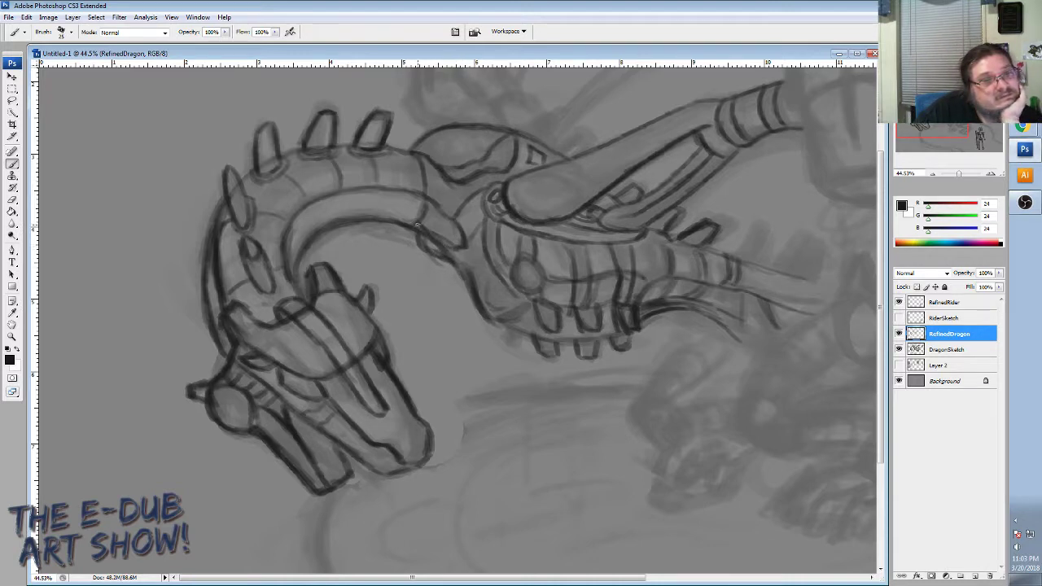
{"action": "mouse_move", "coordinate": [436, 204]}
{"action": "left_mouse_down"}
{"action": "mouse_move", "coordinate": [451, 223]}
{"action": "mouse_move", "coordinate": [433, 232]}
{"action": "mouse_move", "coordinate": [452, 228]}
{"action": "left_mouse_up"}
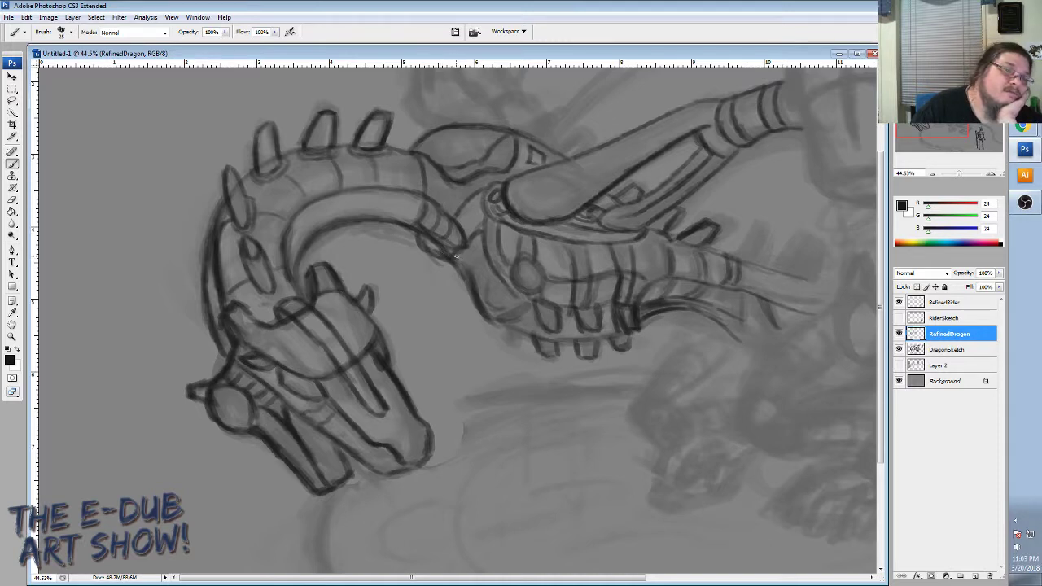
Darken the front edge of the chest and fill it with a round joint and small mechanical connectors below the neck collar.
{"action": "mouse_move", "coordinate": [457, 262]}
{"action": "left_mouse_down"}
{"action": "mouse_move", "coordinate": [473, 306]}
{"action": "mouse_move", "coordinate": [499, 323]}
{"action": "left_mouse_up"}
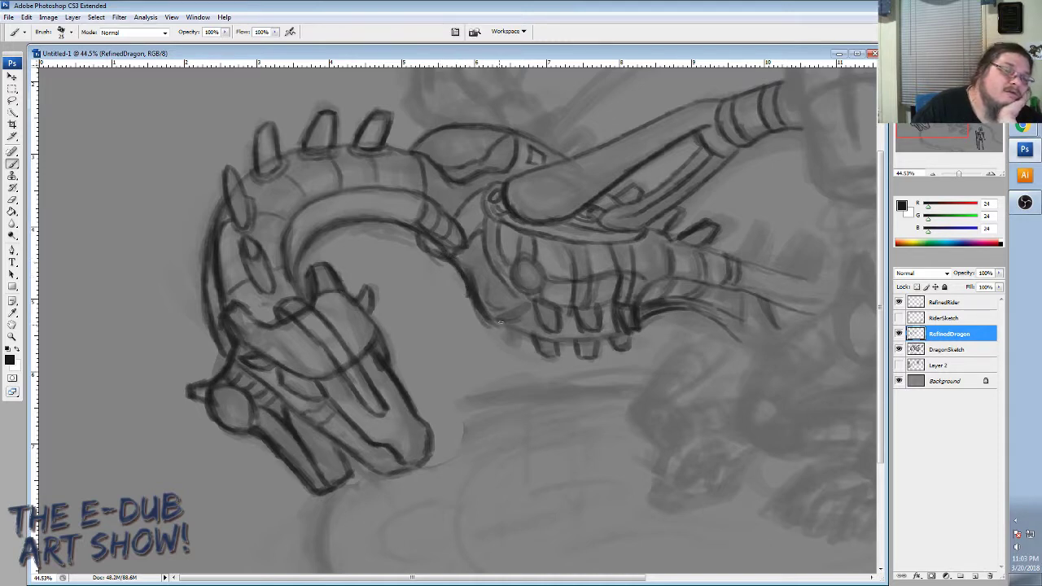
{"action": "mouse_move", "coordinate": [485, 287]}
{"action": "left_mouse_down"}
{"action": "mouse_move", "coordinate": [506, 302]}
{"action": "mouse_move", "coordinate": [497, 283]}
{"action": "mouse_move", "coordinate": [486, 278]}
{"action": "left_mouse_up"}
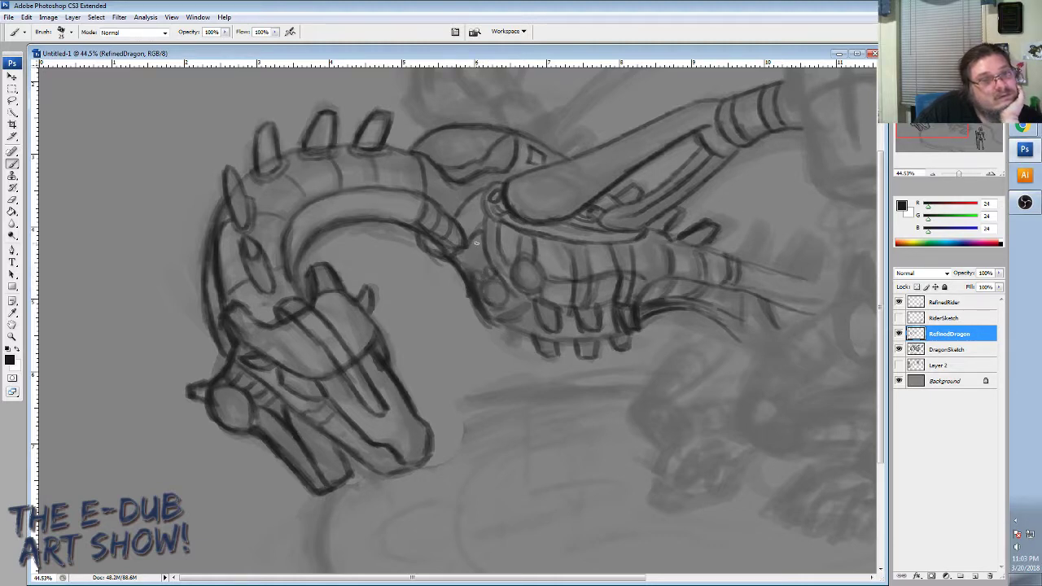
{"action": "left_click_drag", "start_coordinate": [477, 243], "coordinate": [477, 267]}
{"action": "mouse_move", "coordinate": [466, 252]}
{"action": "left_mouse_down"}
{"action": "mouse_move", "coordinate": [472, 265]}
{"action": "mouse_move", "coordinate": [480, 246]}
{"action": "mouse_move", "coordinate": [486, 258]}
{"action": "mouse_move", "coordinate": [462, 261]}
{"action": "mouse_move", "coordinate": [475, 268]}
{"action": "mouse_move", "coordinate": [485, 257]}
{"action": "left_mouse_up"}
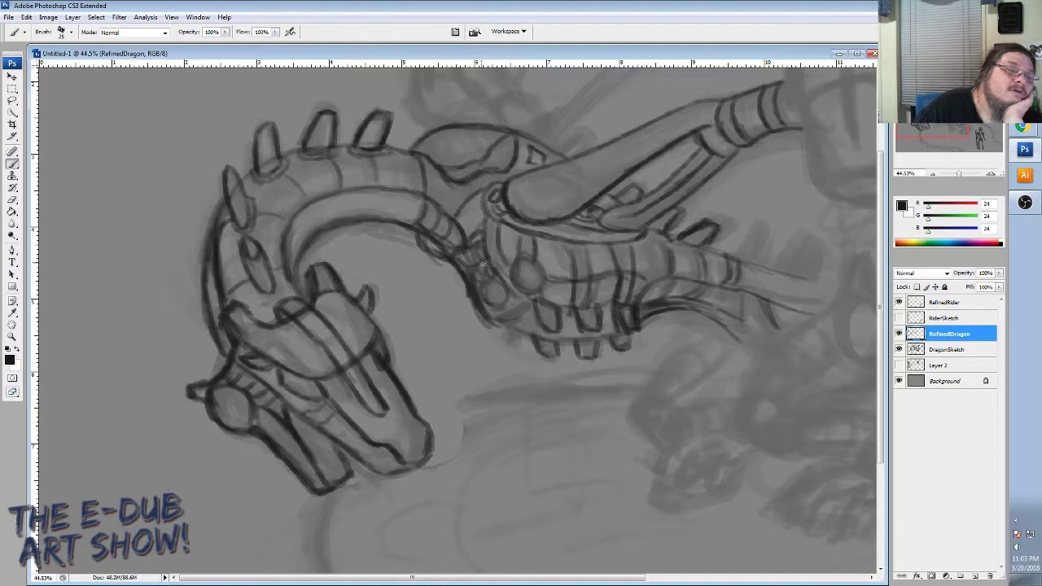
{"action": "left_click_drag", "start_coordinate": [467, 266], "coordinate": [476, 253]}
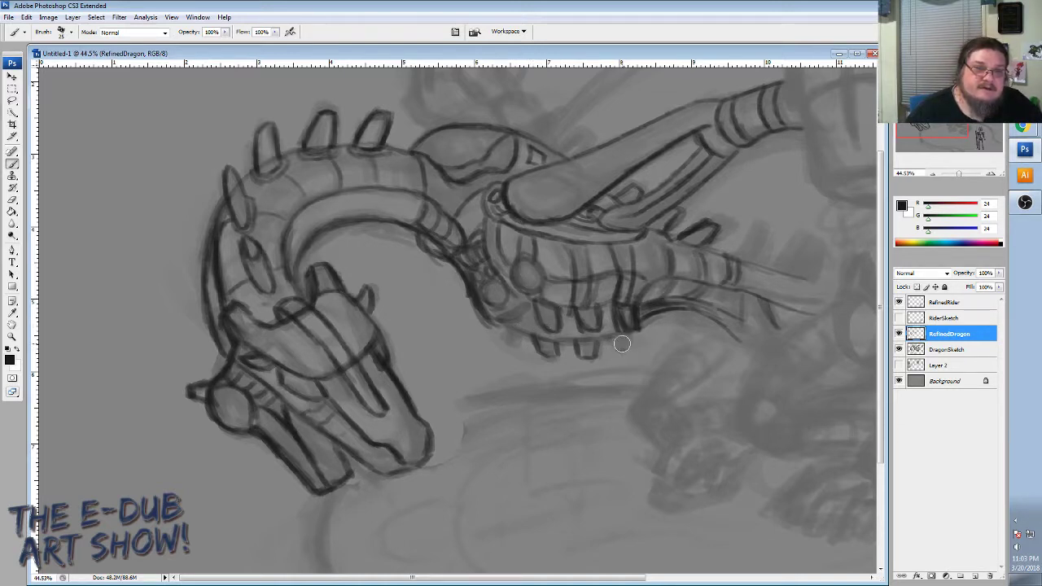
Erase the spikes beneath the belly and redraw three of them further forward under a darker belly contour.
{"action": "left_click_drag", "start_coordinate": [638, 316], "coordinate": [640, 322]}
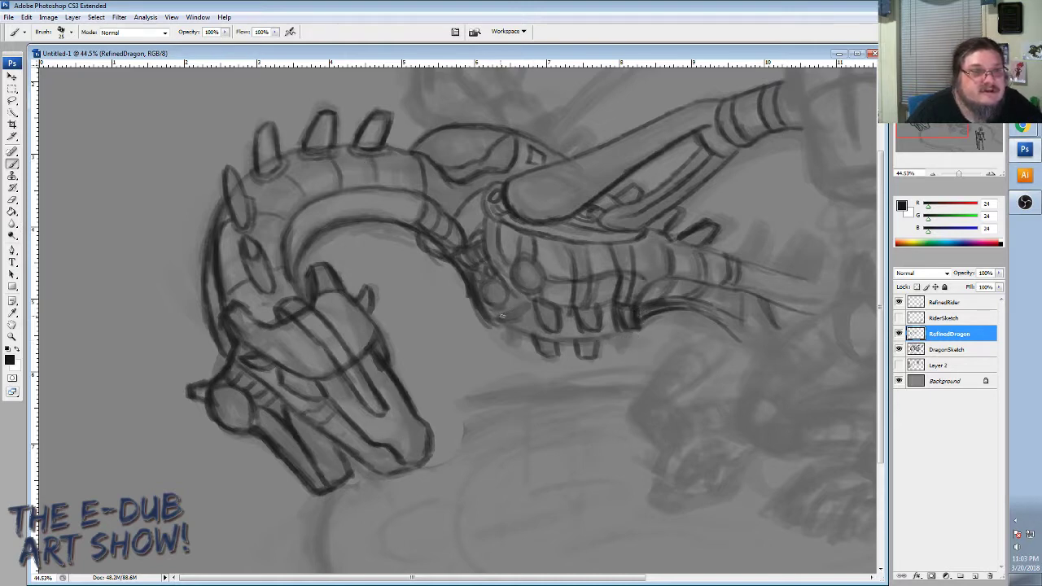
{"action": "mouse_move", "coordinate": [502, 316]}
{"action": "left_mouse_down"}
{"action": "mouse_move", "coordinate": [516, 314]}
{"action": "mouse_move", "coordinate": [503, 319]}
{"action": "mouse_move", "coordinate": [500, 347]}
{"action": "mouse_move", "coordinate": [521, 345]}
{"action": "mouse_move", "coordinate": [515, 337]}
{"action": "left_mouse_up"}
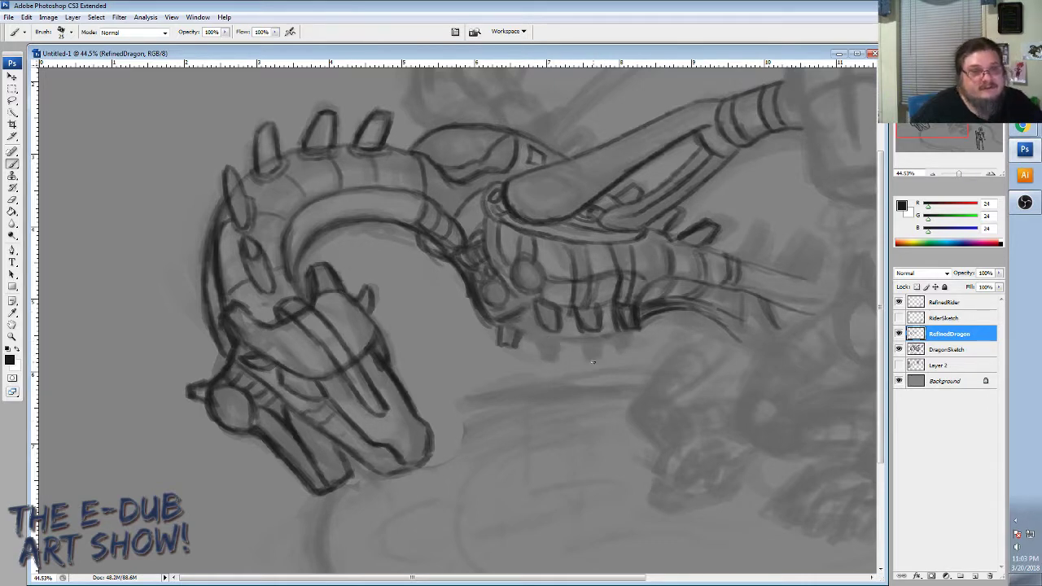
{"action": "mouse_move", "coordinate": [502, 324]}
{"action": "left_mouse_down"}
{"action": "mouse_move", "coordinate": [547, 344]}
{"action": "mouse_move", "coordinate": [616, 337]}
{"action": "mouse_move", "coordinate": [574, 342]}
{"action": "mouse_move", "coordinate": [512, 324]}
{"action": "mouse_move", "coordinate": [587, 345]}
{"action": "mouse_move", "coordinate": [623, 331]}
{"action": "mouse_move", "coordinate": [540, 347]}
{"action": "mouse_move", "coordinate": [543, 357]}
{"action": "mouse_move", "coordinate": [535, 341]}
{"action": "mouse_move", "coordinate": [546, 358]}
{"action": "mouse_move", "coordinate": [556, 345]}
{"action": "mouse_move", "coordinate": [596, 349]}
{"action": "left_mouse_up"}
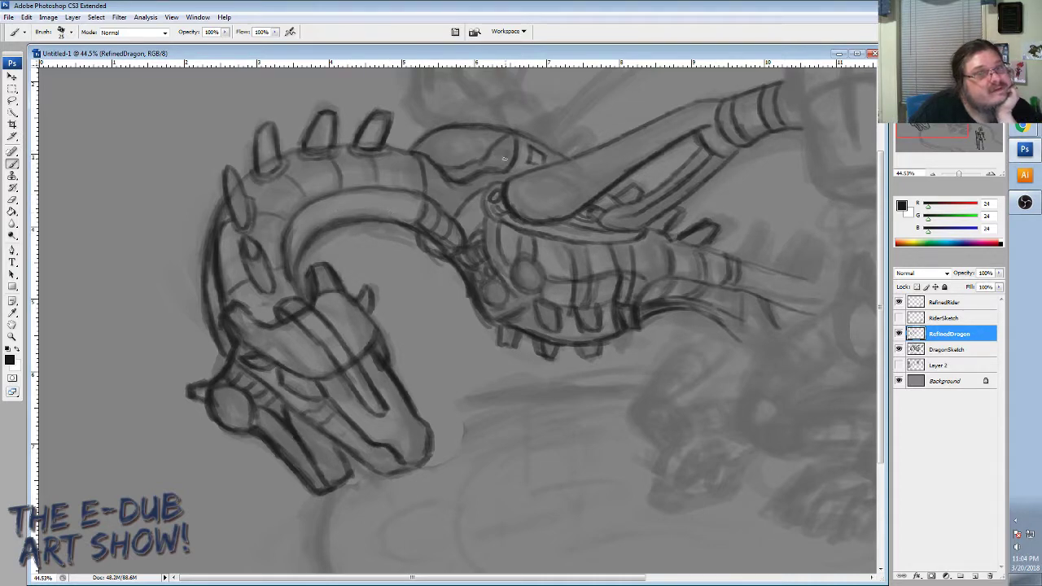
Detail the far shoulder with inner machinery and small bumps, and draw a recessed riveted panel on the near limb's shoulder end.
{"action": "mouse_move", "coordinate": [493, 152]}
{"action": "left_mouse_down"}
{"action": "mouse_move", "coordinate": [487, 162]}
{"action": "mouse_move", "coordinate": [502, 162]}
{"action": "mouse_move", "coordinate": [445, 168]}
{"action": "left_mouse_up"}
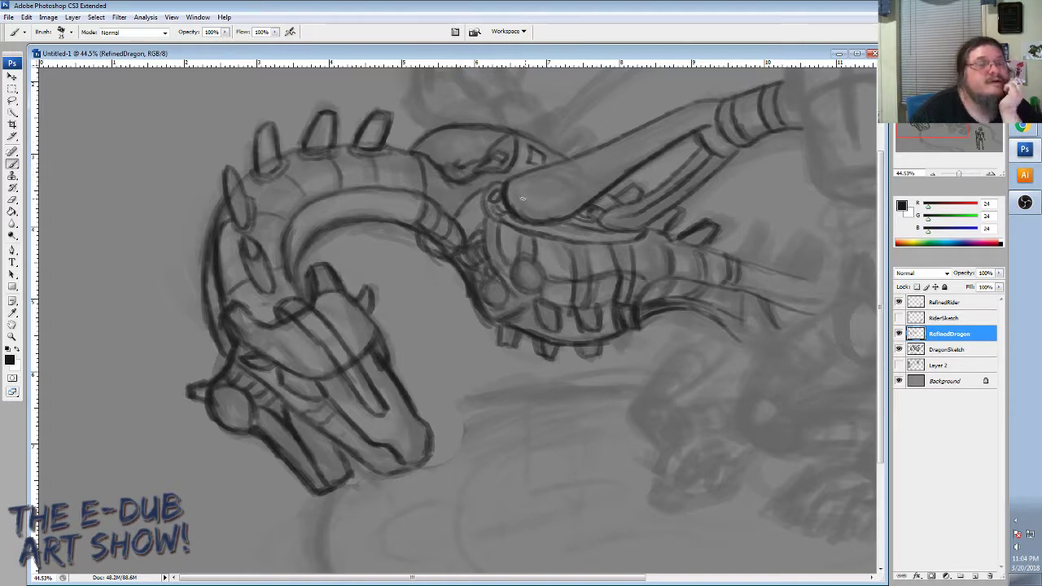
{"action": "mouse_move", "coordinate": [505, 143]}
{"action": "left_mouse_down"}
{"action": "mouse_move", "coordinate": [501, 168]}
{"action": "mouse_move", "coordinate": [502, 146]}
{"action": "left_mouse_up"}
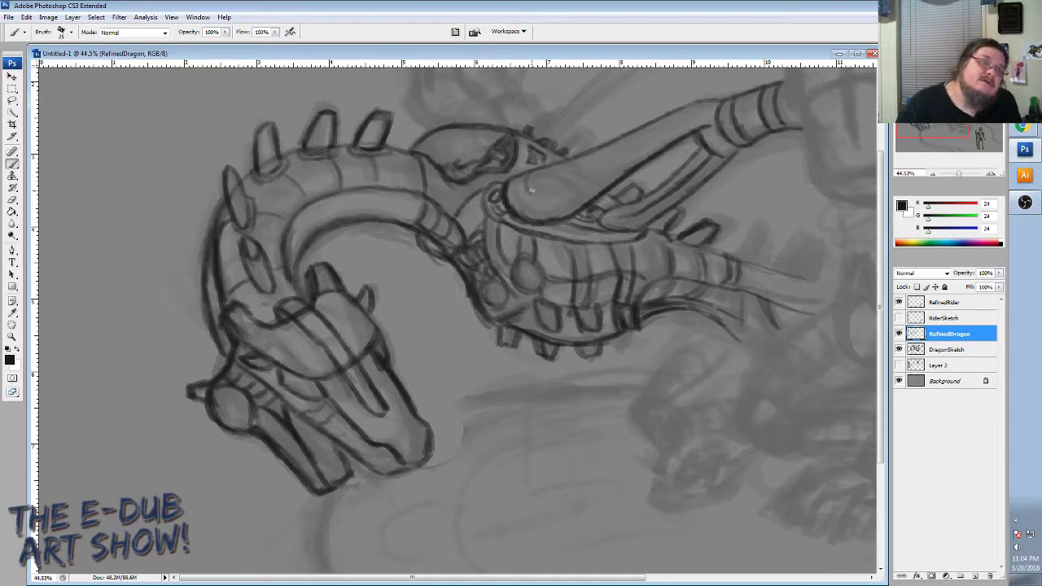
{"action": "mouse_move", "coordinate": [569, 161]}
{"action": "left_mouse_down"}
{"action": "mouse_move", "coordinate": [577, 172]}
{"action": "mouse_move", "coordinate": [525, 189]}
{"action": "mouse_move", "coordinate": [573, 171]}
{"action": "left_mouse_up"}
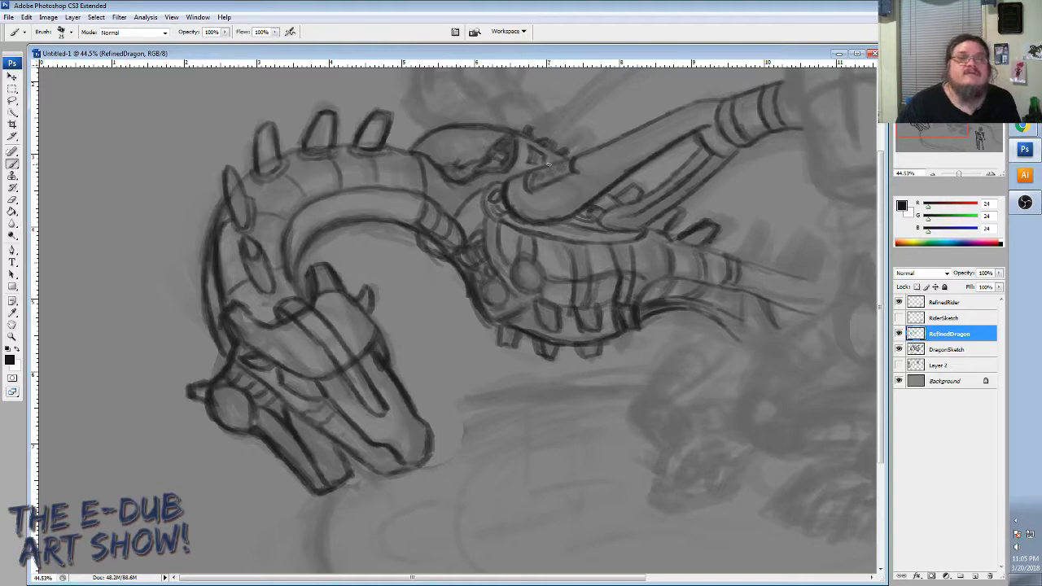
{"action": "left_click_drag", "start_coordinate": [548, 164], "coordinate": [570, 159]}
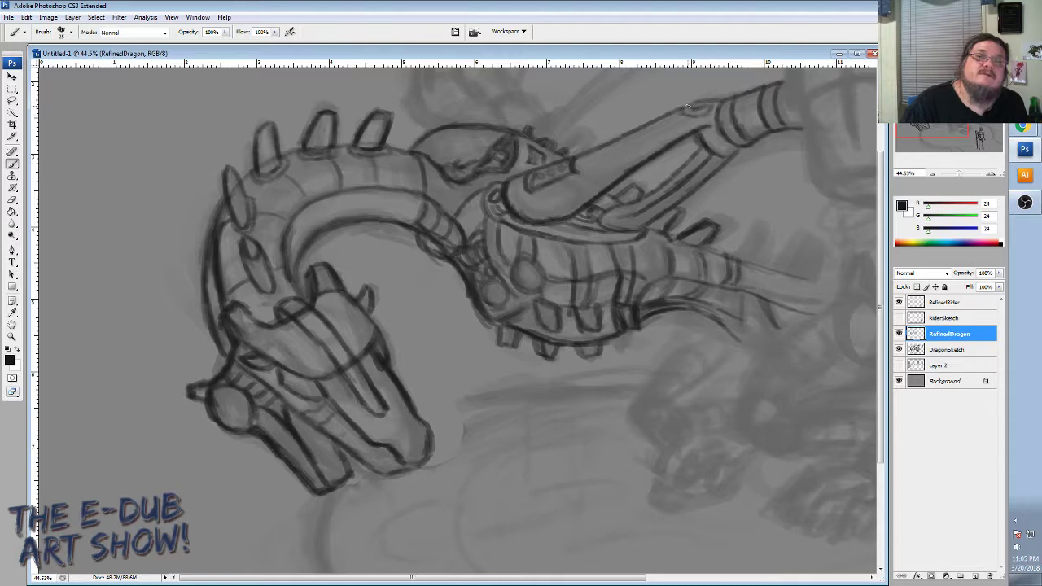
Draw a small oval pivot at the near limb's far end and add panel lines along the limb's upper side.
{"action": "left_click_drag", "start_coordinate": [688, 107], "coordinate": [703, 103]}
{"action": "left_click_drag", "start_coordinate": [694, 109], "coordinate": [707, 108]}
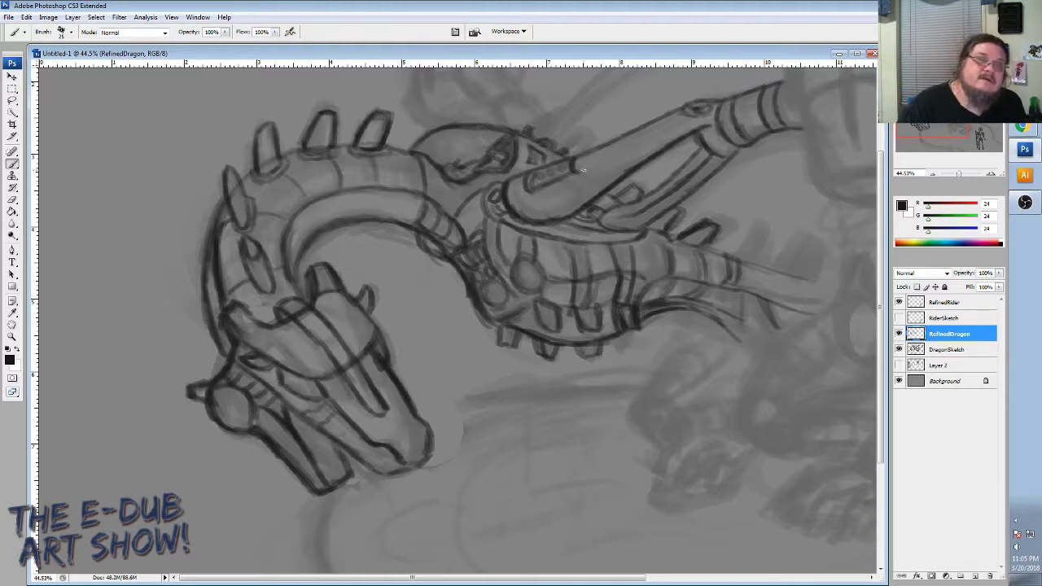
{"action": "left_click_drag", "start_coordinate": [576, 169], "coordinate": [609, 155]}
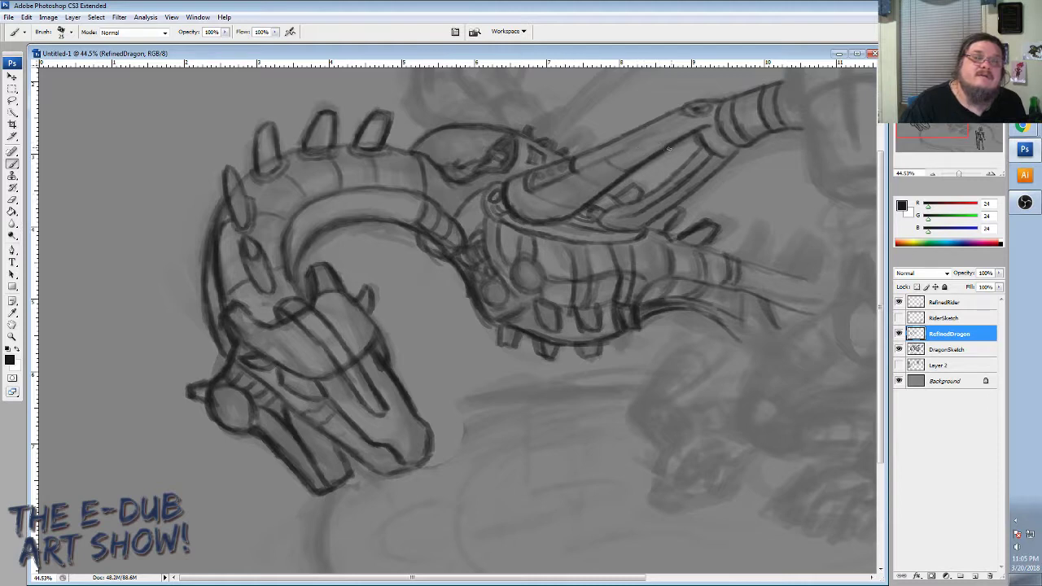
{"action": "left_click_drag", "start_coordinate": [631, 146], "coordinate": [668, 129]}
{"action": "left_click_drag", "start_coordinate": [618, 154], "coordinate": [644, 144]}
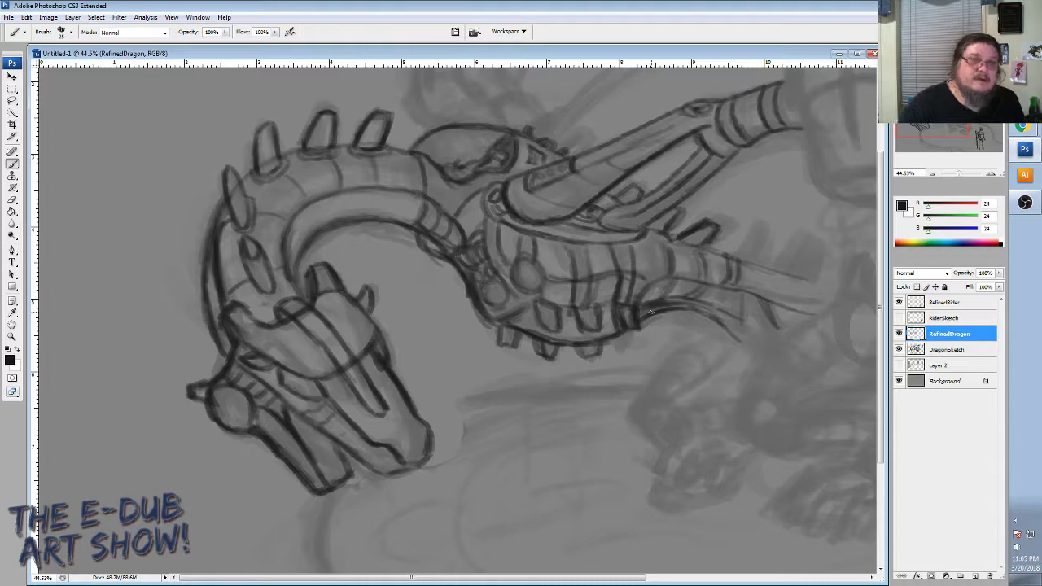
Erase the horizontal side line where it crosses the rearmost rib and redraw that rib's two edges.
{"action": "scroll", "coordinate": [651, 312], "scroll_direction": "down", "scroll_amount": 8}
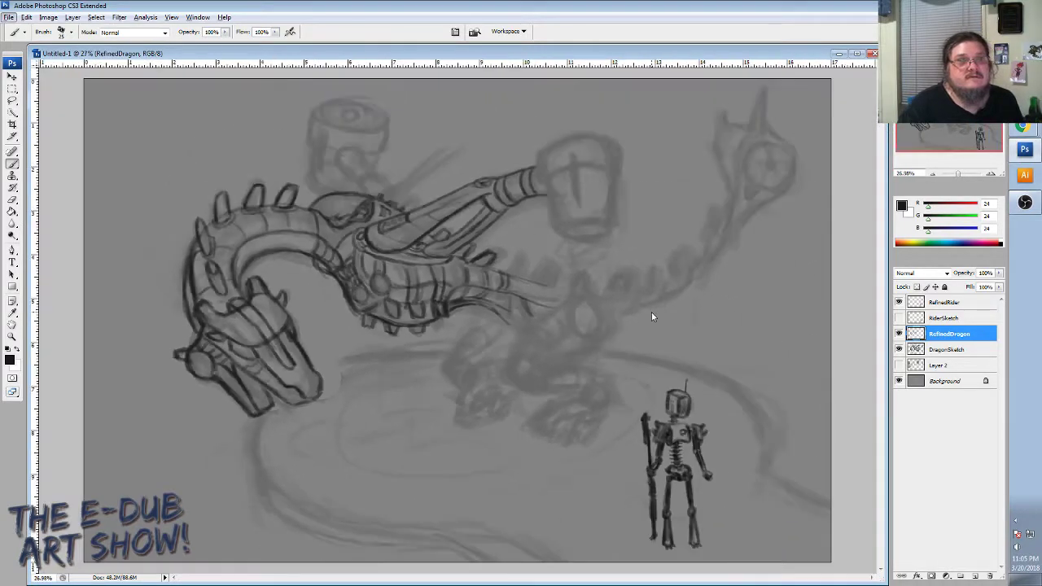
{"action": "scroll", "coordinate": [651, 313], "scroll_direction": "down", "scroll_amount": 1}
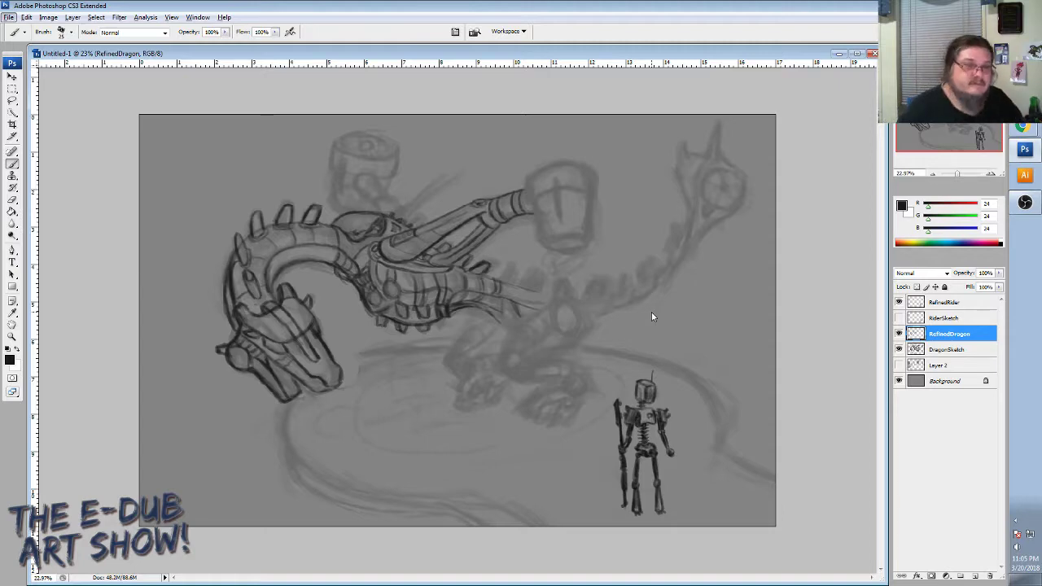
{"action": "scroll", "coordinate": [651, 317], "scroll_direction": "up", "scroll_amount": 1}
{"action": "scroll", "coordinate": [651, 316], "scroll_direction": "up", "scroll_amount": 4}
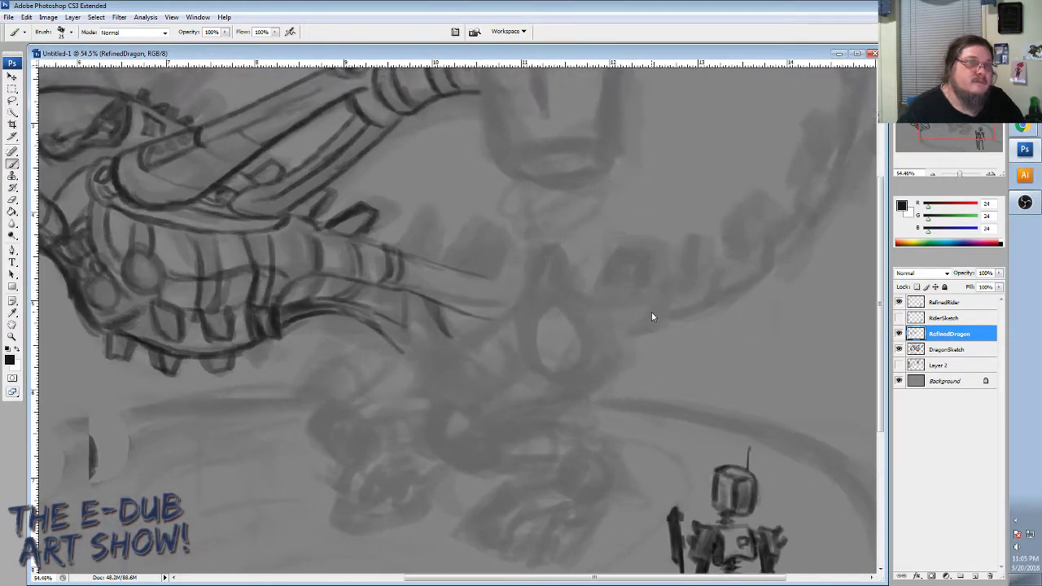
{"action": "scroll", "coordinate": [651, 314], "scroll_direction": "up", "scroll_amount": 1}
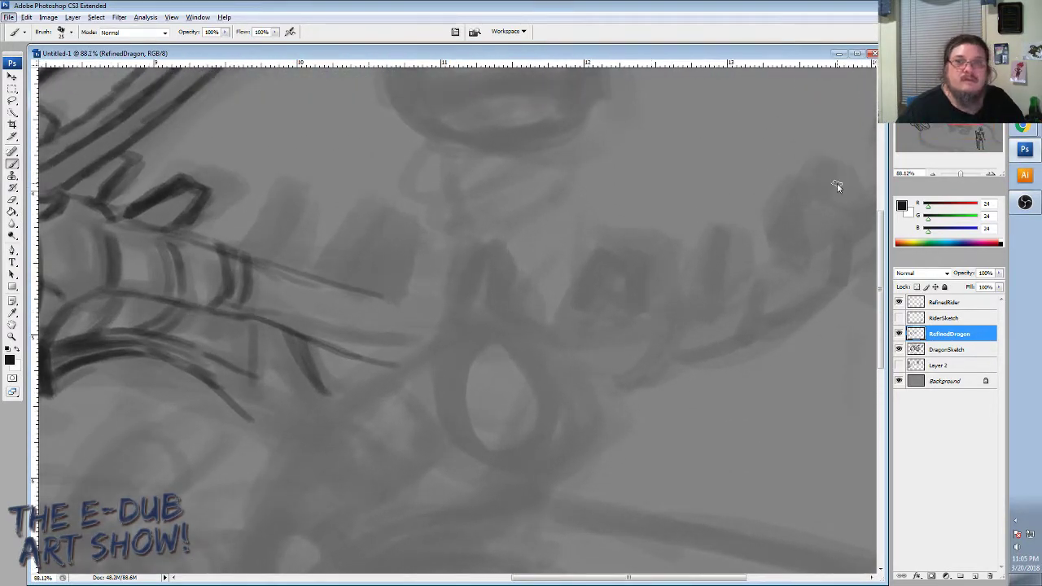
{"action": "left_click_drag", "start_coordinate": [966, 115], "coordinate": [943, 114]}
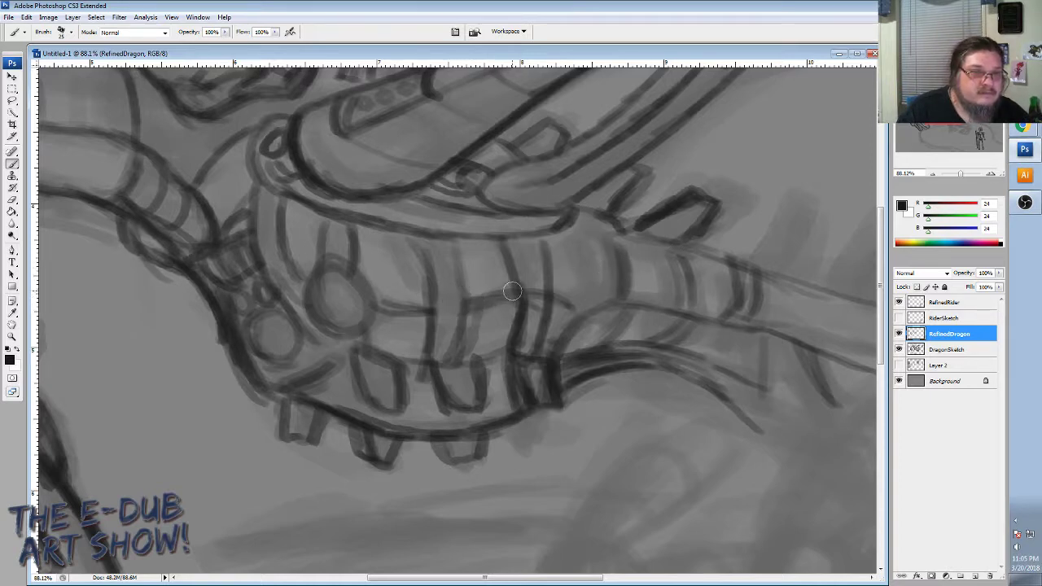
{"action": "left_click_drag", "start_coordinate": [521, 283], "coordinate": [537, 296]}
{"action": "key", "text": "ctrl+z"}
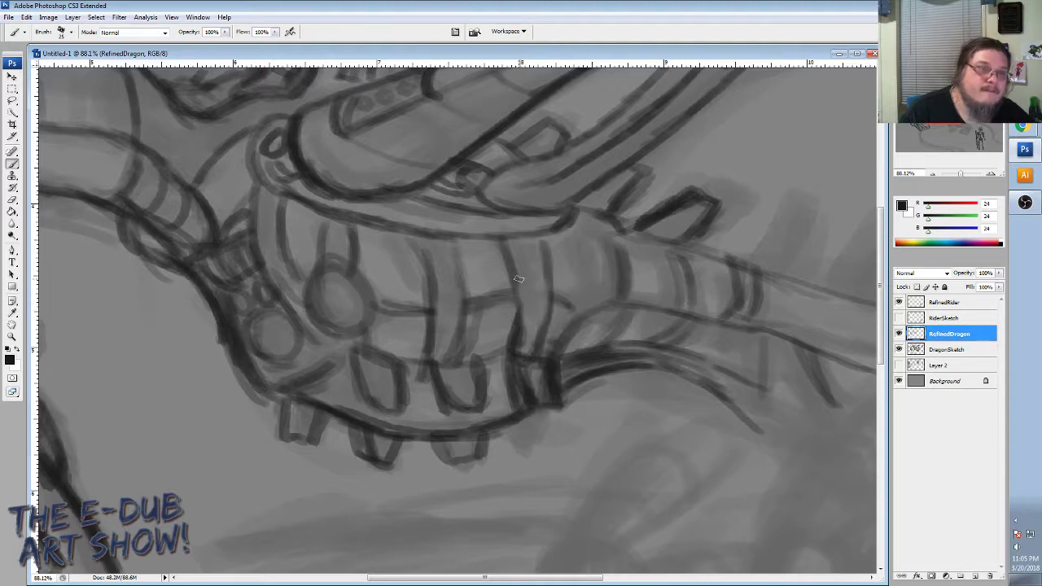
{"action": "left_click_drag", "start_coordinate": [519, 279], "coordinate": [518, 326]}
{"action": "mouse_move", "coordinate": [551, 280]}
{"action": "left_mouse_down"}
{"action": "mouse_move", "coordinate": [548, 330]}
{"action": "mouse_move", "coordinate": [542, 251]}
{"action": "left_mouse_up"}
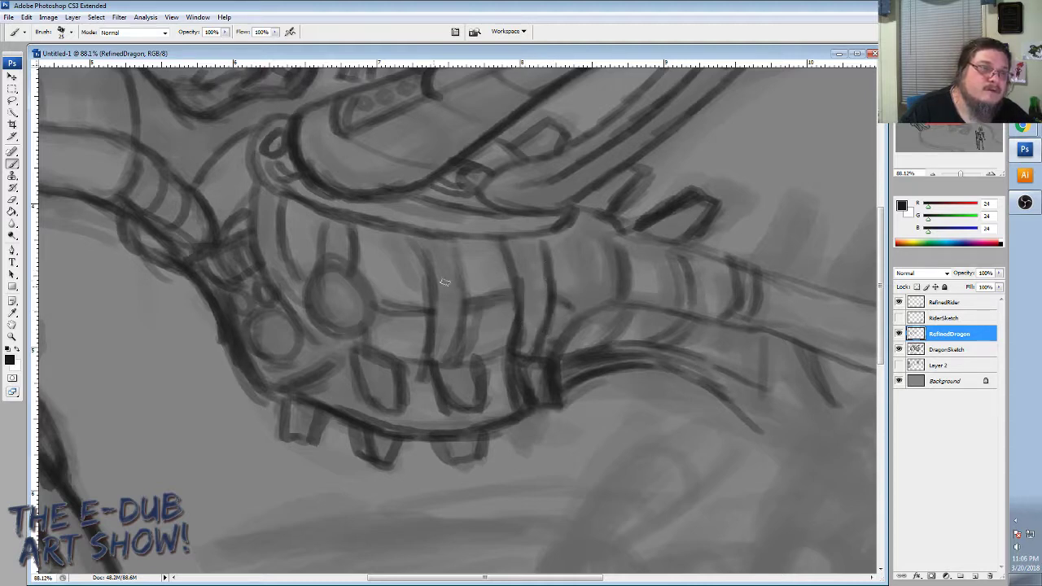
Draw brick-like mechanical details in the gaps between the ribs, below the horizontal side line.
{"action": "mouse_move", "coordinate": [380, 330]}
{"action": "left_mouse_down"}
{"action": "mouse_move", "coordinate": [421, 340]}
{"action": "mouse_move", "coordinate": [399, 340]}
{"action": "mouse_move", "coordinate": [423, 327]}
{"action": "mouse_move", "coordinate": [389, 340]}
{"action": "mouse_move", "coordinate": [494, 336]}
{"action": "mouse_move", "coordinate": [467, 333]}
{"action": "mouse_move", "coordinate": [504, 323]}
{"action": "mouse_move", "coordinate": [474, 333]}
{"action": "mouse_move", "coordinate": [470, 323]}
{"action": "mouse_move", "coordinate": [487, 317]}
{"action": "mouse_move", "coordinate": [474, 332]}
{"action": "mouse_move", "coordinate": [503, 327]}
{"action": "mouse_move", "coordinate": [477, 345]}
{"action": "mouse_move", "coordinate": [499, 342]}
{"action": "mouse_move", "coordinate": [466, 352]}
{"action": "mouse_move", "coordinate": [502, 334]}
{"action": "mouse_move", "coordinate": [478, 346]}
{"action": "left_mouse_up"}
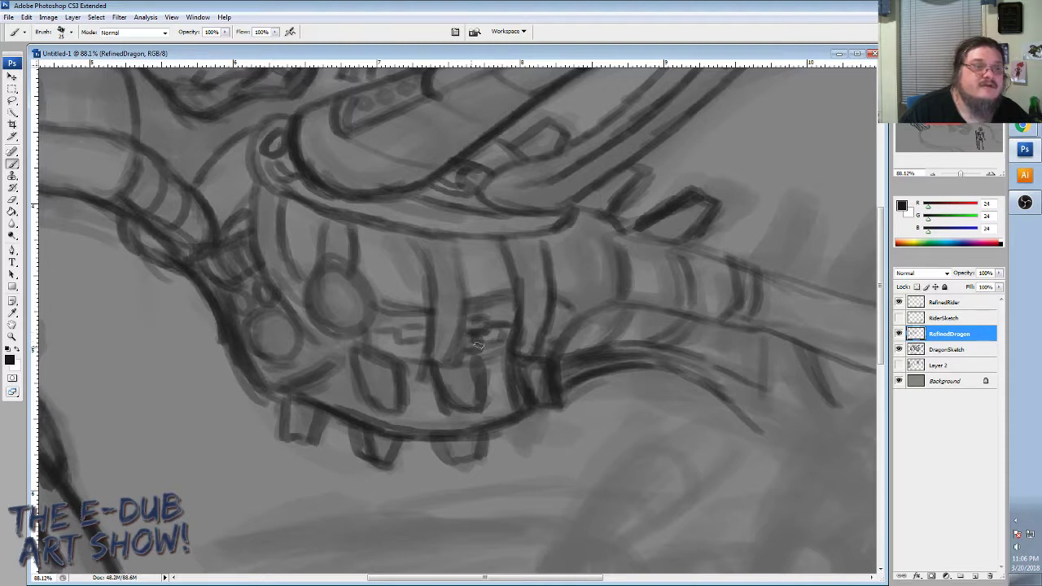
{"action": "mouse_move", "coordinate": [408, 355]}
{"action": "left_mouse_down"}
{"action": "mouse_move", "coordinate": [386, 334]}
{"action": "mouse_move", "coordinate": [388, 345]}
{"action": "mouse_move", "coordinate": [378, 344]}
{"action": "mouse_move", "coordinate": [402, 335]}
{"action": "mouse_move", "coordinate": [385, 317]}
{"action": "left_mouse_up"}
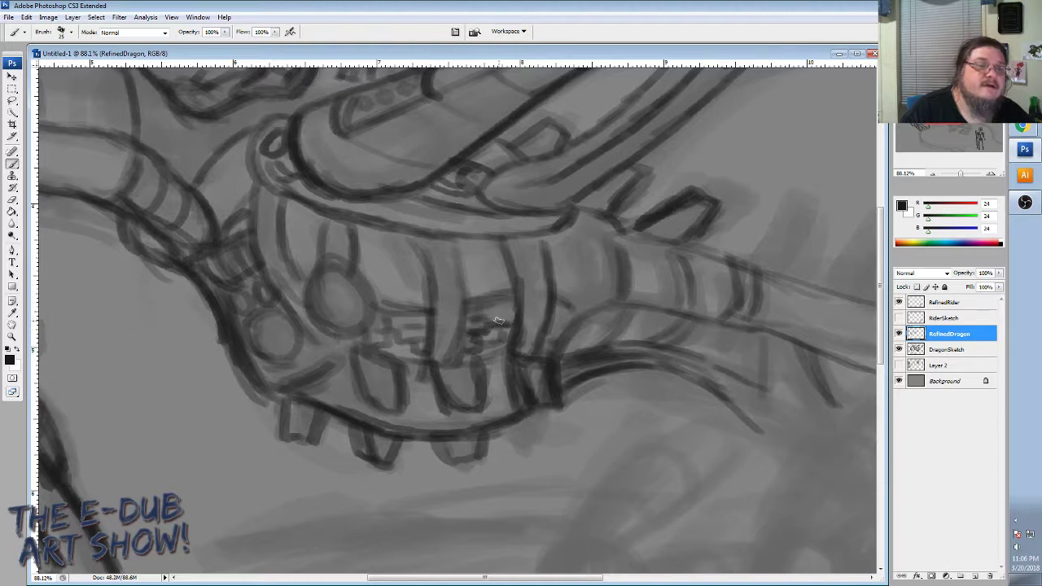
{"action": "mouse_move", "coordinate": [489, 319]}
{"action": "left_mouse_down"}
{"action": "mouse_move", "coordinate": [561, 324]}
{"action": "mouse_move", "coordinate": [547, 328]}
{"action": "mouse_move", "coordinate": [551, 338]}
{"action": "mouse_move", "coordinate": [573, 323]}
{"action": "mouse_move", "coordinate": [555, 348]}
{"action": "mouse_move", "coordinate": [544, 334]}
{"action": "mouse_move", "coordinate": [552, 306]}
{"action": "mouse_move", "coordinate": [525, 345]}
{"action": "left_mouse_up"}
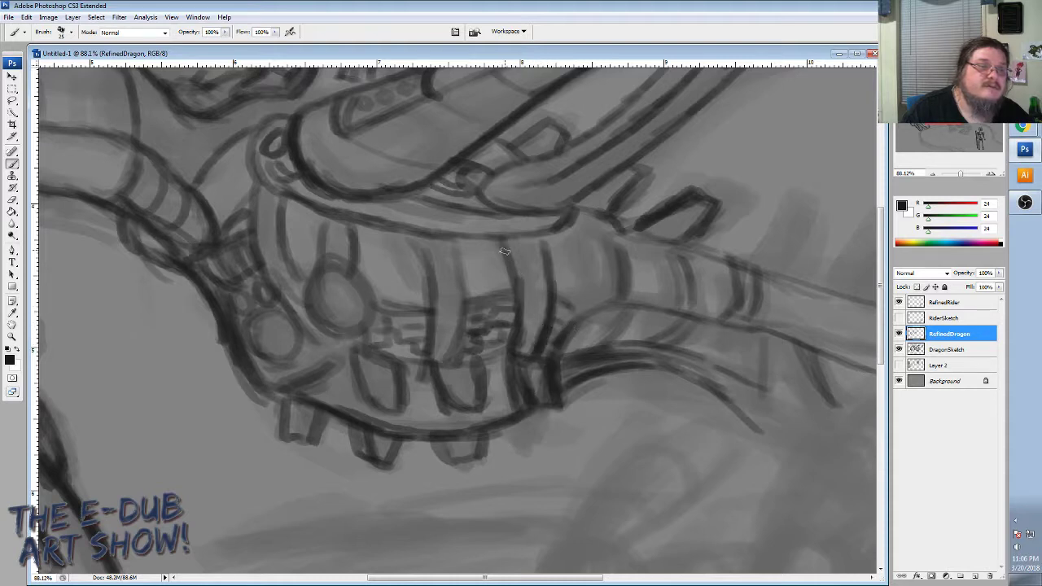
Darken the edges of the two ribs behind the circular side joint.
{"action": "left_click_drag", "start_coordinate": [503, 246], "coordinate": [515, 305]}
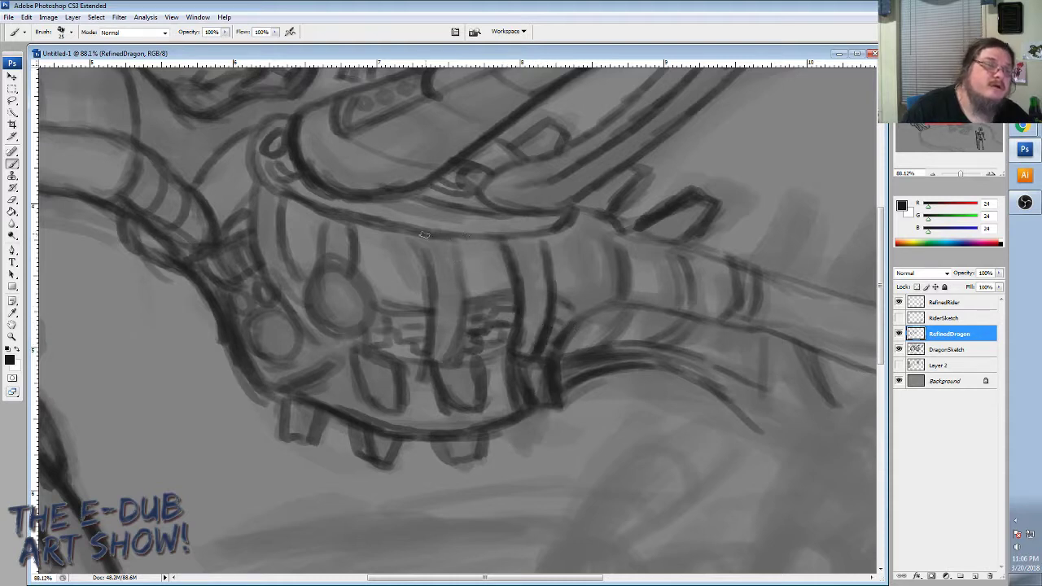
{"action": "mouse_move", "coordinate": [416, 241]}
{"action": "left_mouse_down"}
{"action": "mouse_move", "coordinate": [431, 330]}
{"action": "mouse_move", "coordinate": [431, 360]}
{"action": "left_mouse_up"}
{"action": "mouse_move", "coordinate": [451, 244]}
{"action": "left_mouse_down"}
{"action": "mouse_move", "coordinate": [460, 334]}
{"action": "mouse_move", "coordinate": [435, 358]}
{"action": "mouse_move", "coordinate": [502, 354]}
{"action": "left_mouse_up"}
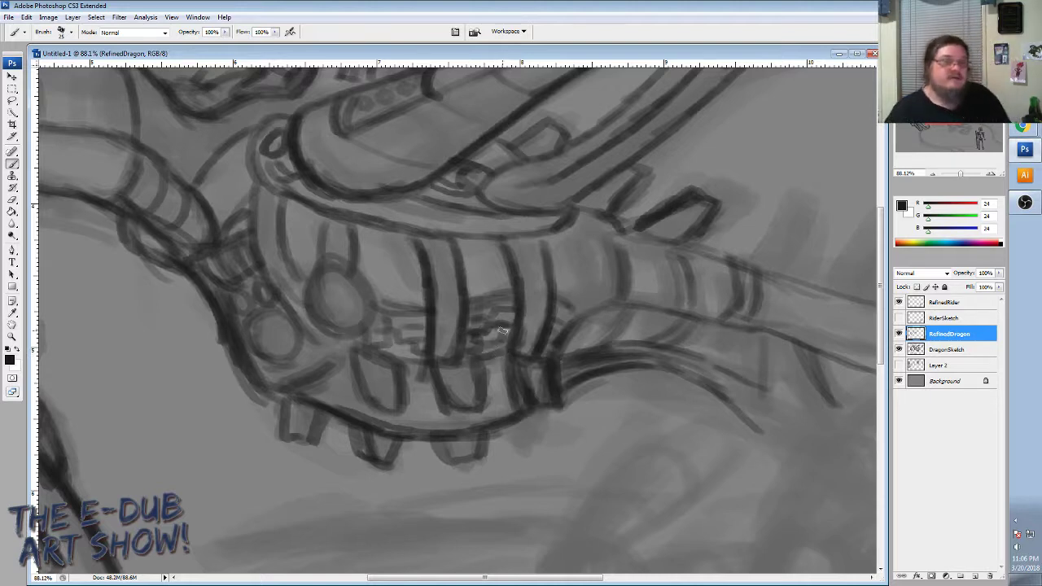
Darken the curved segment bands behind the rib cage and reinforce the underside line beneath them.
{"action": "mouse_move", "coordinate": [611, 234]}
{"action": "left_mouse_down"}
{"action": "mouse_move", "coordinate": [624, 272]}
{"action": "mouse_move", "coordinate": [603, 323]}
{"action": "mouse_move", "coordinate": [610, 330]}
{"action": "mouse_move", "coordinate": [628, 314]}
{"action": "mouse_move", "coordinate": [601, 342]}
{"action": "left_mouse_up"}
{"action": "left_click_drag", "start_coordinate": [628, 314], "coordinate": [595, 344]}
{"action": "mouse_move", "coordinate": [684, 314]}
{"action": "left_mouse_down"}
{"action": "mouse_move", "coordinate": [656, 346]}
{"action": "mouse_move", "coordinate": [666, 344]}
{"action": "left_mouse_up"}
{"action": "mouse_move", "coordinate": [748, 282]}
{"action": "left_mouse_down"}
{"action": "mouse_move", "coordinate": [705, 350]}
{"action": "mouse_move", "coordinate": [735, 337]}
{"action": "mouse_move", "coordinate": [660, 352]}
{"action": "mouse_move", "coordinate": [712, 360]}
{"action": "left_mouse_up"}
{"action": "left_click_drag", "start_coordinate": [640, 359], "coordinate": [717, 378]}
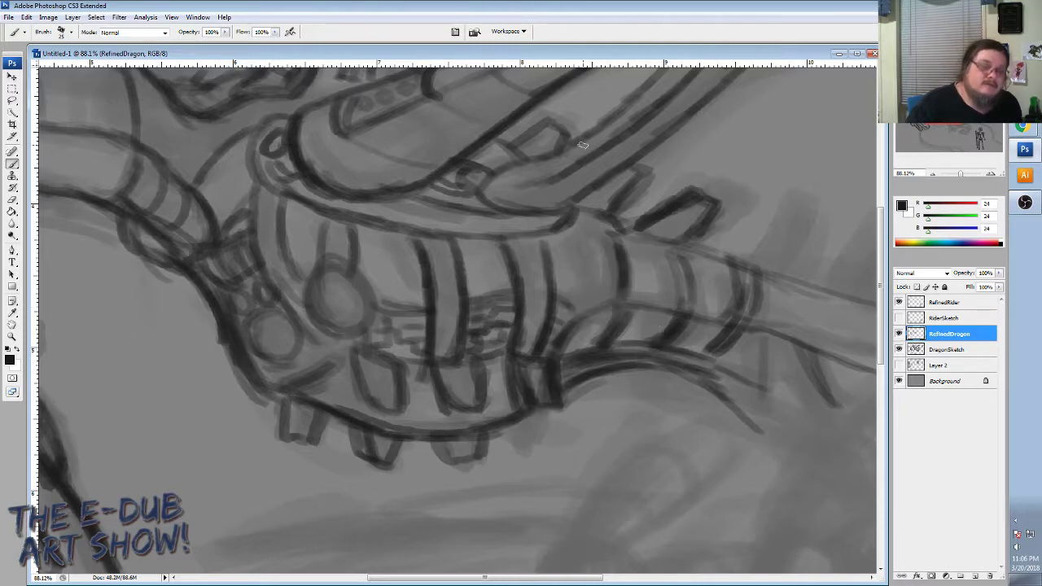
Save the drawing as a layered Photoshop file named CyberbunkDragon in the E-DubArtShow folder, with Maximize compatibility turned off.
{"action": "scroll", "coordinate": [585, 143], "scroll_direction": "down", "scroll_amount": 4}
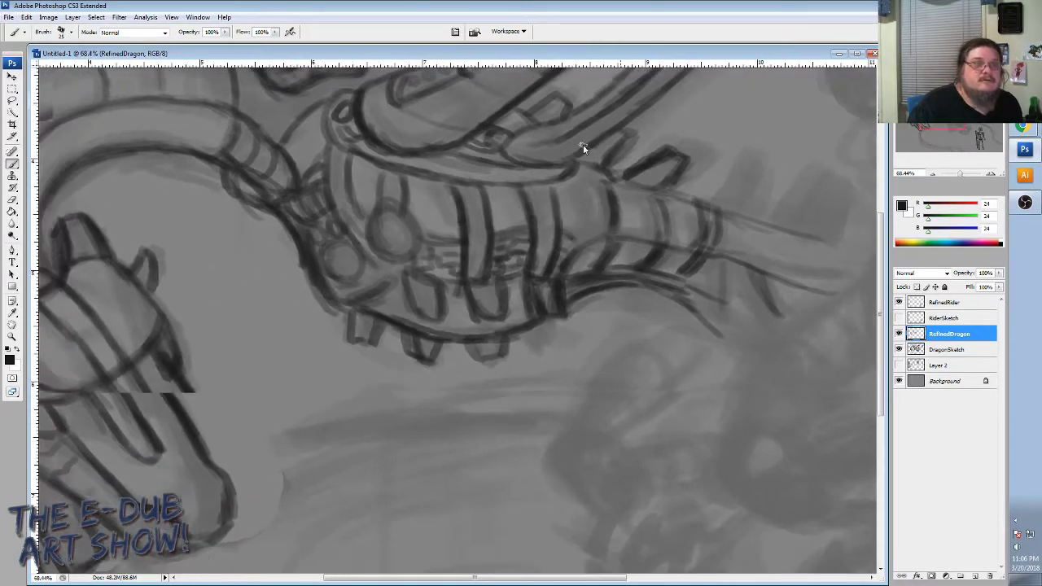
{"action": "scroll", "coordinate": [584, 145], "scroll_direction": "down", "scroll_amount": 3}
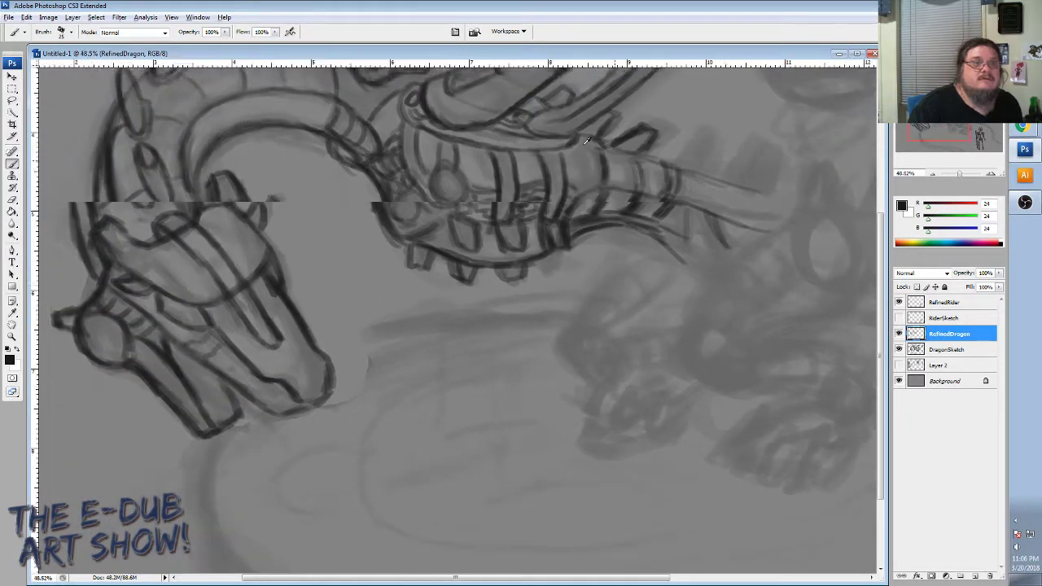
{"action": "scroll", "coordinate": [582, 148], "scroll_direction": "down", "scroll_amount": 3}
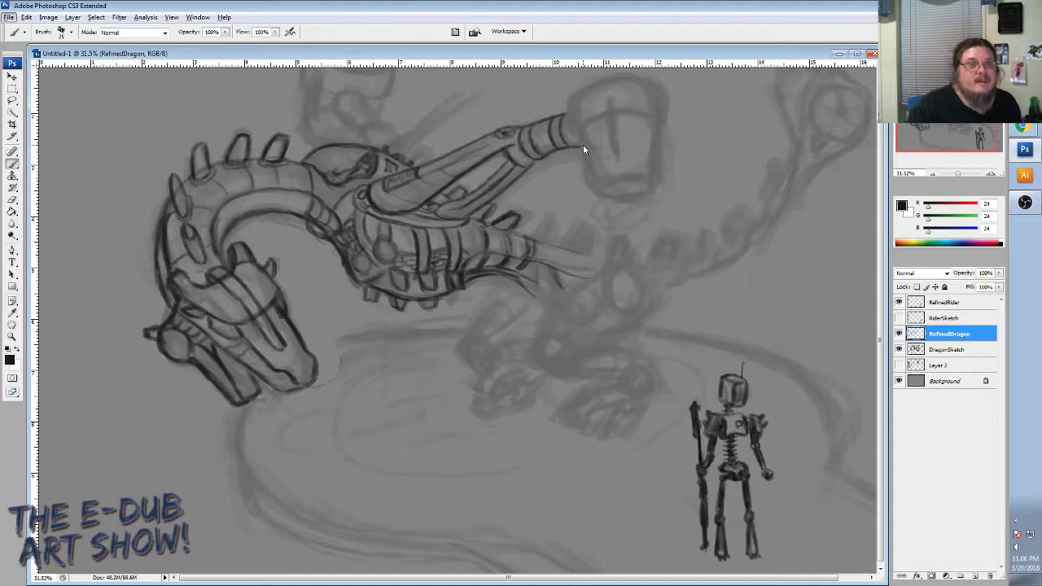
{"action": "scroll", "coordinate": [583, 149], "scroll_direction": "down", "scroll_amount": 3}
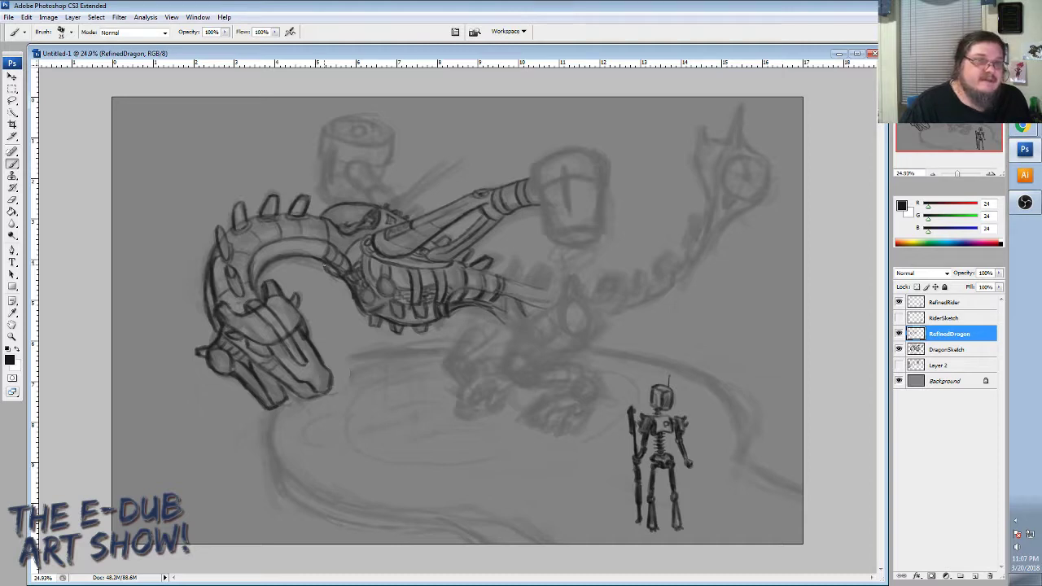
{"action": "left_click", "coordinate": [10, 20]}
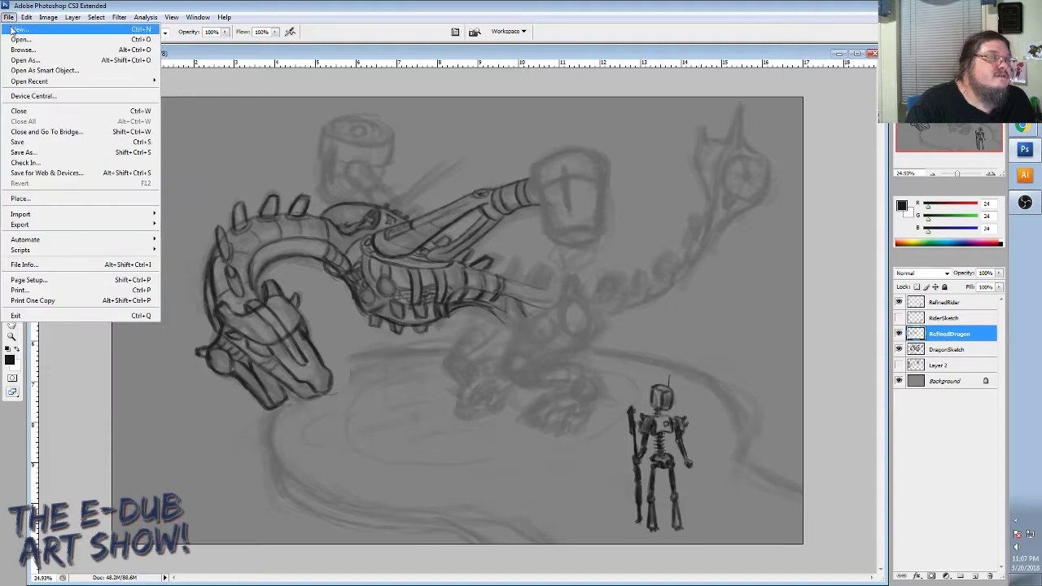
{"action": "left_click", "coordinate": [24, 152]}
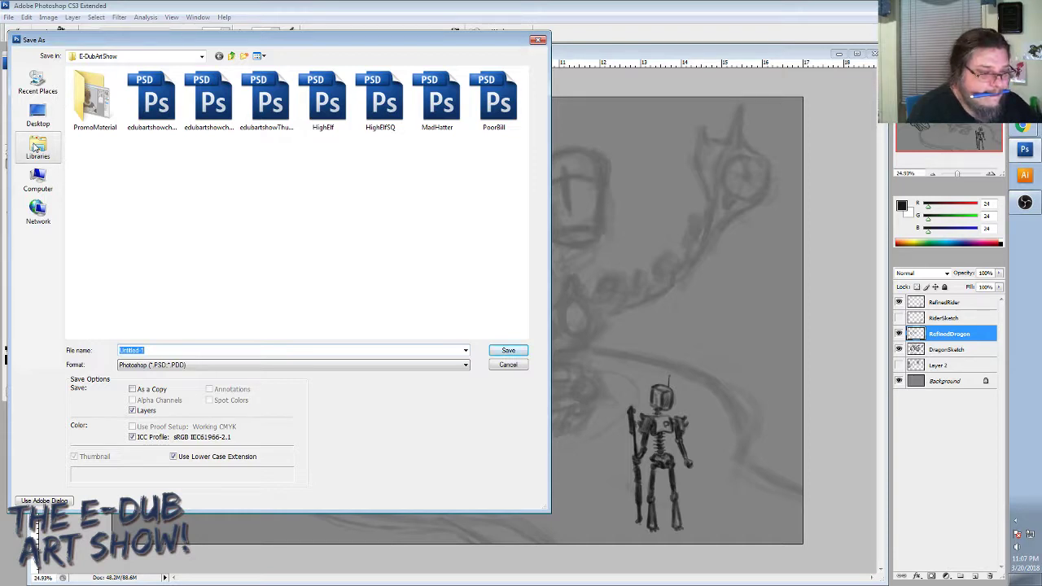
{"action": "type", "text": "Cyberb"}
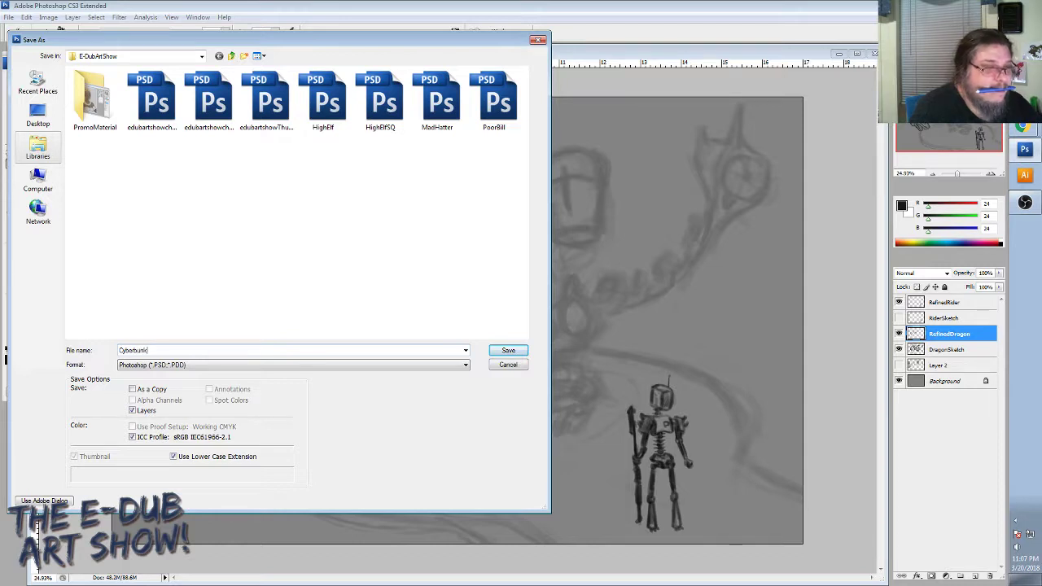
{"action": "type", "text": "unkDragon"}
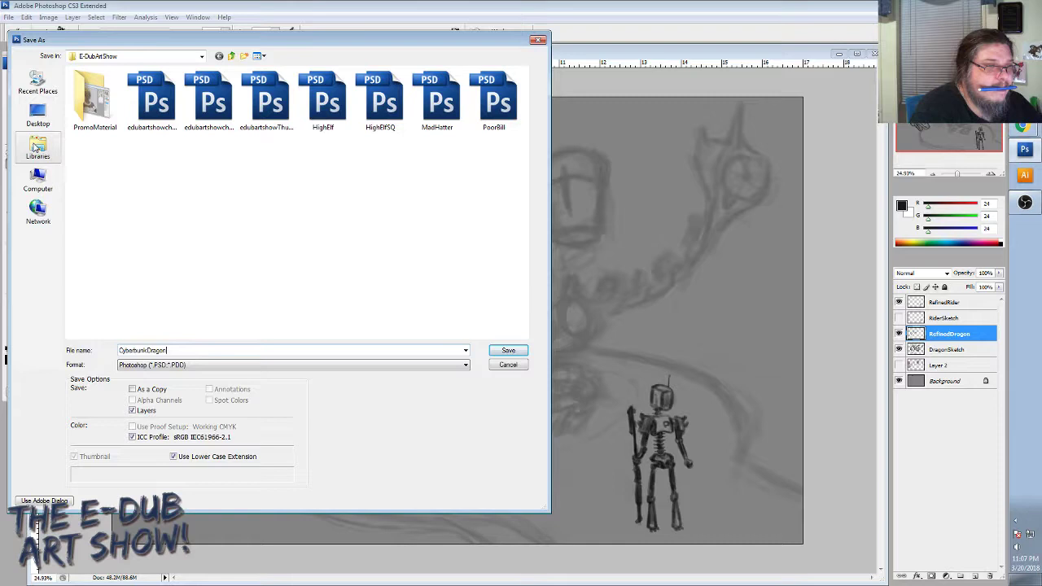
{"action": "key", "text": "Return"}
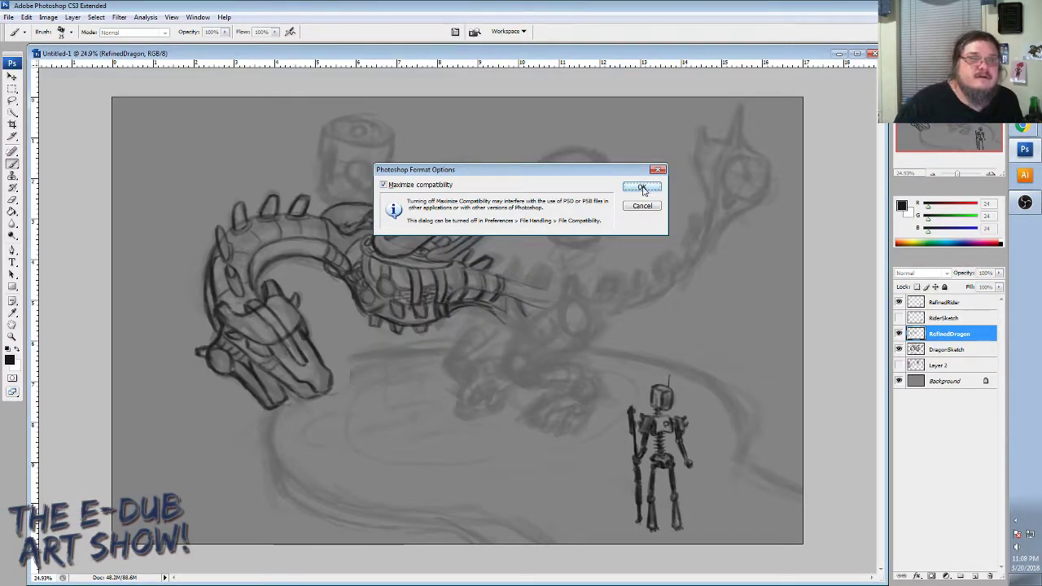
{"action": "left_click", "coordinate": [382, 185]}
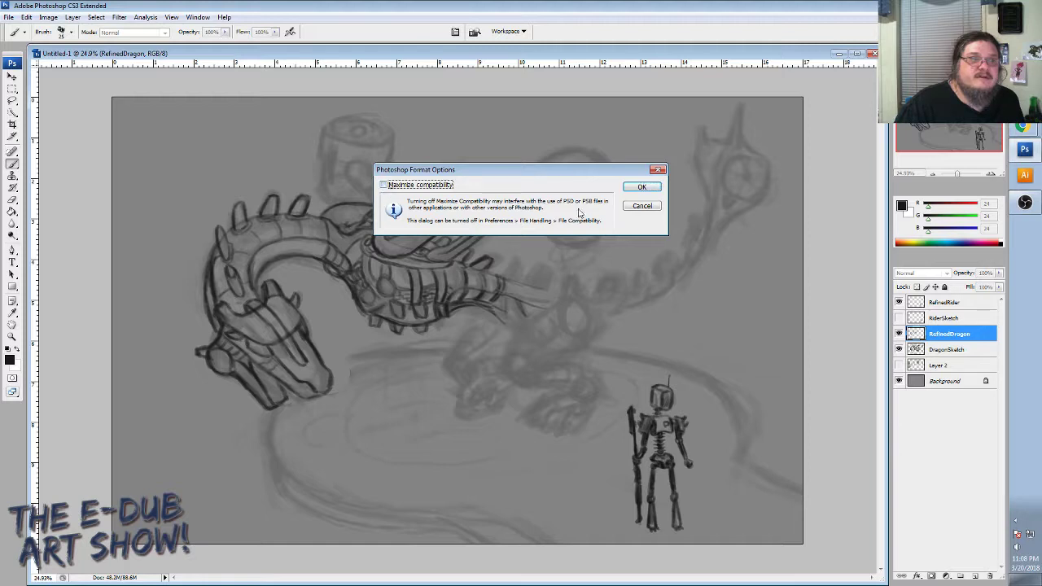
{"action": "left_click", "coordinate": [641, 186]}
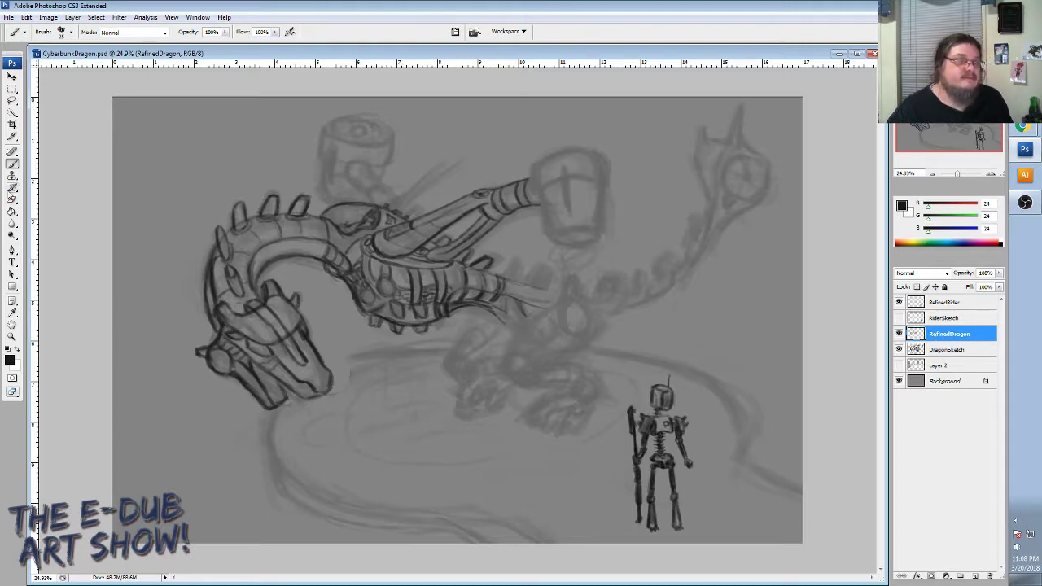
Switch to the Move tool with the RefinedDragon layer active.
{"action": "left_click", "coordinate": [13, 75]}
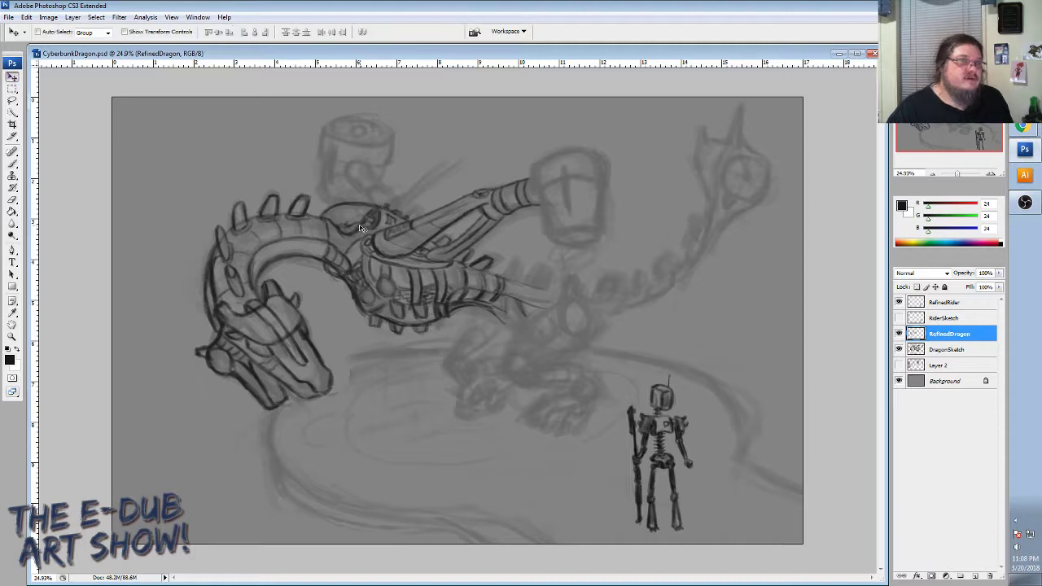